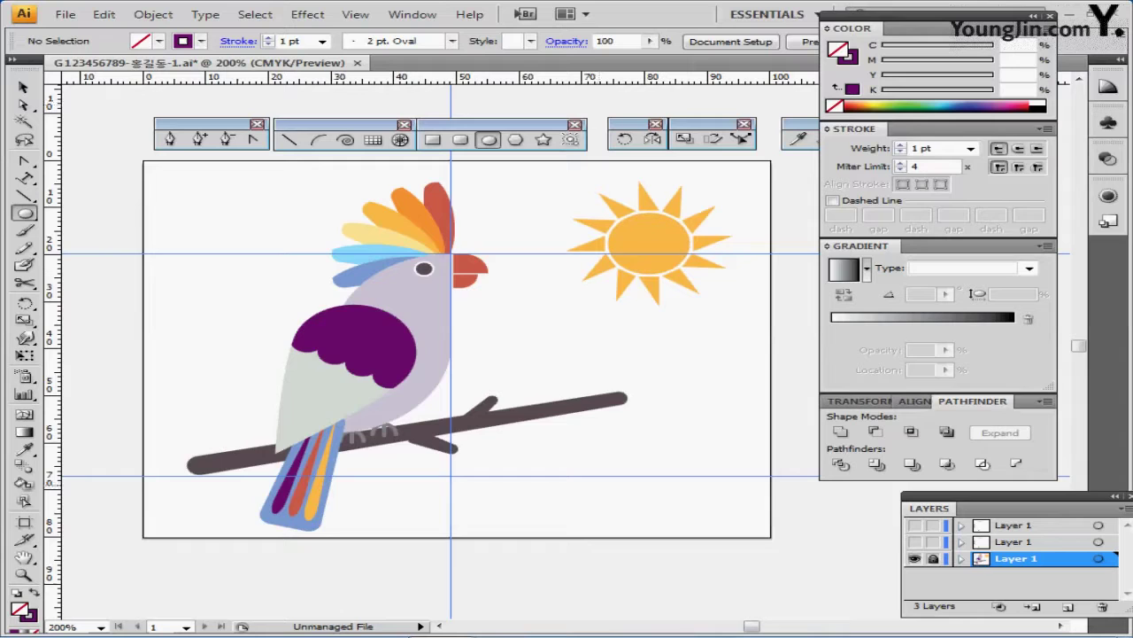
# - Hide the layer with the finished parrot artwork and make the empty topmost drawing layer active and visible
pyautogui.click(915, 558)
pyautogui.click(1016, 526)
pyautogui.hotkey('ctrl', 'y')
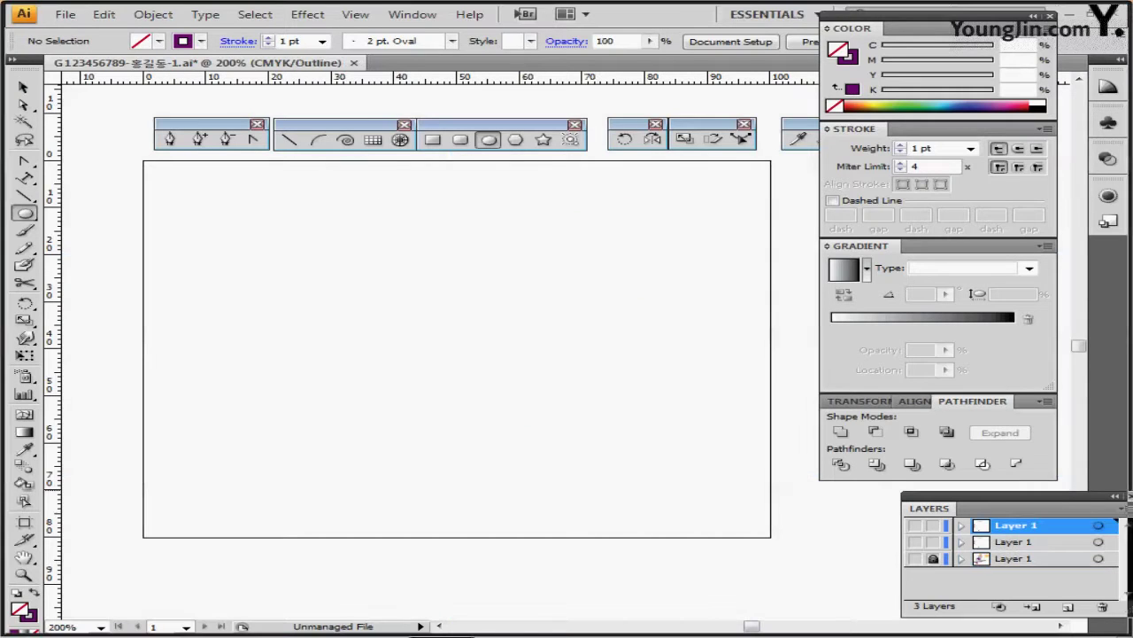
pyautogui.click(934, 525)
pyautogui.click(933, 525)
pyautogui.click(915, 525)
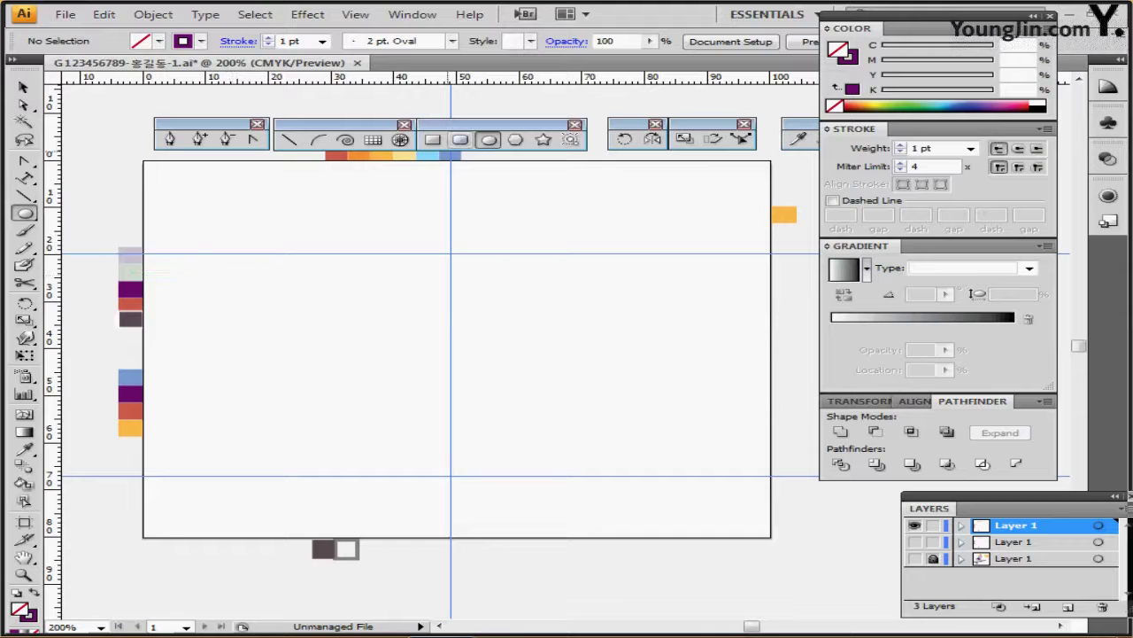
# - Draw an unfilled circle 38 mm wide and 38 mm high with the Ellipse tool
pyautogui.click(259, 272)
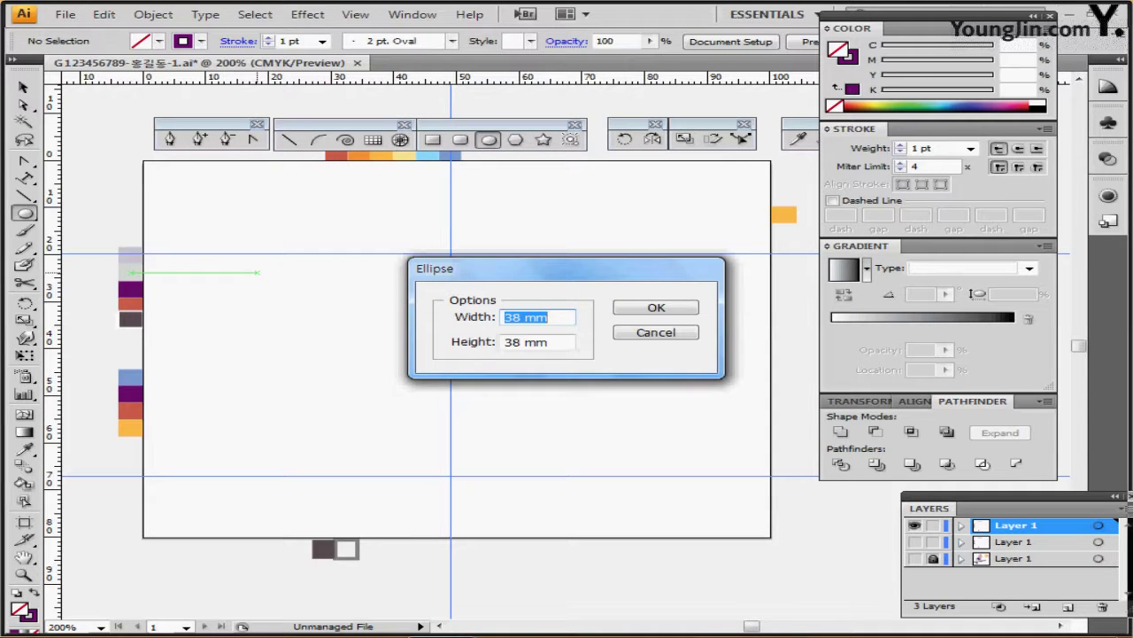
pyautogui.press('Tab')
pyautogui.press('Tab')
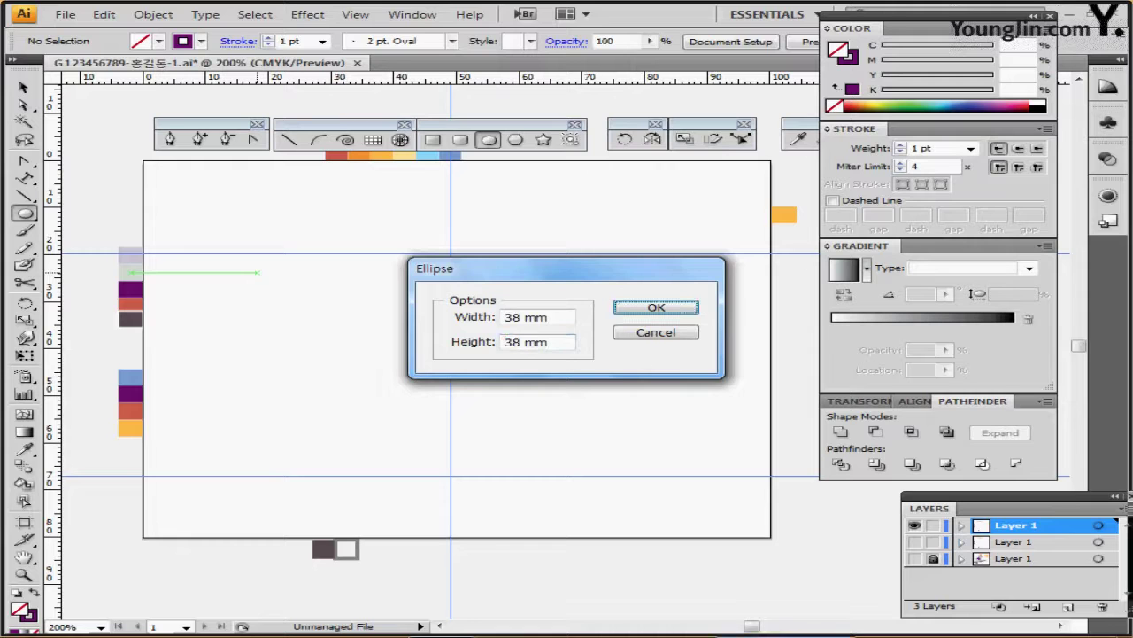
pyautogui.press('Return')
# - Position the circle so its top edge touches the upper horizontal guide and its right edge touches the vertical guide
pyautogui.moveTo(374, 359); pyautogui.dragTo(333, 344)
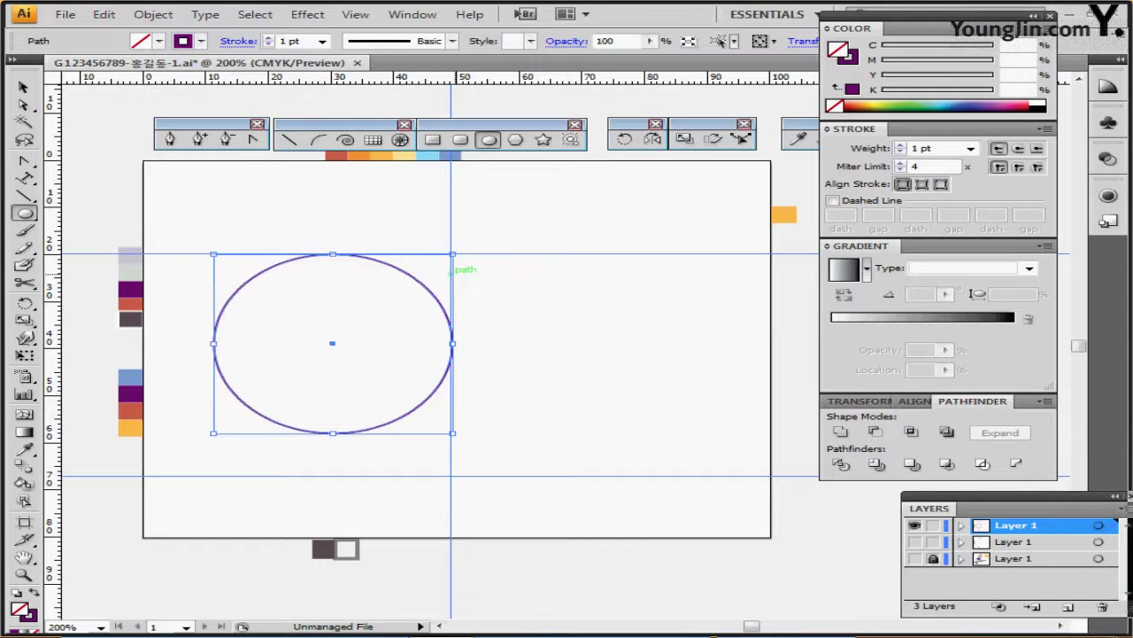
pyautogui.press('Left')
pyautogui.press('Down')
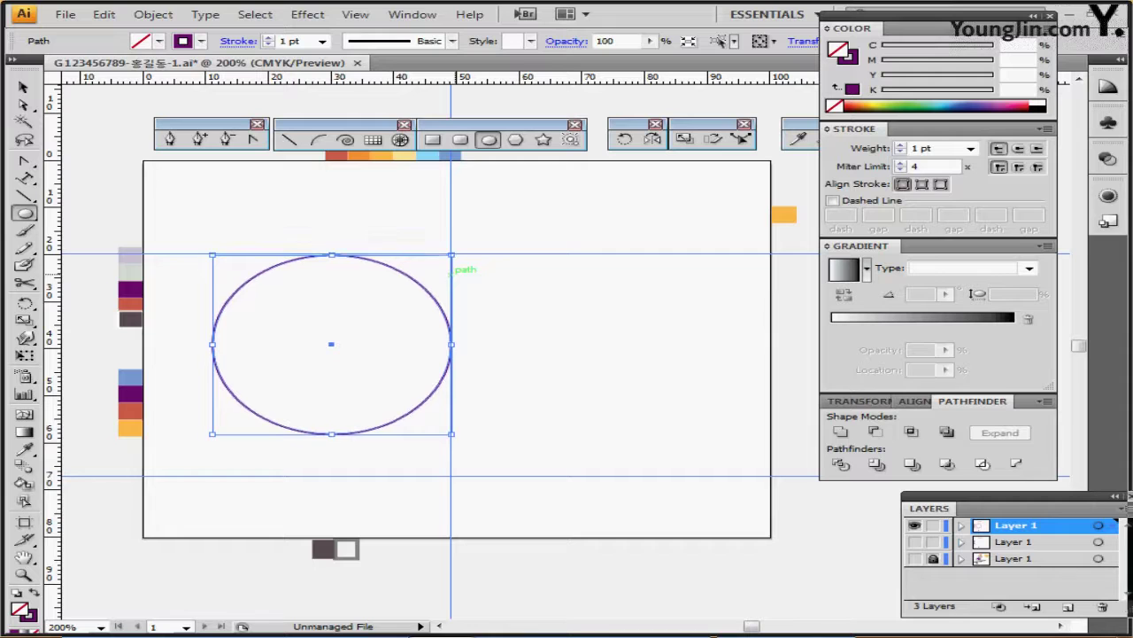
pyautogui.press('Up')
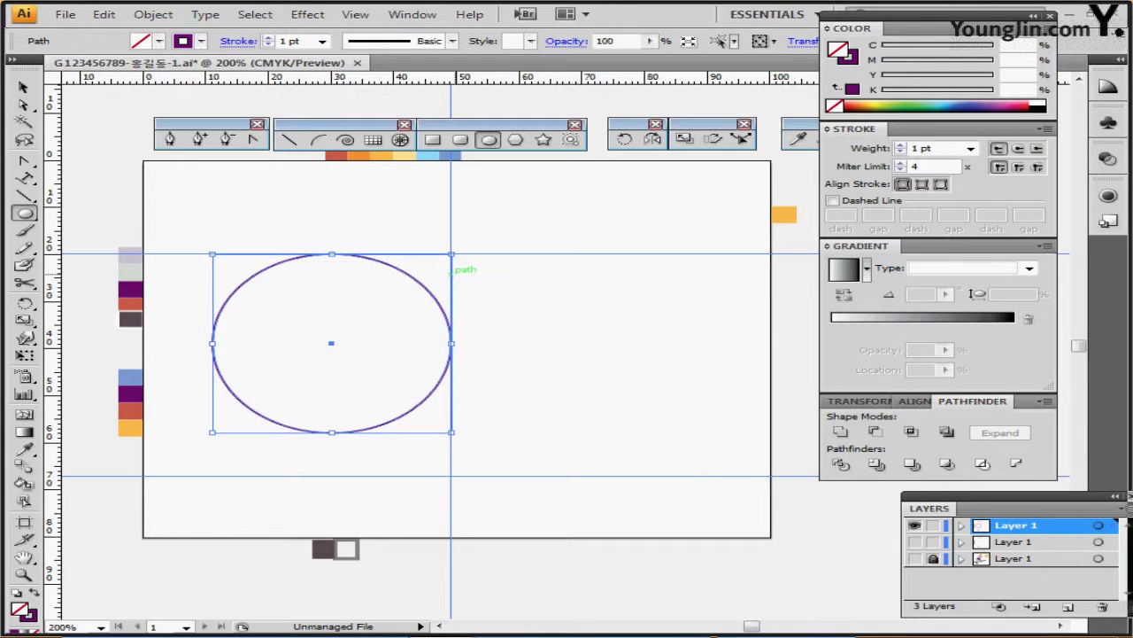
pyautogui.press('Up')
pyautogui.press('Left')
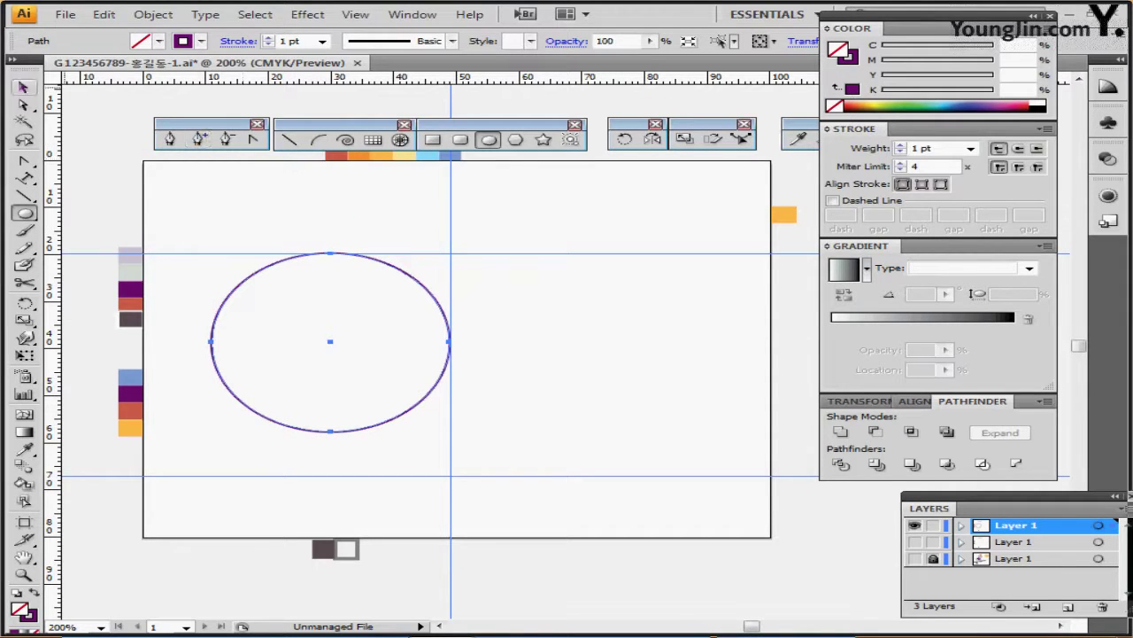
# - Copy the circle 19 mm horizontally to the right with the Move command
pyautogui.doubleClick(23, 88)
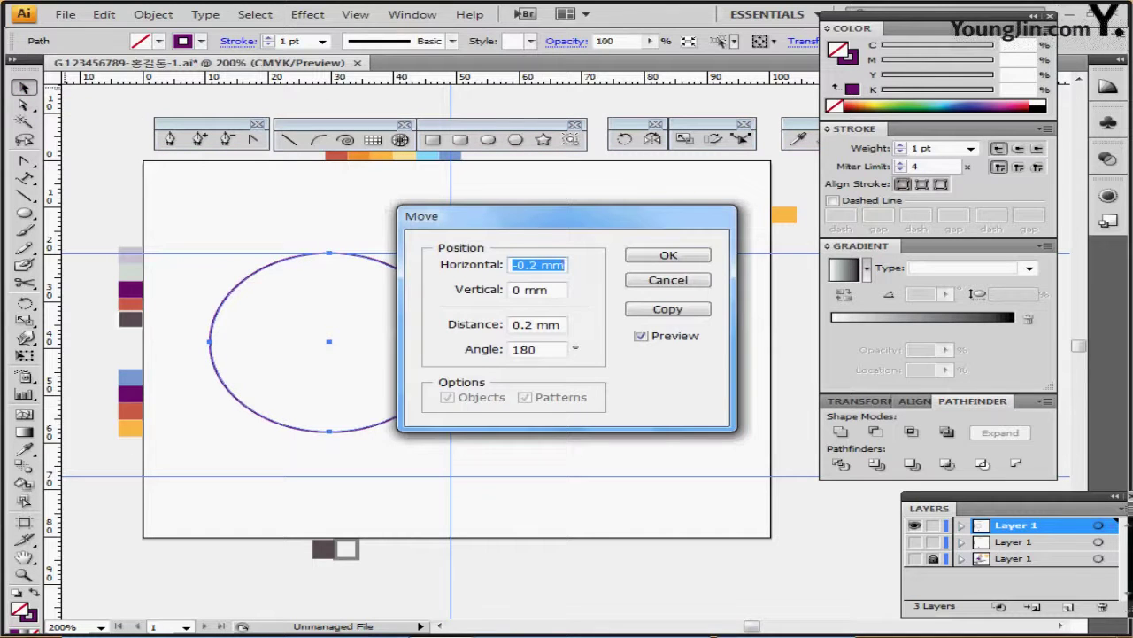
pyautogui.moveTo(549, 216); pyautogui.dragTo(614, 193)
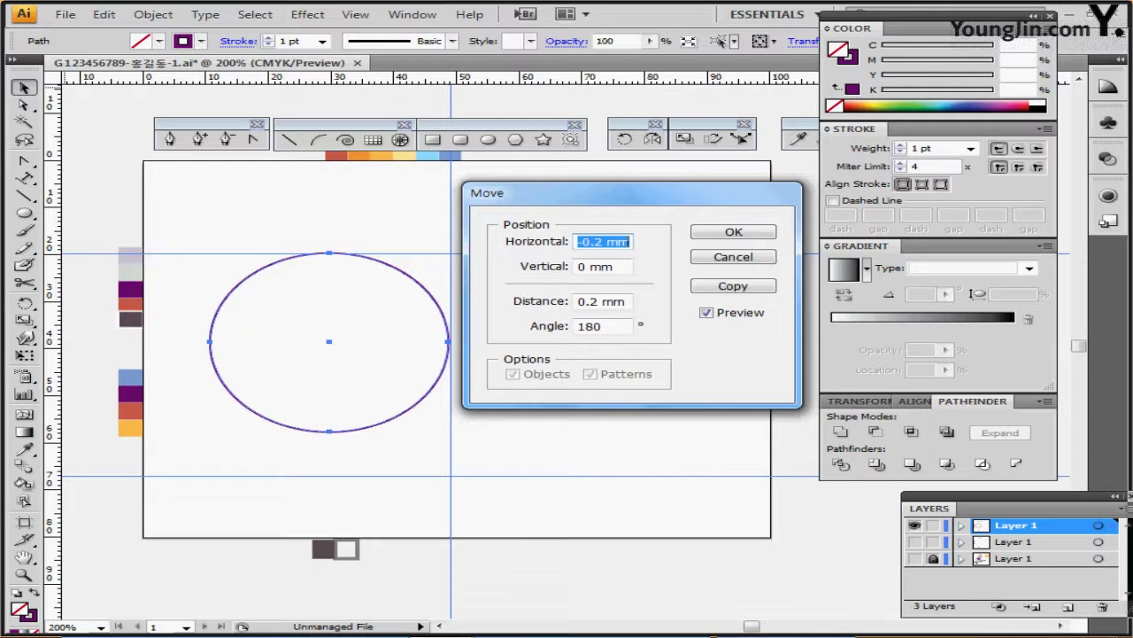
pyautogui.write('19')
pyautogui.press('Tab')
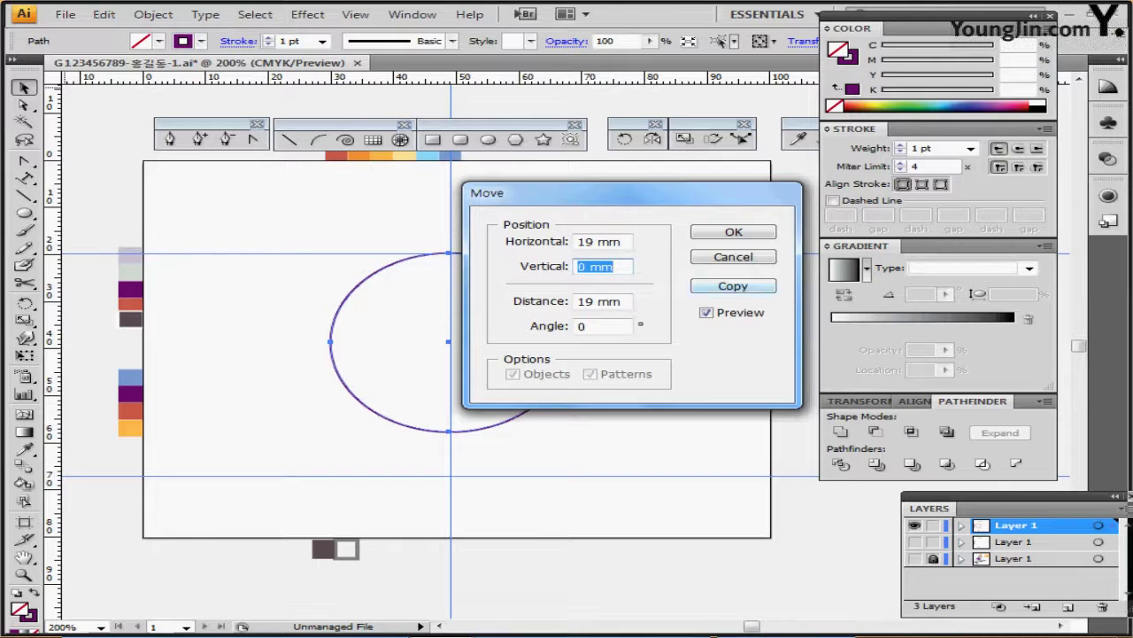
pyautogui.hotkey('alt', 'c')
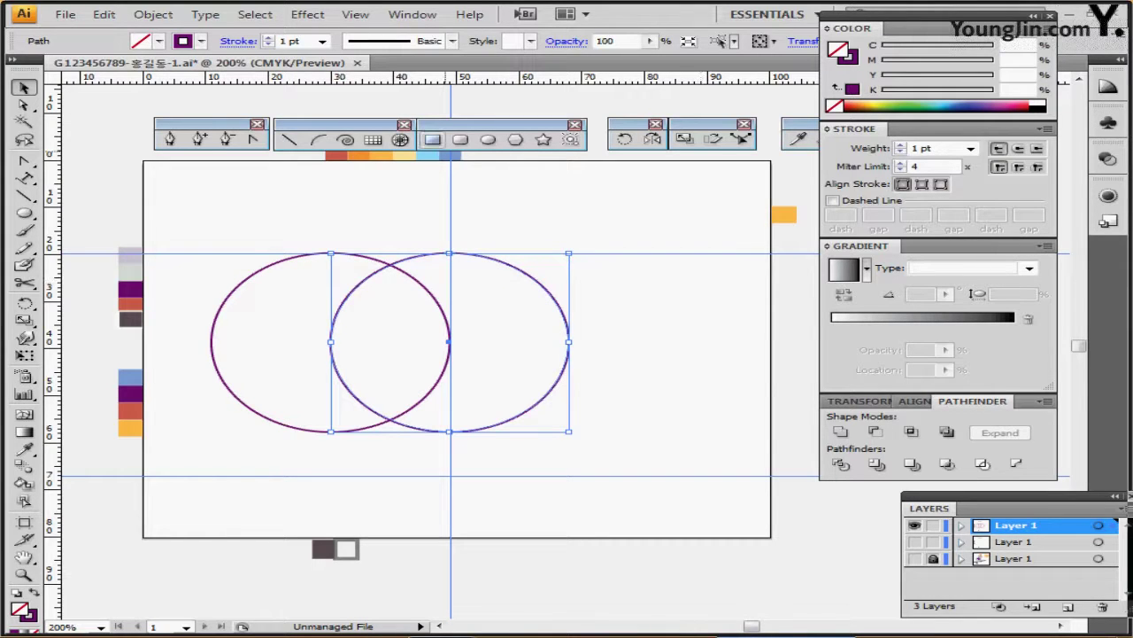
# - Draw a rectangle 18.9 mm wide and 43 mm high over the overlap of the two circles
pyautogui.click(432, 139)
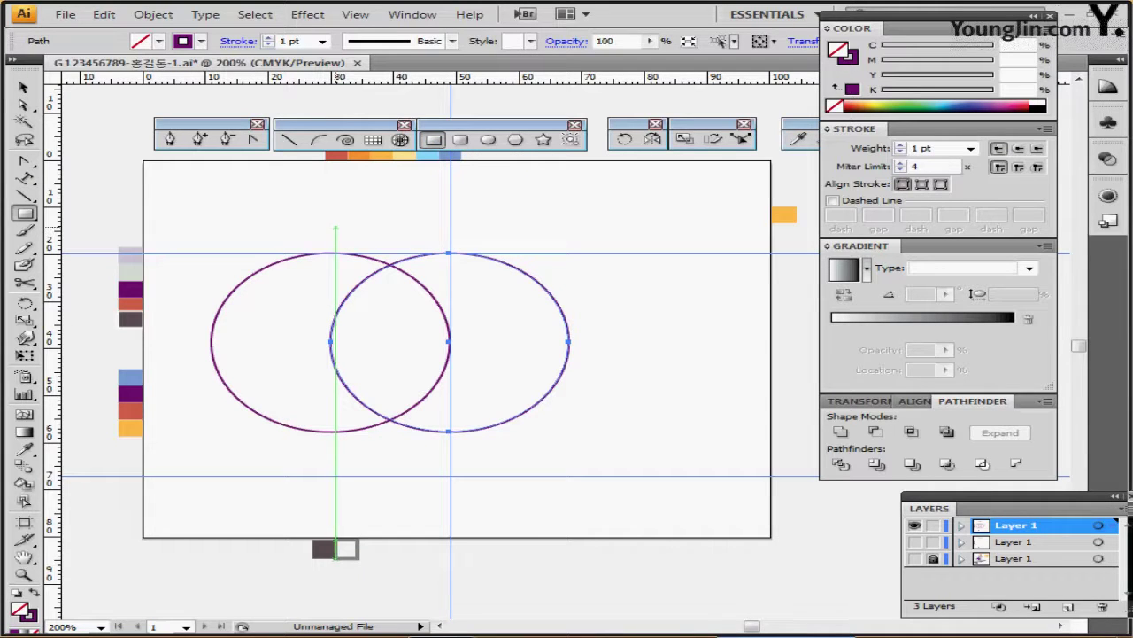
pyautogui.click(332, 227)
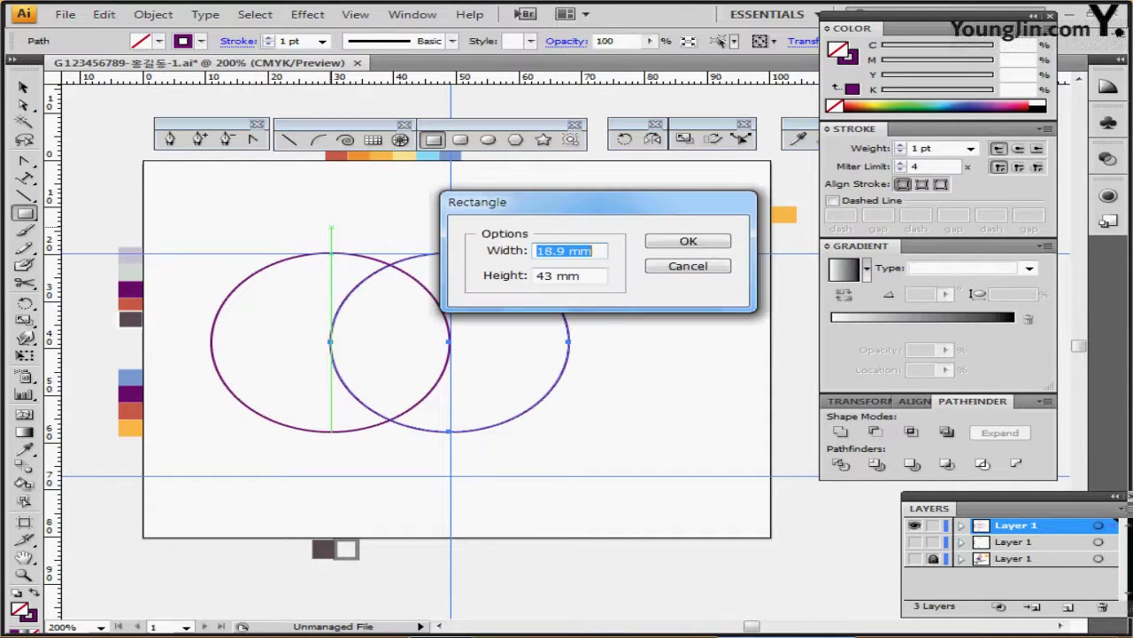
pyautogui.press('Tab')
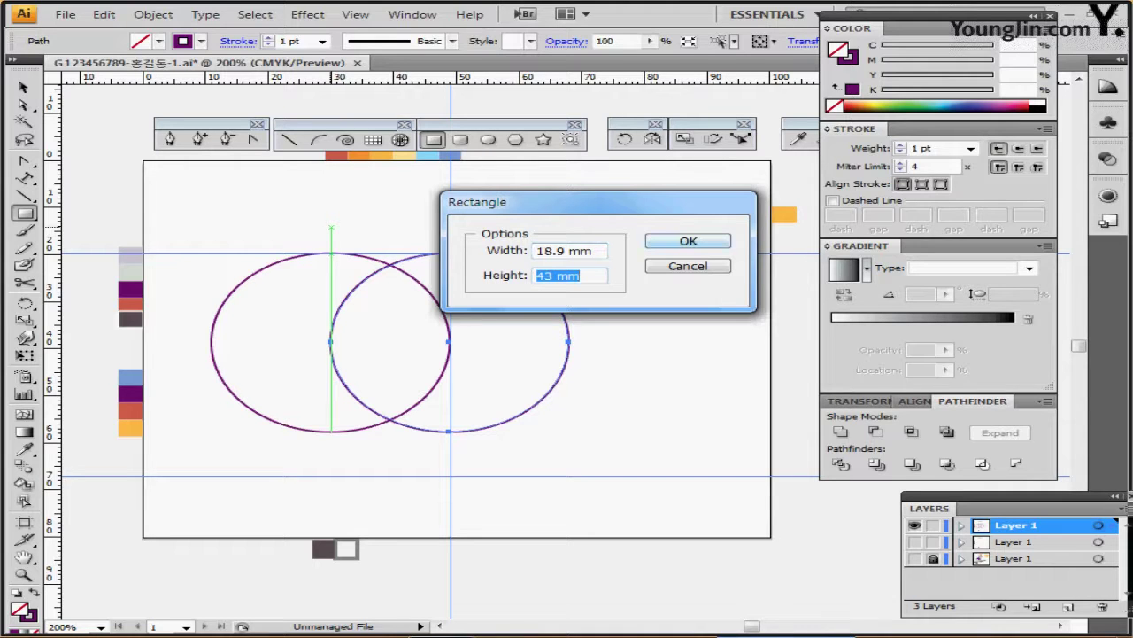
pyautogui.press('Tab')
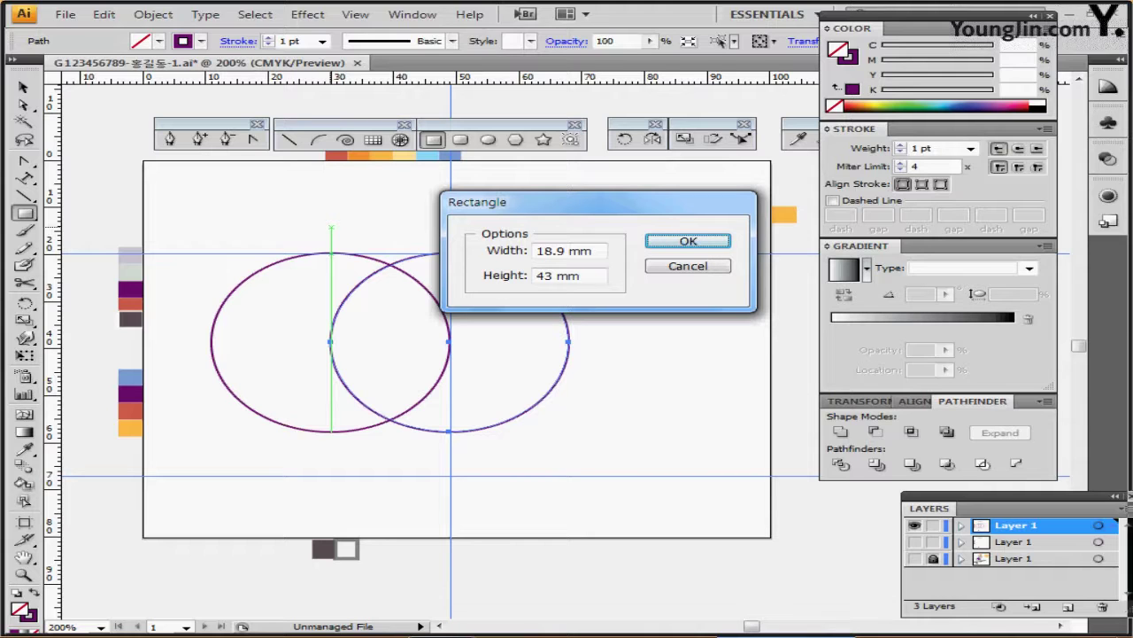
pyautogui.press('Return')
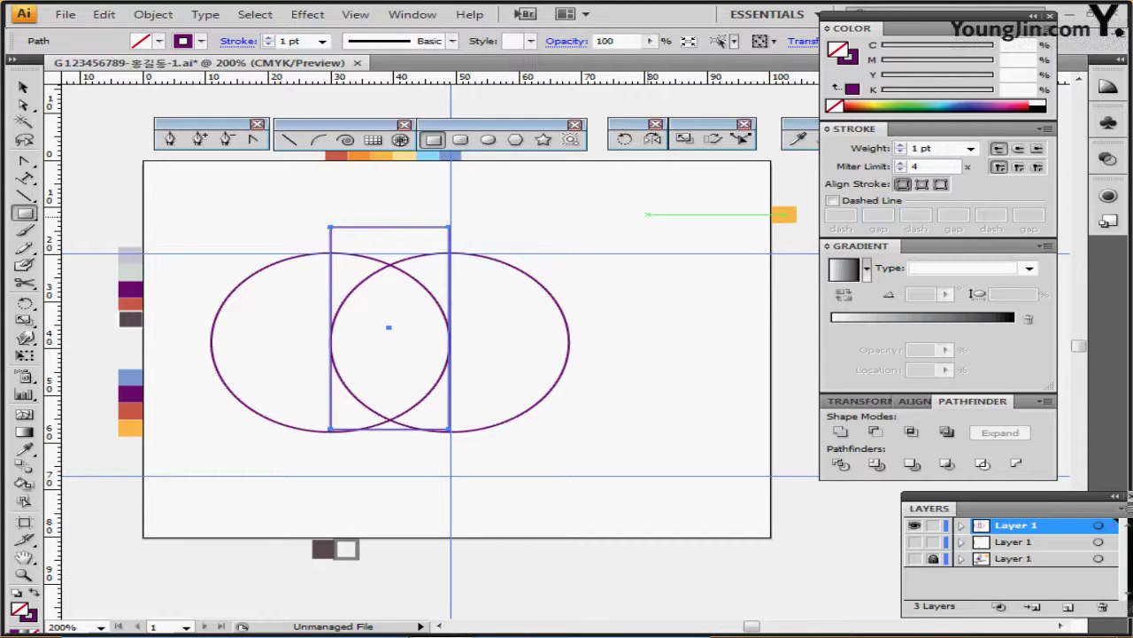
# - Nudge the rectangle down until it extends past the circles both above and below
pyautogui.press('capslock')
pyautogui.press('capslock')
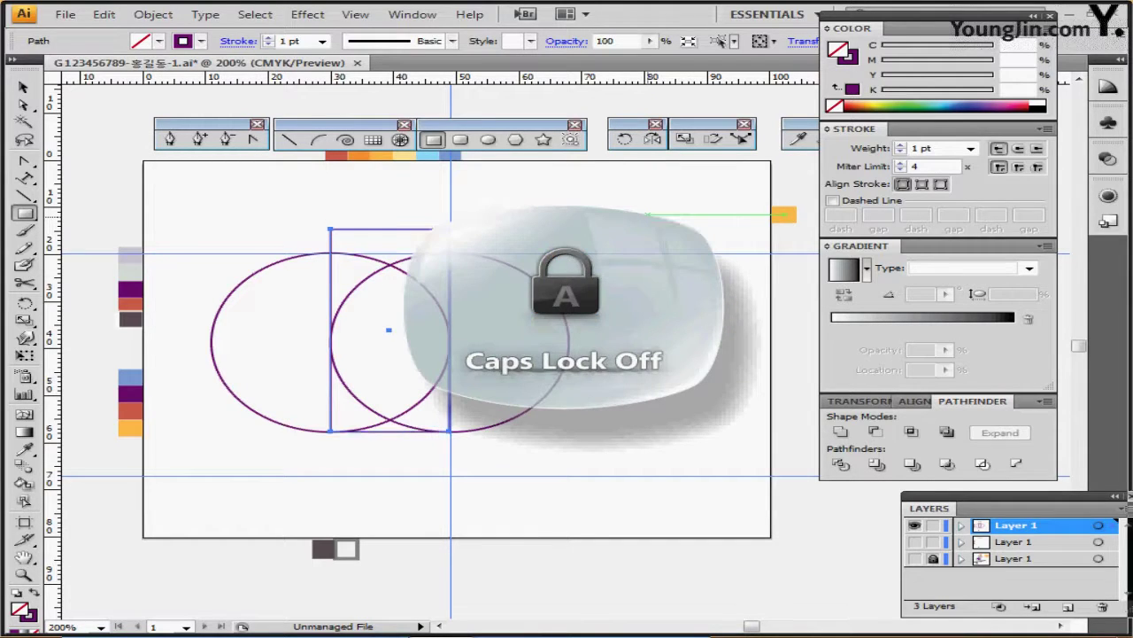
pyautogui.press('Down')
pyautogui.press('Down')
pyautogui.press('Down')
pyautogui.press('Down')
pyautogui.press('Down')
pyautogui.press('Down')
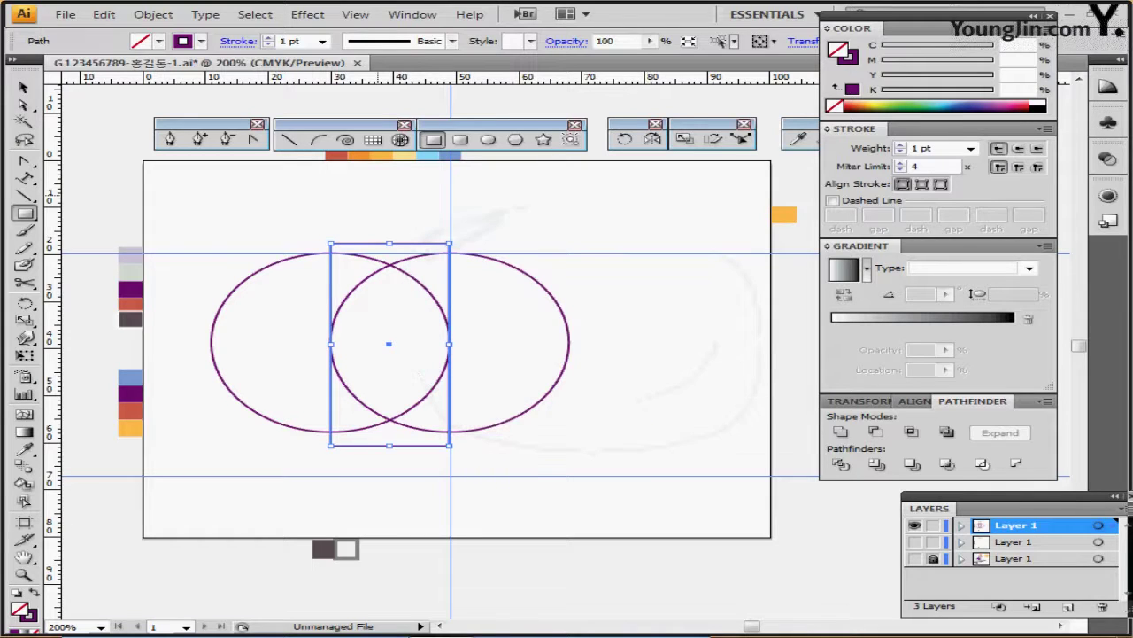
# - Align the rectangle and both circles on their vertical centers, and deselect them
pyautogui.moveTo(283, 213); pyautogui.dragTo(492, 369)
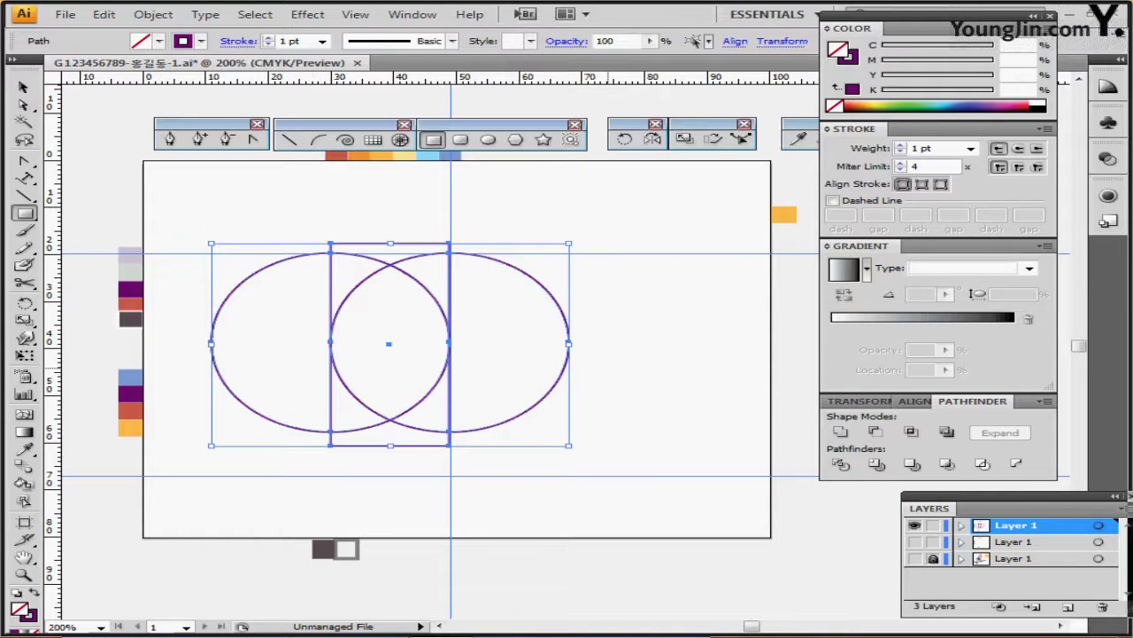
pyautogui.click(734, 41)
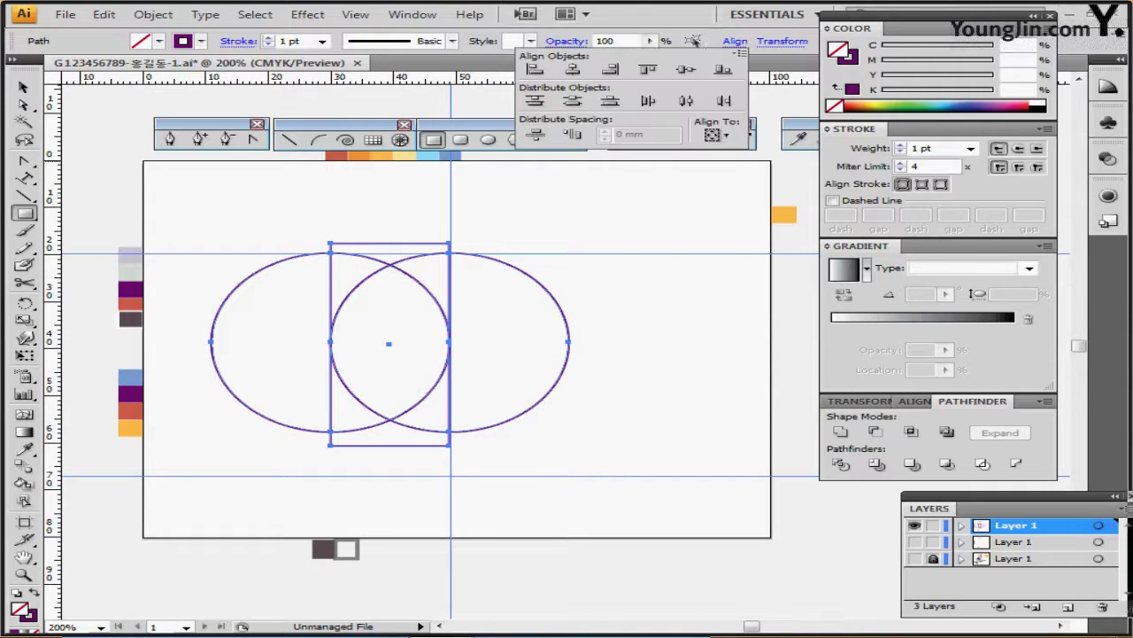
pyautogui.click(686, 70)
pyautogui.hotkey('ctrl', 'shift', 'a')
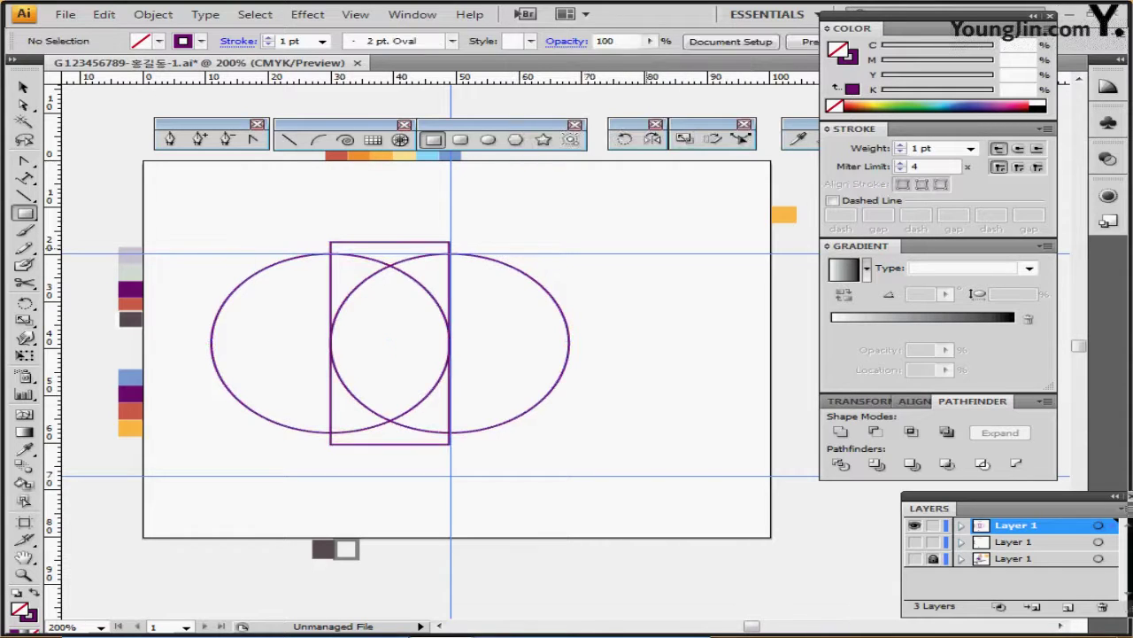
# - Divide the rectangle and both circles with Pathfinder and enter isolation mode for the divided group
pyautogui.moveTo(653, 210); pyautogui.dragTo(310, 398)
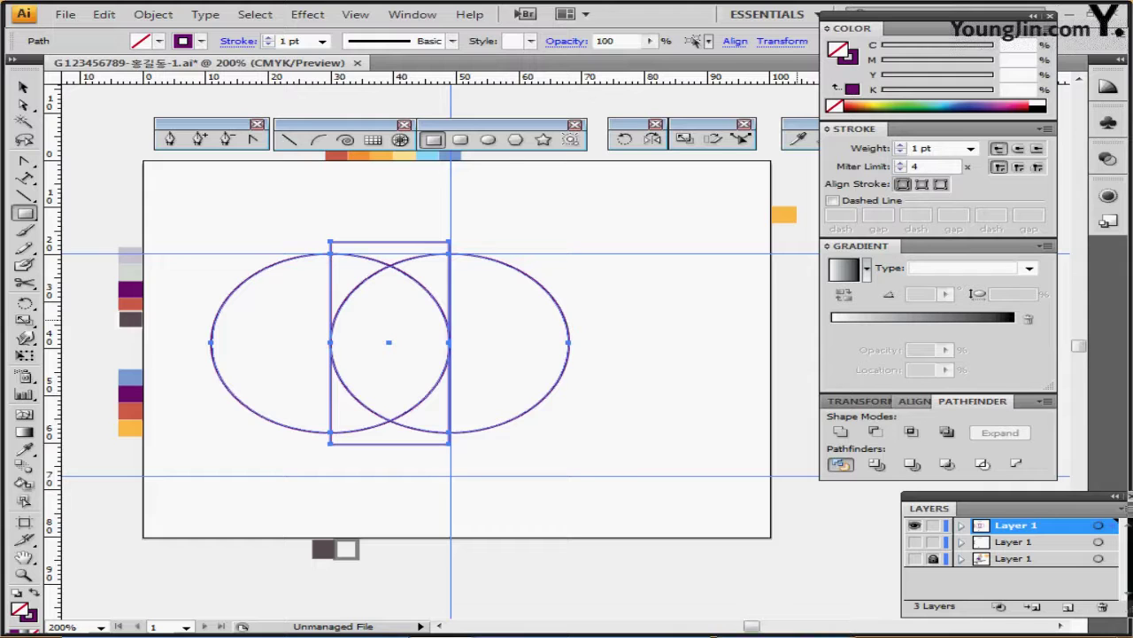
pyautogui.click(840, 464)
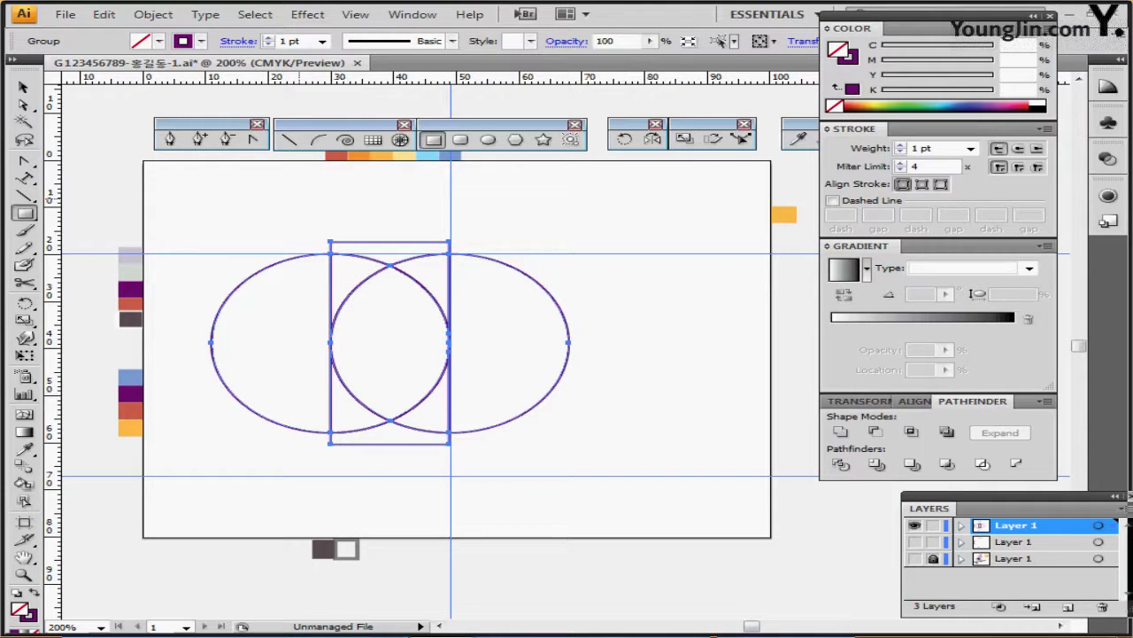
pyautogui.press('ctrl')
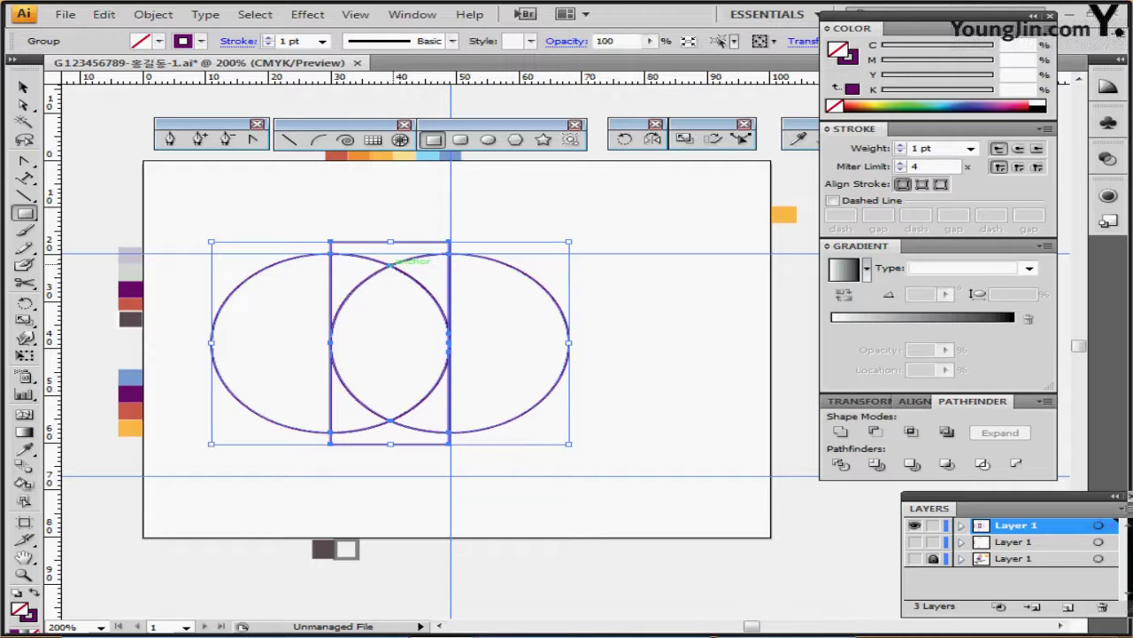
pyautogui.doubleClick(390, 265)
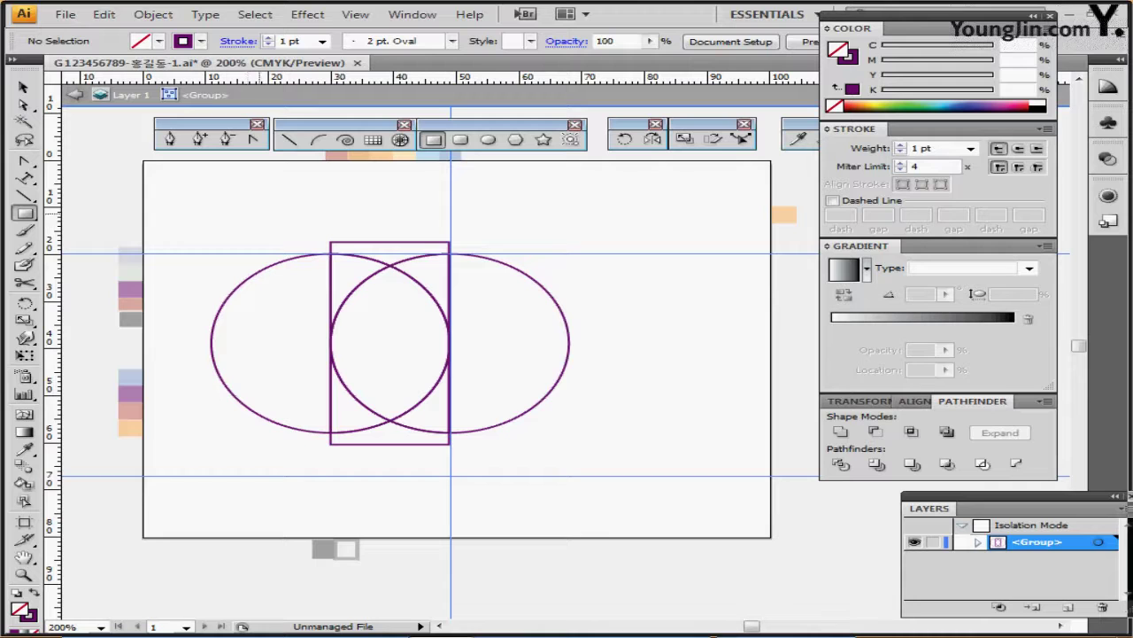
# - Delete the outer circle pieces and the upper-left and lower-right rectangle pieces, leaving the leaf-shaped body pieces
pyautogui.moveTo(284, 215); pyautogui.dragTo(348, 263)
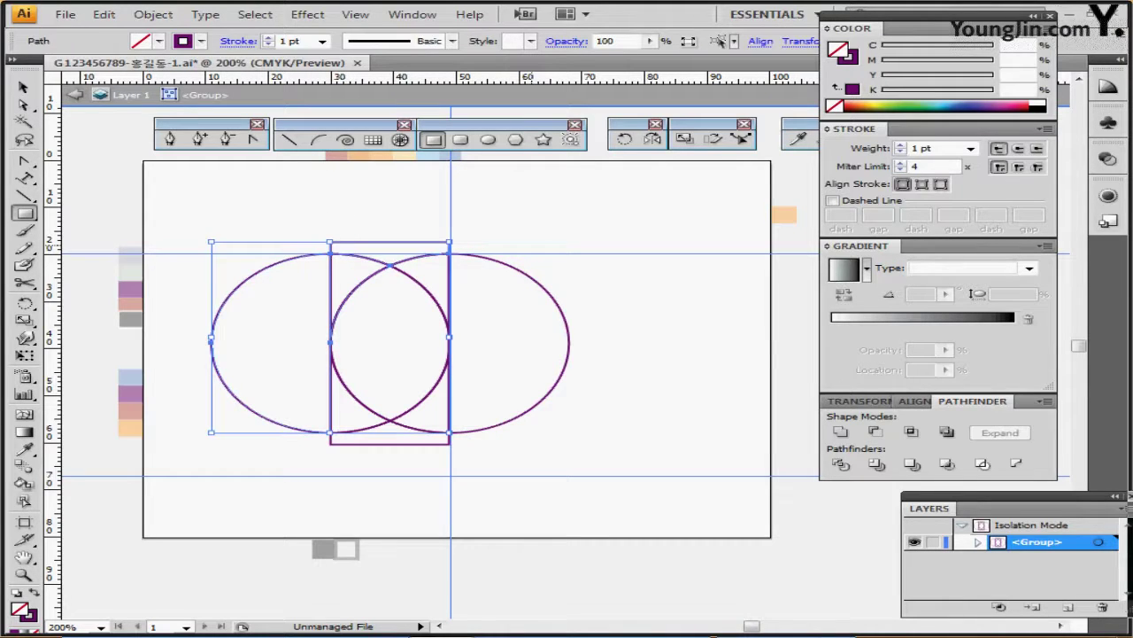
pyautogui.moveTo(431, 469); pyautogui.dragTo(481, 419)
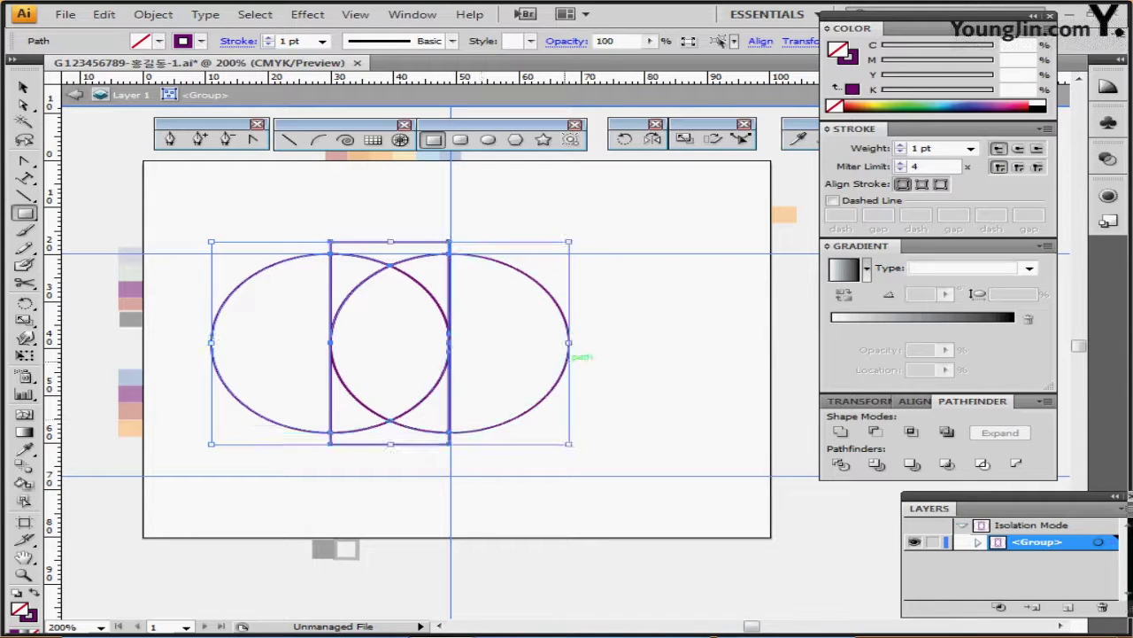
pyautogui.press('Delete')
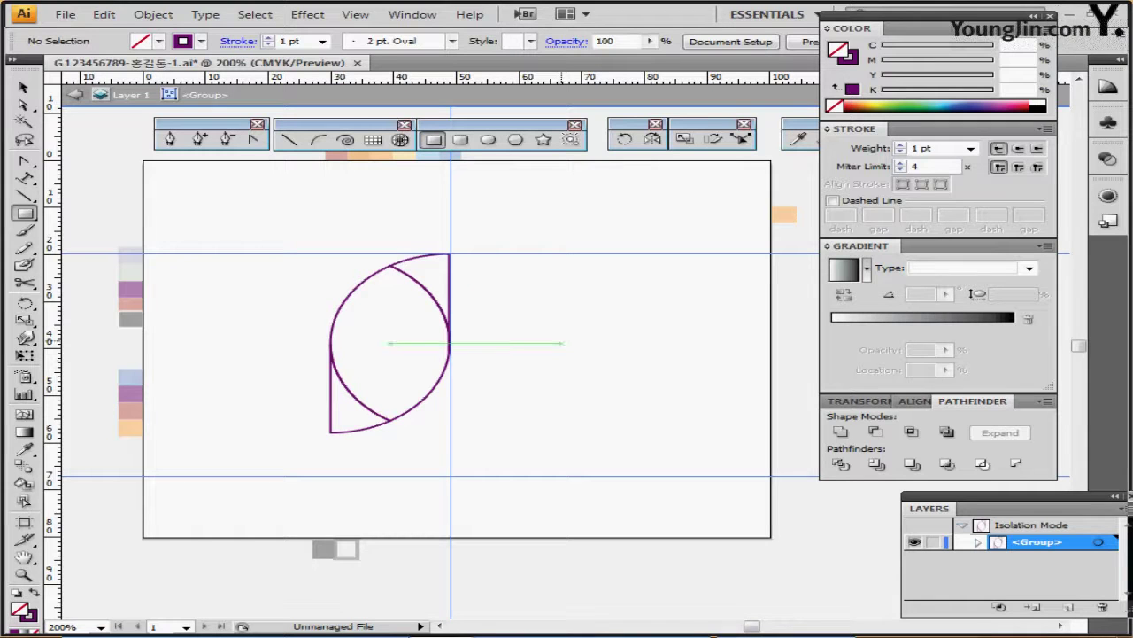
# - Unite the remaining pieces into a single leaf-shaped body path
pyautogui.moveTo(515, 274); pyautogui.dragTo(363, 406)
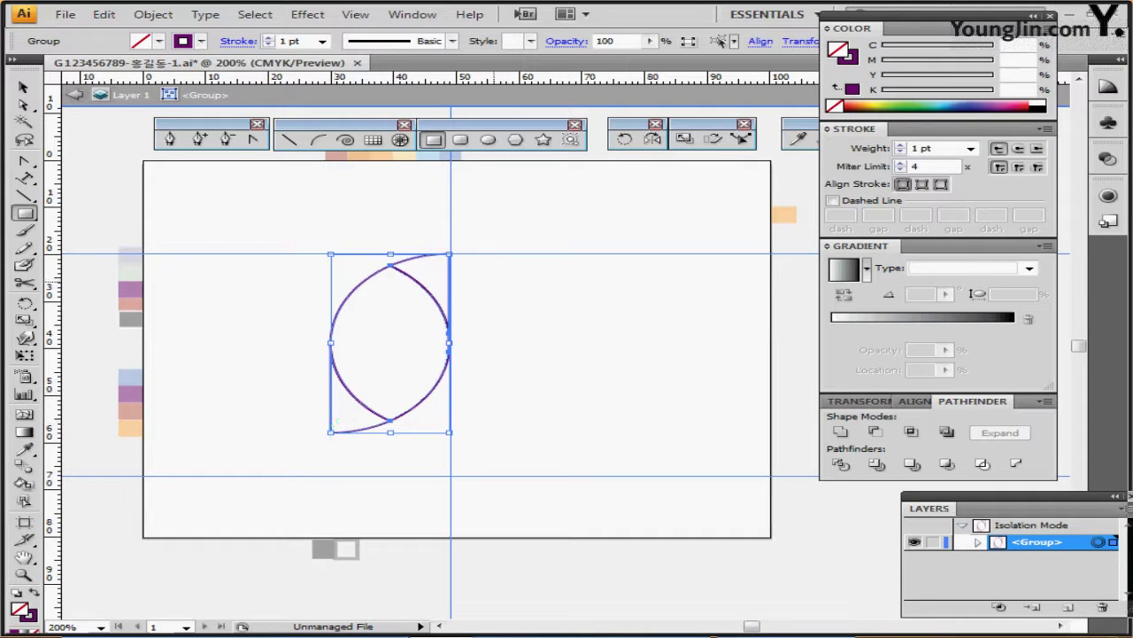
pyautogui.hotkey('ctrl', 'shift', 'b')
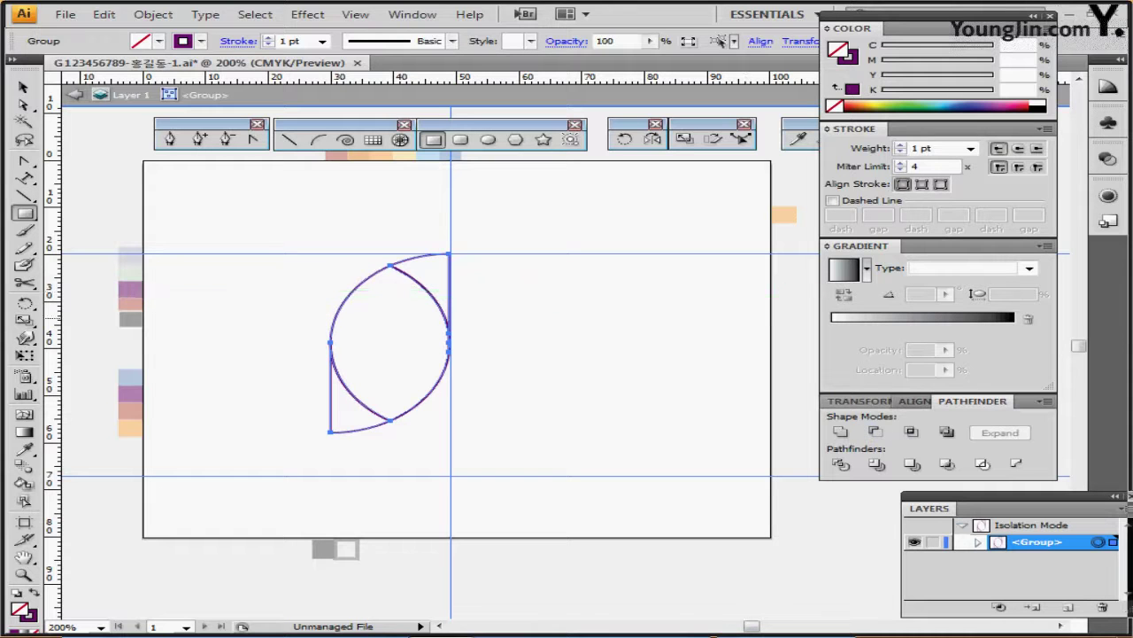
pyautogui.click(839, 432)
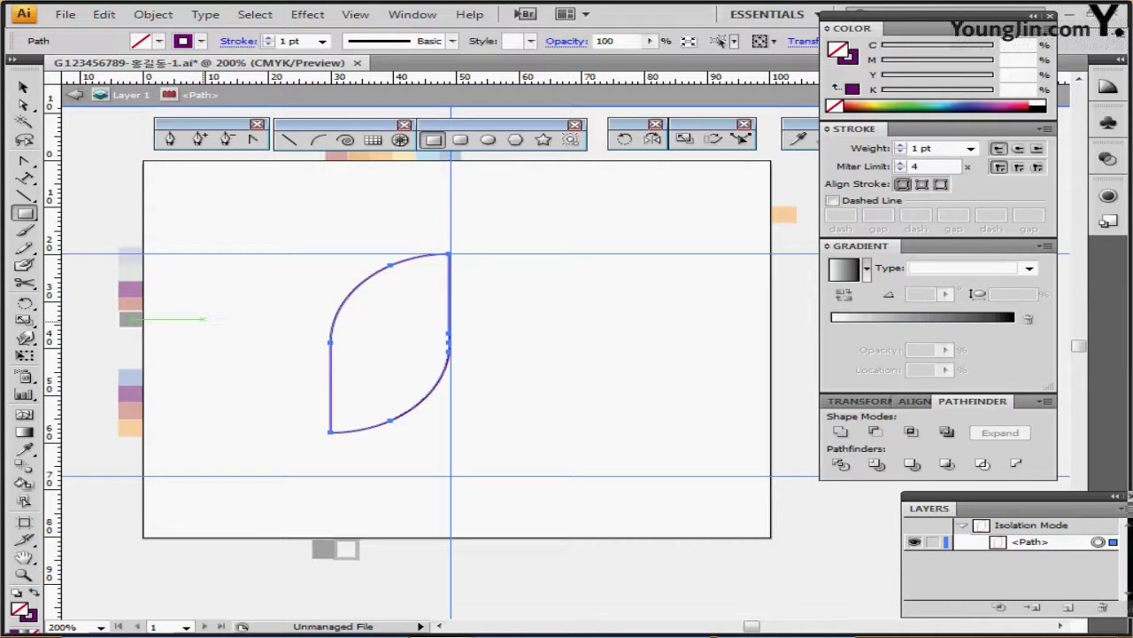
# - Fill the body path with the sampled light lavender swatch color, exit isolation mode and nudge it right to the vertical guide
pyautogui.press('i')
pyautogui.click(130, 257)
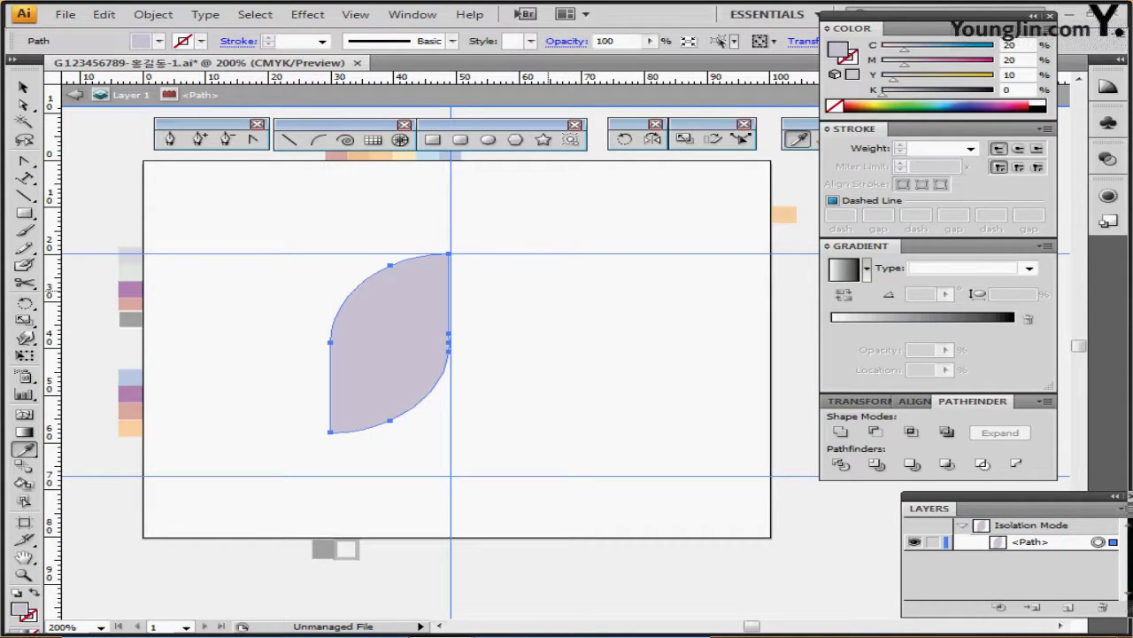
pyautogui.press('Escape')
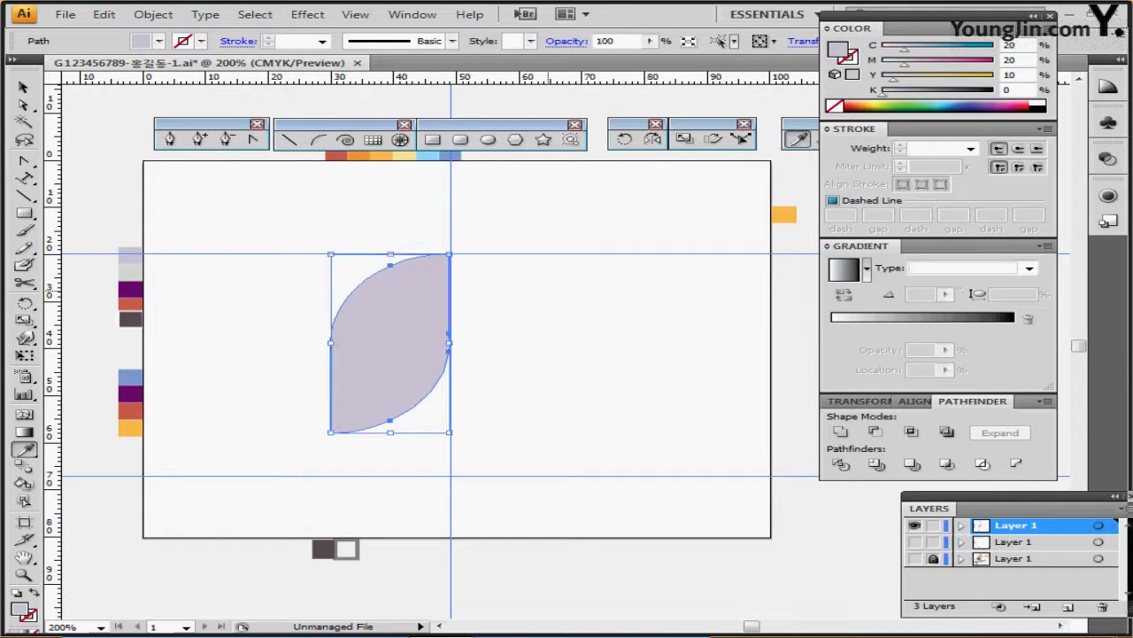
pyautogui.press('Right')
pyautogui.press('Right')
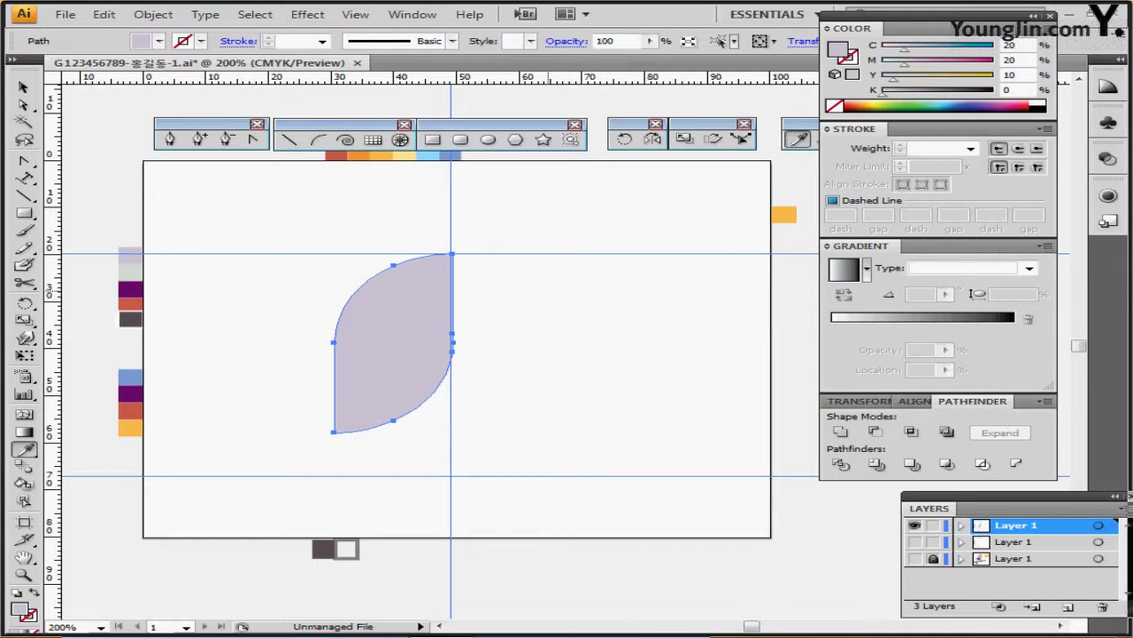
# - Nudge the leaf-shaped body left onto the vertical guide and deselect it
pyautogui.press('Left')
pyautogui.hotkey('ctrl', 'shift', 'a')
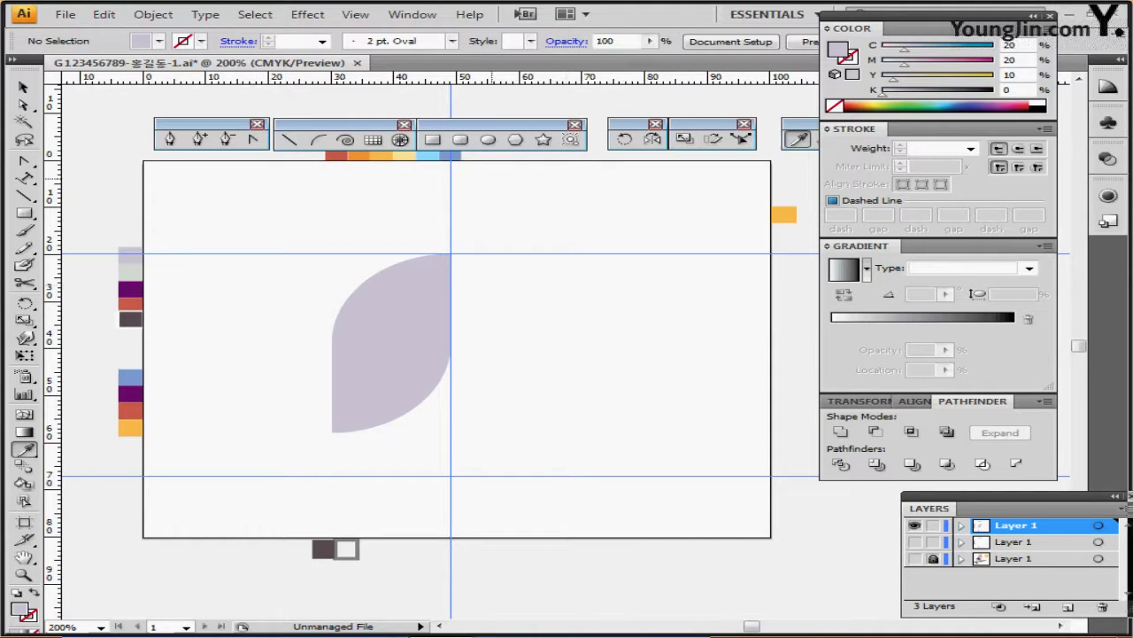
# - Draw a 20 × 20 mm circle left of the body and fill it with the sampled light gray-green swatch color
pyautogui.click(488, 139)
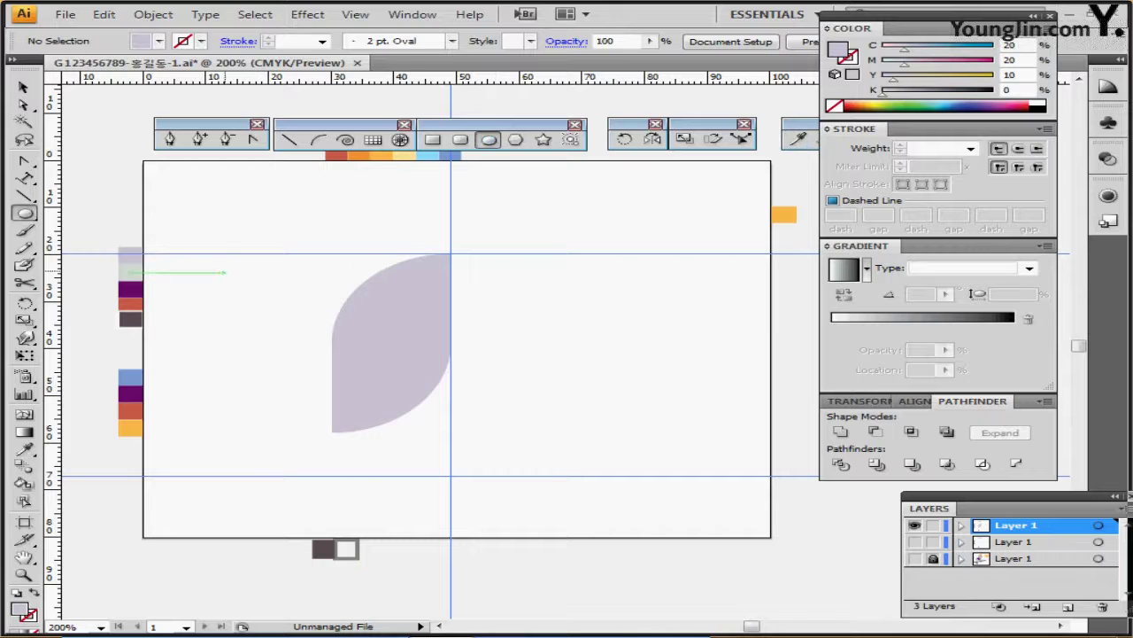
pyautogui.click(220, 260)
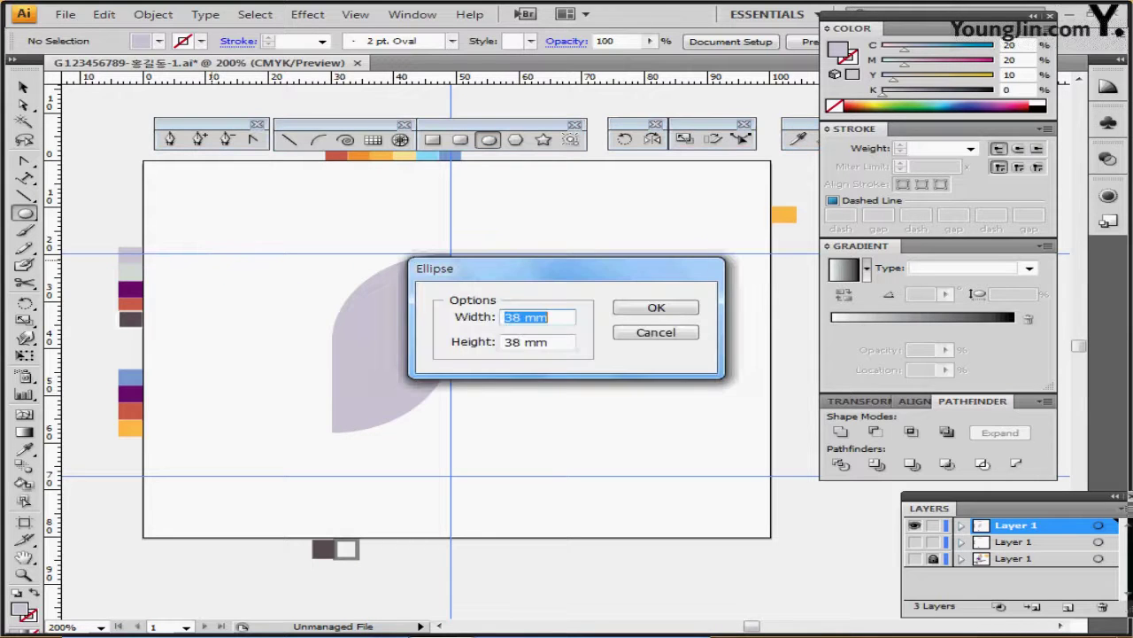
pyautogui.write('20')
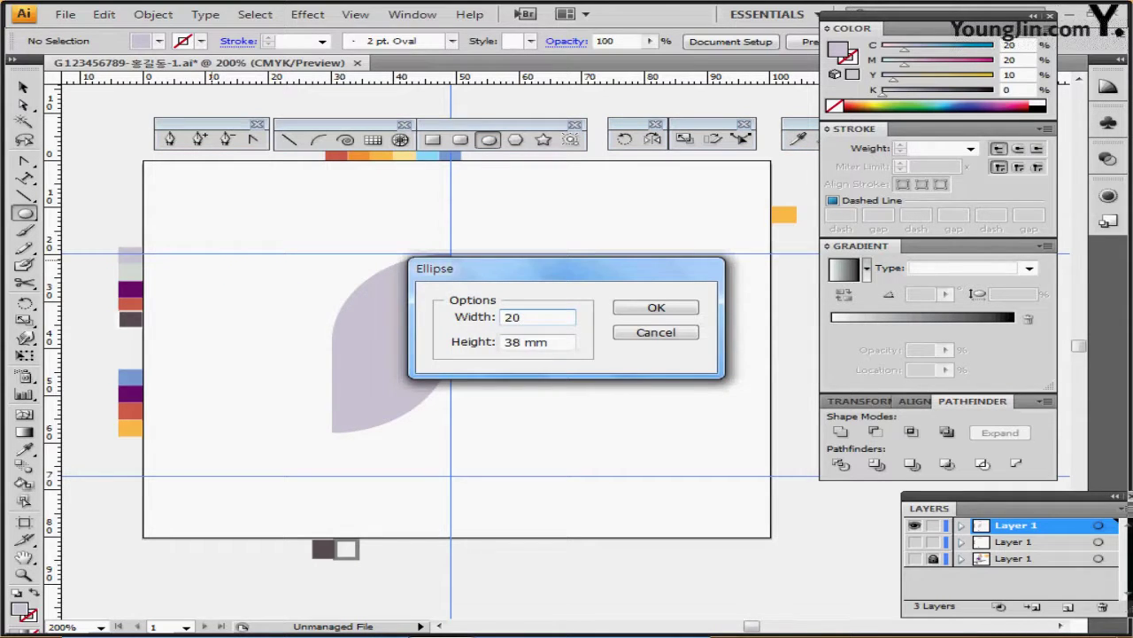
pyautogui.click(473, 342)
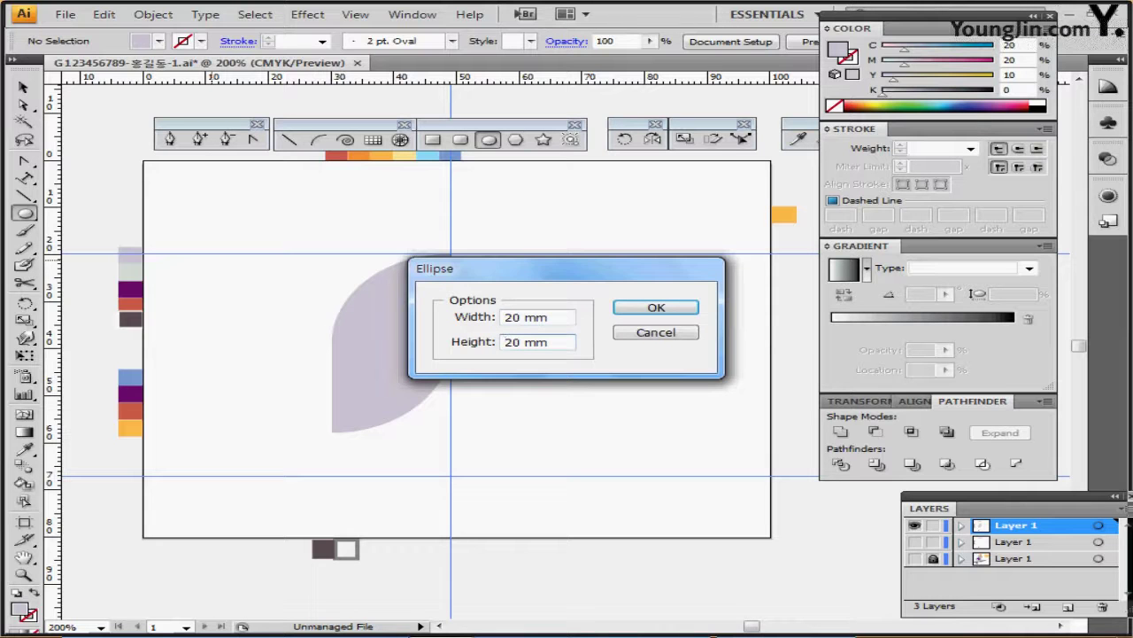
pyautogui.press('Return')
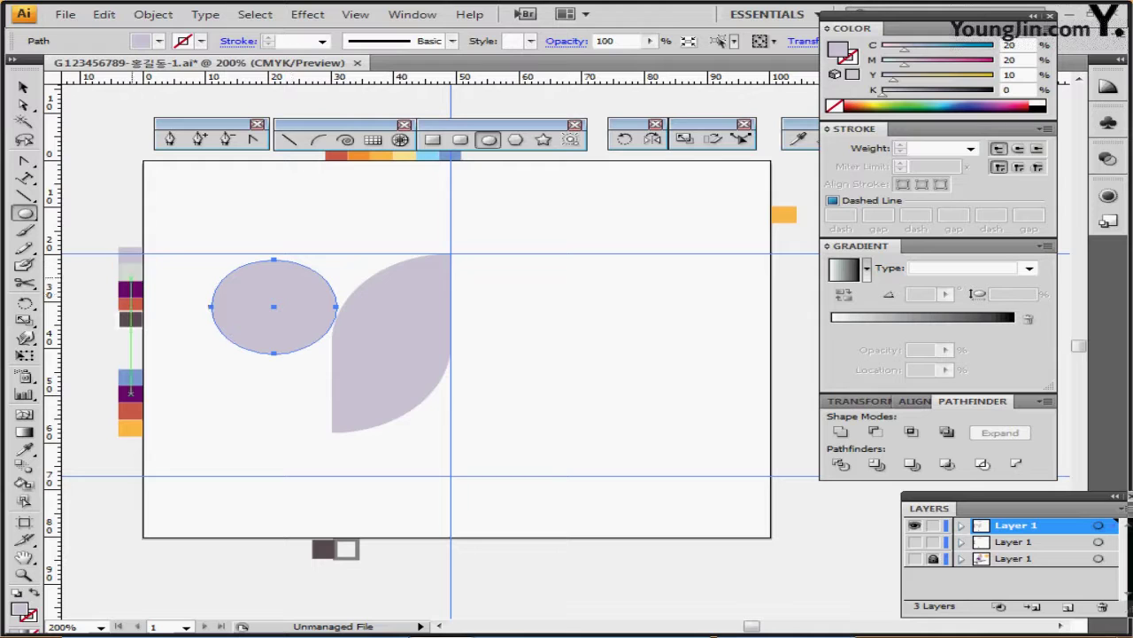
pyautogui.press('i')
pyautogui.click(130, 271)
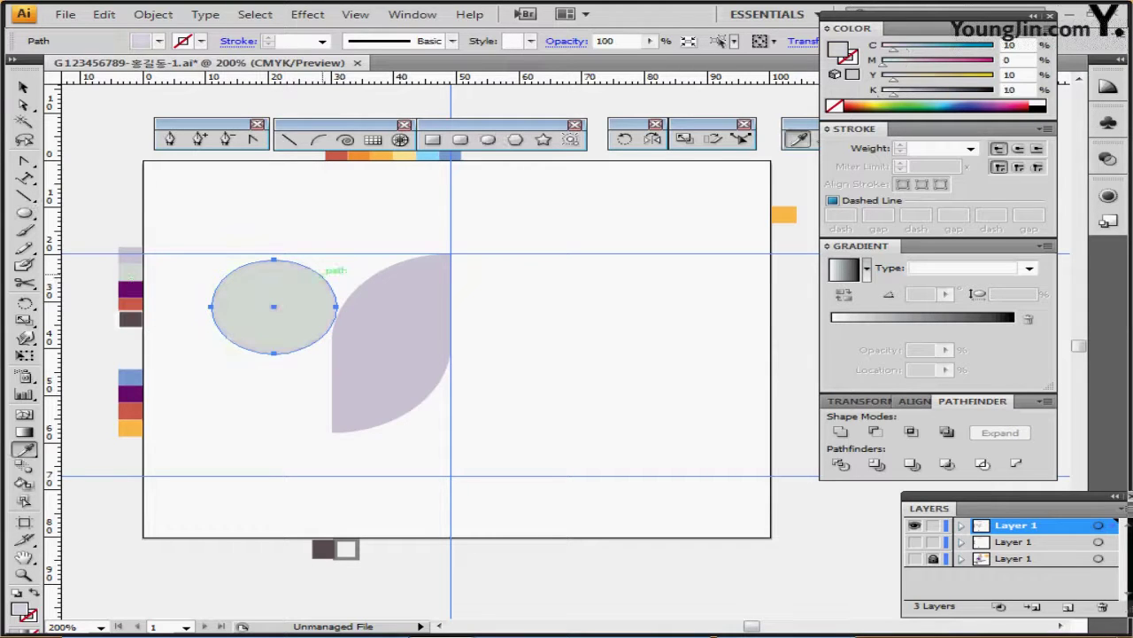
# - Move the gray-green circle left, clear of the body, and align its top edge with the upper horizontal guide
pyautogui.keyDown('ctrl'); pyautogui.click(353, 256); pyautogui.keyUp('ctrl')
pyautogui.moveTo(283, 317); pyautogui.dragTo(251, 312)
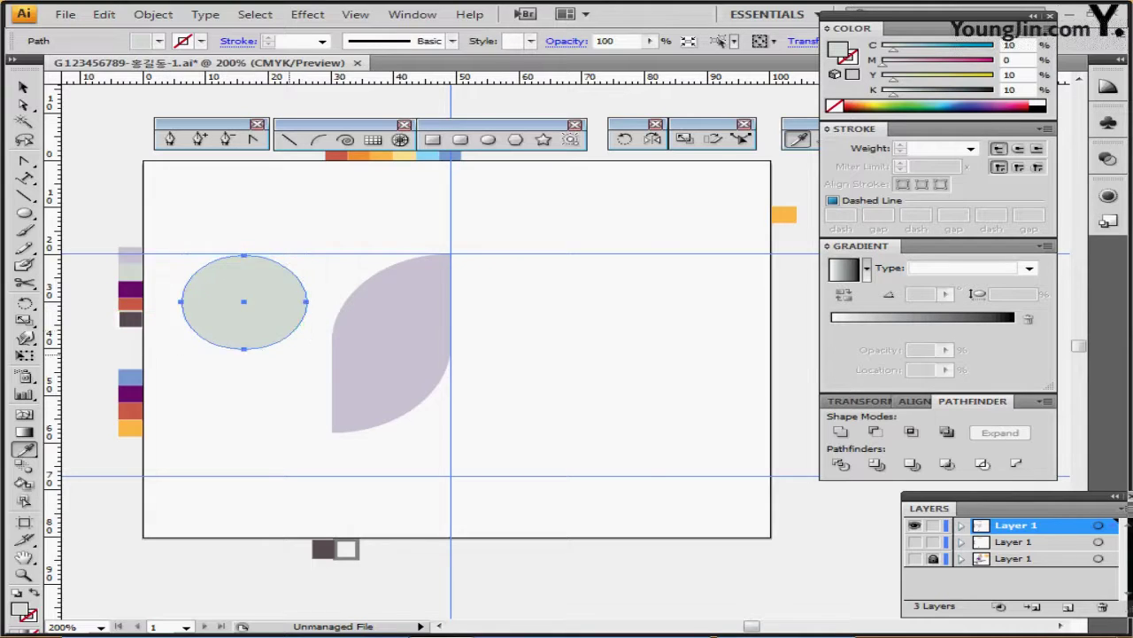
pyautogui.keyDown('ctrl'); pyautogui.click(216, 369); pyautogui.keyUp('ctrl')
pyautogui.moveTo(496, 301); pyautogui.dragTo(270, 378)
pyautogui.press('v')
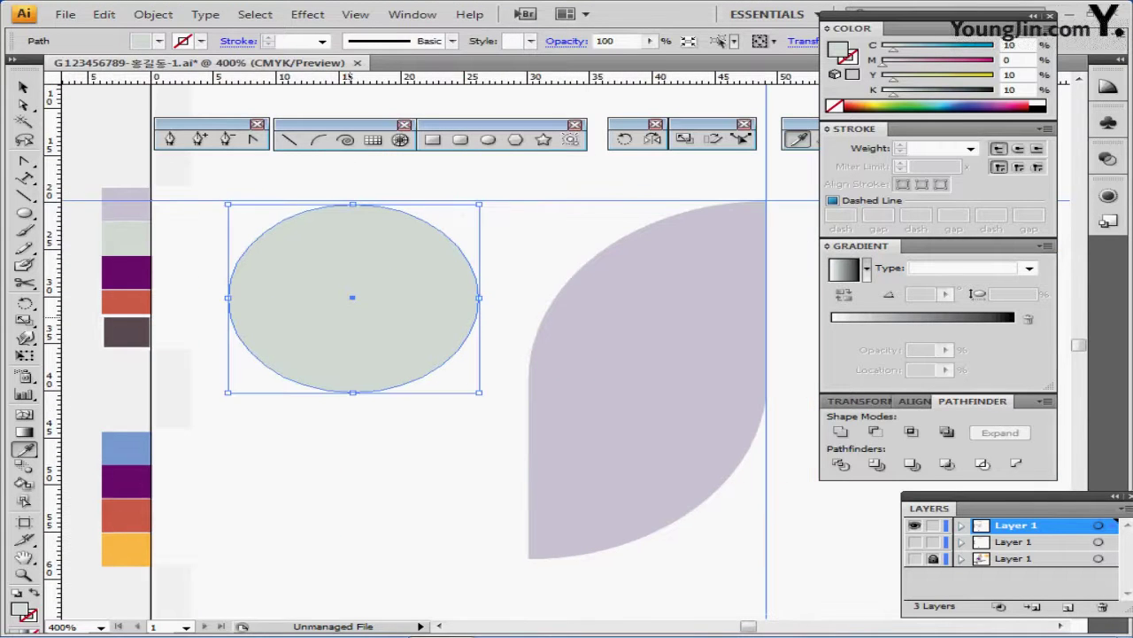
pyautogui.moveTo(350, 300); pyautogui.dragTo(356, 300)
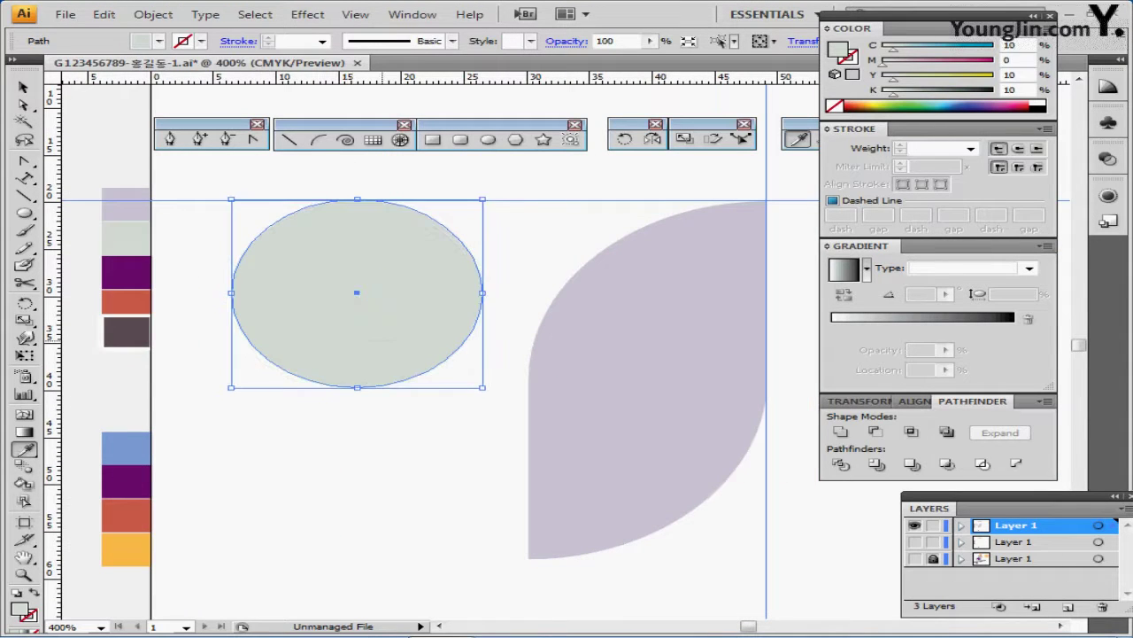
# - Hide the bounding box, pull the circle's bottom anchor down to about -55 mm and convert it to a corner point, forming a teardrop
pyautogui.hotkey('ctrl', 'shift', 'b')
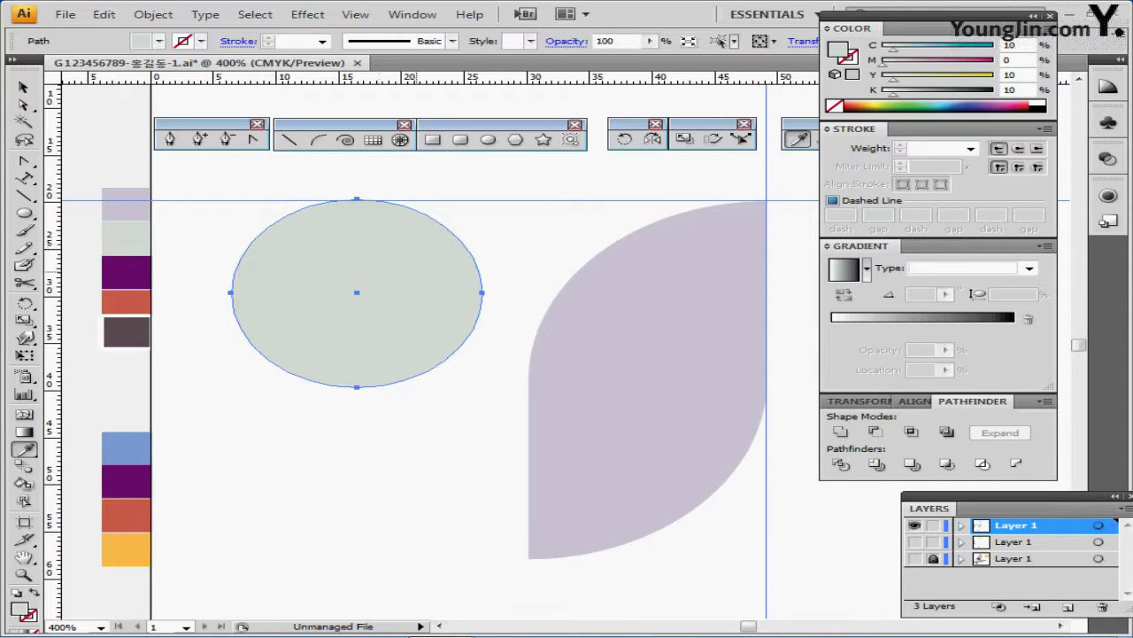
pyautogui.press('a')
pyautogui.moveTo(326, 418); pyautogui.dragTo(356, 532)
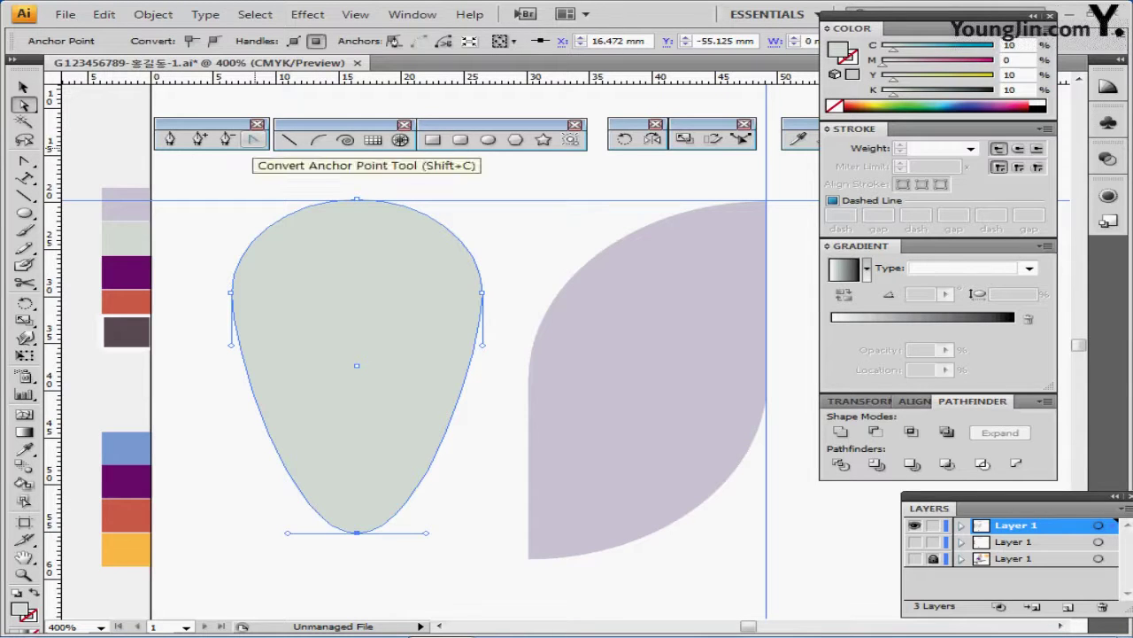
pyautogui.click(255, 139)
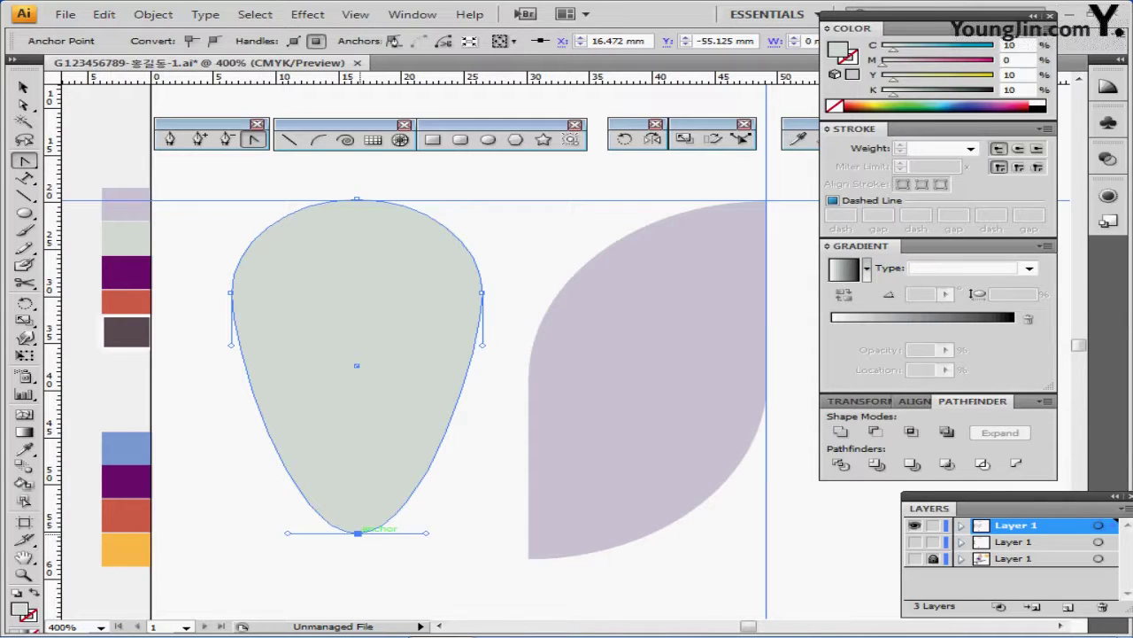
pyautogui.click(356, 532)
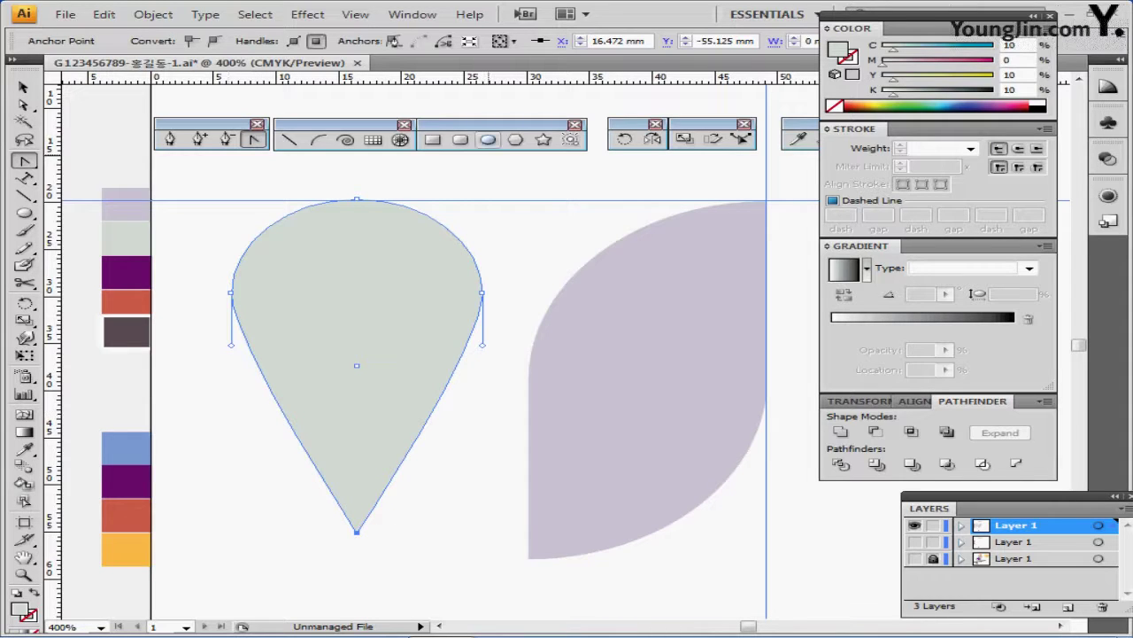
# - Draw a 5.5 × 5.5 mm circle inside the left edge of the teardrop
pyautogui.click(488, 139)
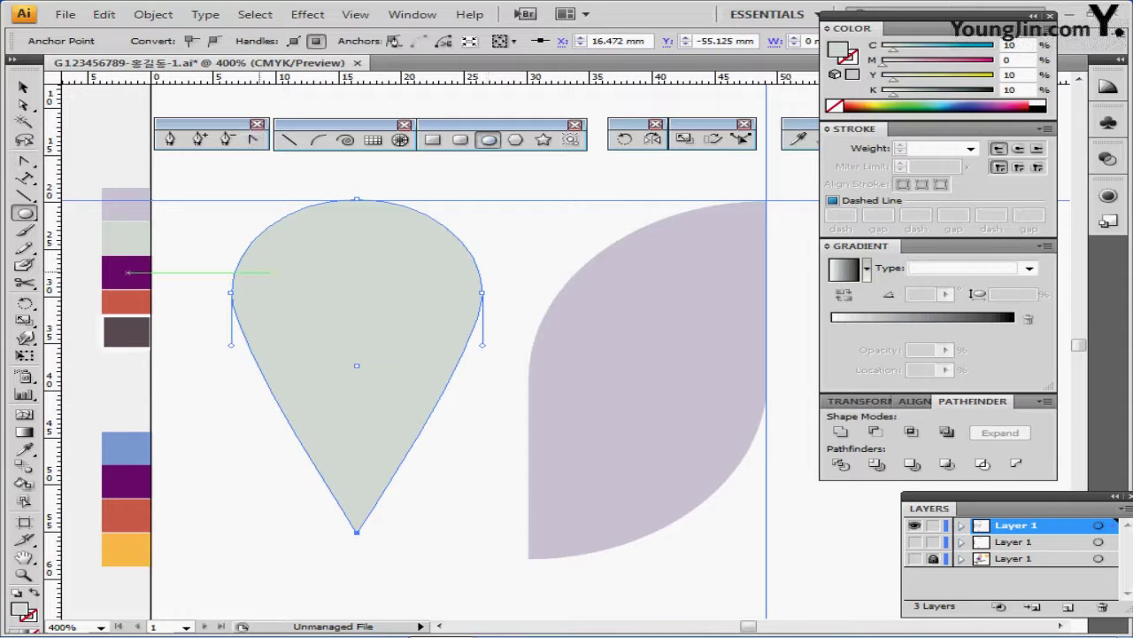
pyautogui.click(232, 270)
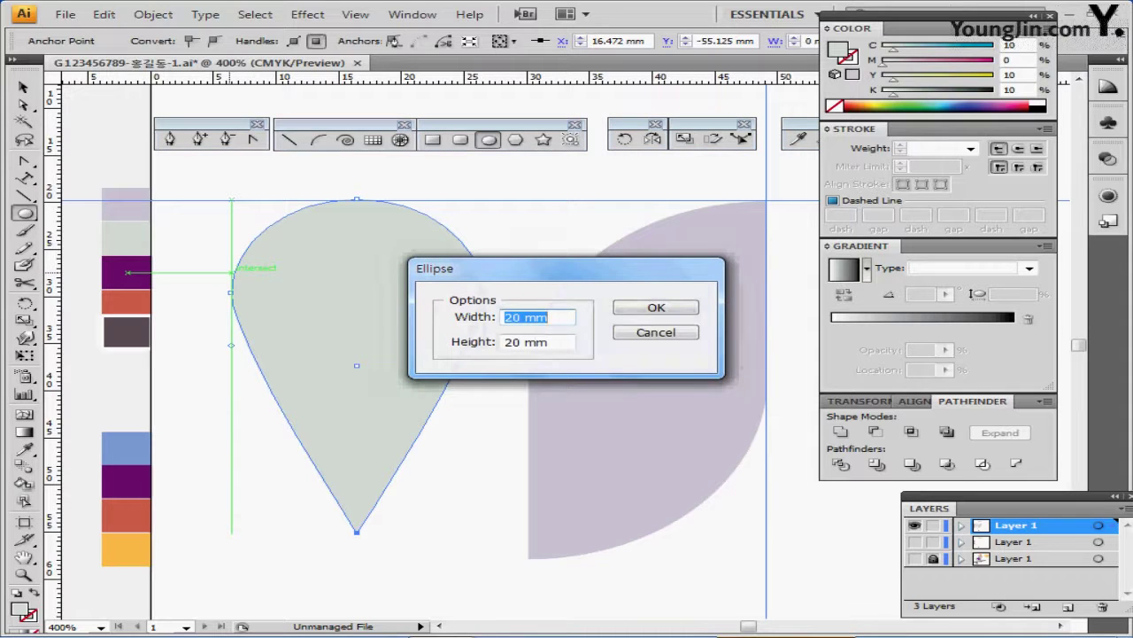
pyautogui.write('5.5')
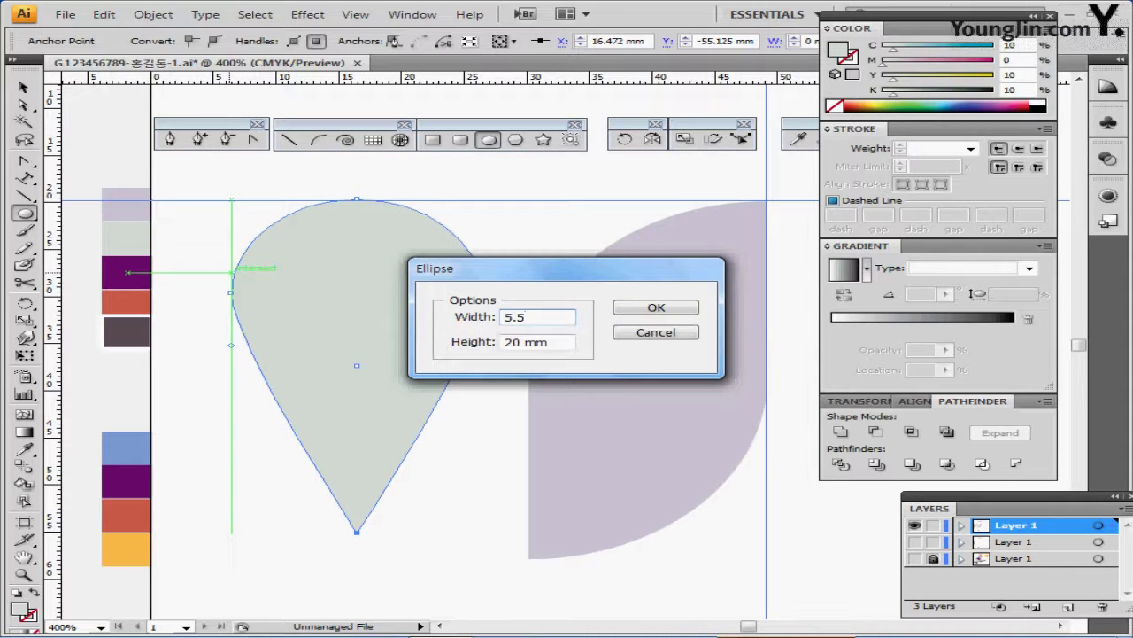
pyautogui.click(473, 342)
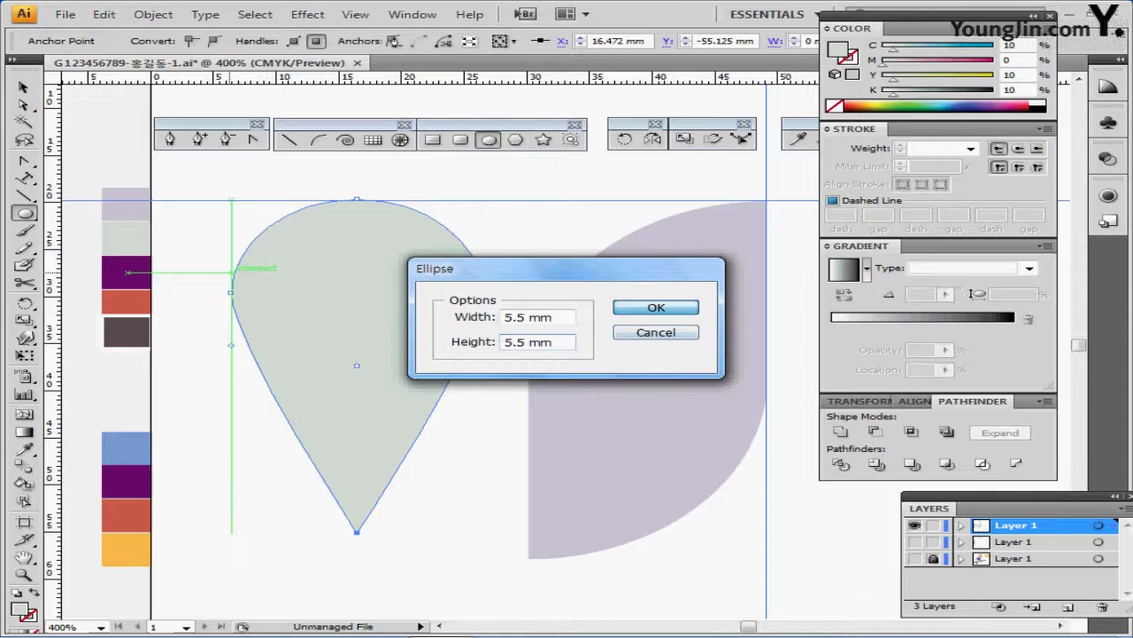
pyautogui.click(656, 307)
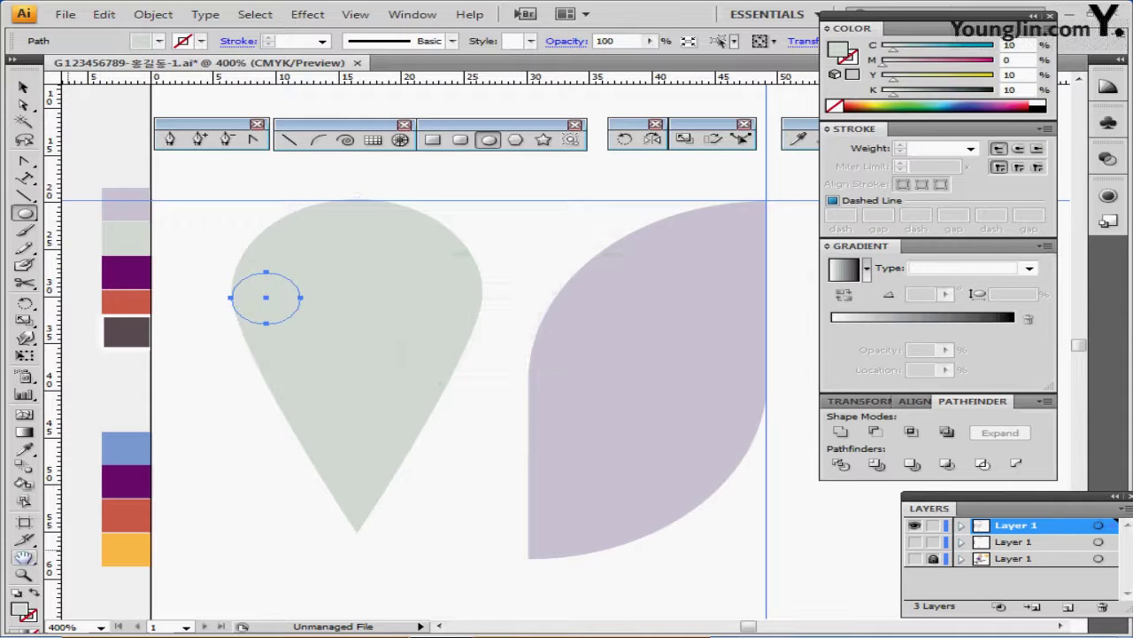
# - Fill the small circle with the sampled dark purple swatch color and move it so it overhangs the teardrop's left edge
pyautogui.press('d')
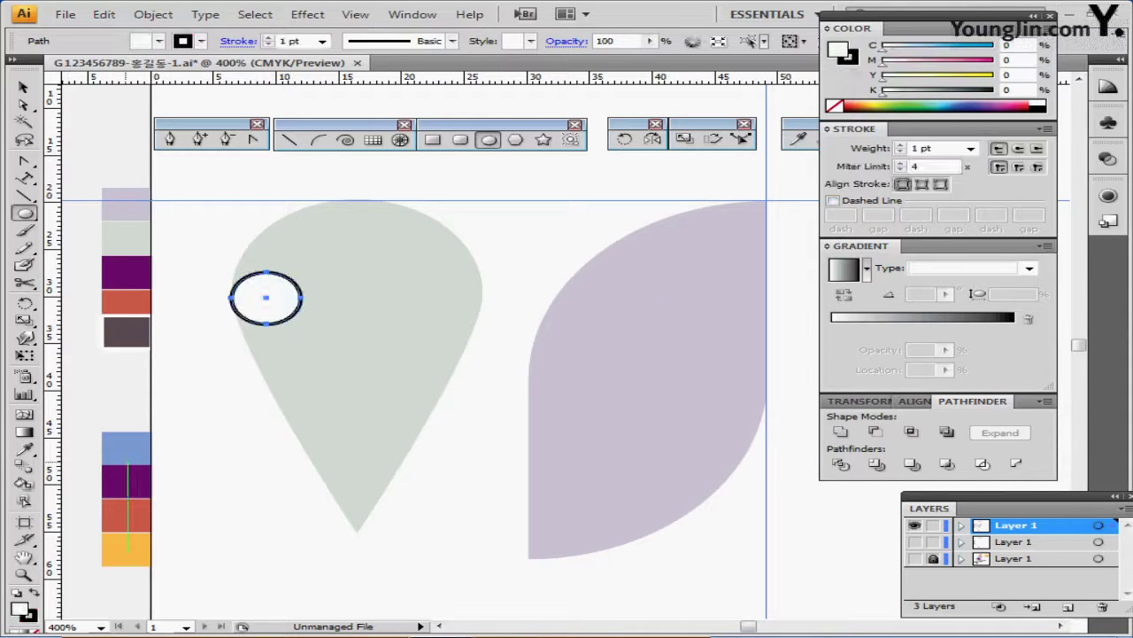
pyautogui.press('i')
pyautogui.click(128, 280)
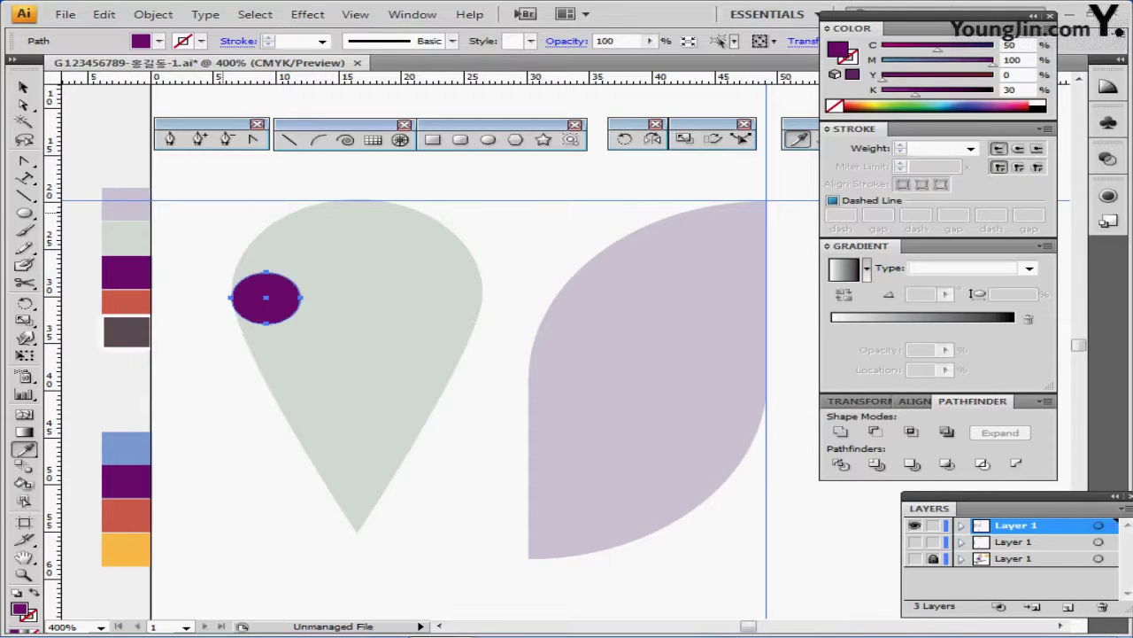
pyautogui.keyDown('ctrl'); pyautogui.click(195, 296); pyautogui.keyUp('ctrl')
pyautogui.moveTo(285, 303)
pyautogui.mouseDown()
pyautogui.moveTo(259, 296)
pyautogui.moveTo(258, 312)
pyautogui.mouseUp()
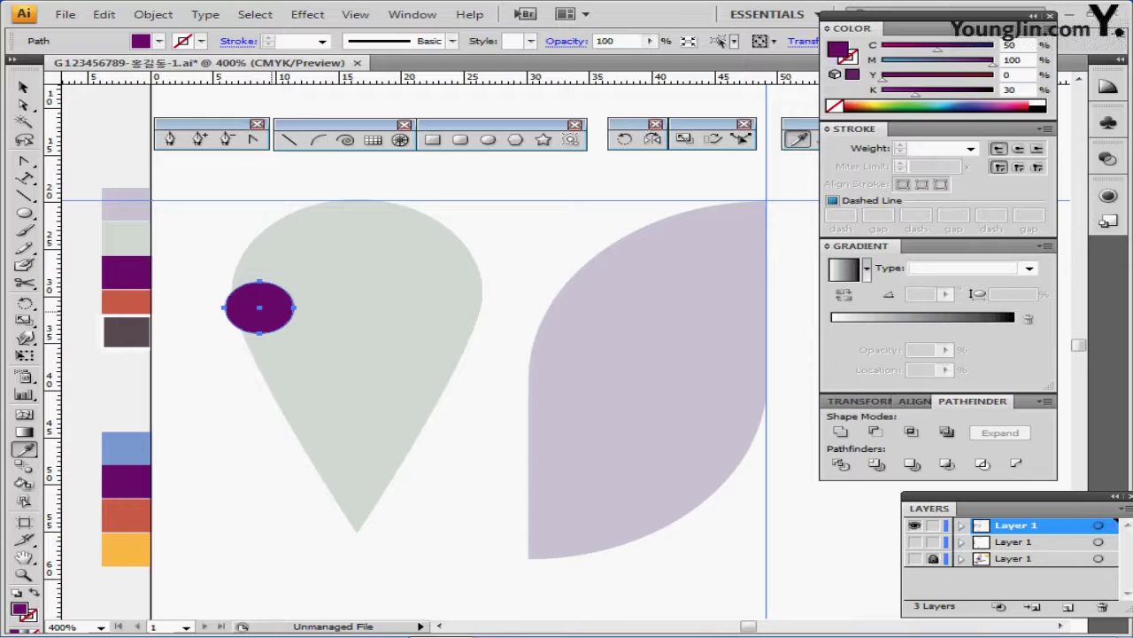
# - Copy the purple circle about 5.12 mm horizontally to the right and repeat the copy twice, making a row of four across the teardrop
pyautogui.moveTo(259, 307); pyautogui.dragTo(324, 308)
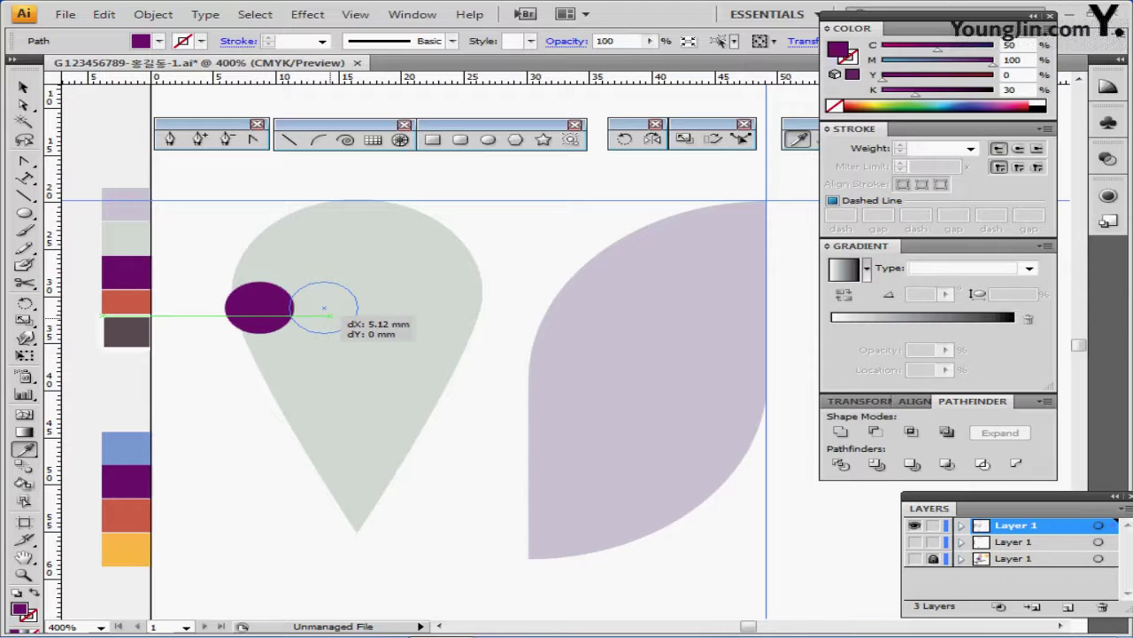
pyautogui.moveTo(324, 309); pyautogui.dragTo(324, 309)
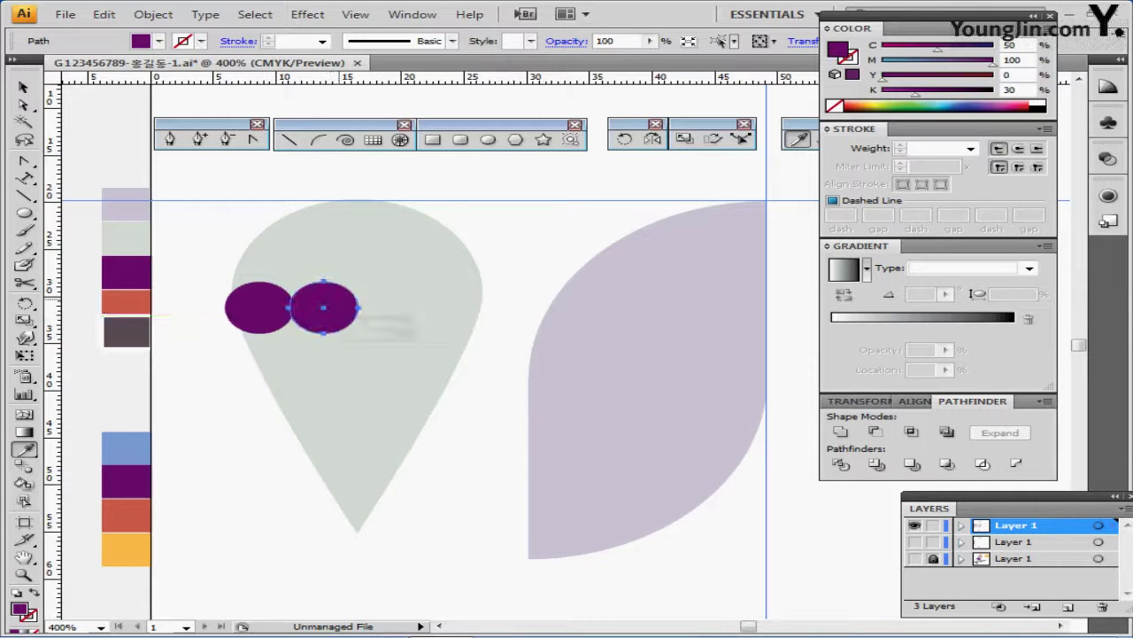
pyautogui.hotkey('ctrl', 'd')
pyautogui.hotkey('ctrl', 'd')
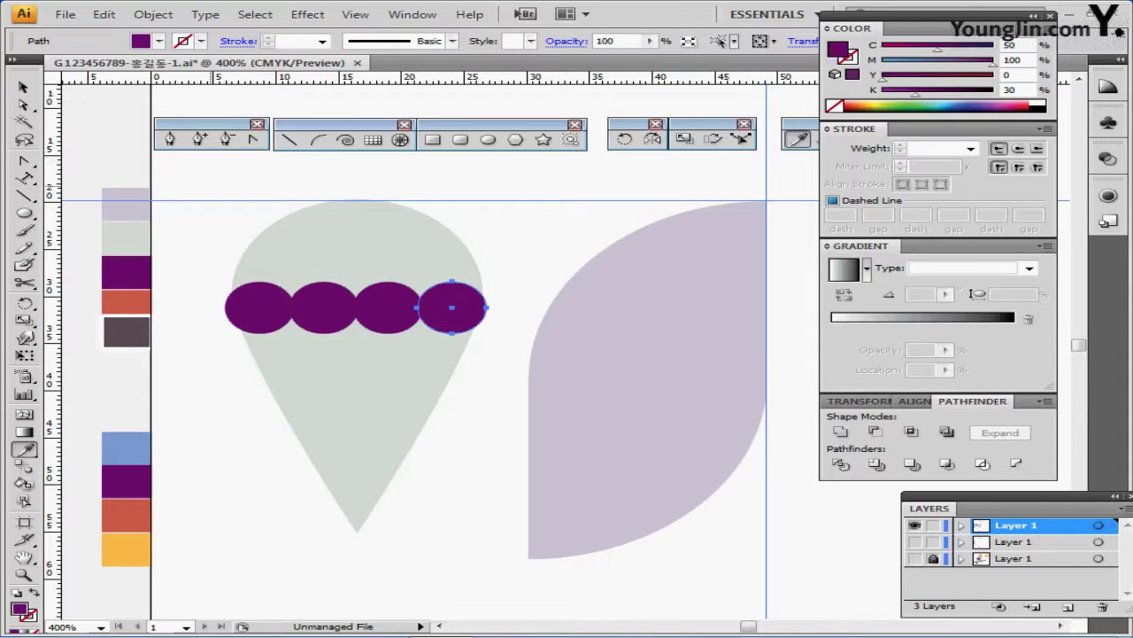
pyautogui.keyDown('ctrl'); pyautogui.click(232, 188); pyautogui.keyUp('ctrl')
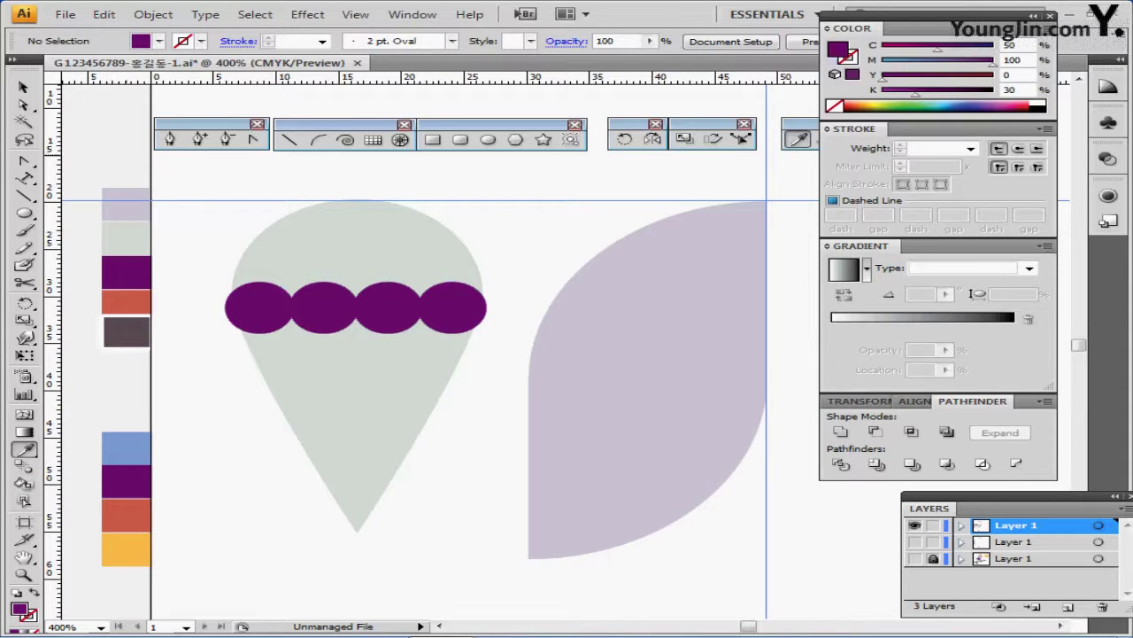
# - Divide the teardrop and the four purple circles with Pathfinder and enter isolation mode for the divided group
pyautogui.click(25, 87)
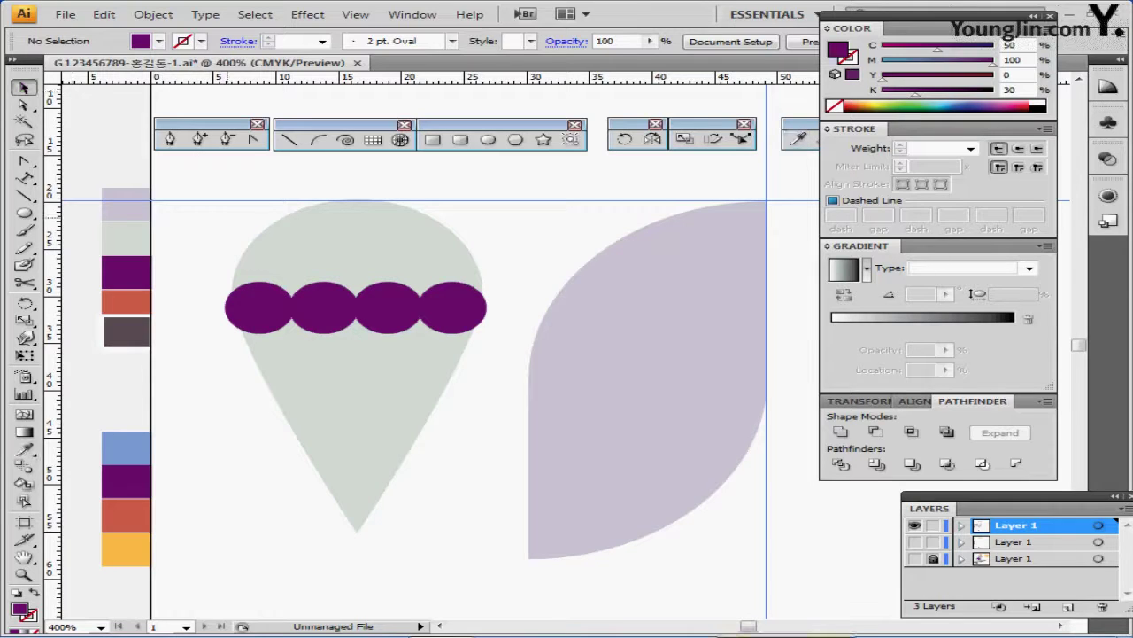
pyautogui.moveTo(216, 211); pyautogui.dragTo(477, 370)
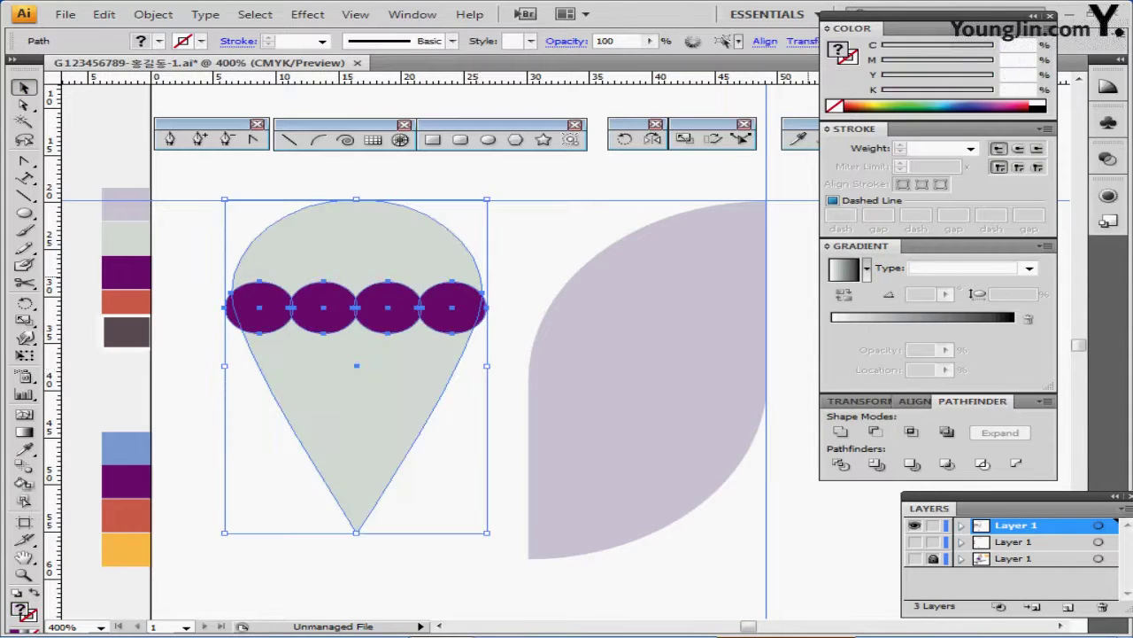
pyautogui.click(840, 464)
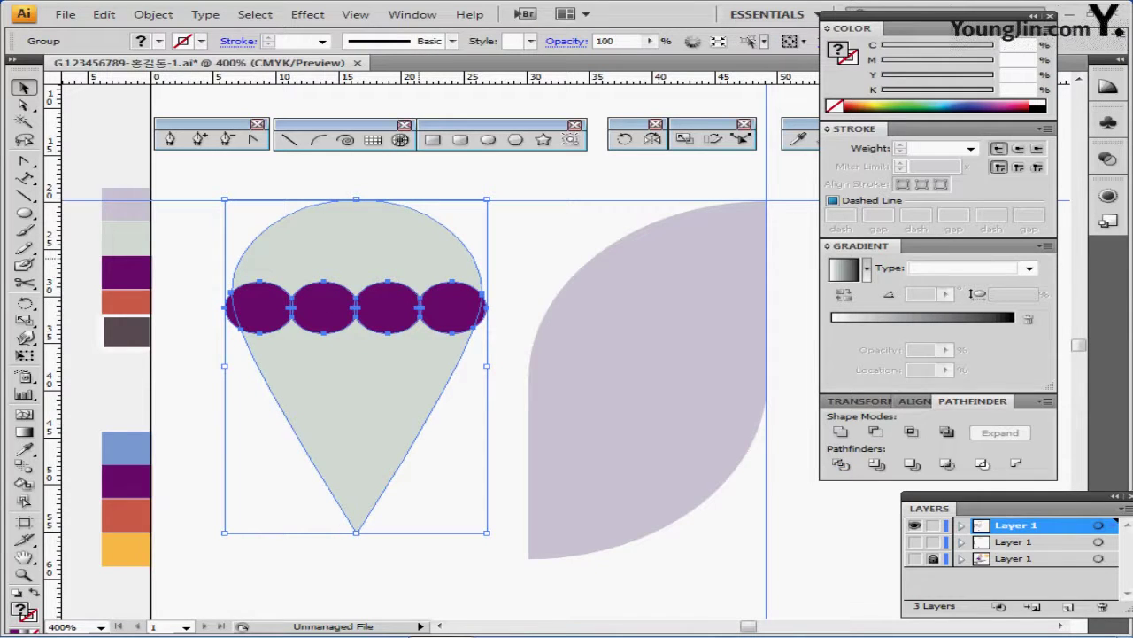
pyautogui.doubleClick(421, 259)
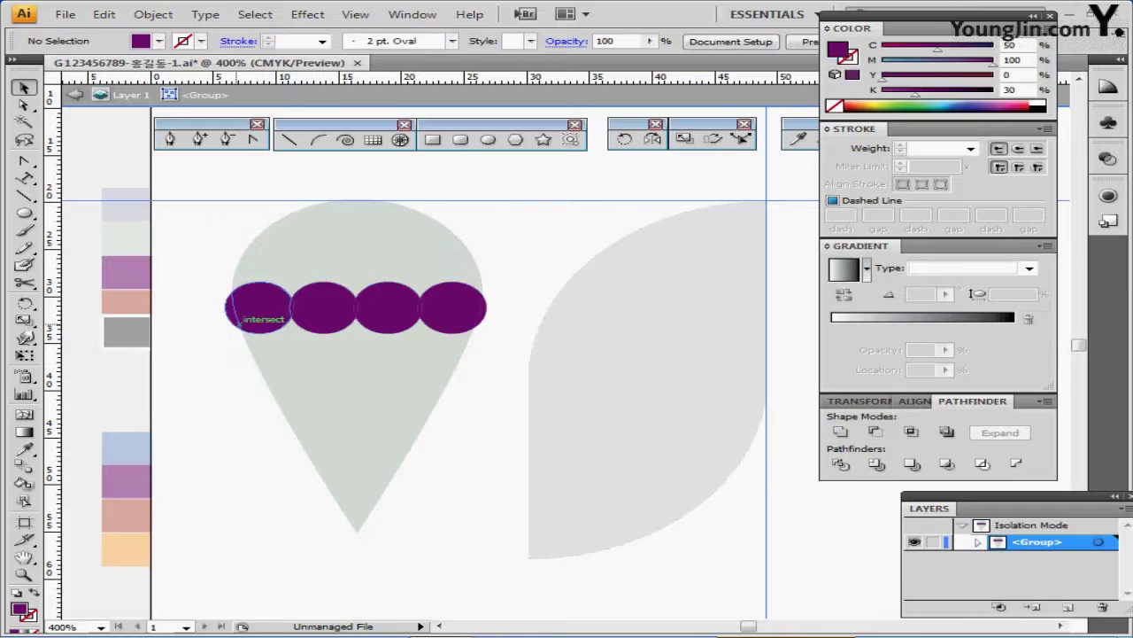
# - Delete the purple slivers sticking out past both sides of the teardrop and exit isolation mode
pyautogui.click(232, 309)
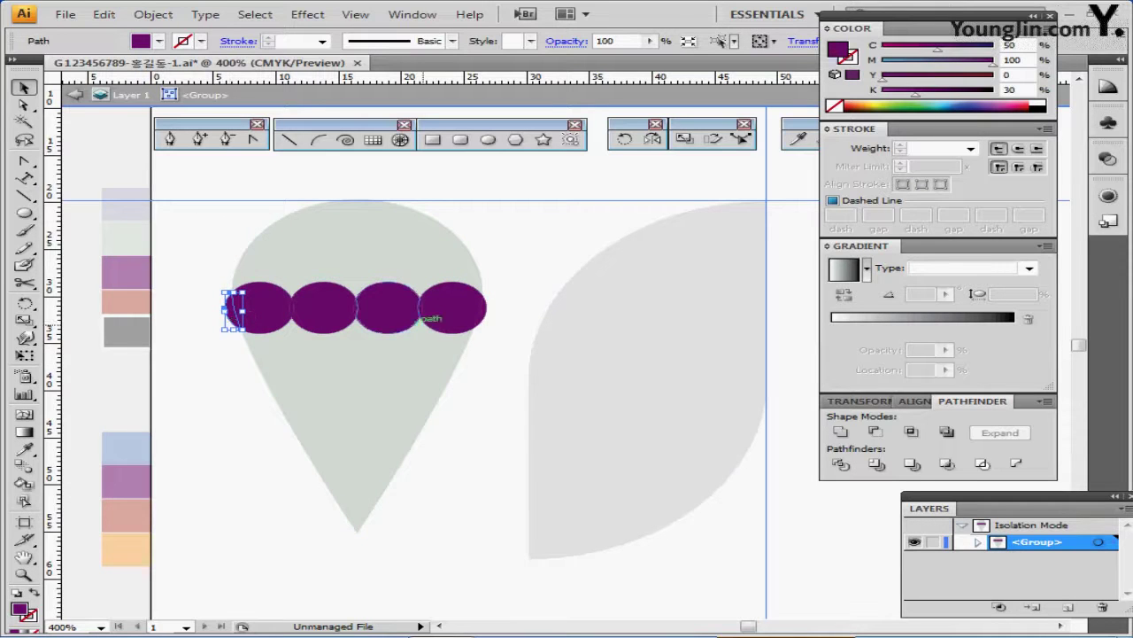
pyautogui.keyDown('shift'); pyautogui.click(486, 310); pyautogui.keyUp('shift')
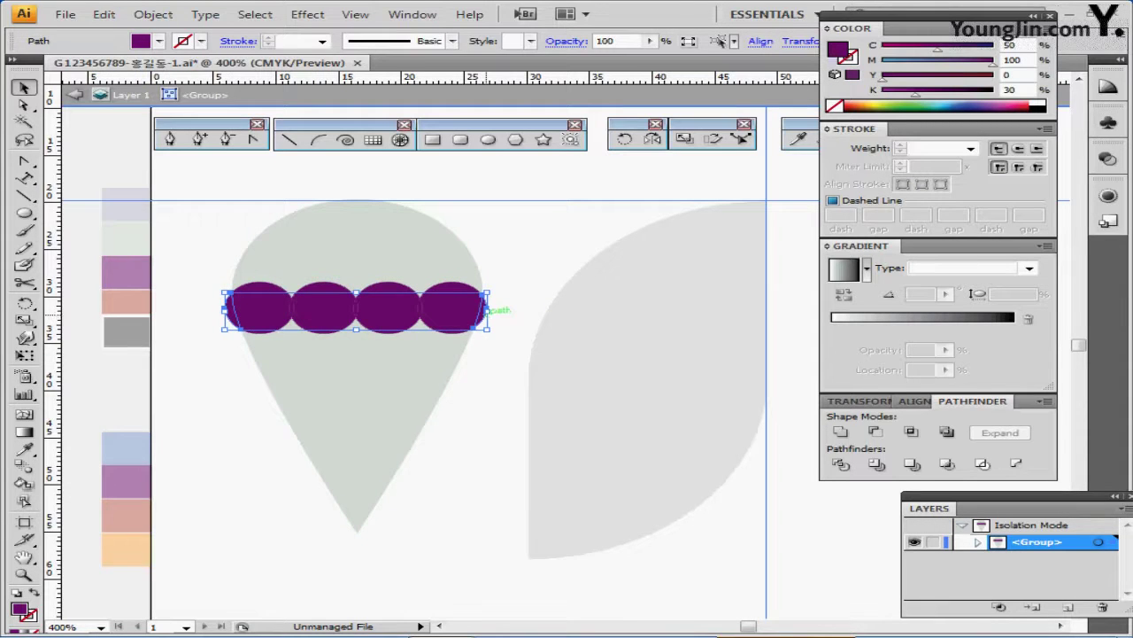
pyautogui.click(510, 310)
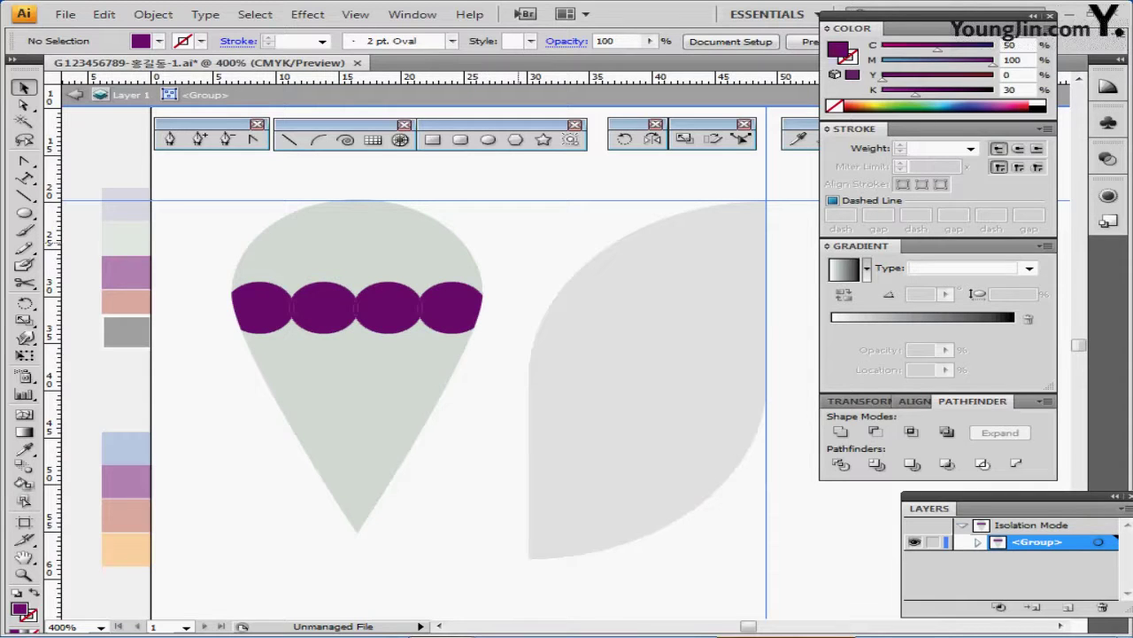
pyautogui.press('Escape')
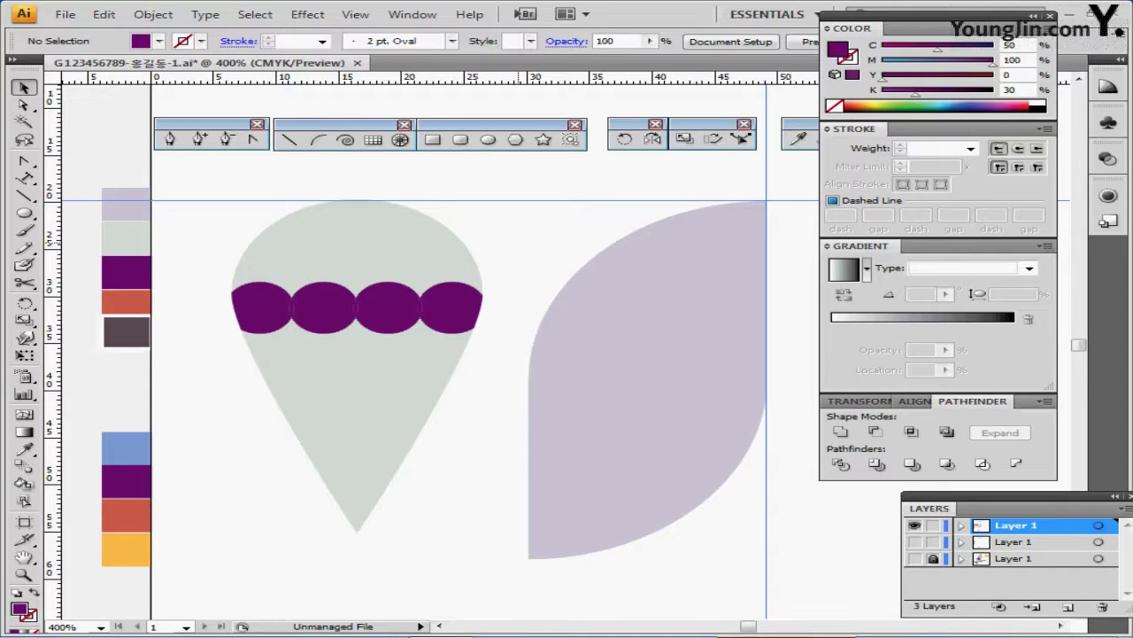
# - Isolate the divided teardrop group and unite its rounded upper piece with the four purple circles using Pathfinder
pyautogui.click(379, 288)
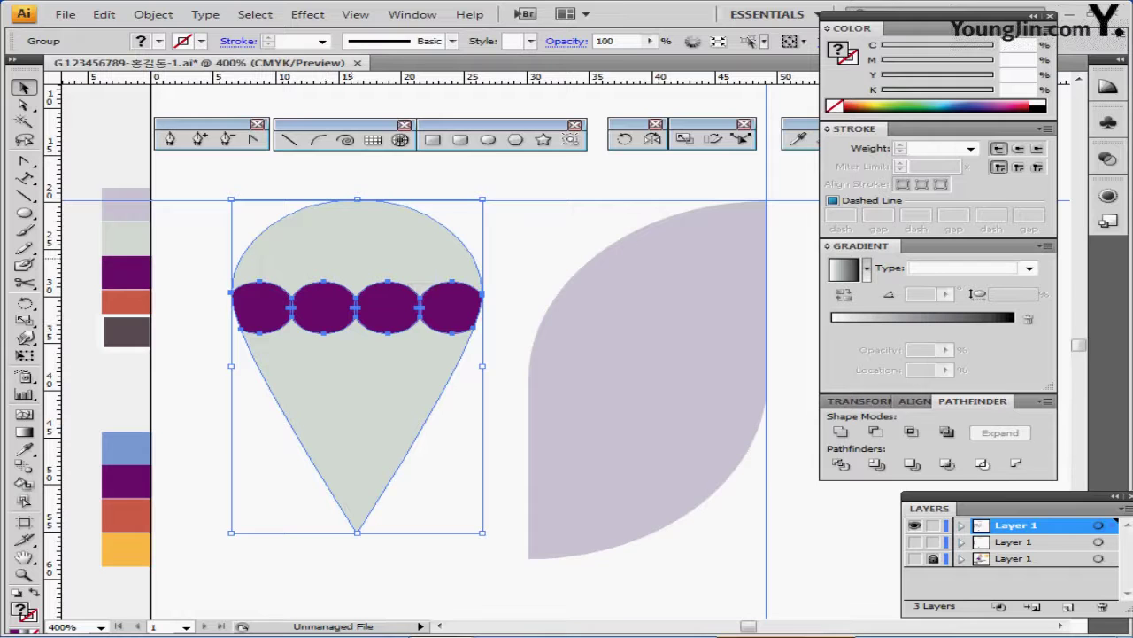
pyautogui.doubleClick(353, 255)
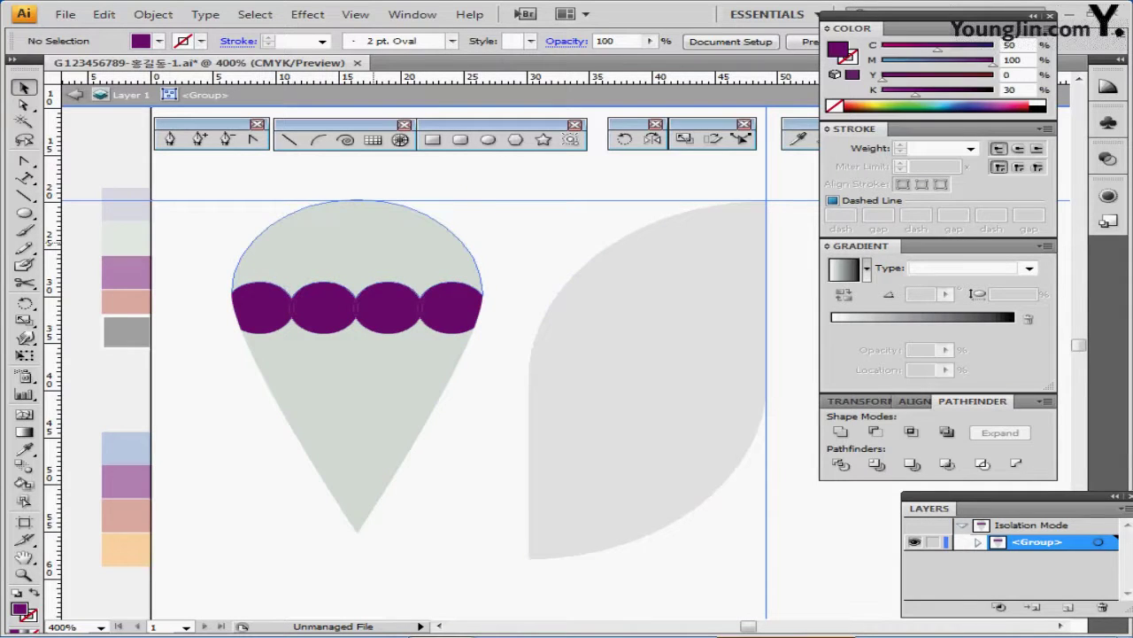
pyautogui.doubleClick(306, 238)
pyautogui.doubleClick(241, 177)
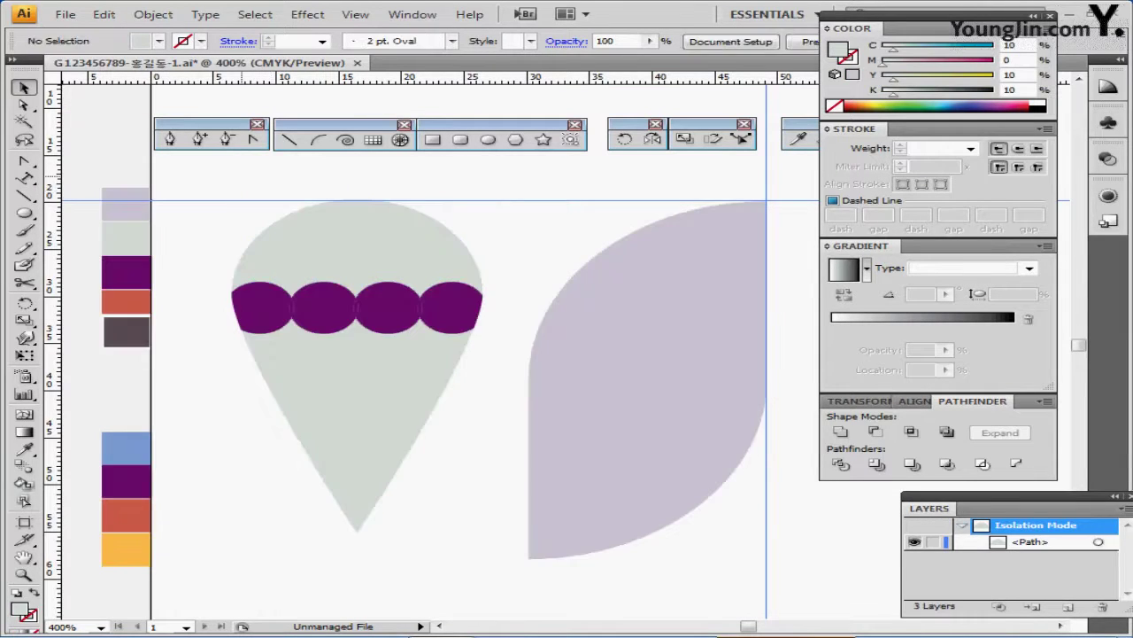
pyautogui.doubleClick(310, 243)
pyautogui.moveTo(254, 190); pyautogui.dragTo(458, 297)
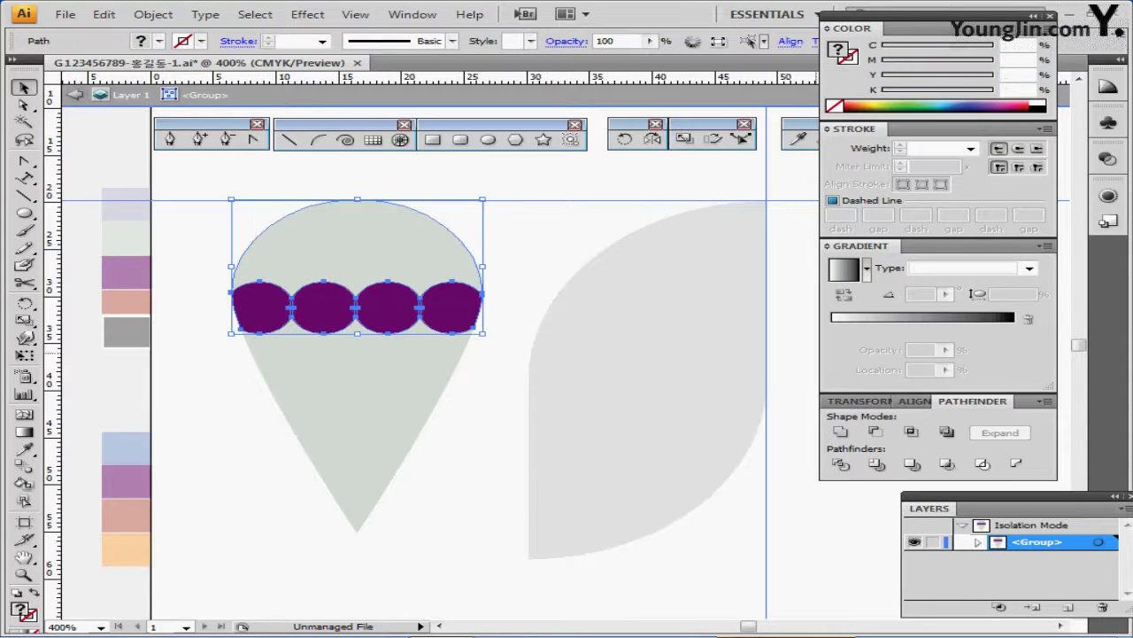
pyautogui.moveTo(248, 177); pyautogui.dragTo(468, 296)
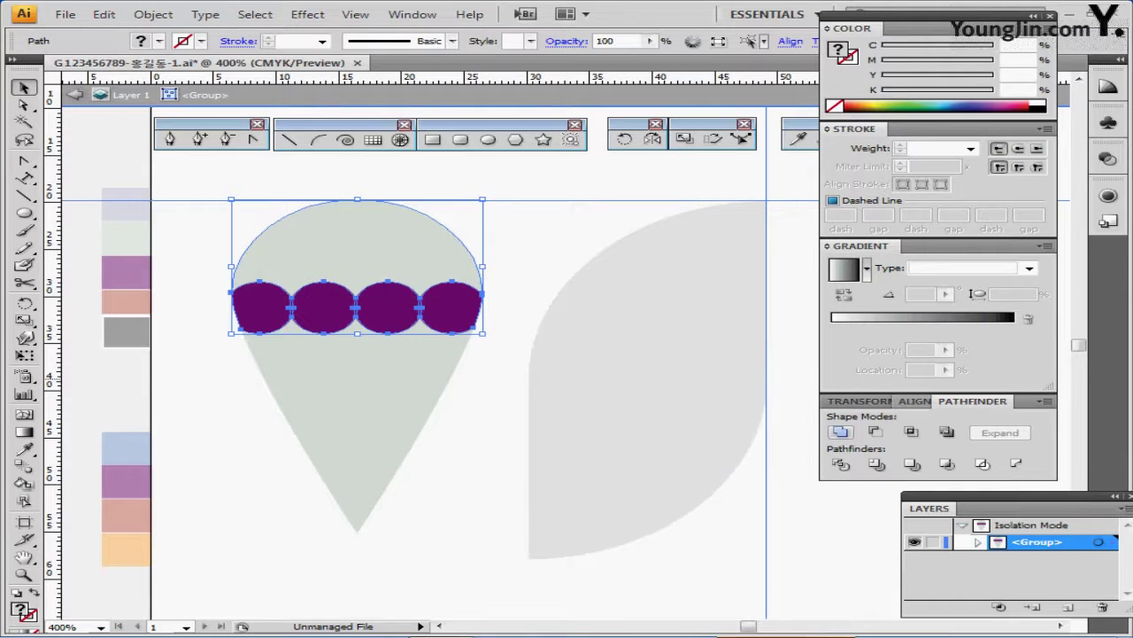
pyautogui.click(840, 432)
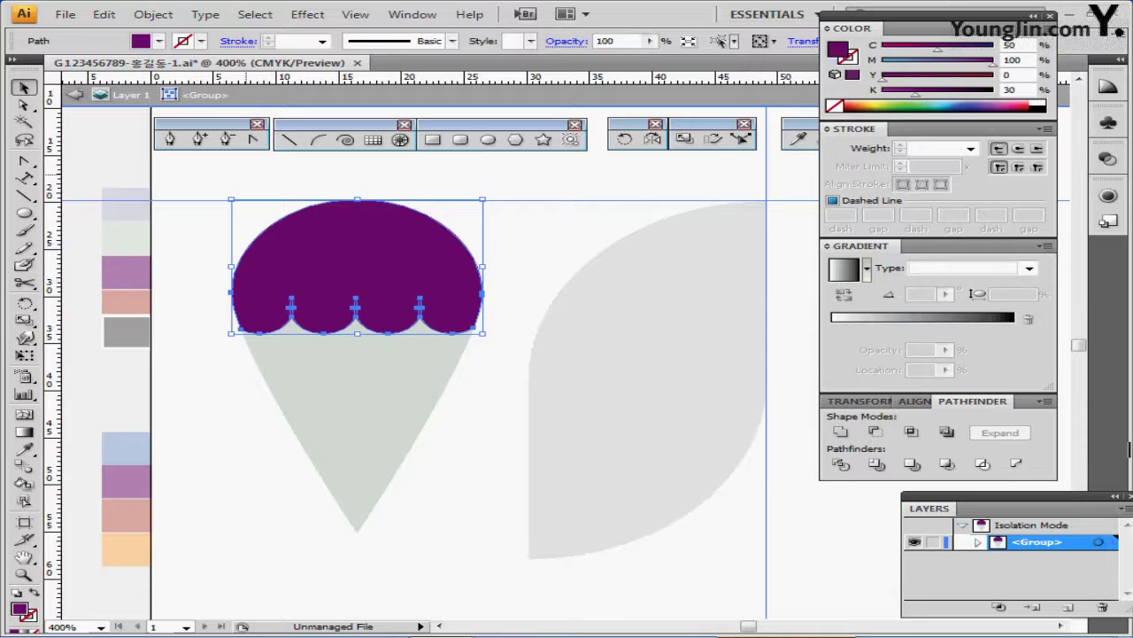
# - Unite the purple cap again to remove the leftover seams between its scallops, and exit isolation mode
pyautogui.click(247, 175)
pyautogui.moveTo(261, 194); pyautogui.dragTo(459, 311)
pyautogui.click(840, 432)
pyautogui.click(549, 219)
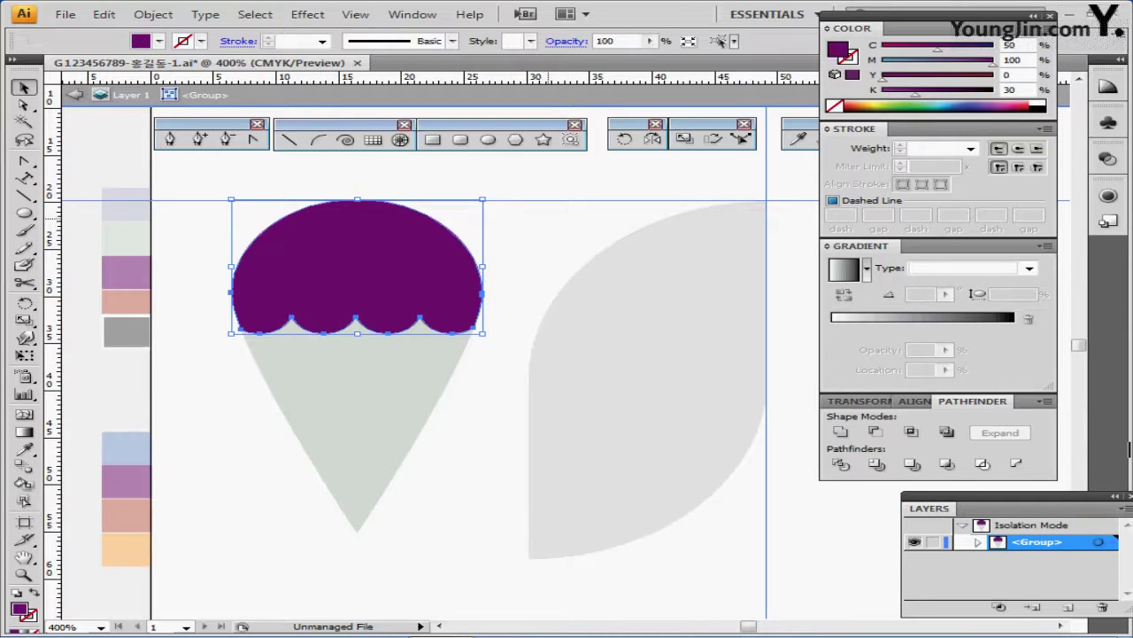
pyautogui.hotkey('ctrl', 'shift', 'a')
pyautogui.press('Escape')
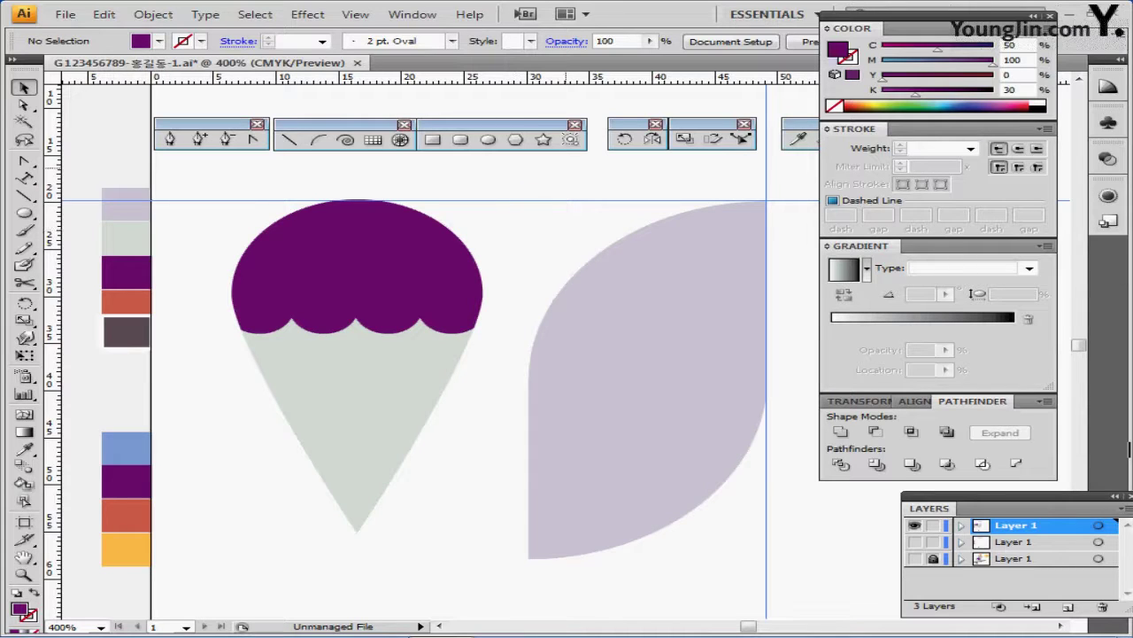
# - Rotate the wing group by -30° about its center
pyautogui.click(424, 265)
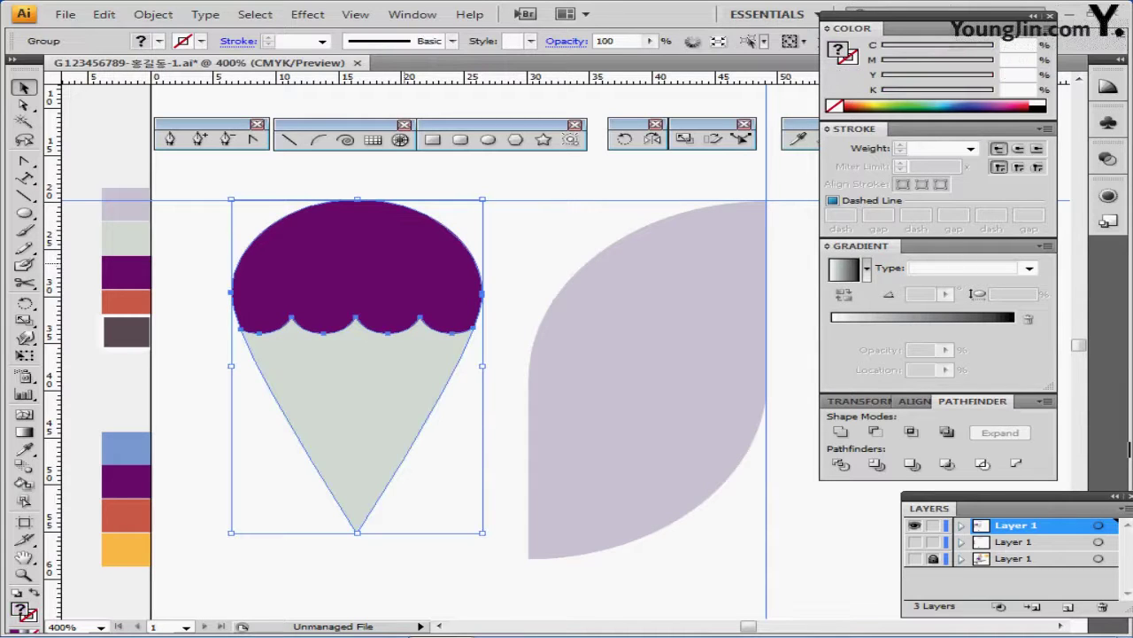
pyautogui.doubleClick(625, 139)
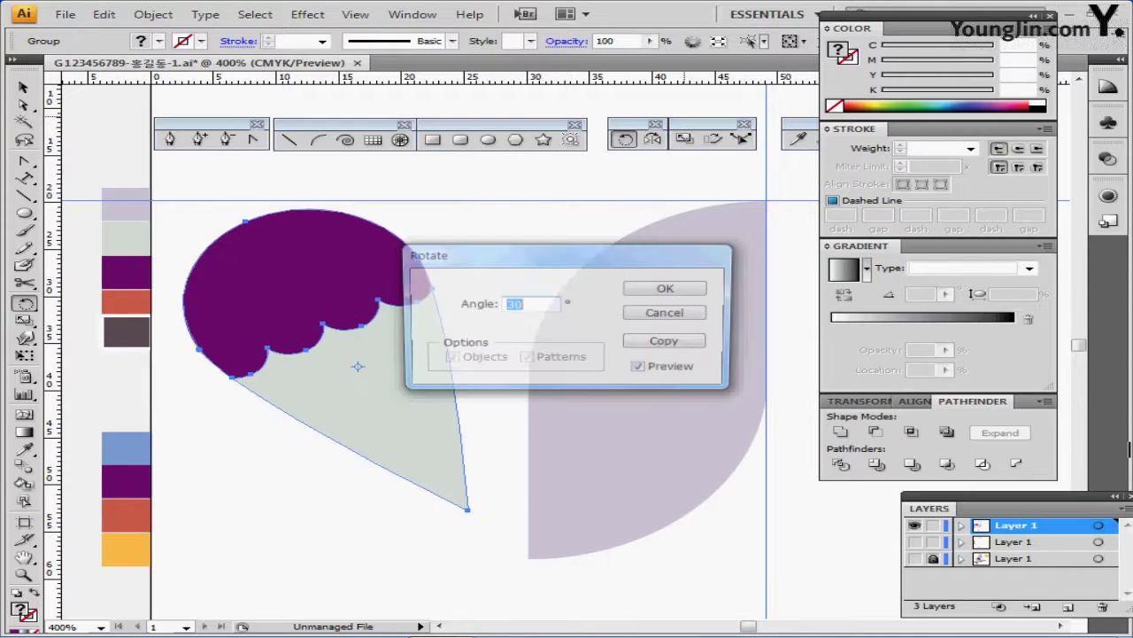
pyautogui.write('-30')
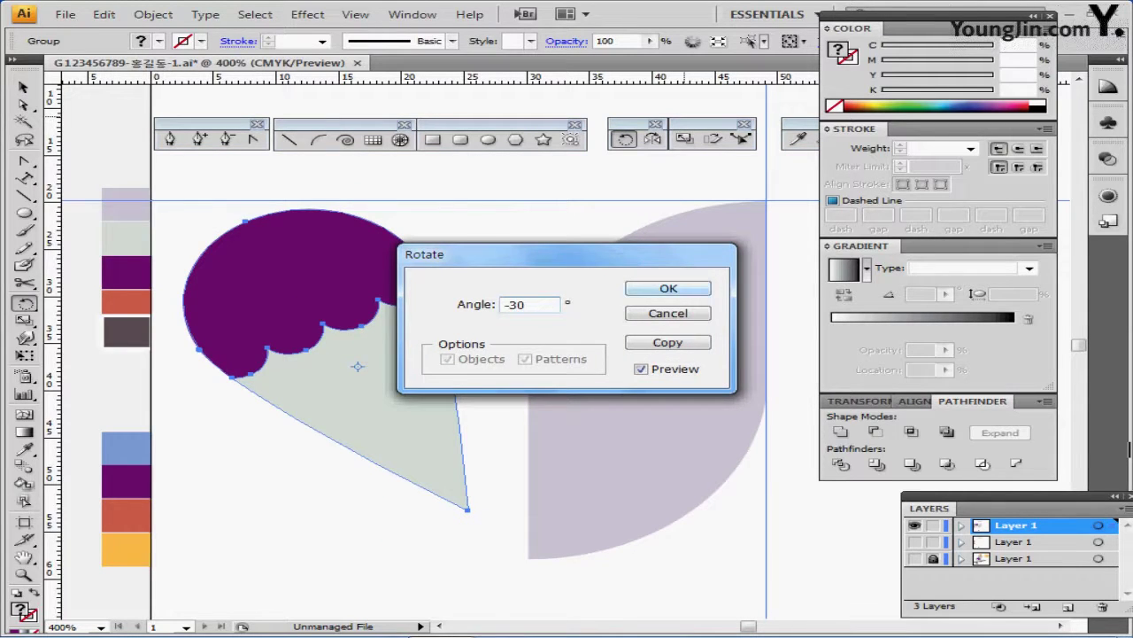
pyautogui.press('Tab')
pyautogui.press('Return')
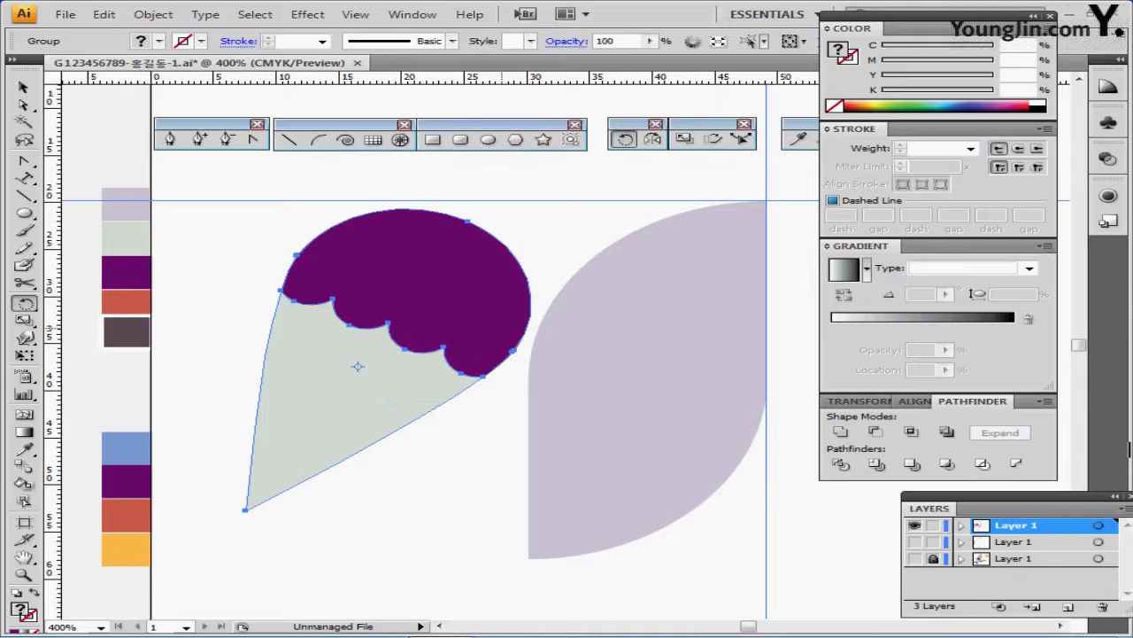
# - Move the wing over the lower part of the lavender body, matching its position to the reference illustration, and hide the reference layer
pyautogui.moveTo(459, 294); pyautogui.dragTo(557, 367)
pyautogui.click(915, 558)
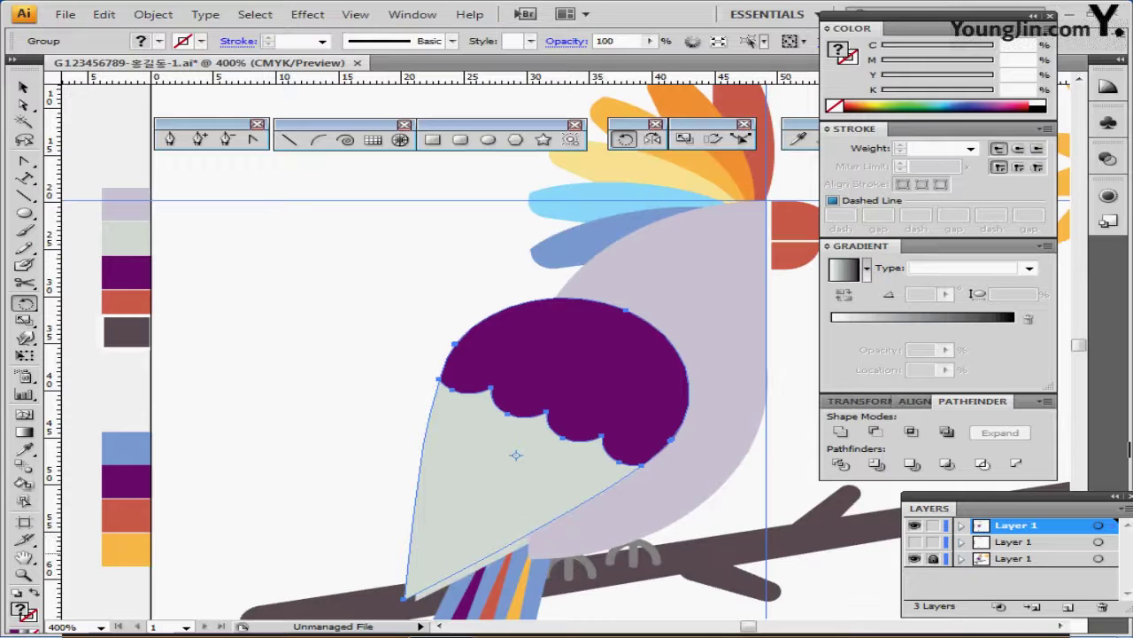
pyautogui.moveTo(516, 455); pyautogui.dragTo(507, 432)
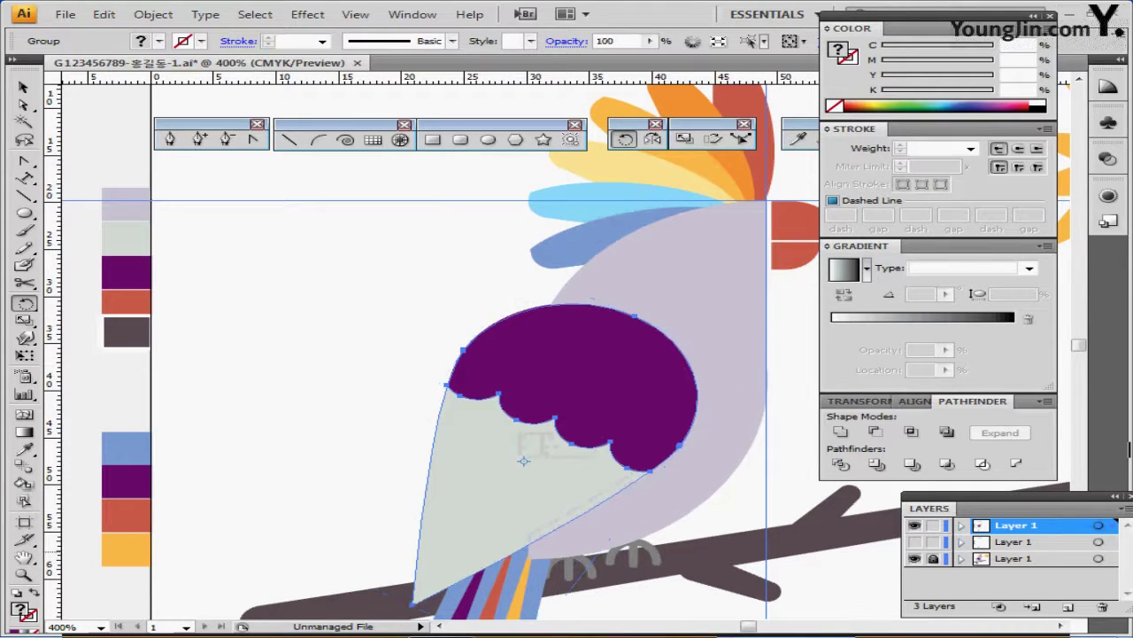
pyautogui.click(914, 557)
# - Create a 10 mm by 8 mm rounded rectangle with a 4 mm corner radius beside the body's upper tip
pyautogui.keyDown('ctrl'); pyautogui.keyDown('alt'); pyautogui.click(616, 338); pyautogui.keyUp('alt'); pyautogui.keyUp('ctrl')
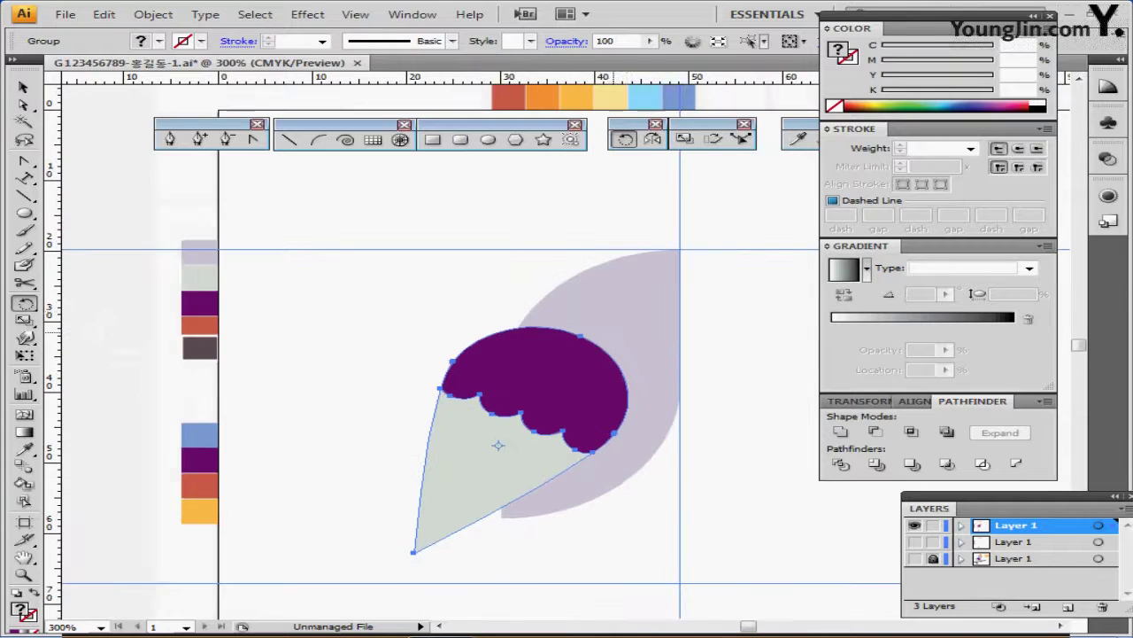
pyautogui.moveTo(616, 337); pyautogui.dragTo(525, 327)
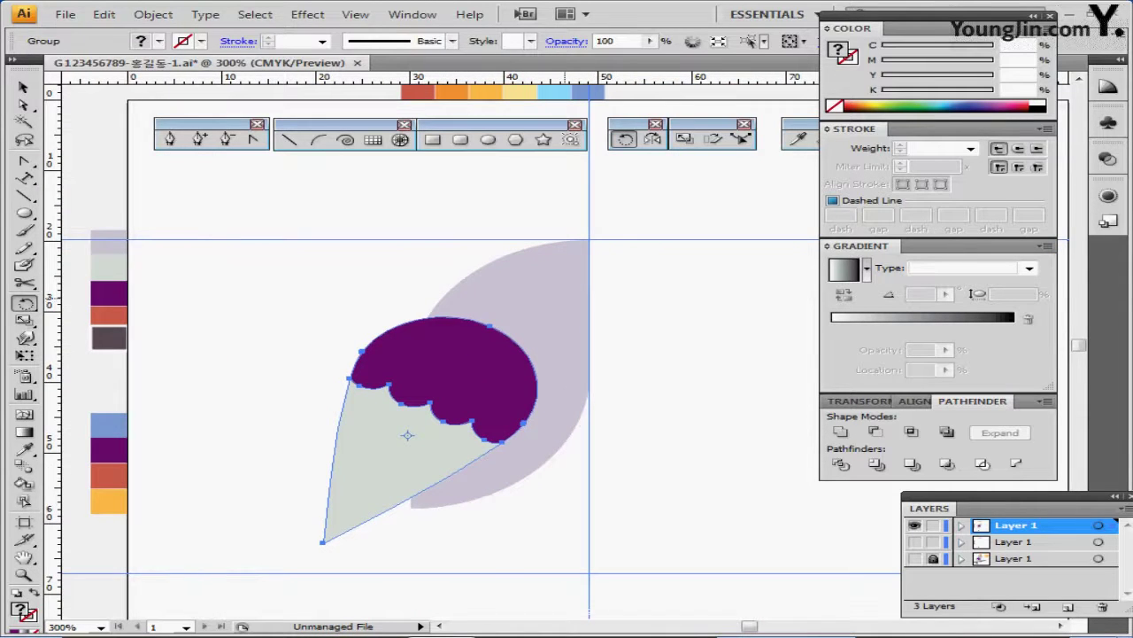
pyautogui.keyDown('ctrl'); pyautogui.click(595, 299); pyautogui.keyUp('ctrl')
pyautogui.moveTo(595, 299); pyautogui.dragTo(530, 229)
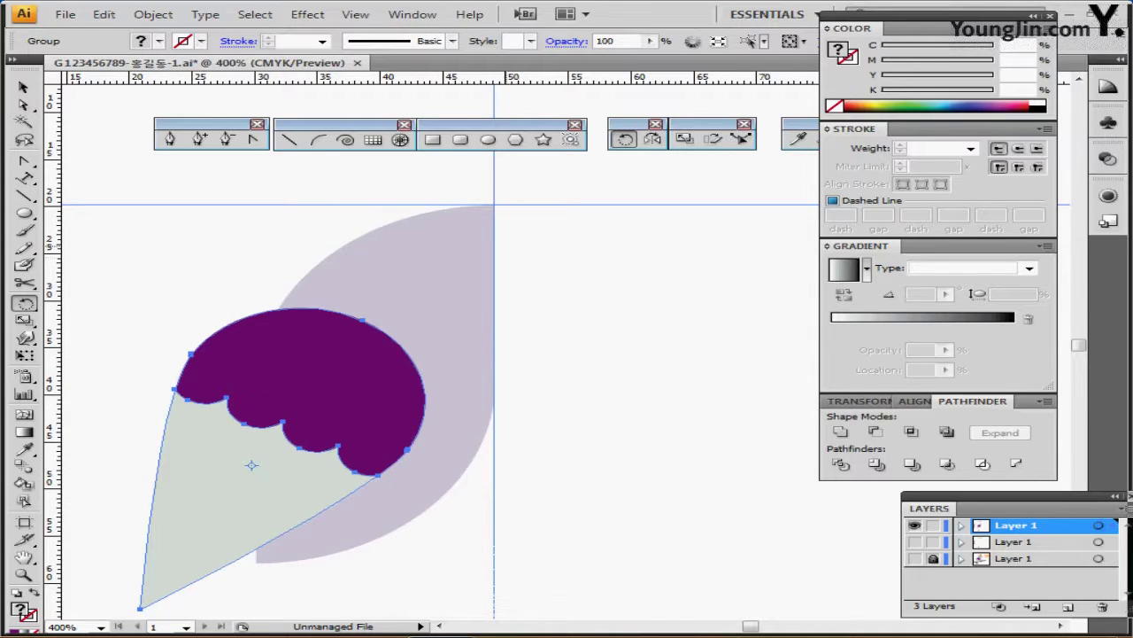
pyautogui.moveTo(505, 210); pyautogui.dragTo(486, 222)
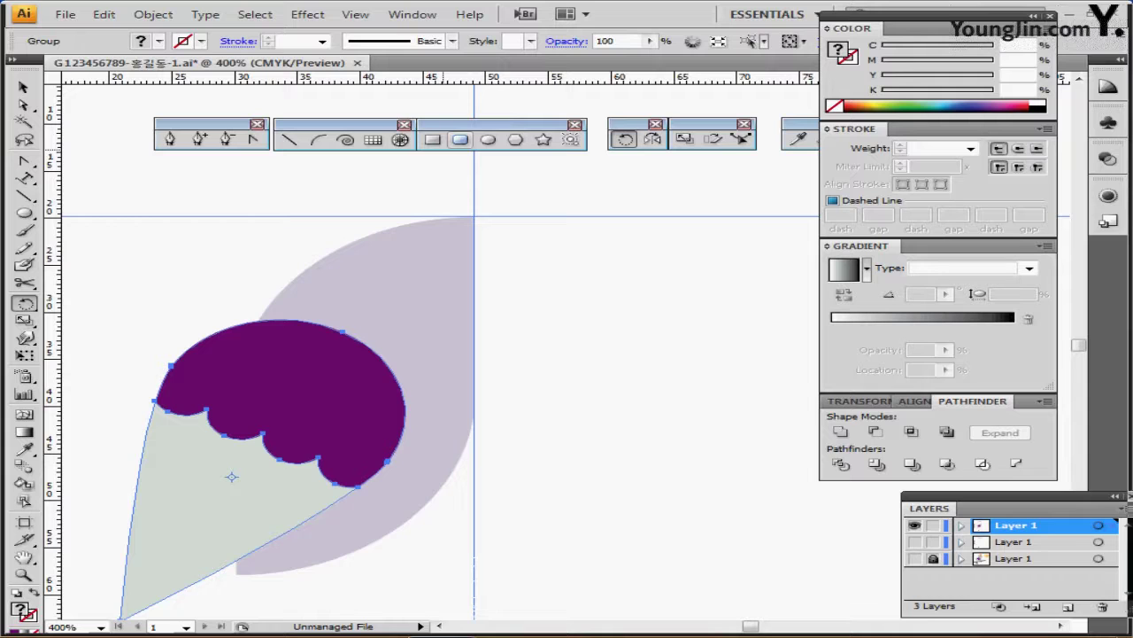
pyautogui.click(460, 139)
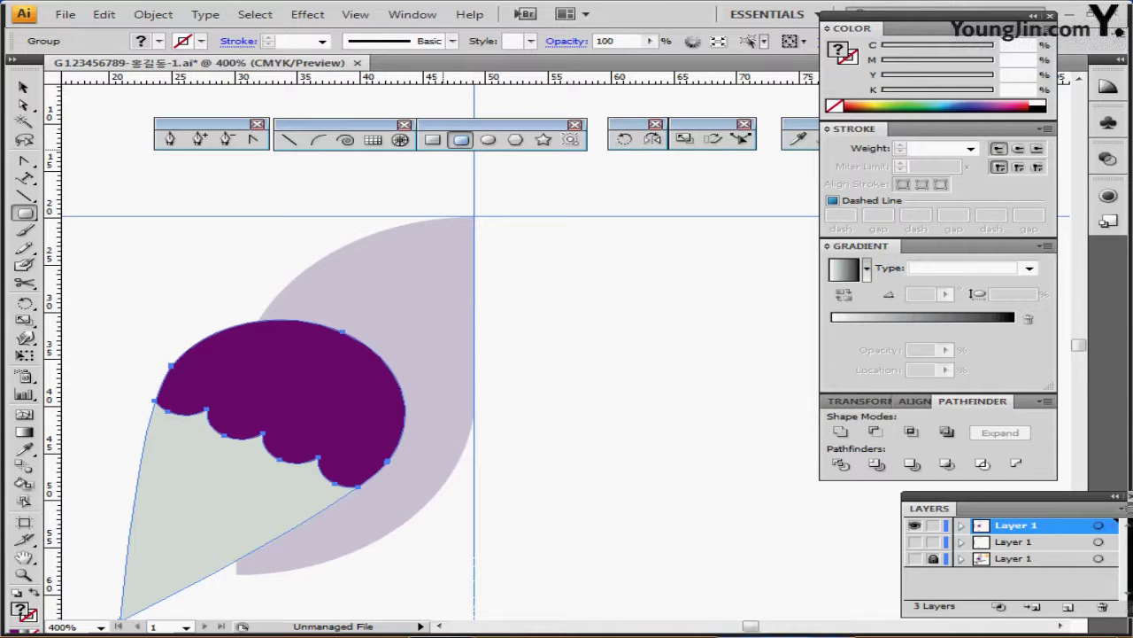
pyautogui.click(510, 246)
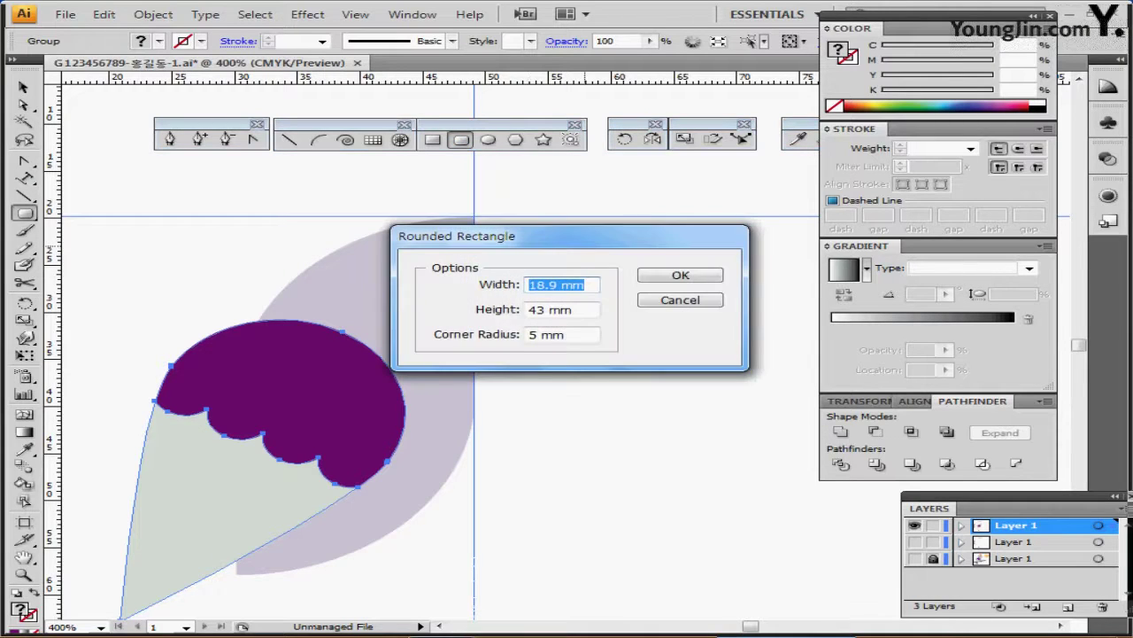
pyautogui.write('10')
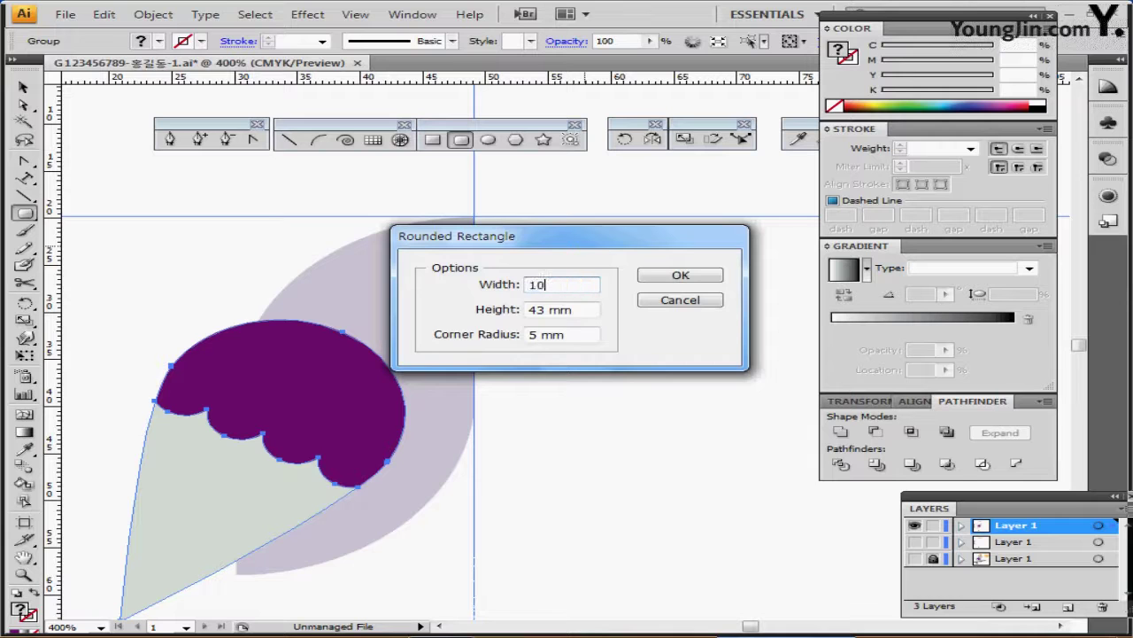
pyautogui.press('Tab')
pyautogui.write('8')
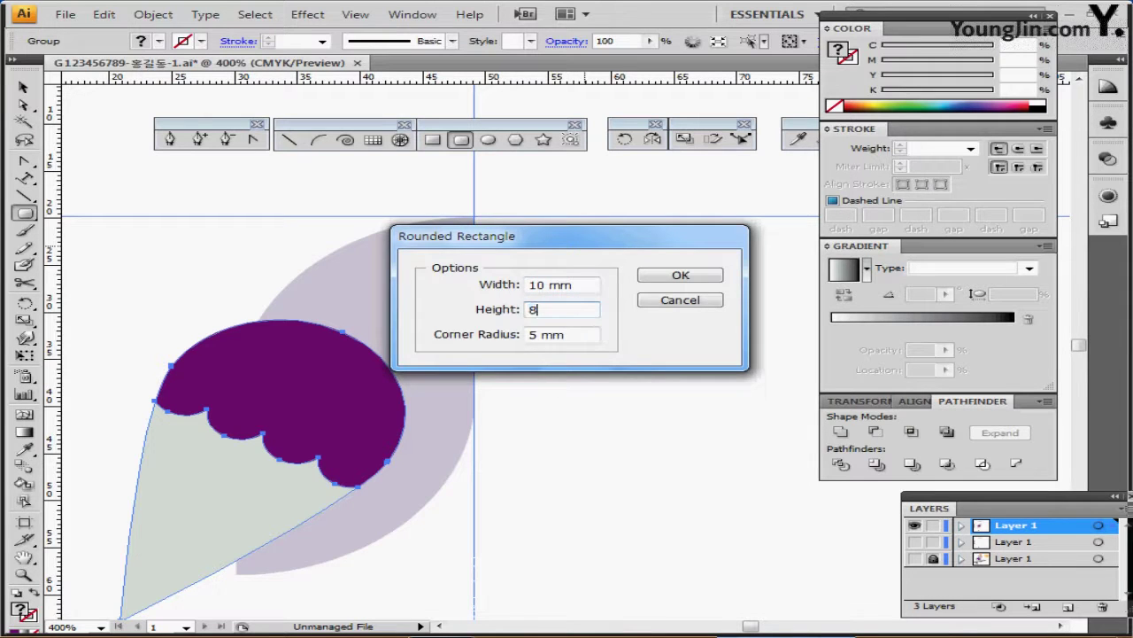
pyautogui.press('Tab')
pyautogui.write('4')
pyautogui.press('Return')
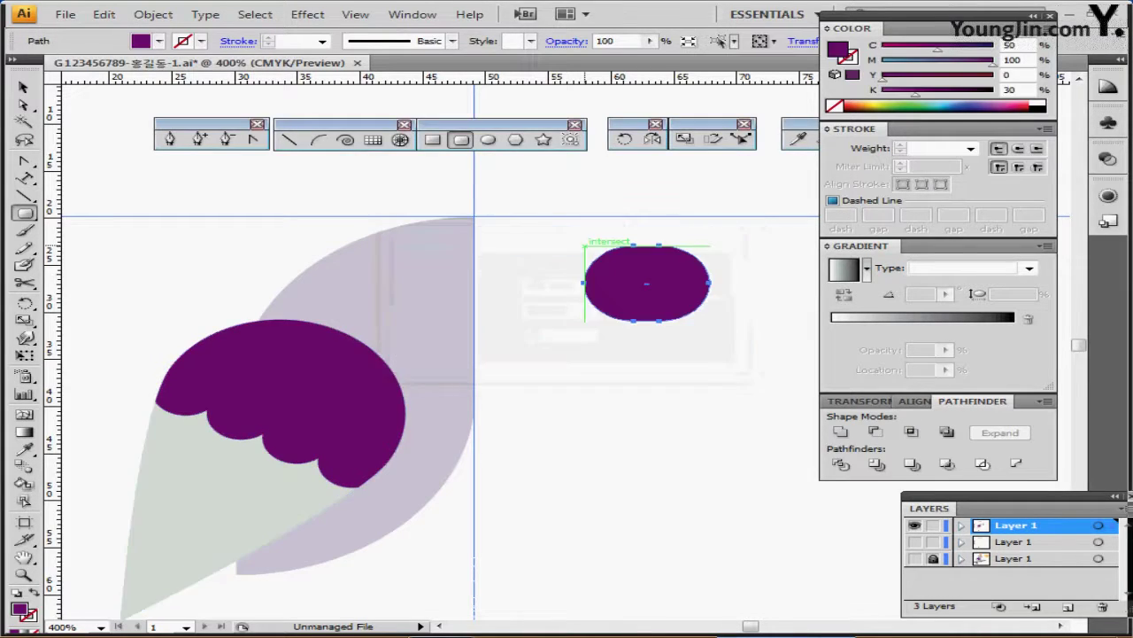
# - Move the rounded rectangle against the horizontal guide so it overlaps the body's upper tip, and swap its purple fill to the stroke
pyautogui.moveTo(656, 287); pyautogui.dragTo(501, 259)
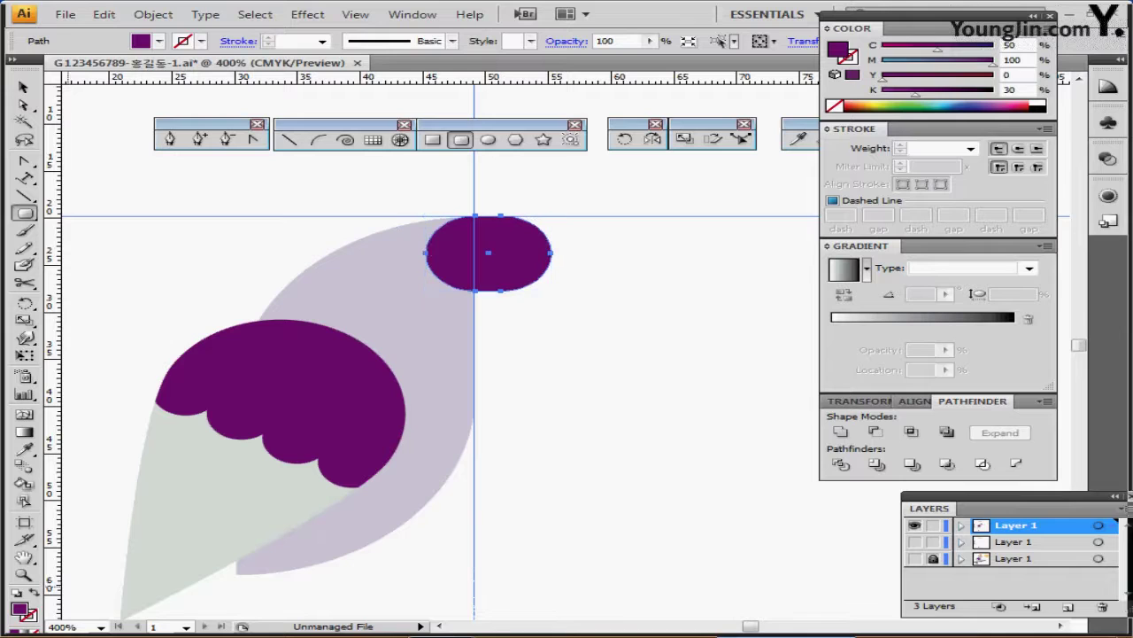
pyautogui.hotkey('shift', 'x')
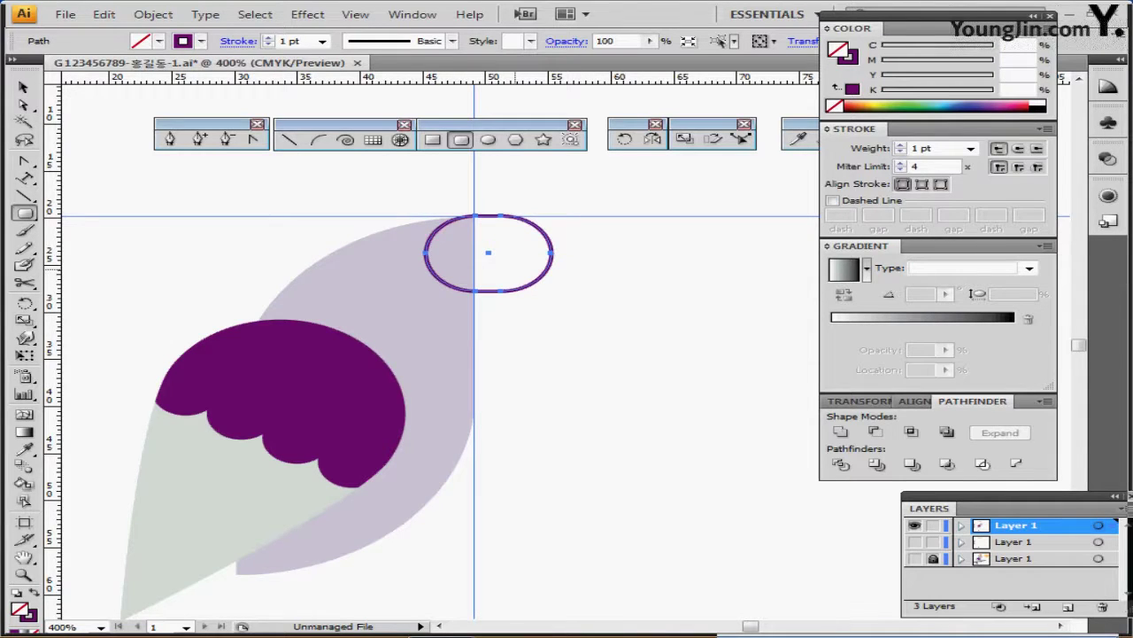
pyautogui.hotkey('ctrl', '=')
pyautogui.moveTo(561, 316); pyautogui.dragTo(611, 260)
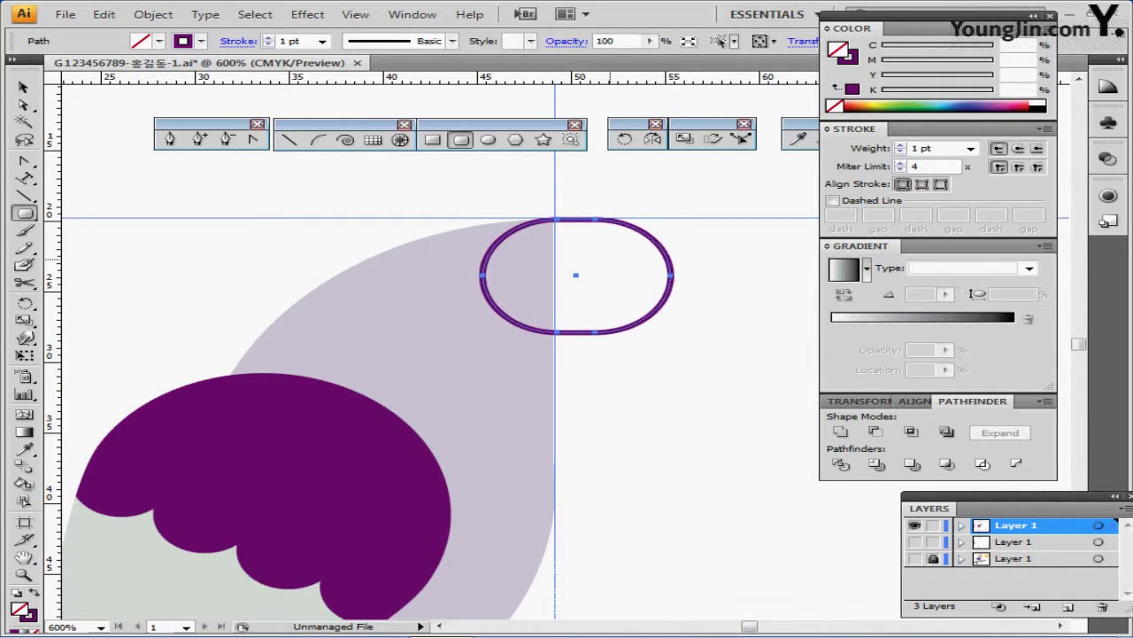
pyautogui.press('capslock')
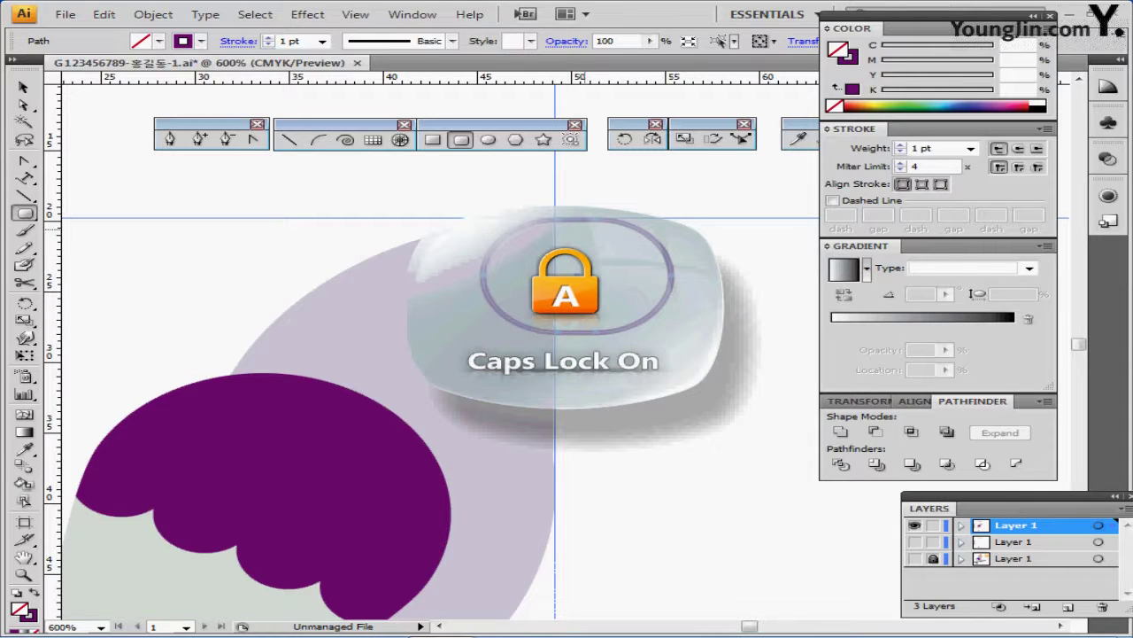
pyautogui.press('capslock')
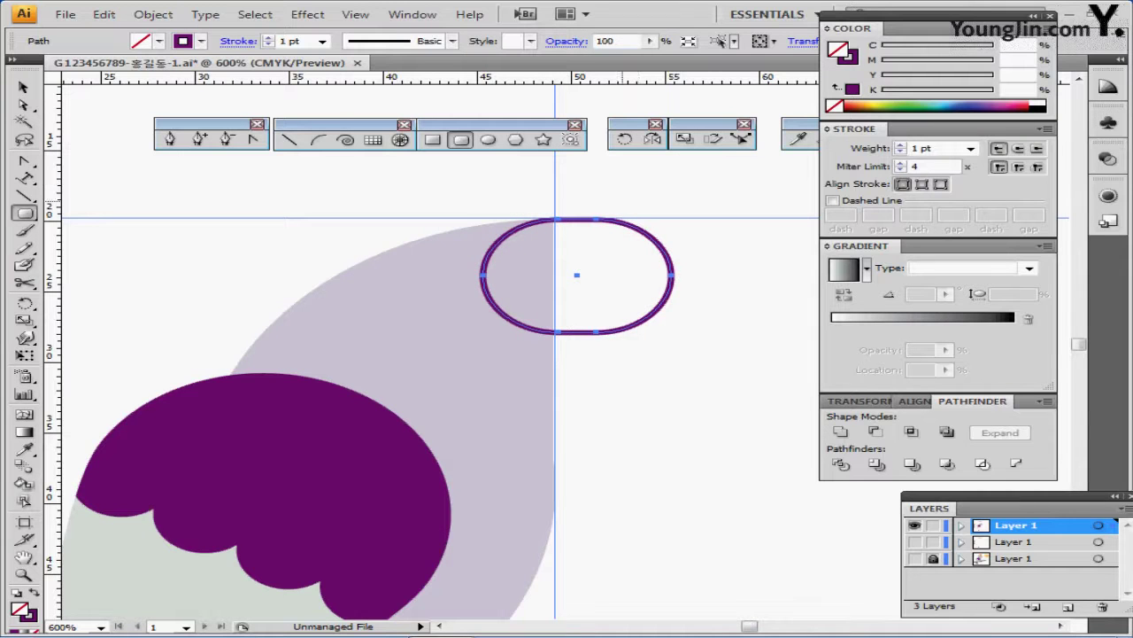
# - Draw a rectangle about 9 mm by 7 mm covering the upper-right quarter of the rounded outline
pyautogui.click(433, 139)
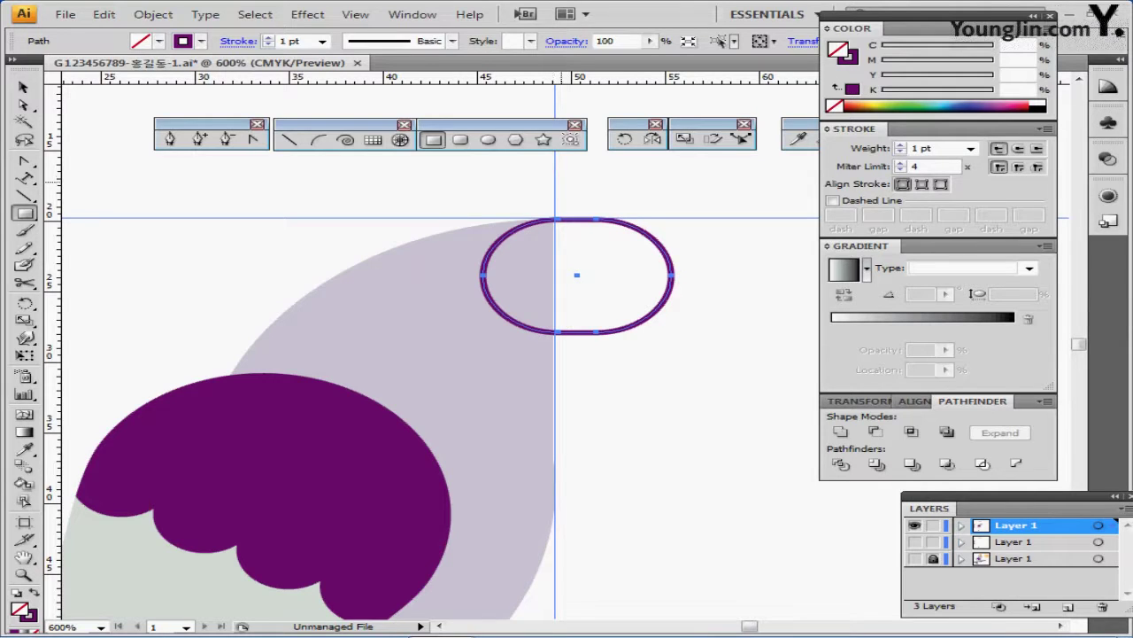
pyautogui.moveTo(560, 180); pyautogui.dragTo(730, 283)
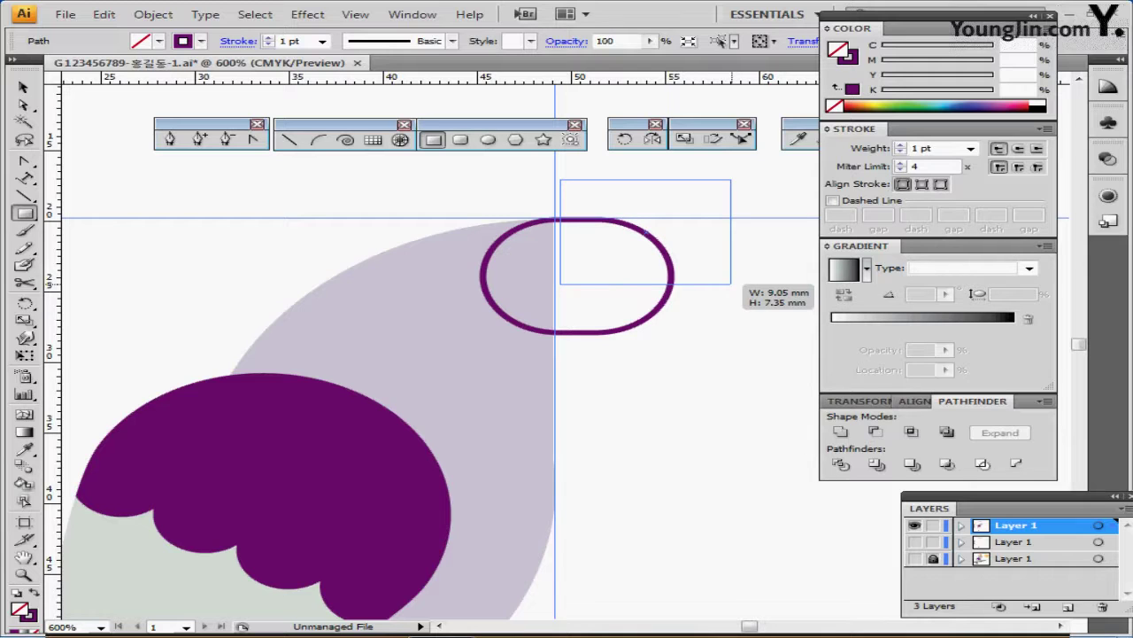
pyautogui.moveTo(731, 284); pyautogui.dragTo(730, 281)
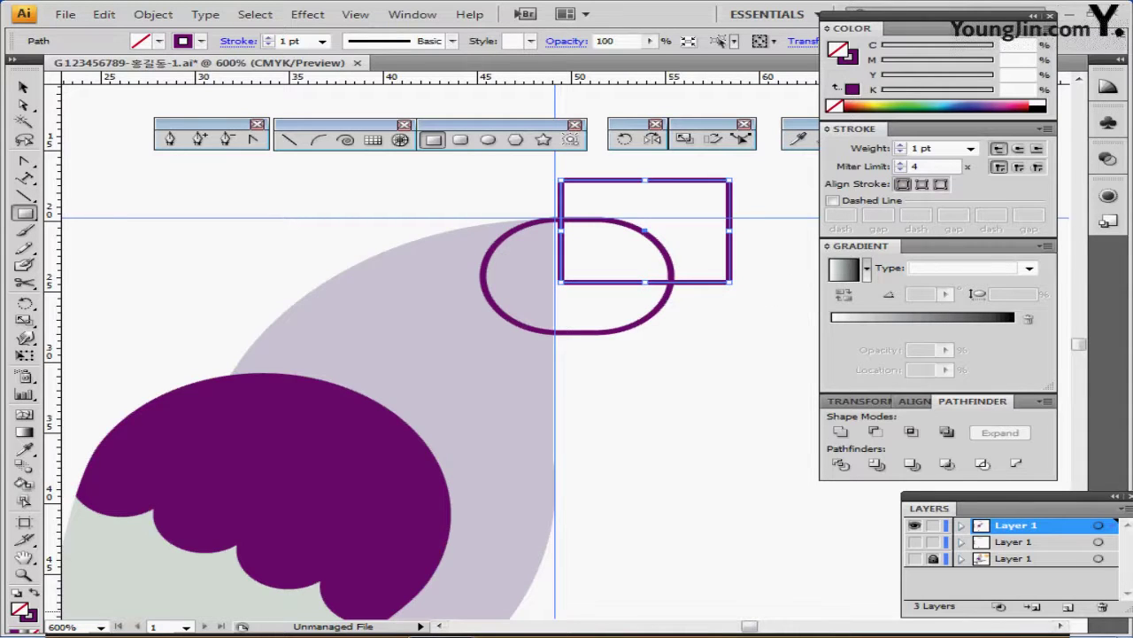
# - Show the reference layer and nudge the rounded outline and rectangle together to line up with the red beak
pyautogui.click(914, 558)
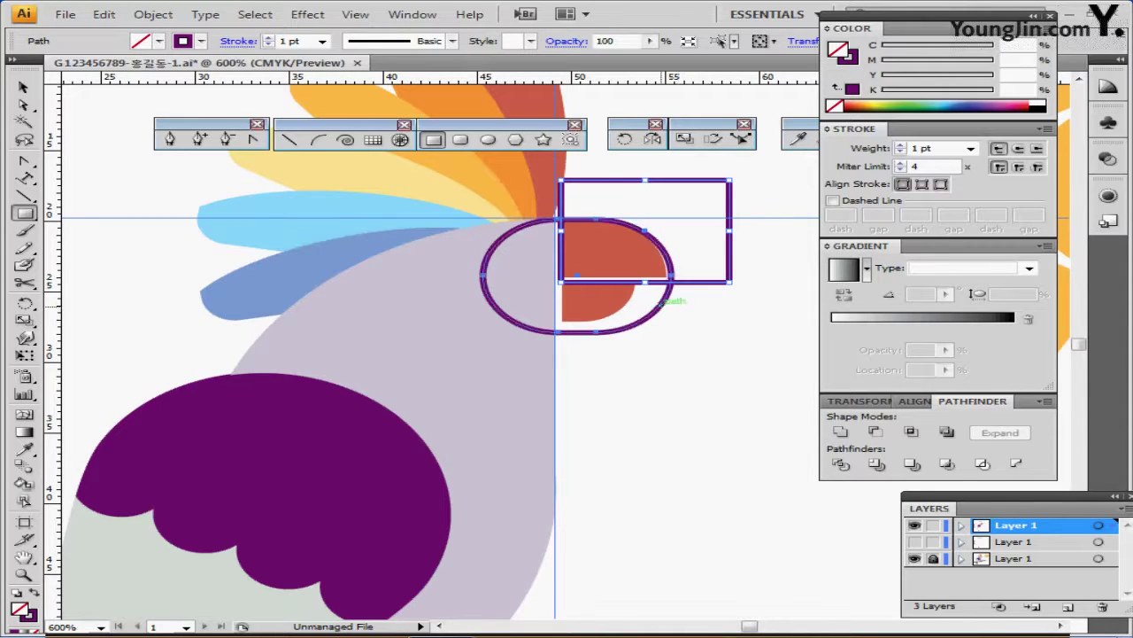
pyautogui.hotkey('ctrl', 'a')
pyautogui.press('Left')
pyautogui.press('Left')
pyautogui.press('Left')
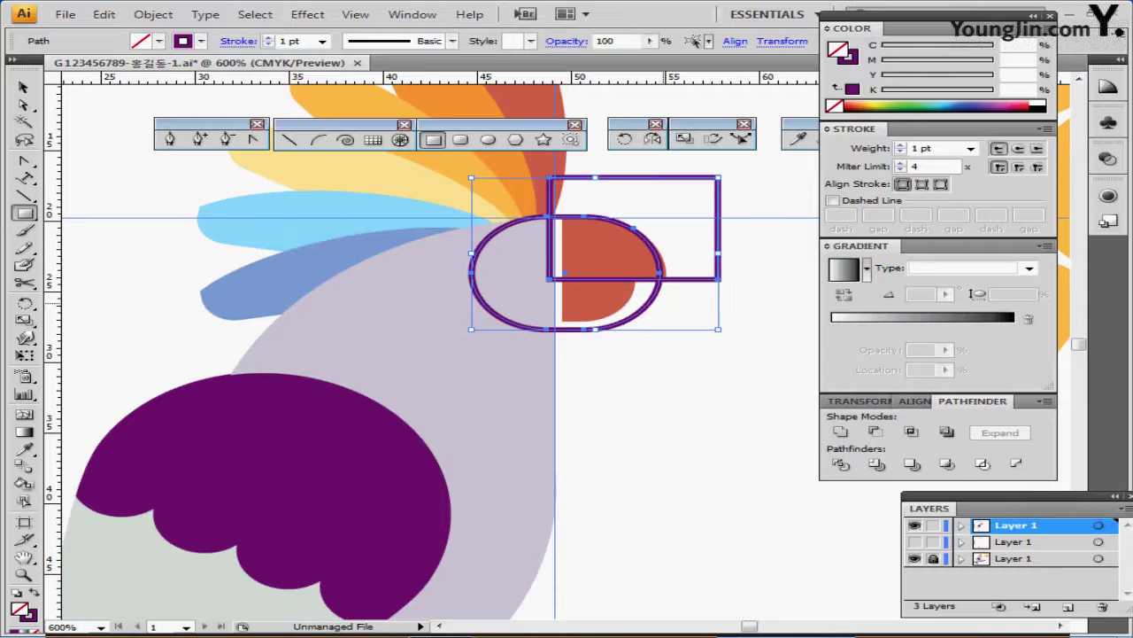
pyautogui.press('Right')
pyautogui.press('Right')
pyautogui.press('Right')
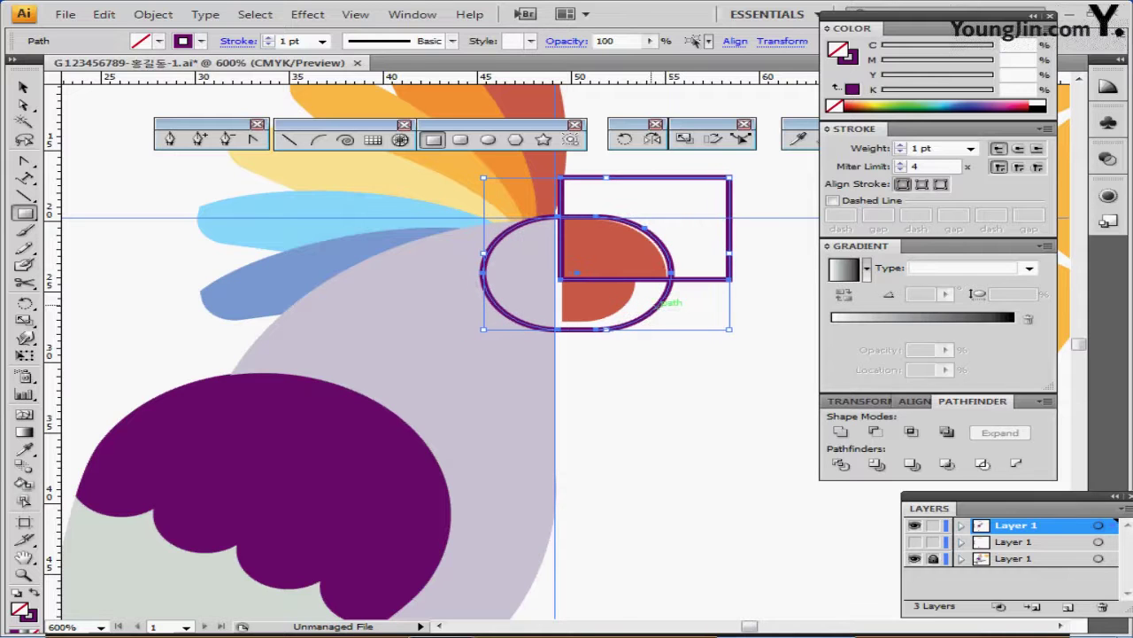
# - Nudge only the rounded outline slightly left so its curved end matches the upper beak's edge
pyautogui.keyDown('ctrl'); pyautogui.click(680, 302); pyautogui.keyUp('ctrl')
pyautogui.keyDown('ctrl'); pyautogui.click(650, 316); pyautogui.keyUp('ctrl')
pyautogui.press('Left')
pyautogui.press('Left')
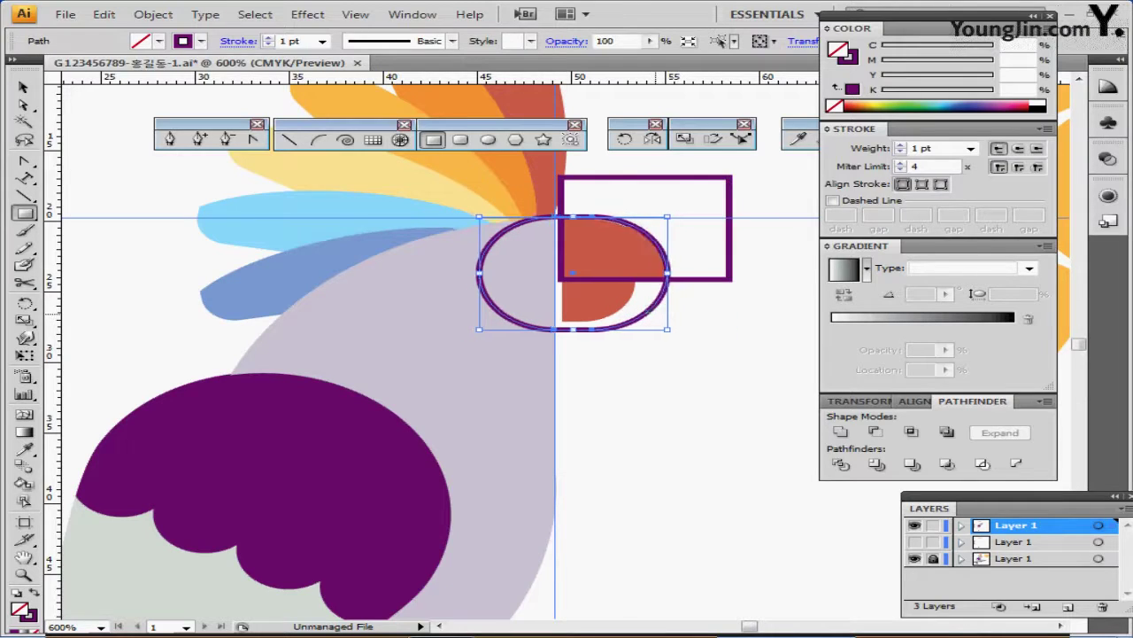
# - Hide the colored reference layer and intersect the rounded outline with the rectangle, keeping only their overlap as the upper beak
pyautogui.click(914, 558)
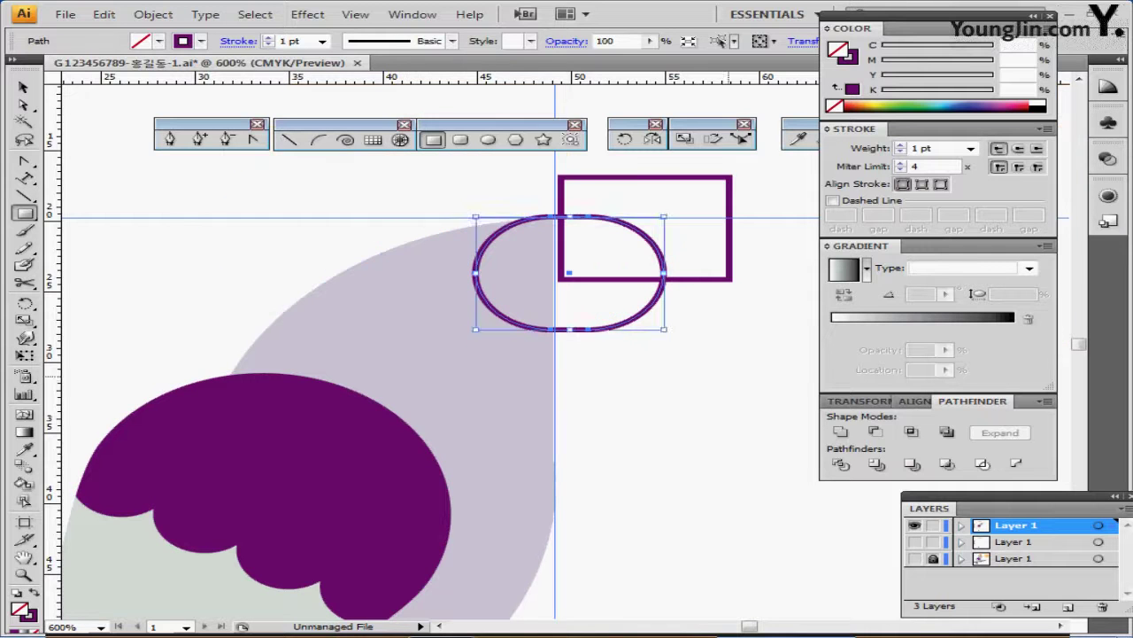
pyautogui.moveTo(709, 321); pyautogui.dragTo(656, 348)
pyautogui.moveTo(711, 230); pyautogui.dragTo(585, 324)
pyautogui.hotkey('ctrl', 'z')
pyautogui.moveTo(712, 215); pyautogui.dragTo(578, 359)
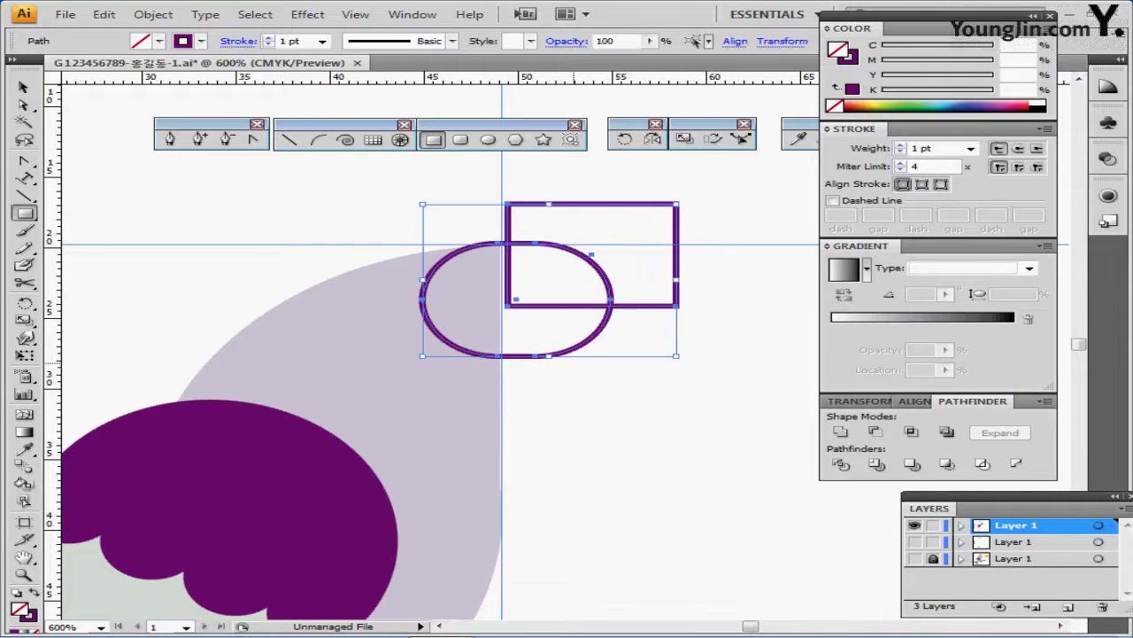
pyautogui.hotkey('ctrl', 'shift', 'b')
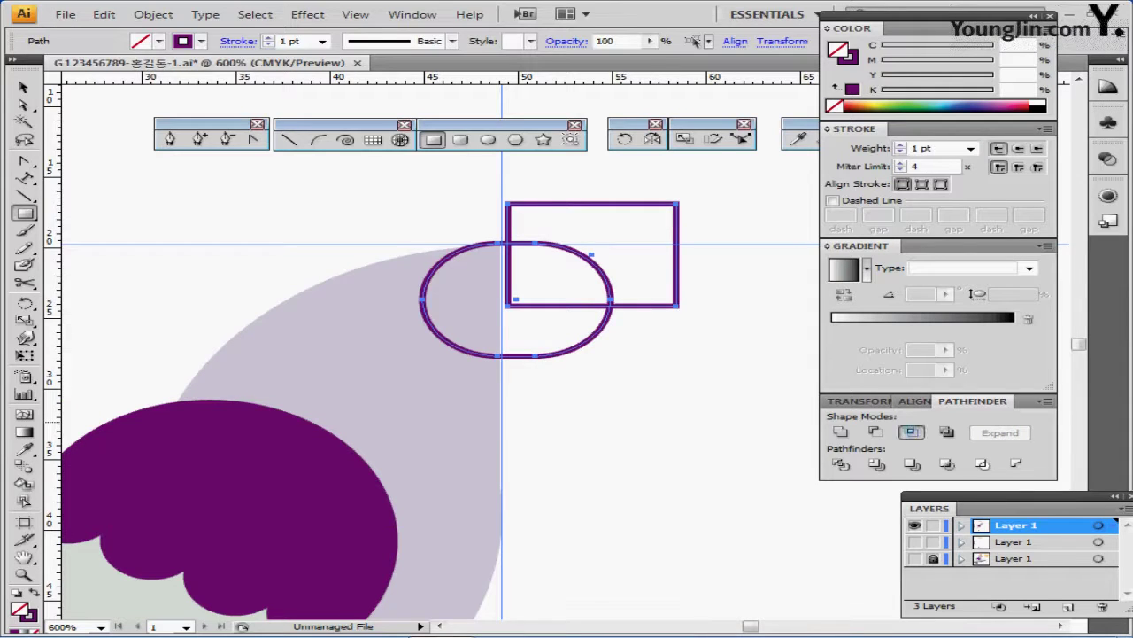
pyautogui.click(912, 431)
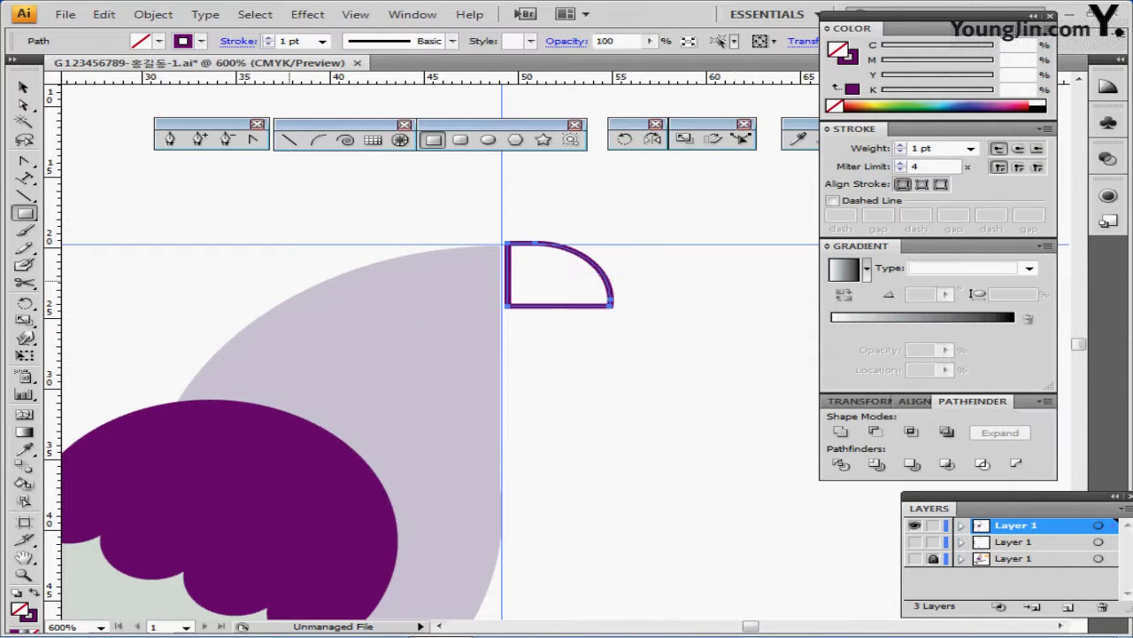
# - Sample the red swatch below the purple one to fill the upper beak with C 0, M 70, Y 60, K 20 and no stroke
pyautogui.keyDown('ctrl'); pyautogui.keyDown('alt'); pyautogui.click(325, 285); pyautogui.keyUp('alt'); pyautogui.keyUp('ctrl')
pyautogui.moveTo(326, 285); pyautogui.dragTo(367, 213)
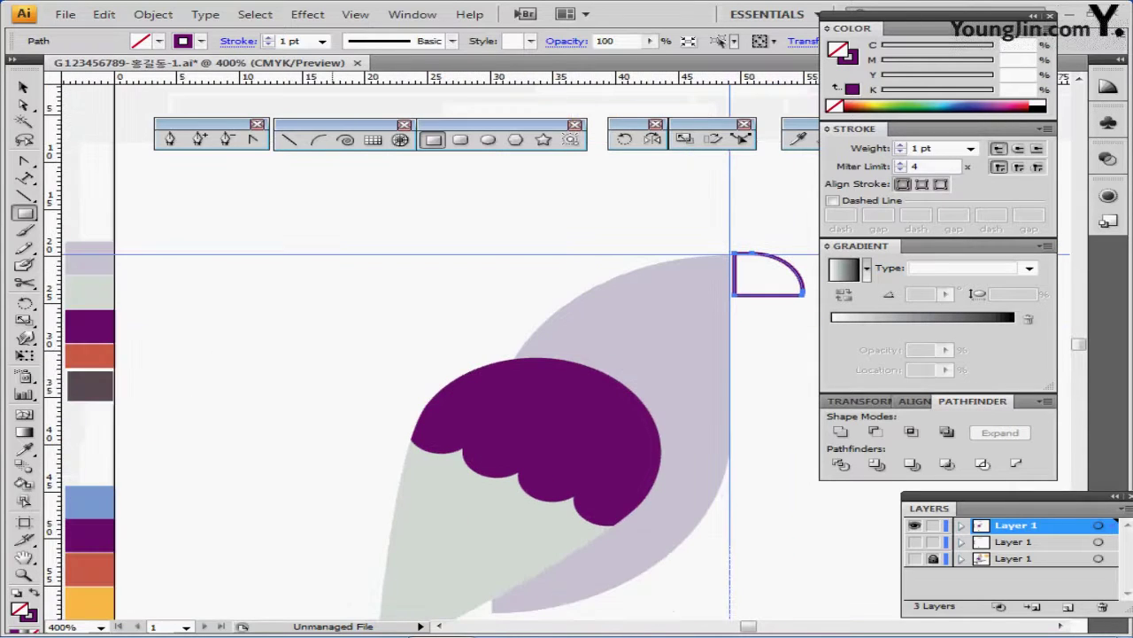
pyautogui.press('i')
pyautogui.click(90, 359)
pyautogui.hotkey('ctrl', 'shift', 'a')
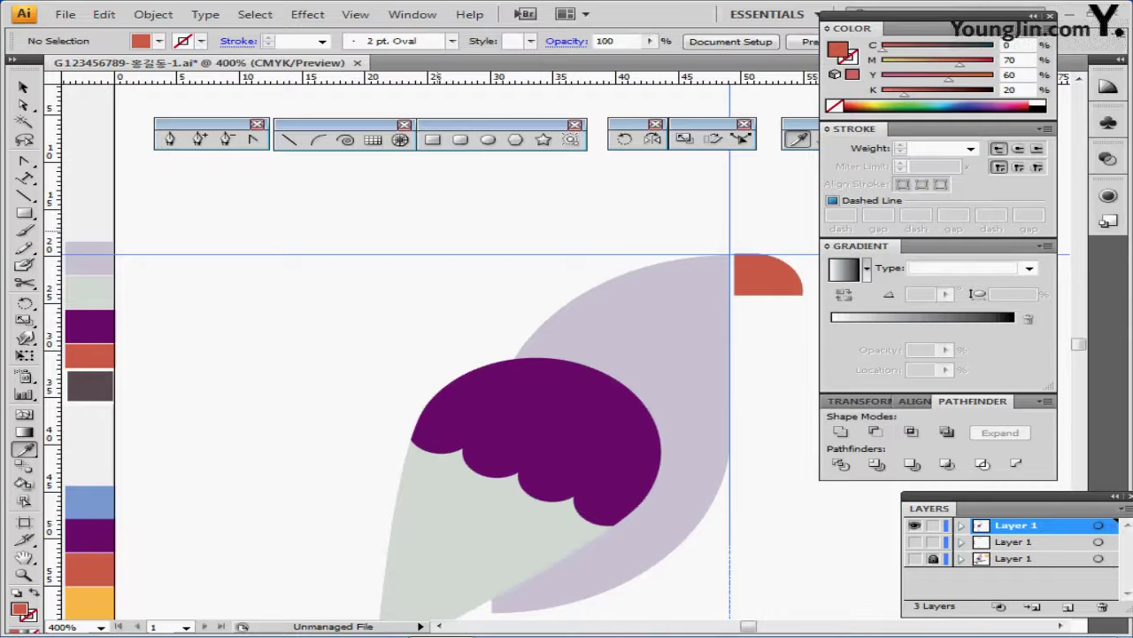
# - Reflect a copy of the red upper beak across a horizontal axis along its bottom edge to make the lower beak
pyautogui.hscroll(2, 425, 355)
pyautogui.hotkey('ctrl', '+')
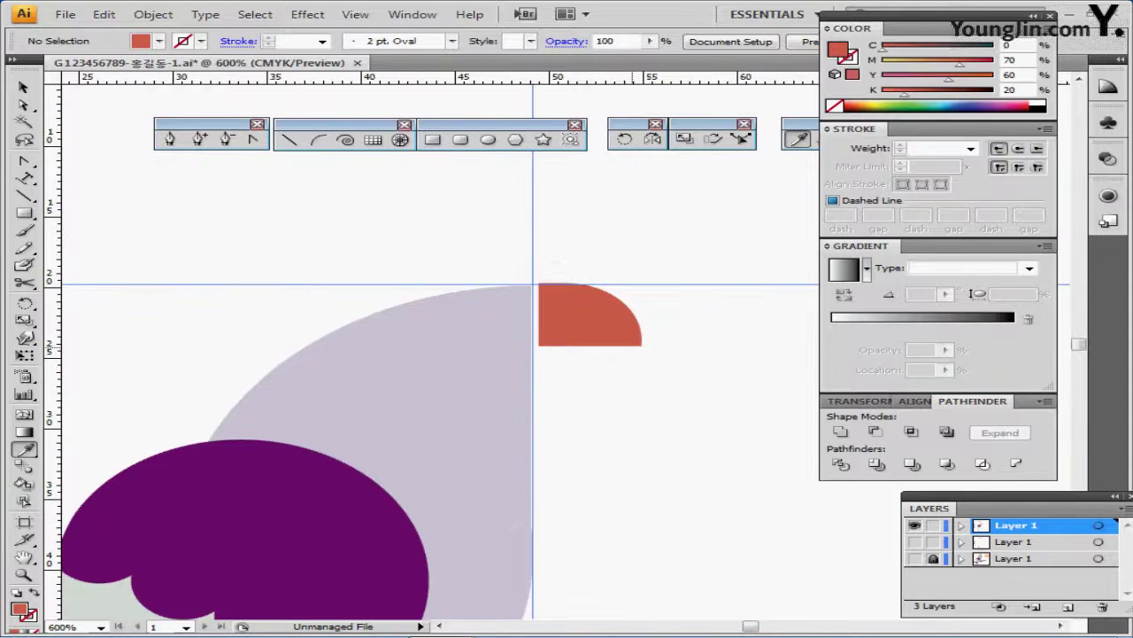
pyautogui.moveTo(628, 305); pyautogui.dragTo(610, 268)
pyautogui.keyDown('ctrl'); pyautogui.click(610, 265); pyautogui.keyUp('ctrl')
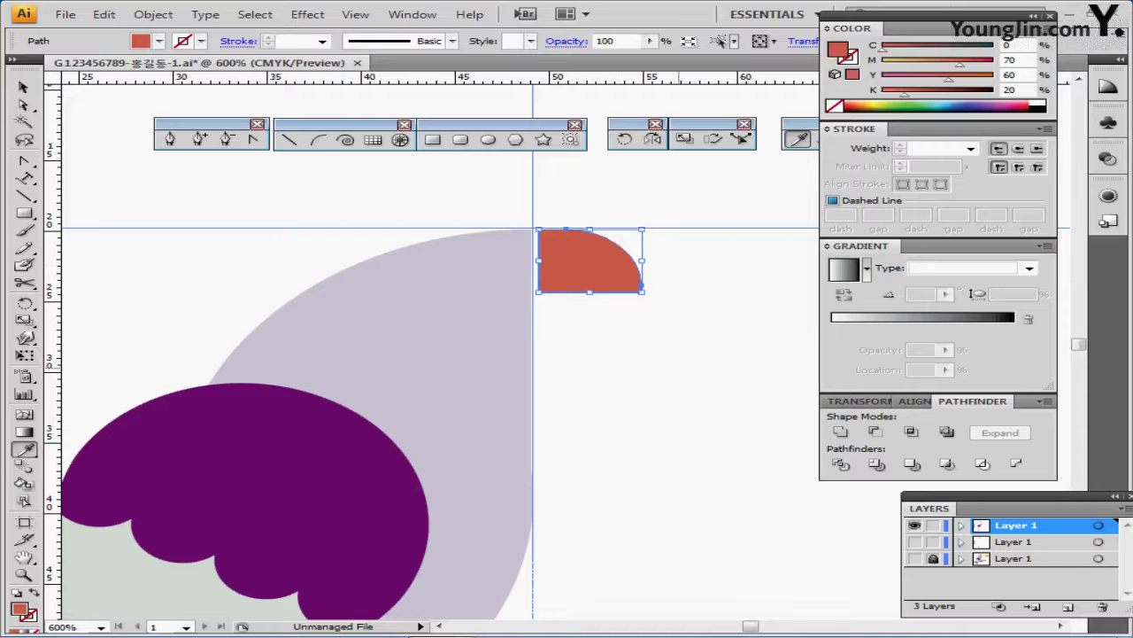
pyautogui.keyDown('ctrl'); pyautogui.click(668, 395); pyautogui.keyUp('ctrl')
pyautogui.moveTo(668, 369); pyautogui.dragTo(677, 326)
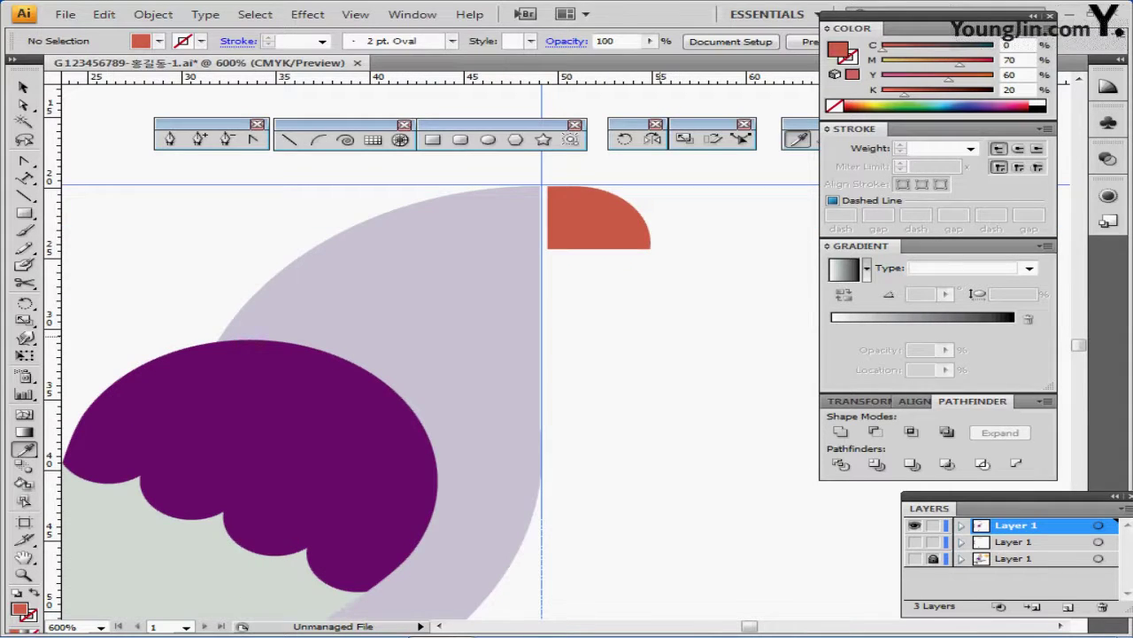
pyautogui.keyDown('ctrl'); pyautogui.click(599, 213); pyautogui.keyUp('ctrl')
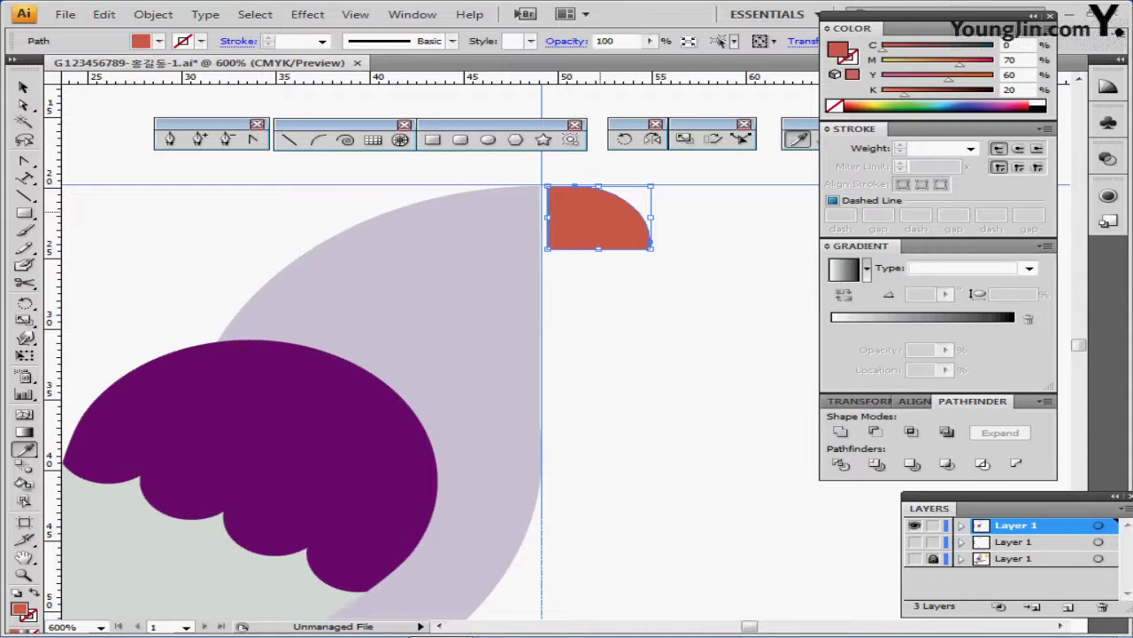
pyautogui.hotkey('ctrl', 'shift', 'b')
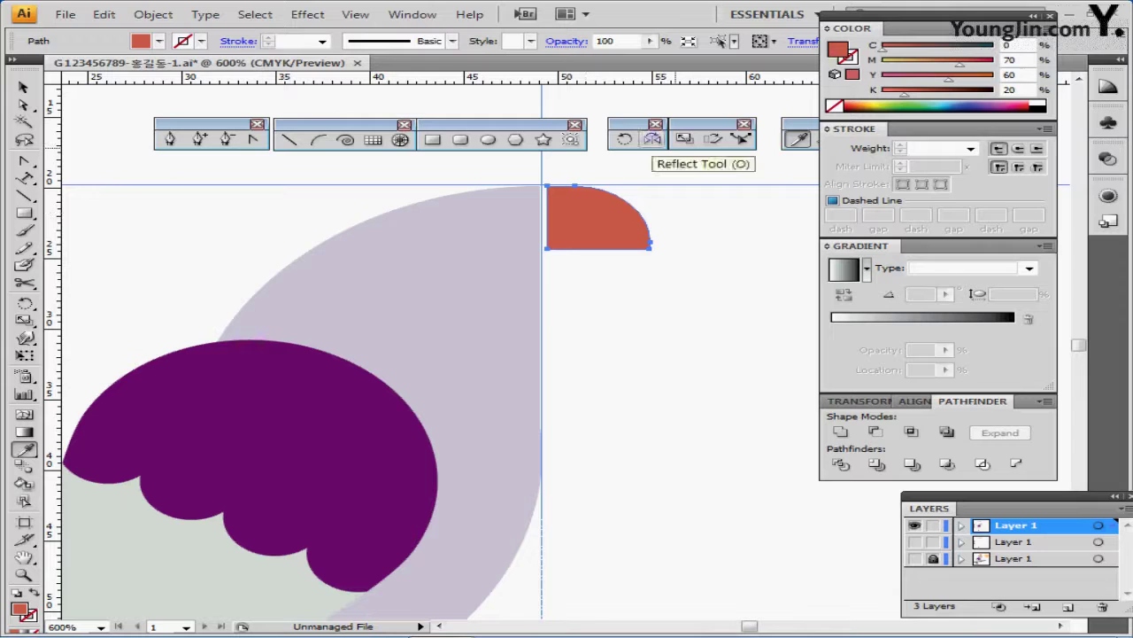
pyautogui.click(651, 139)
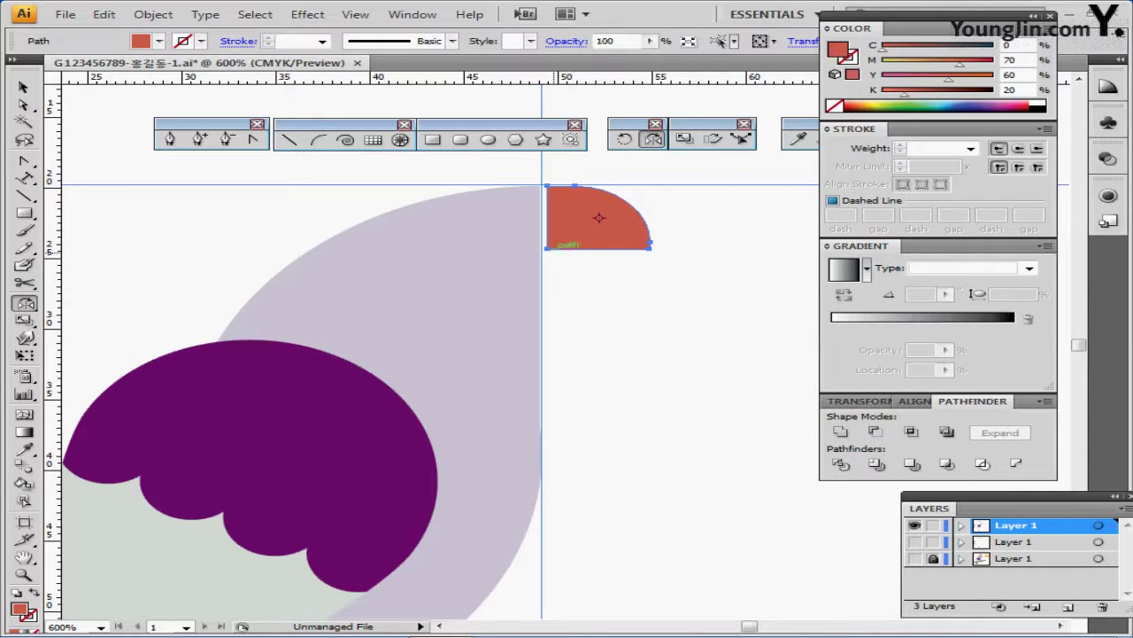
pyautogui.keyDown('alt'); pyautogui.click(555, 248); pyautogui.keyUp('alt')
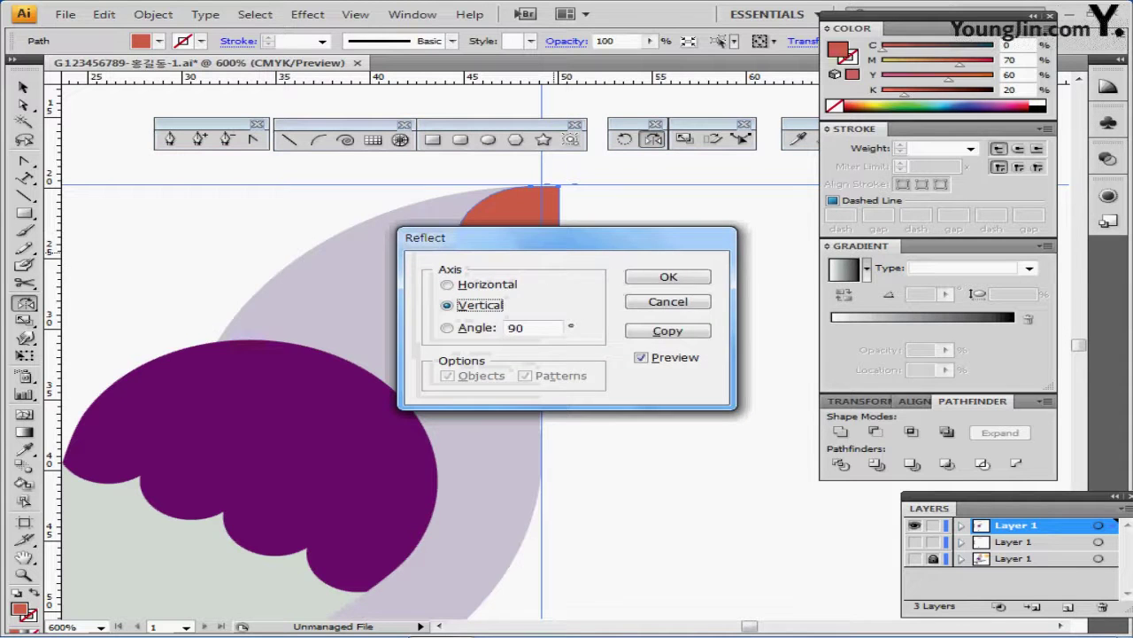
pyautogui.moveTo(451, 243); pyautogui.dragTo(144, 168)
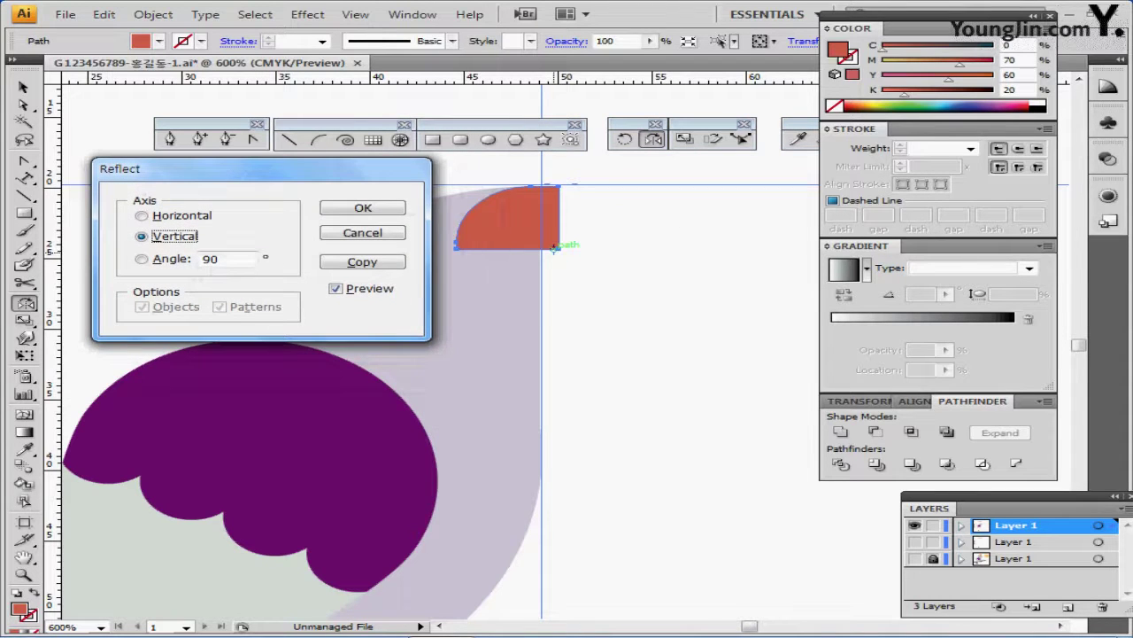
pyautogui.click(142, 216)
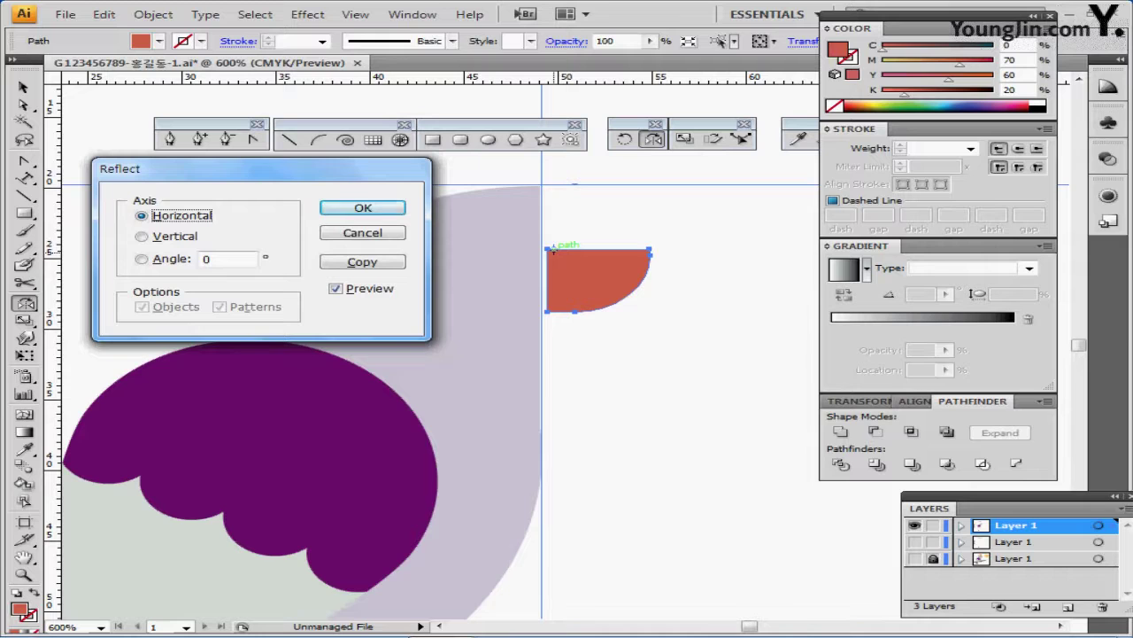
pyautogui.click(363, 262)
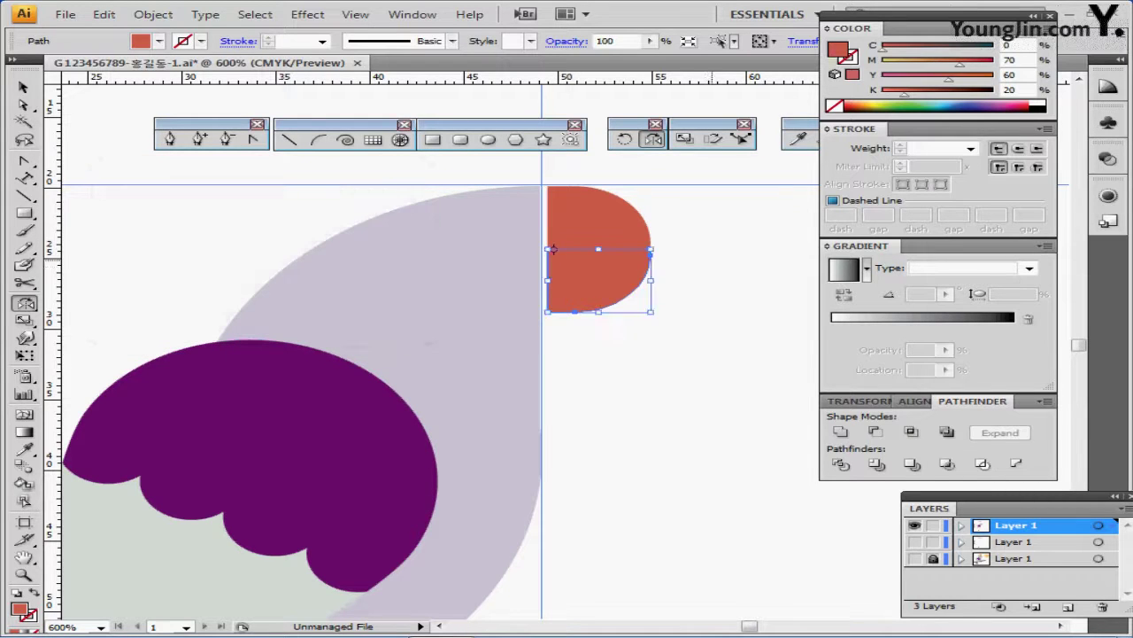
# - Nudge the lower beak slightly down to leave a thin gap, and scale it uniformly to 70% from its upper-left corner
pyautogui.moveTo(554, 248); pyautogui.dragTo(552, 250)
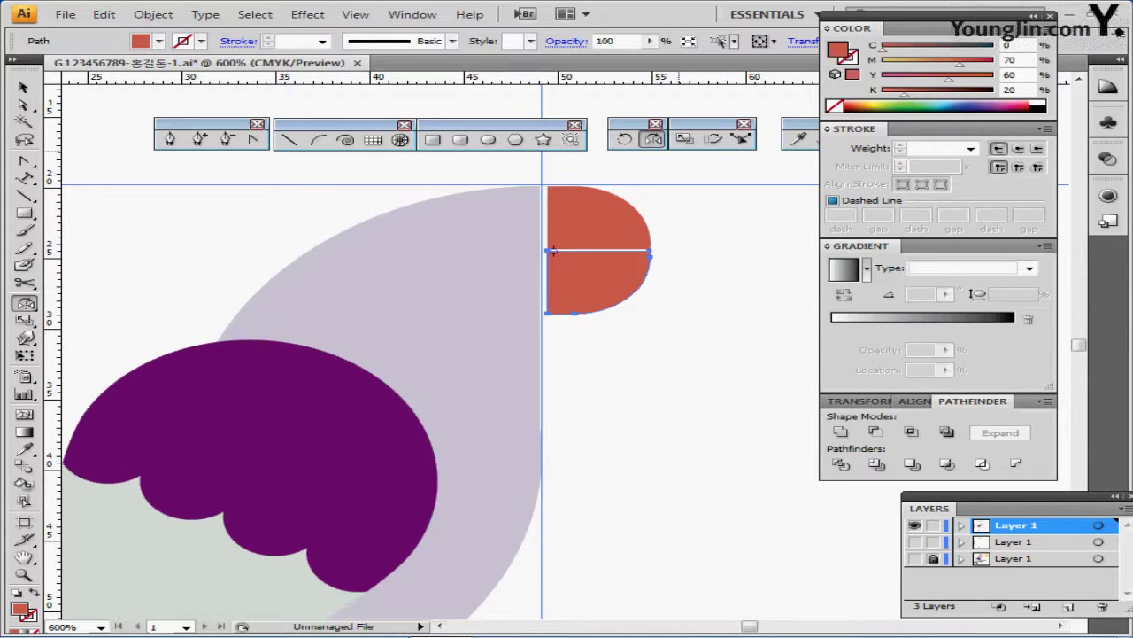
pyautogui.press('s')
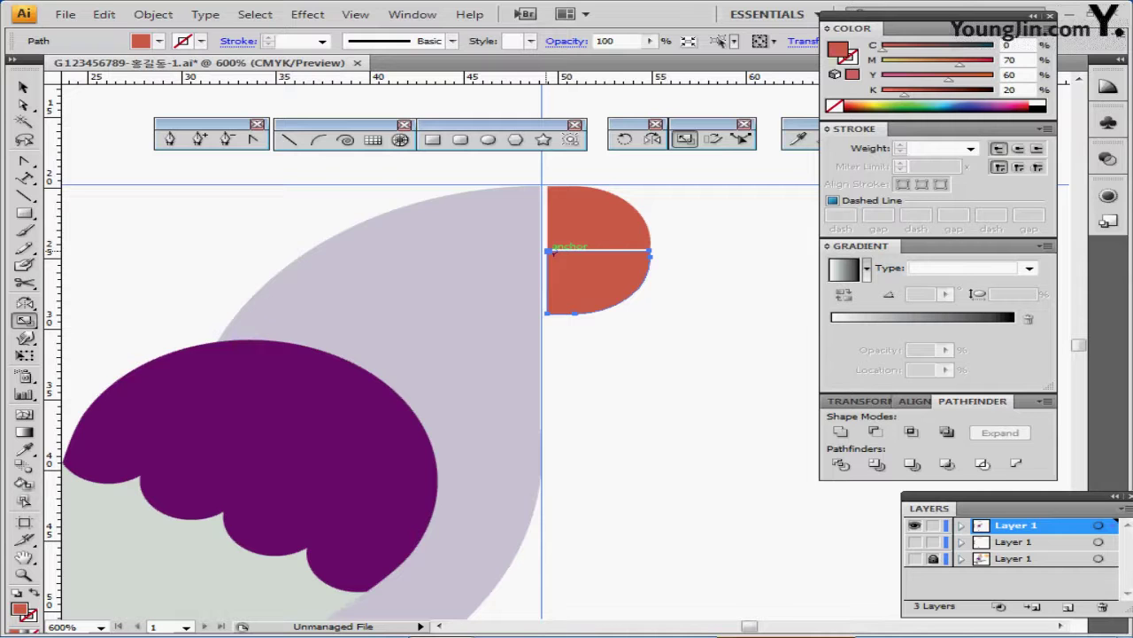
pyautogui.keyDown('alt'); pyautogui.click(553, 251); pyautogui.keyUp('alt')
pyautogui.moveTo(553, 209); pyautogui.dragTo(562, 296)
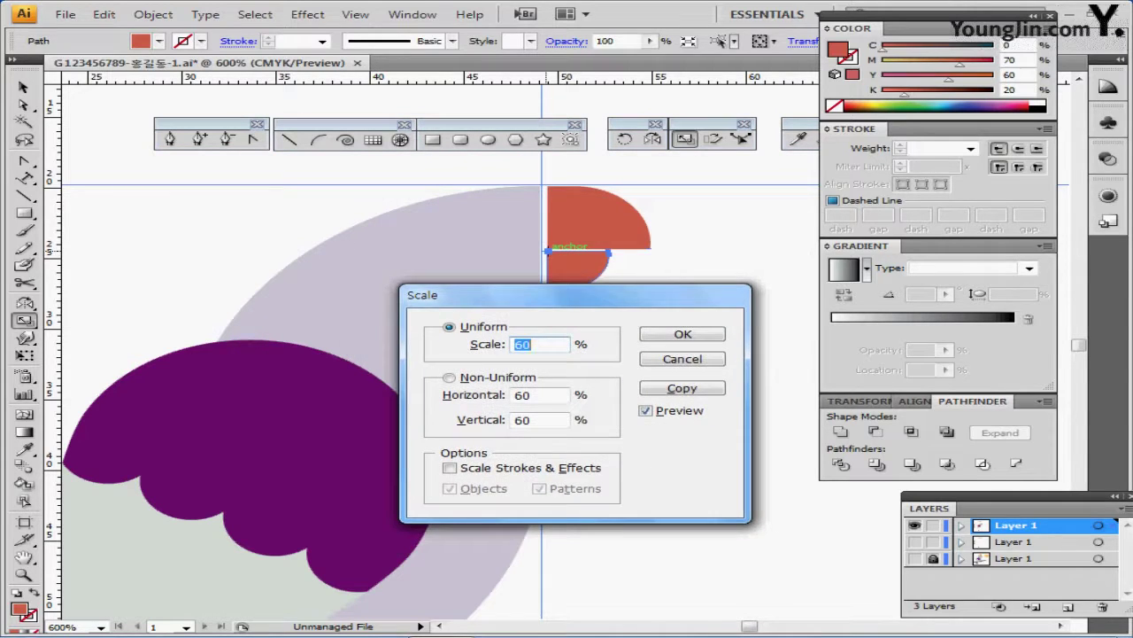
pyautogui.write('70')
pyautogui.press('Return')
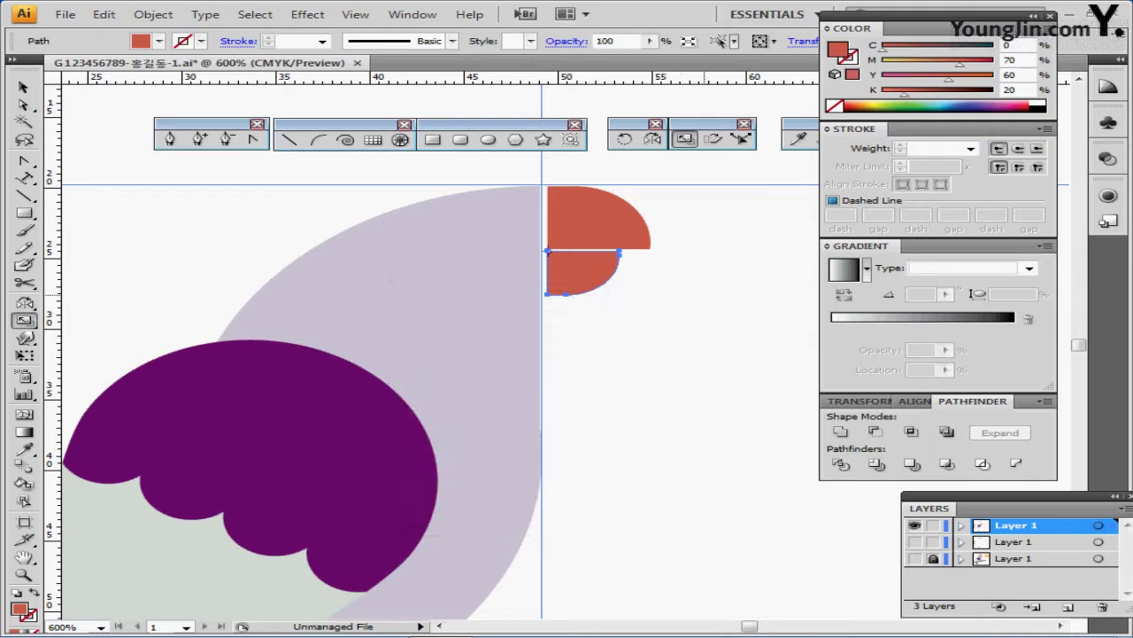
# - Adopt the dark brown swatch's fill and its white 1 pt stroke as the current drawing colors, leaving nothing selected
pyautogui.moveTo(655, 315); pyautogui.dragTo(761, 294)
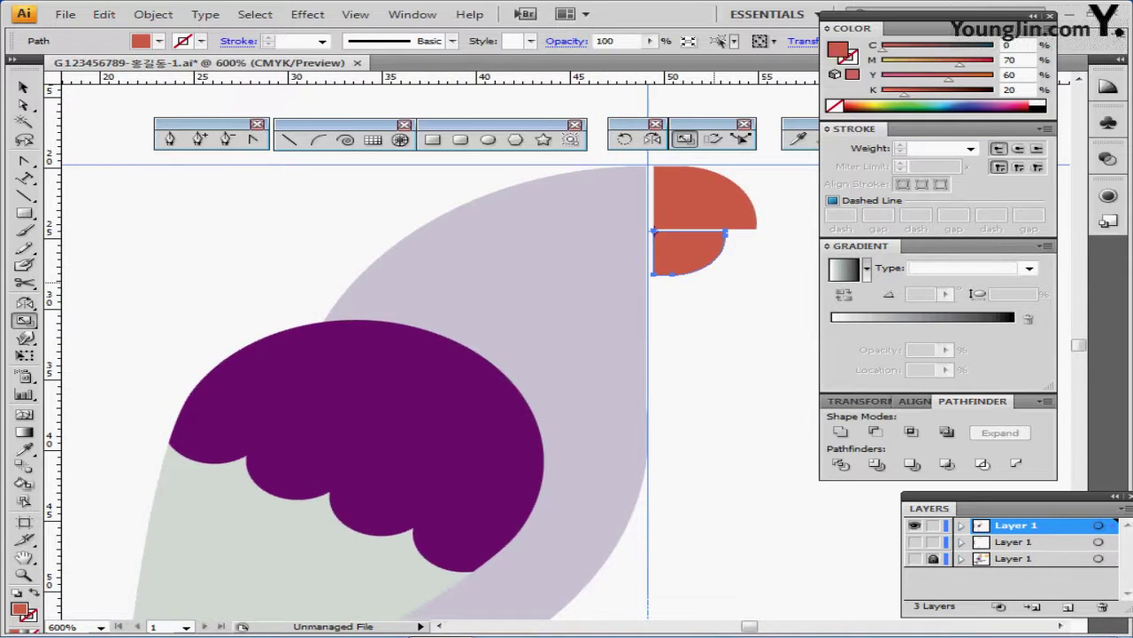
pyautogui.scroll(-1, 591, 350)
pyautogui.moveTo(592, 351); pyautogui.dragTo(721, 321)
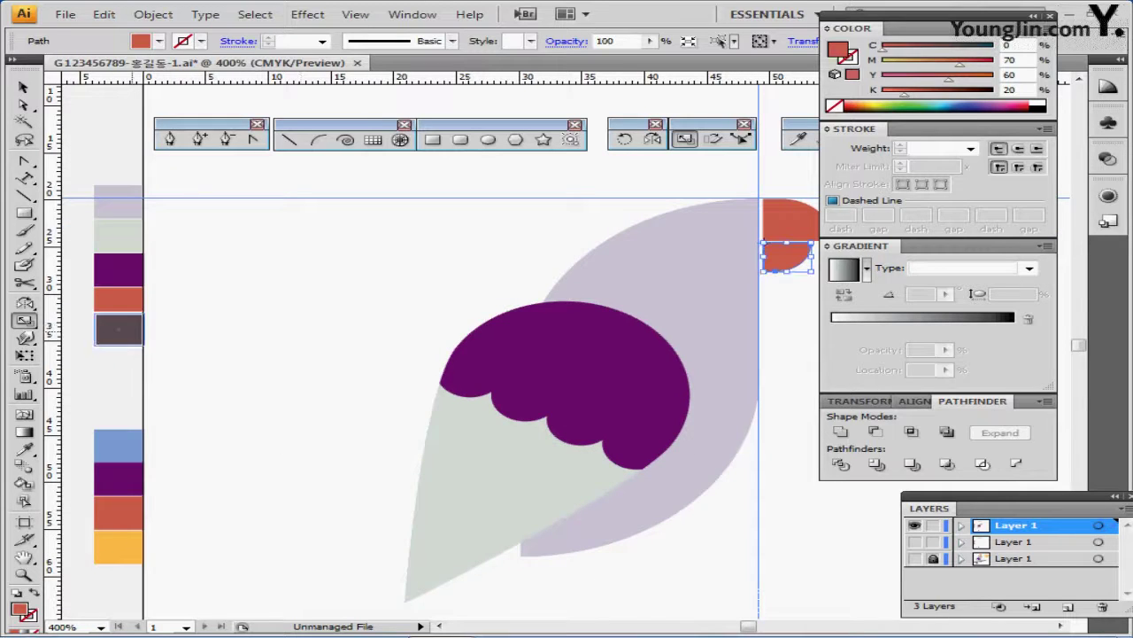
pyautogui.keyDown('ctrl'); pyautogui.click(120, 331); pyautogui.keyUp('ctrl')
pyautogui.keyDown('ctrl'); pyautogui.click(560, 248); pyautogui.keyUp('ctrl')
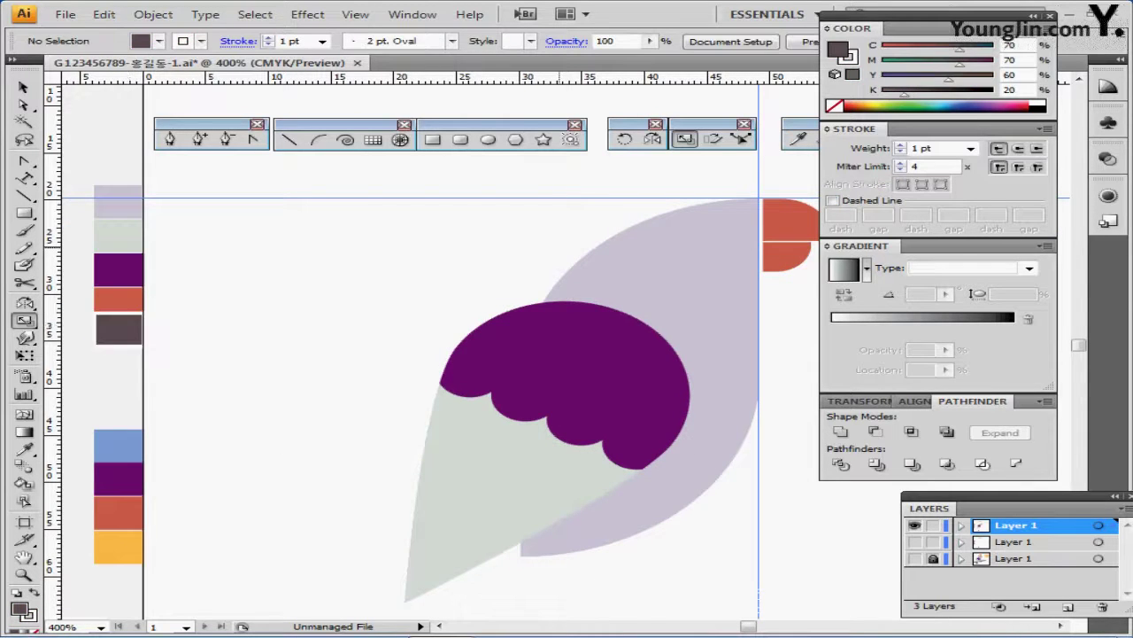
# - Draw a circle about 2.2 mm in diameter on the lavender head, left of the beak, as the eye
pyautogui.moveTo(560, 248); pyautogui.dragTo(343, 244)
pyautogui.keyDown('ctrl'); pyautogui.click(476, 255); pyautogui.keyUp('ctrl')
pyautogui.moveTo(477, 255); pyautogui.dragTo(386, 174)
pyautogui.click(488, 140)
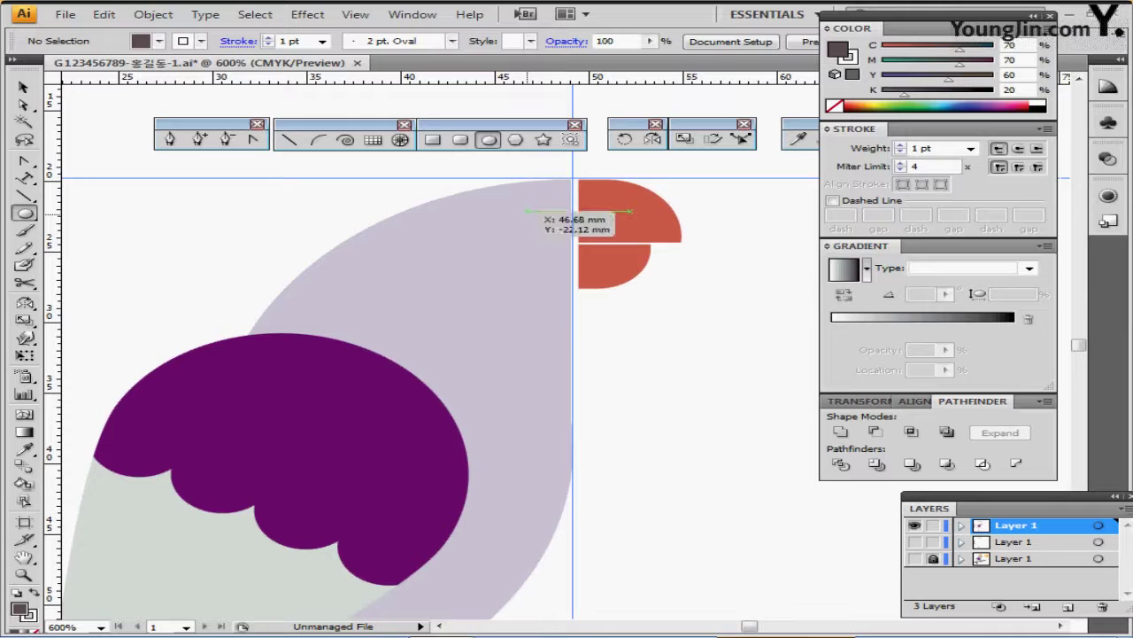
pyautogui.moveTo(521, 217); pyautogui.dragTo(541, 237)
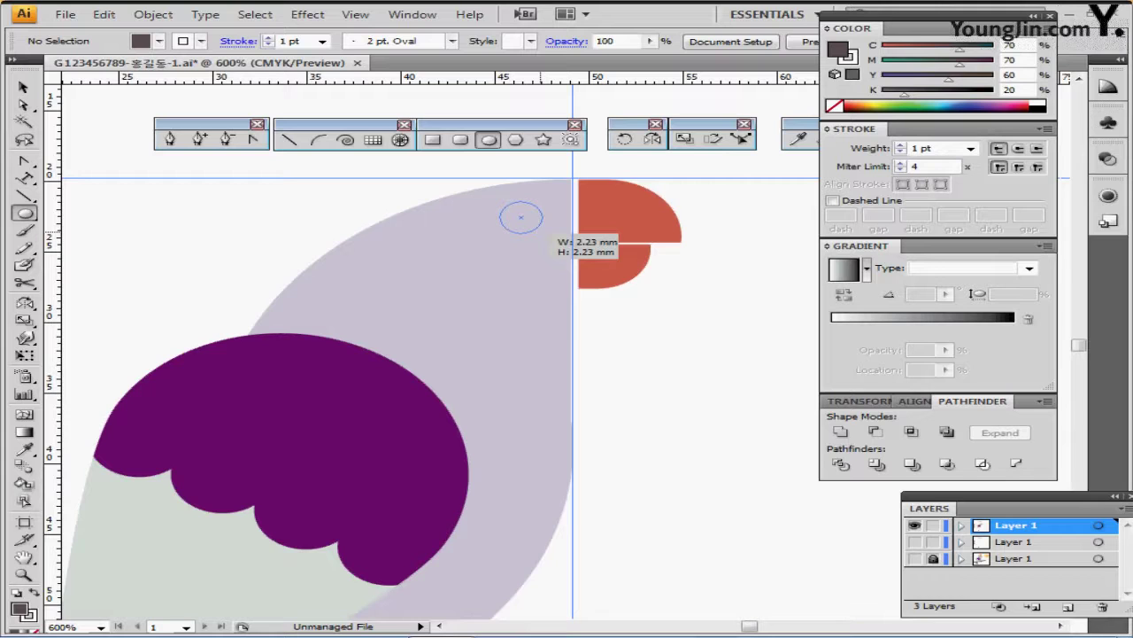
pyautogui.moveTo(541, 235); pyautogui.dragTo(541, 235)
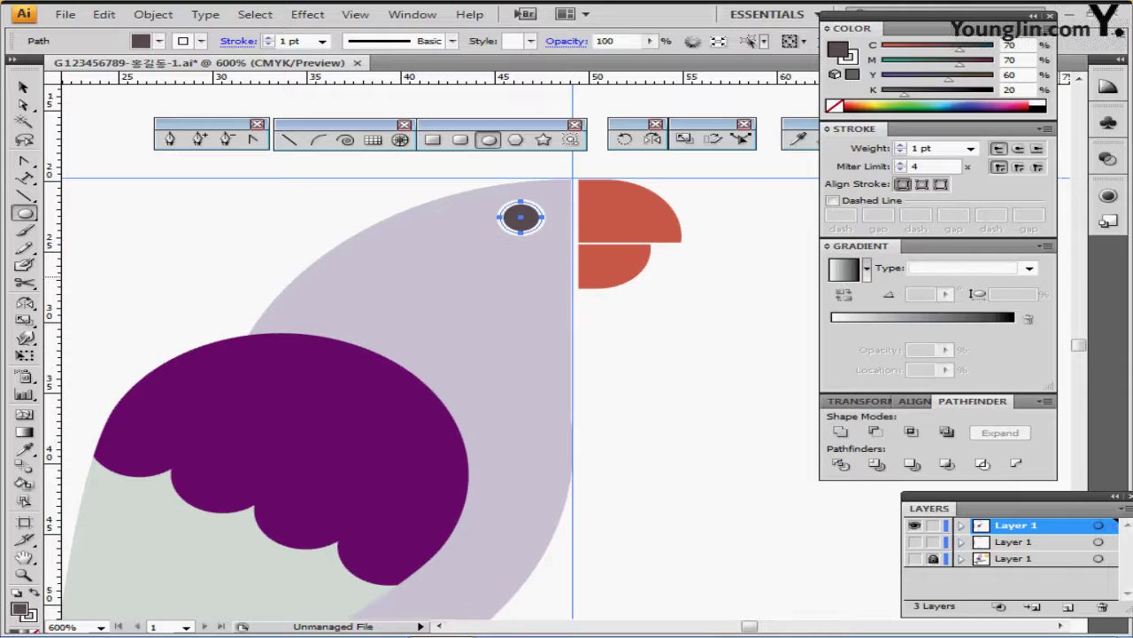
# - Try removing the eye circle's white outline with a stroke weight of 0, and undo that change
pyautogui.doubleClick(922, 149)
pyautogui.write('0')
pyautogui.press('Return')
pyautogui.keyDown('ctrl'); pyautogui.keyDown('alt'); pyautogui.click(529, 316); pyautogui.keyUp('alt'); pyautogui.keyUp('ctrl')
pyautogui.moveTo(538, 291); pyautogui.dragTo(486, 302)
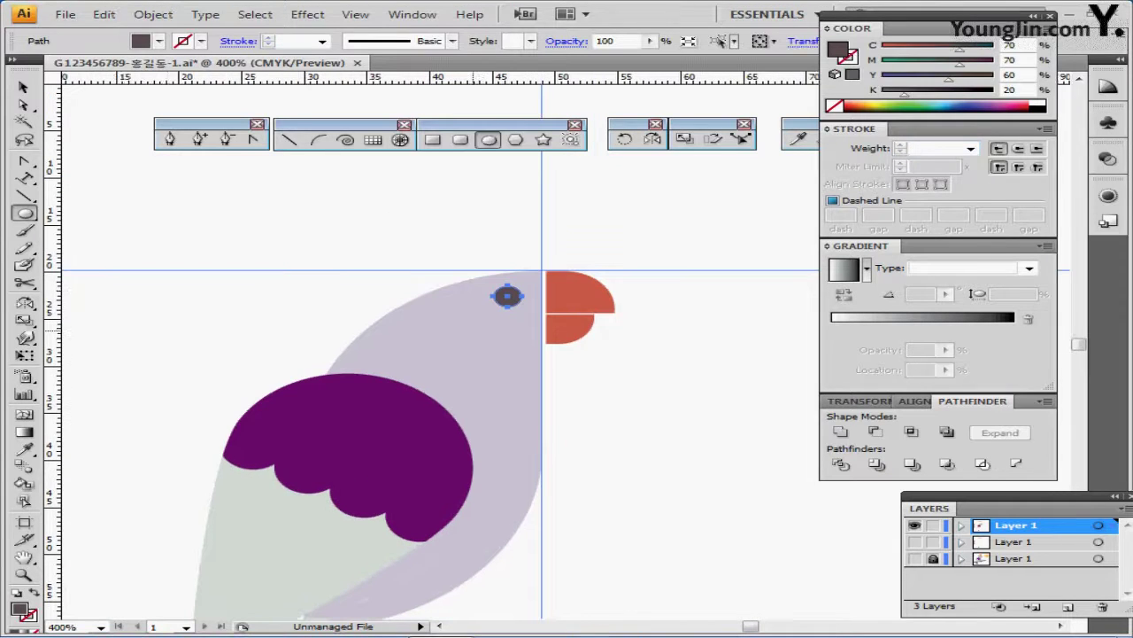
pyautogui.hotkey('ctrl', '+')
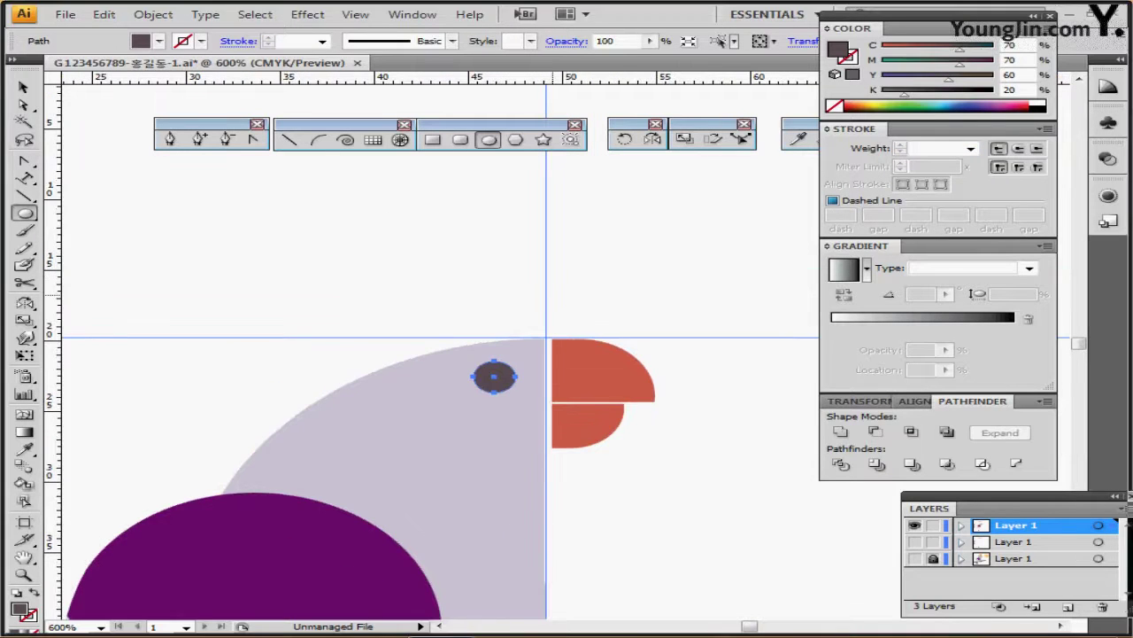
pyautogui.moveTo(548, 298)
pyautogui.mouseDown()
pyautogui.moveTo(521, 215)
pyautogui.moveTo(582, 253)
pyautogui.mouseUp()
pyautogui.hotkey('ctrl', 'z')
pyautogui.keyDown('ctrl'); pyautogui.click(557, 212); pyautogui.keyUp('ctrl')
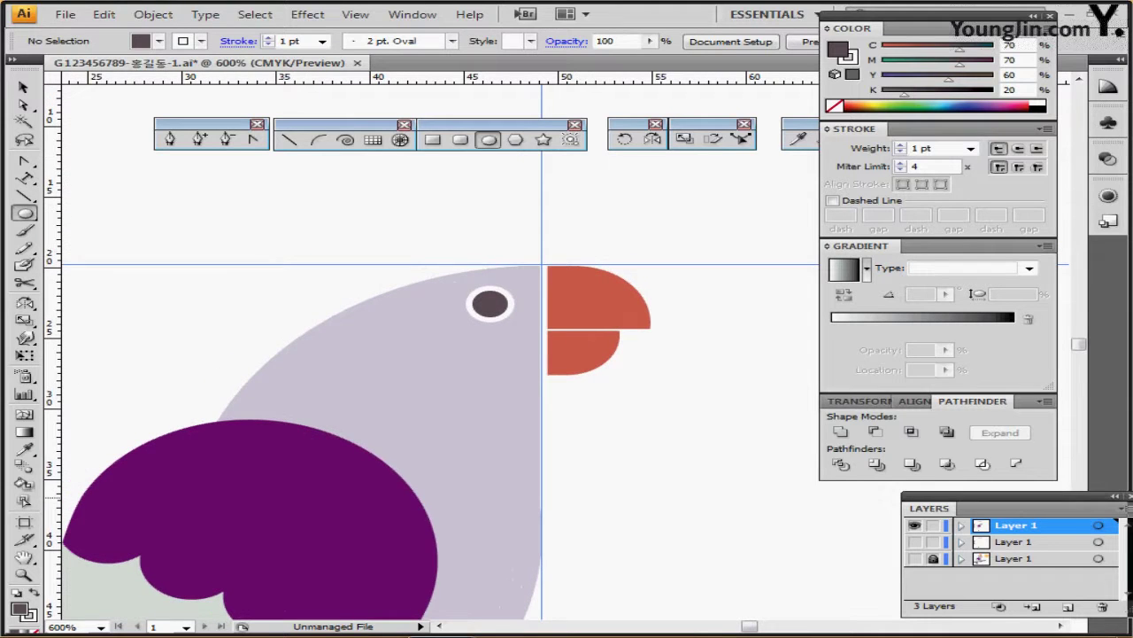
# - Show the outline guide layer and draw a rounded rectangle about 9 mm by 19 mm over the upright crest feather
pyautogui.click(915, 541)
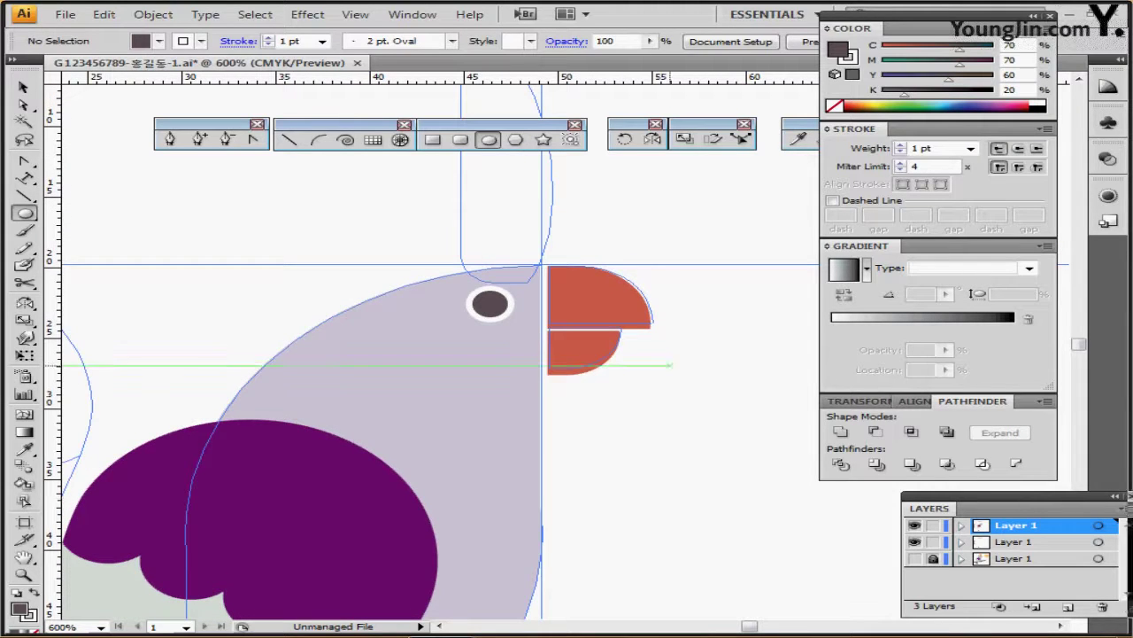
pyautogui.scroll(4, 434, 354)
pyautogui.hscroll(1, 434, 354)
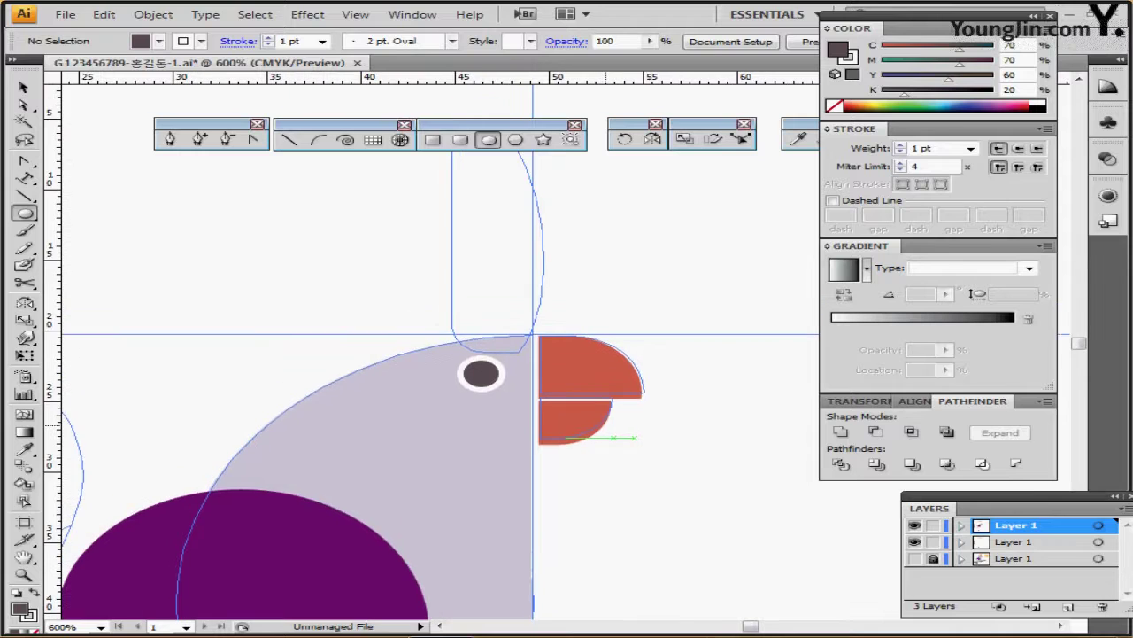
pyautogui.hscroll(1, 434, 354)
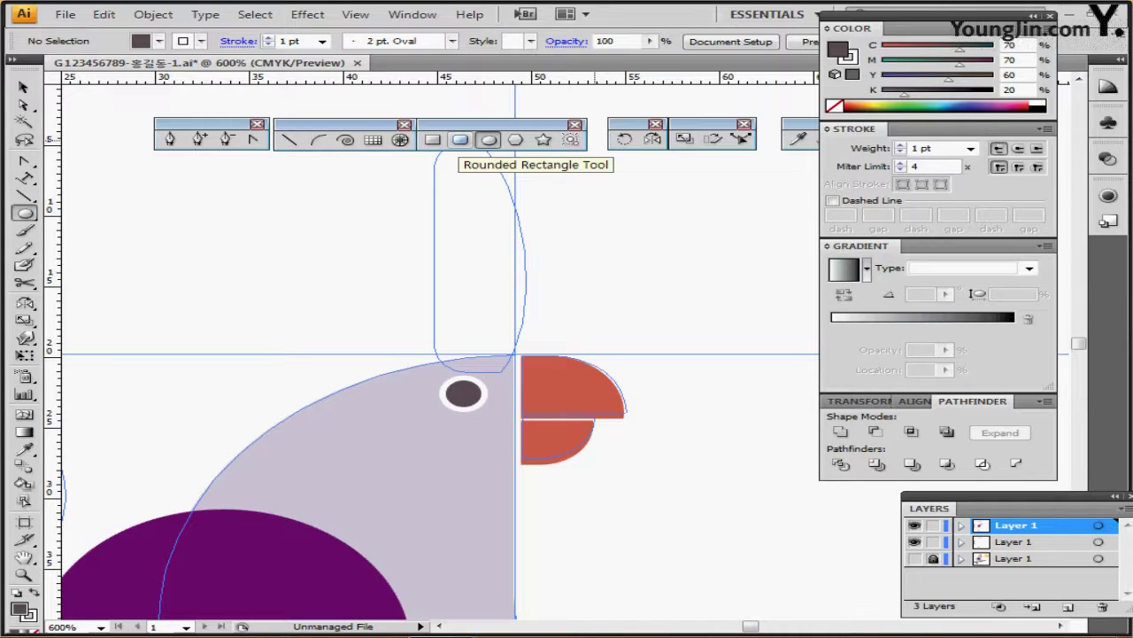
pyautogui.click(460, 140)
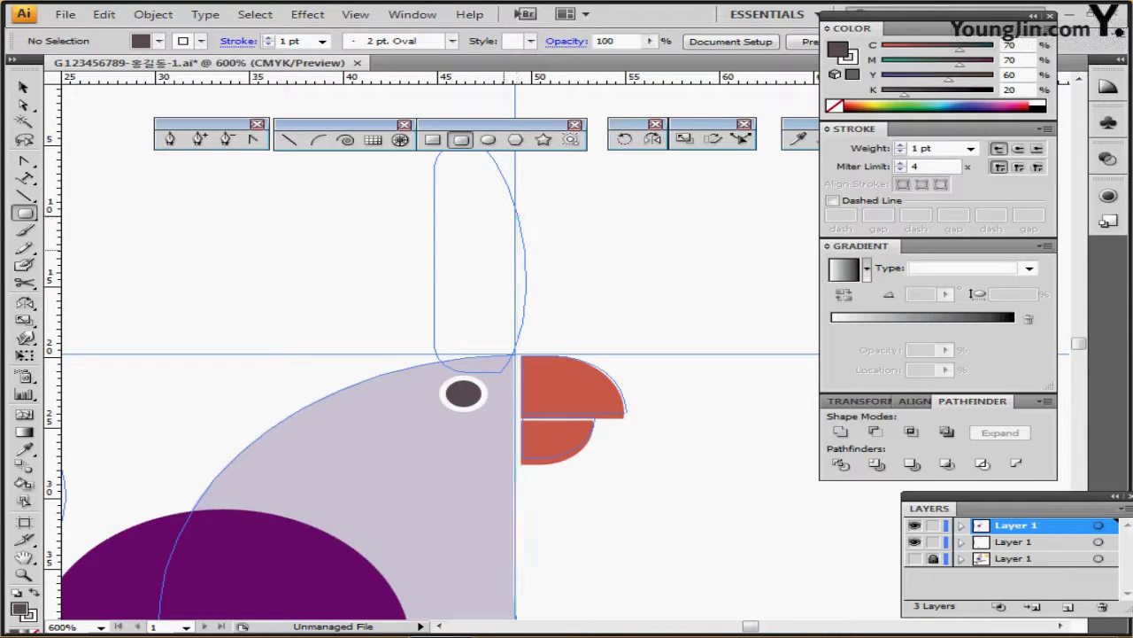
pyautogui.keyDown('ctrl'); pyautogui.keyDown('alt'); pyautogui.click(491, 239); pyautogui.keyUp('alt'); pyautogui.keyUp('ctrl')
pyautogui.moveTo(499, 252); pyautogui.dragTo(330, 159)
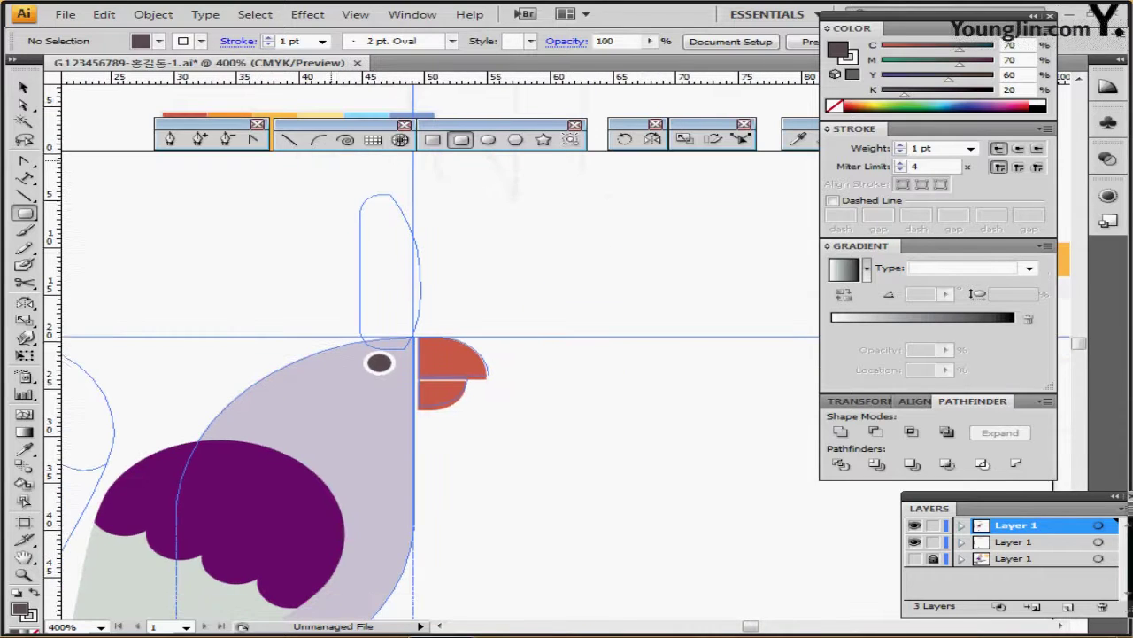
pyautogui.moveTo(363, 356)
pyautogui.mouseDown()
pyautogui.moveTo(417, 320)
pyautogui.moveTo(495, 159)
pyautogui.moveTo(473, 175)
pyautogui.mouseUp()
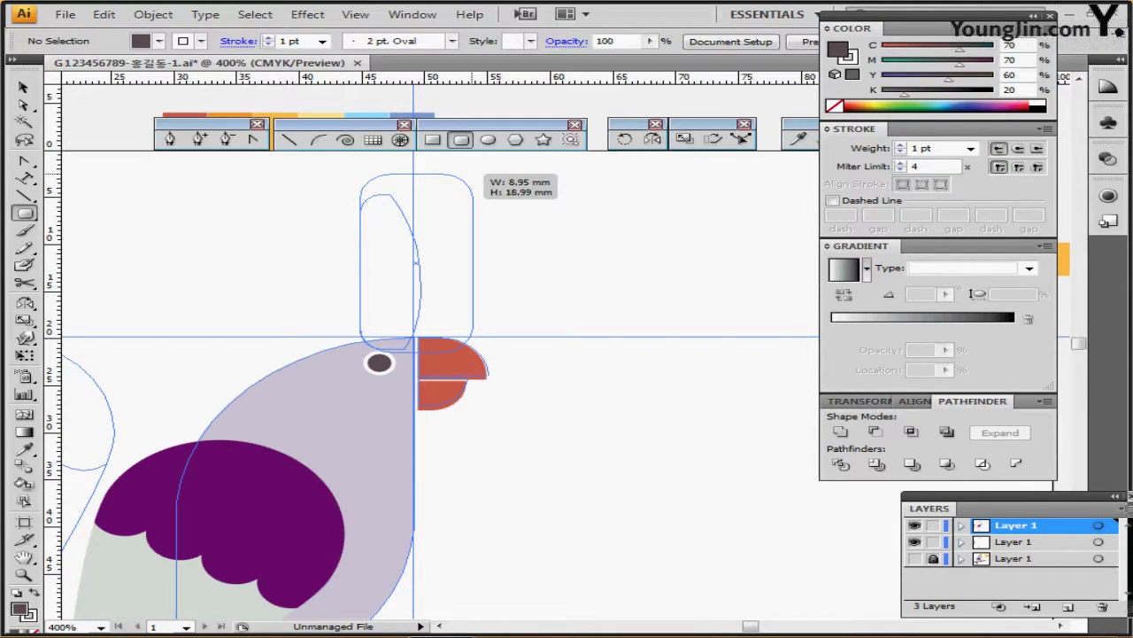
# - Give the rounded rectangle no fill and a 1 pt black stroke, and align its left edge with the upright crest feather's outline
pyautogui.moveTo(473, 174); pyautogui.dragTo(473, 175)
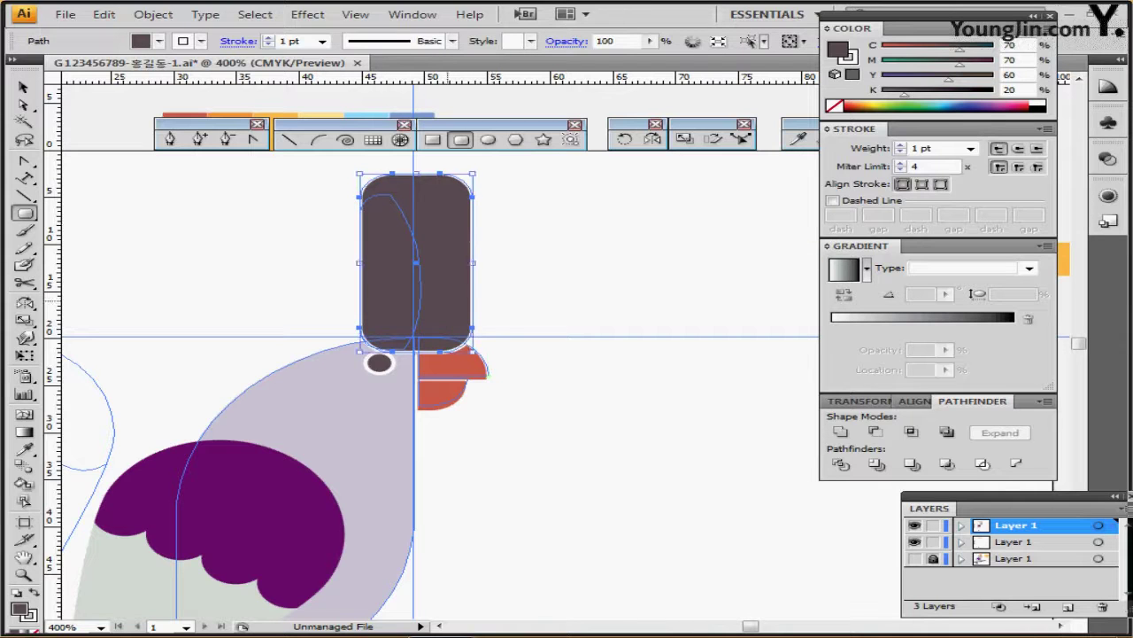
pyautogui.moveTo(447, 301); pyautogui.dragTo(453, 298)
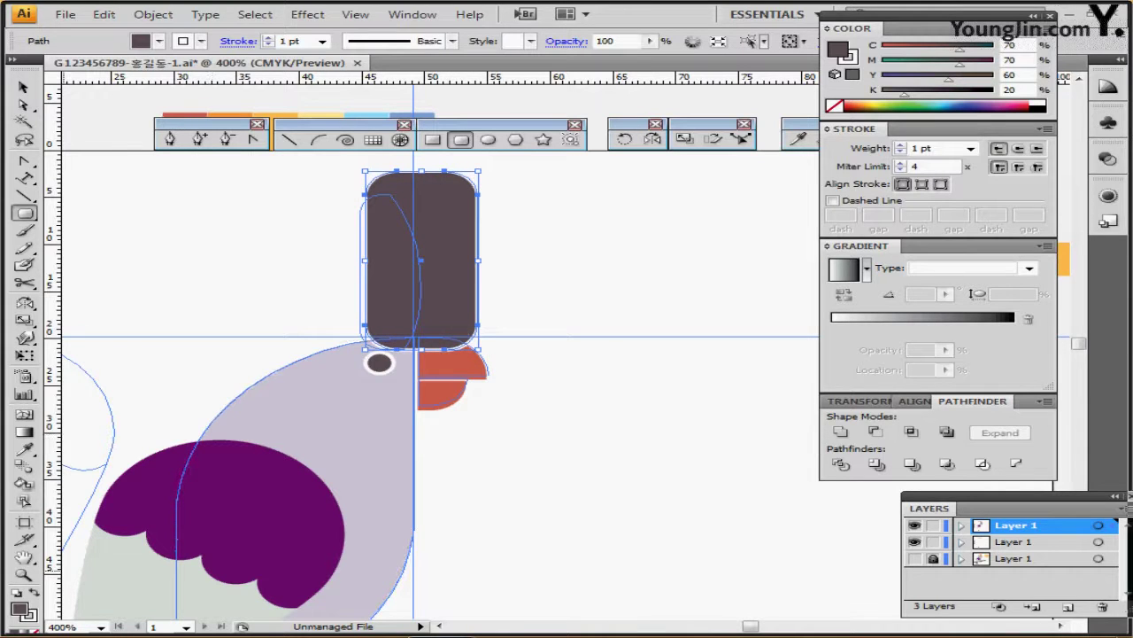
pyautogui.press('d')
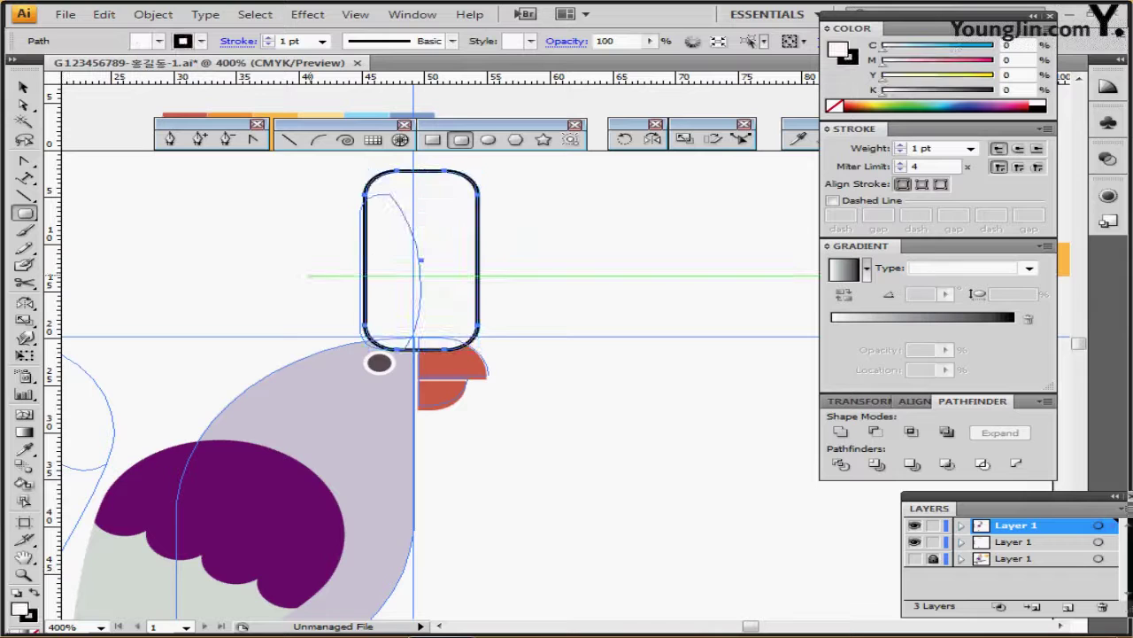
pyautogui.press('/')
pyautogui.hotkey('ctrl', 'shift', 'a')
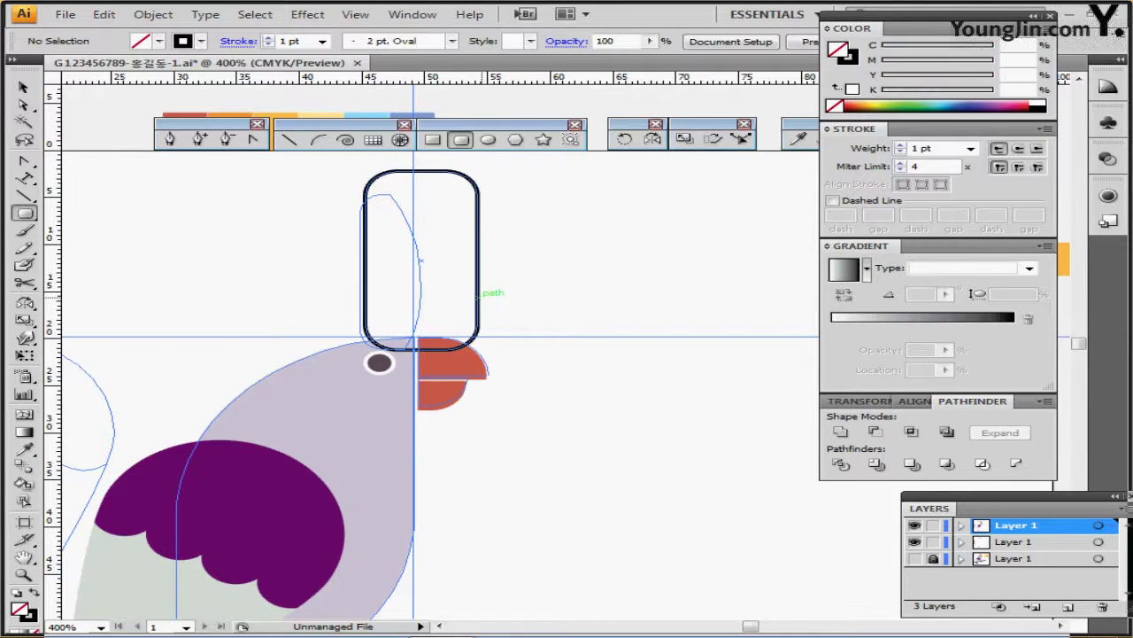
pyautogui.moveTo(479, 293); pyautogui.dragTo(476, 293)
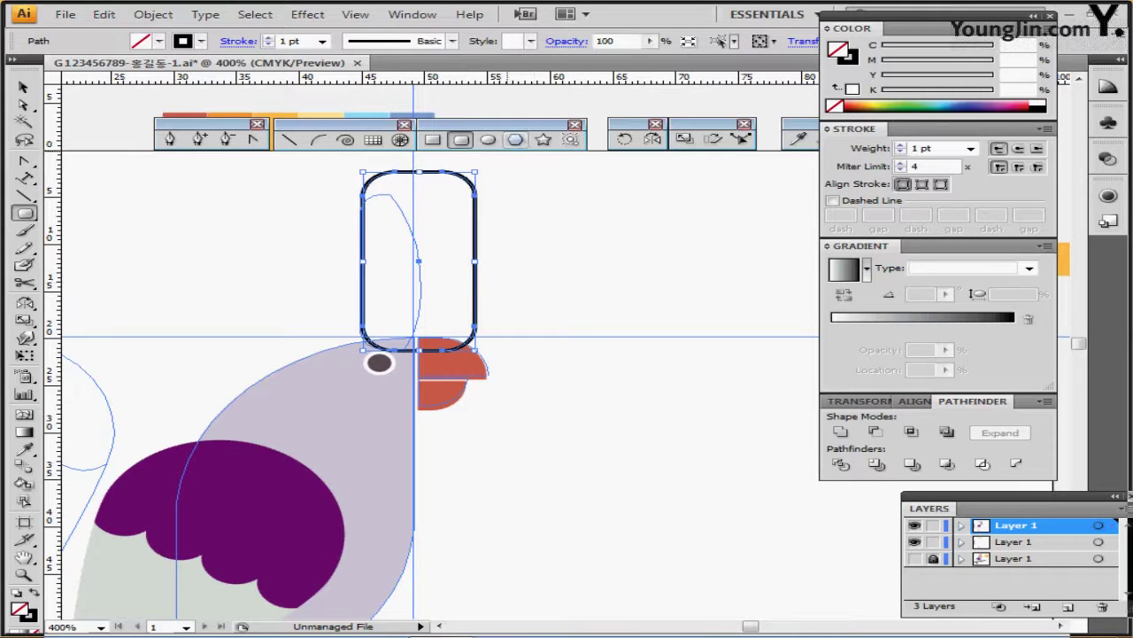
# - Draw a tall ellipse over the crest feather, tilt it slightly counterclockwise and fit its right side to the feather's curved edge
pyautogui.click(488, 139)
pyautogui.moveTo(310, 160); pyautogui.dragTo(420, 373)
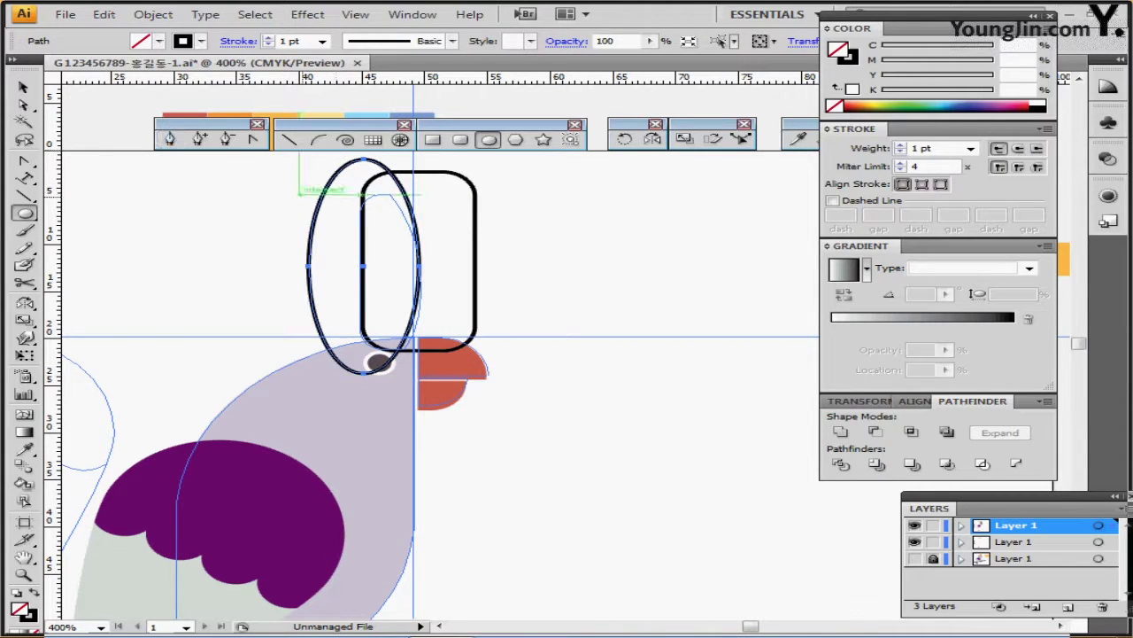
pyautogui.press('ctrl')
pyautogui.moveTo(307, 158); pyautogui.dragTo(276, 162)
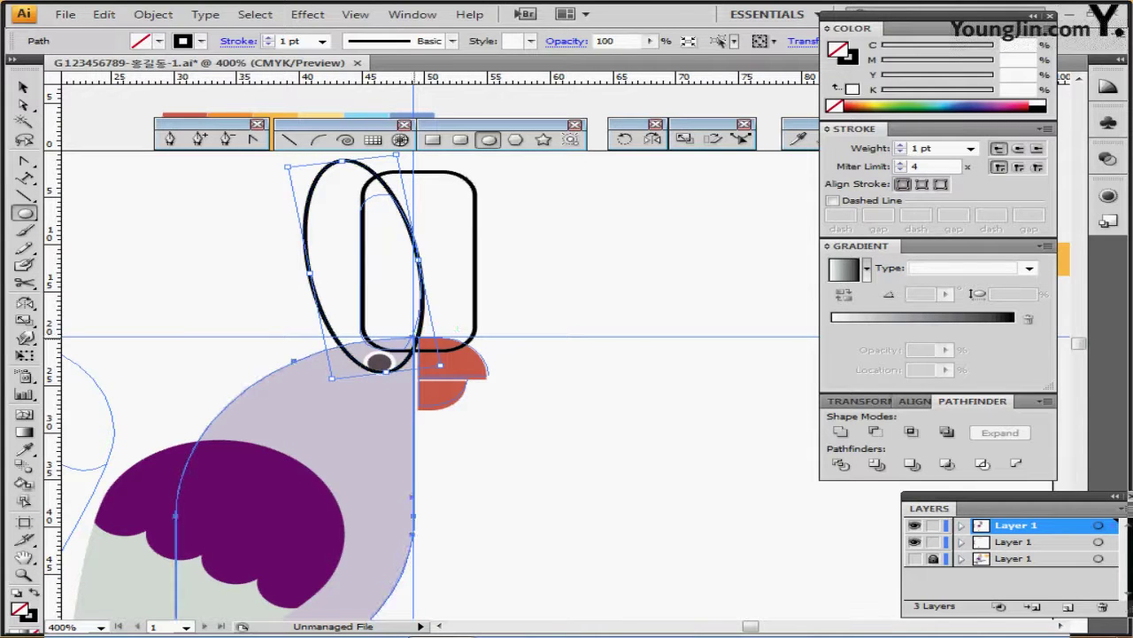
pyautogui.keyDown('ctrl'); pyautogui.click(412, 338); pyautogui.keyUp('ctrl')
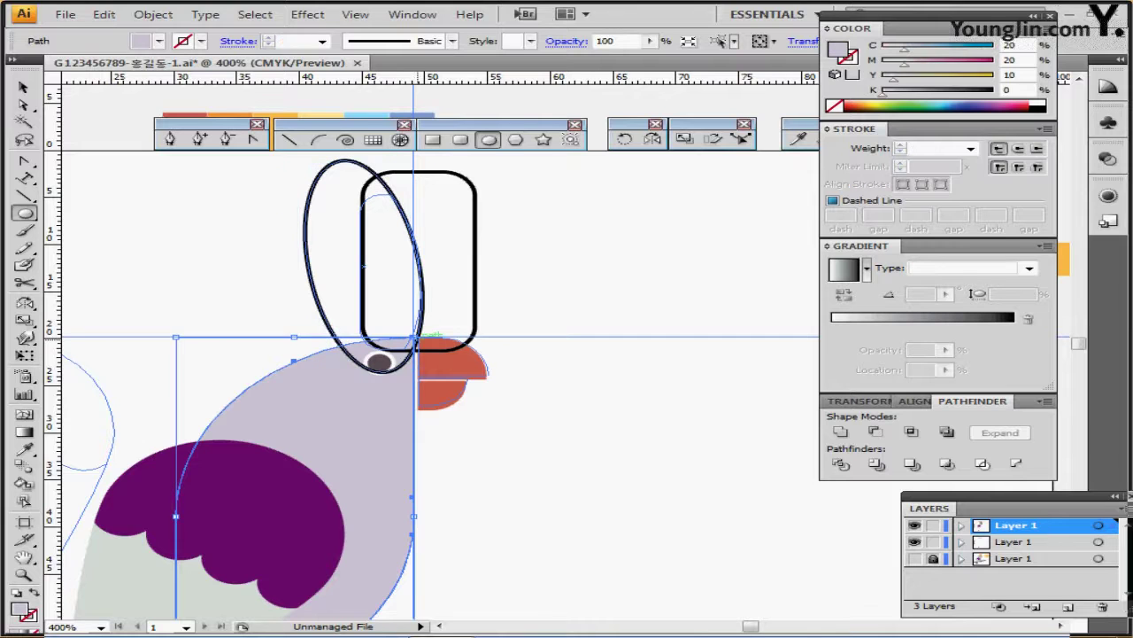
pyautogui.keyDown('ctrl'); pyautogui.click(424, 314); pyautogui.keyUp('ctrl')
pyautogui.moveTo(421, 314); pyautogui.dragTo(417, 308)
# - Shrink the rounded rectangle from its top right corner to match the feather outline's height, leaving nothing selected
pyautogui.keyDown('ctrl'); pyautogui.click(470, 182); pyautogui.keyUp('ctrl')
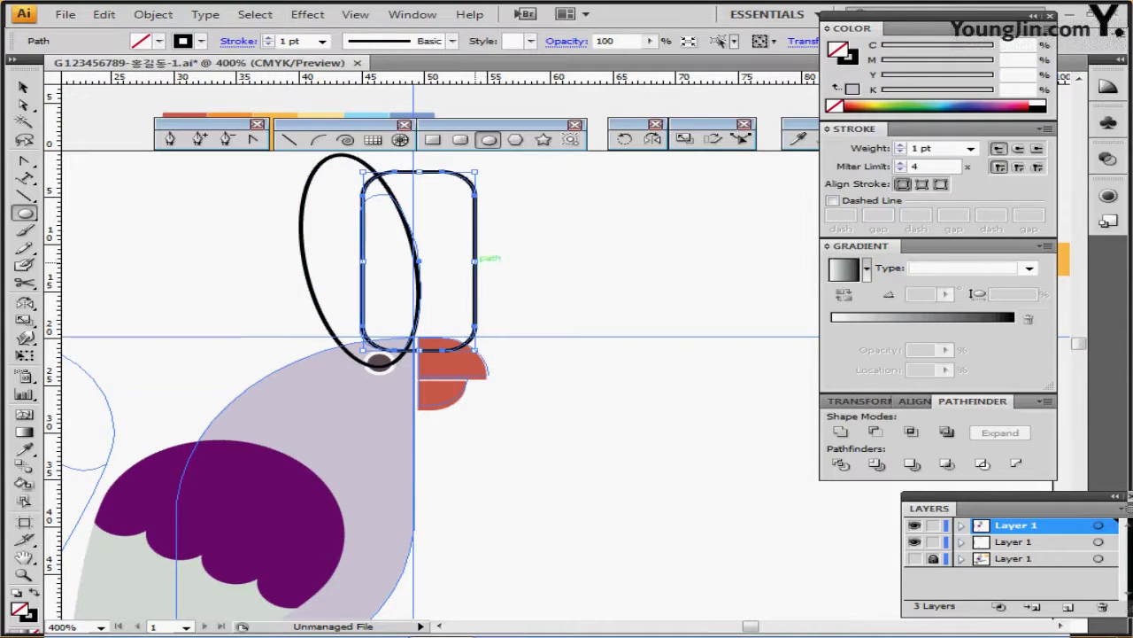
pyautogui.moveTo(475, 174); pyautogui.dragTo(451, 193)
pyautogui.hotkey('ctrl', 'shift', 'a')
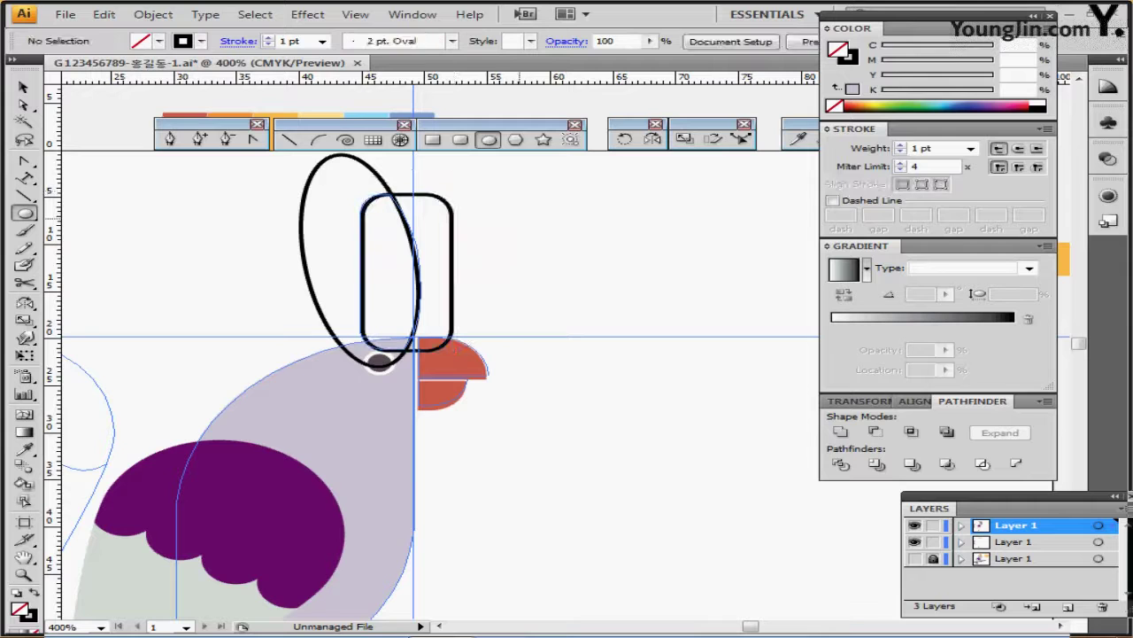
# - Intersect the ellipse and the rounded rectangle, keeping only their overlap as the crest feather
pyautogui.moveTo(540, 197); pyautogui.dragTo(361, 259)
pyautogui.moveTo(492, 291); pyautogui.dragTo(528, 303)
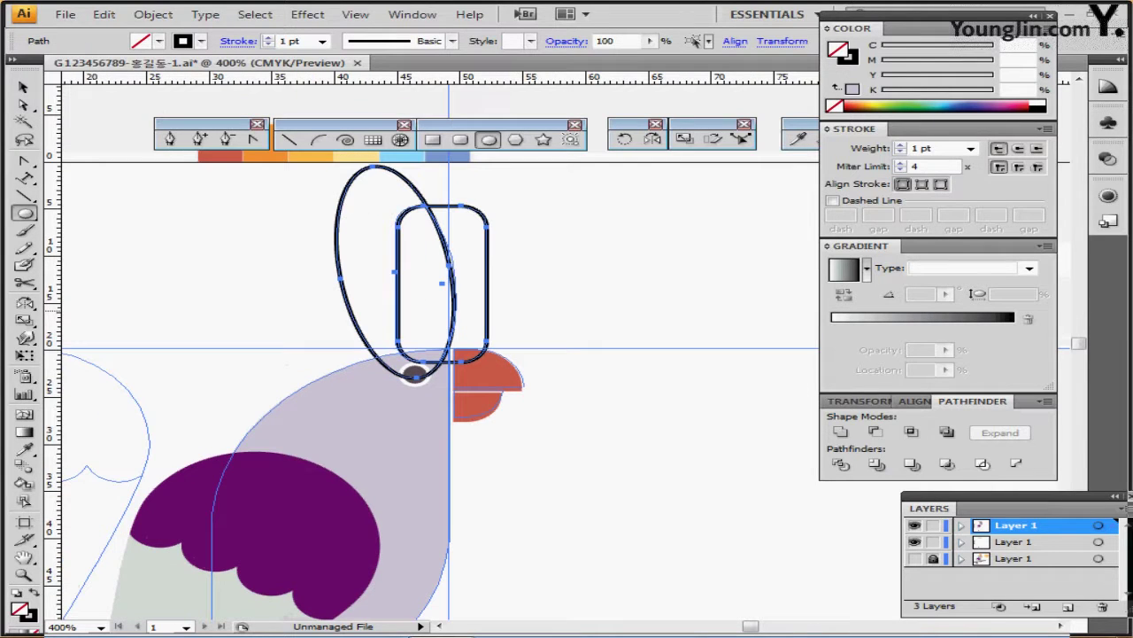
pyautogui.moveTo(562, 201); pyautogui.dragTo(409, 265)
pyautogui.hotkey('ctrl', 'shift', 'b')
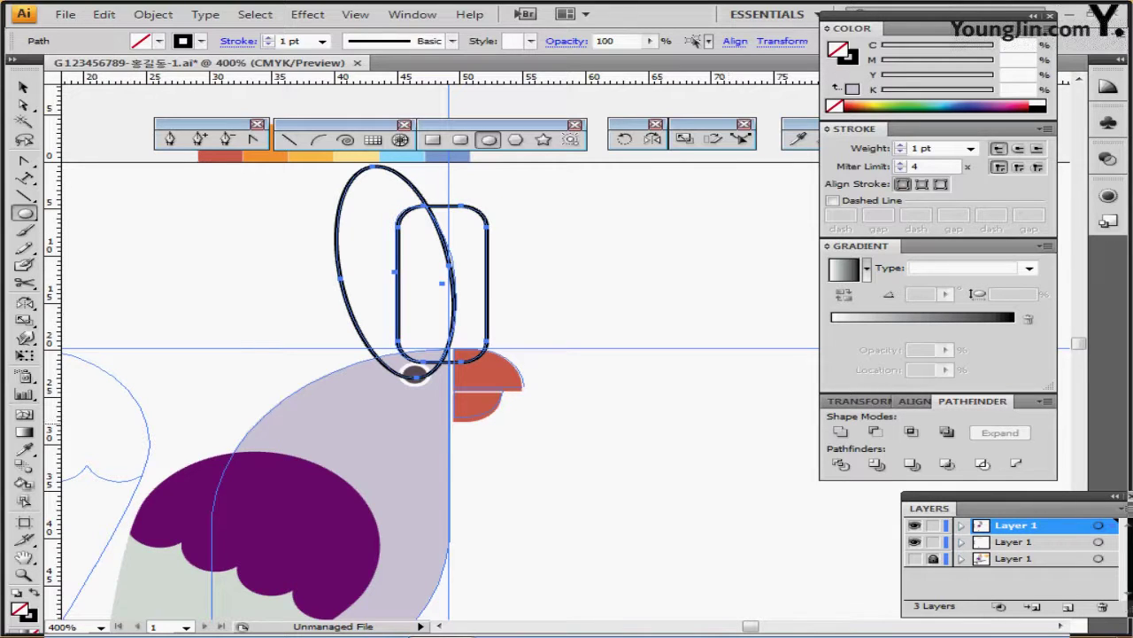
pyautogui.click(911, 431)
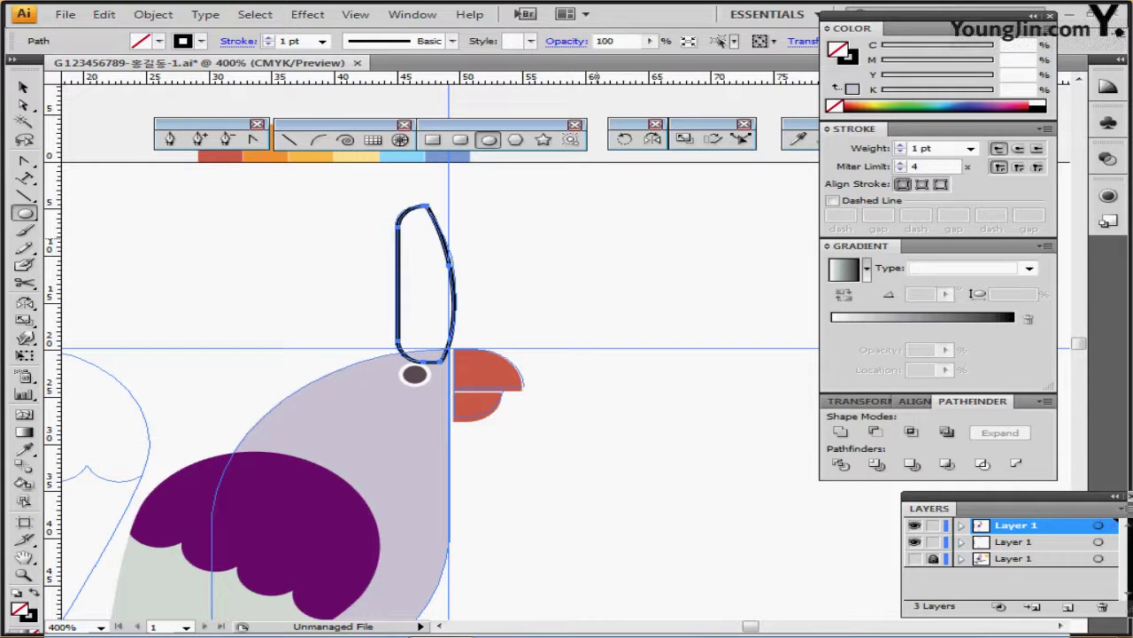
# - Apply the red swatch's color to the crest feather, send it behind the head and hide the outline guide layer
pyautogui.moveTo(425, 348); pyautogui.dragTo(571, 307)
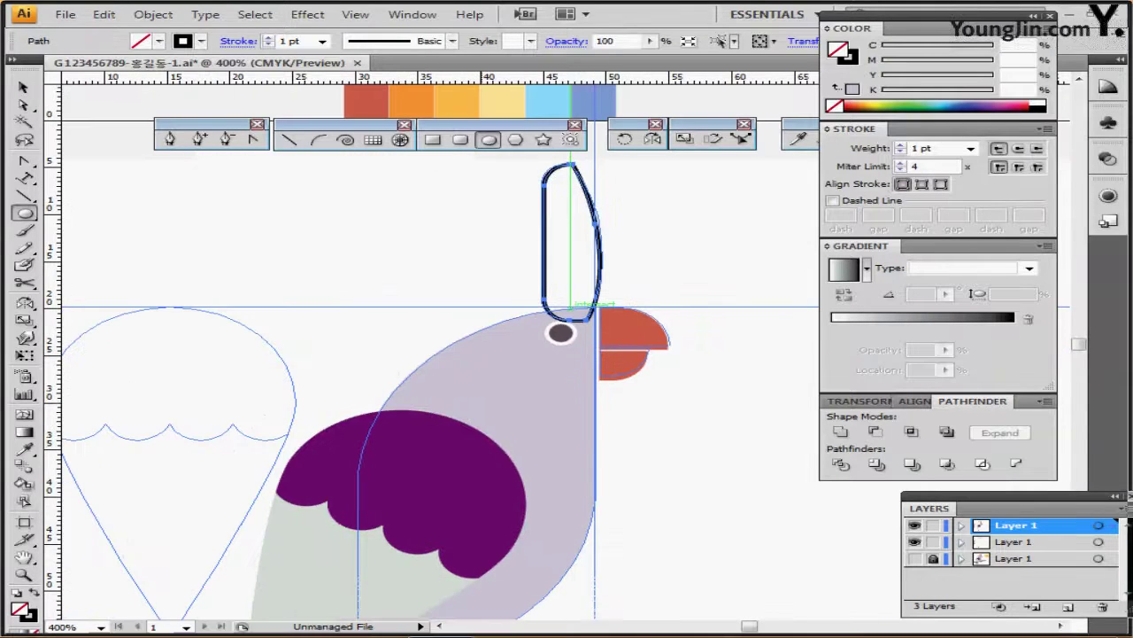
pyautogui.moveTo(424, 350); pyautogui.dragTo(466, 400)
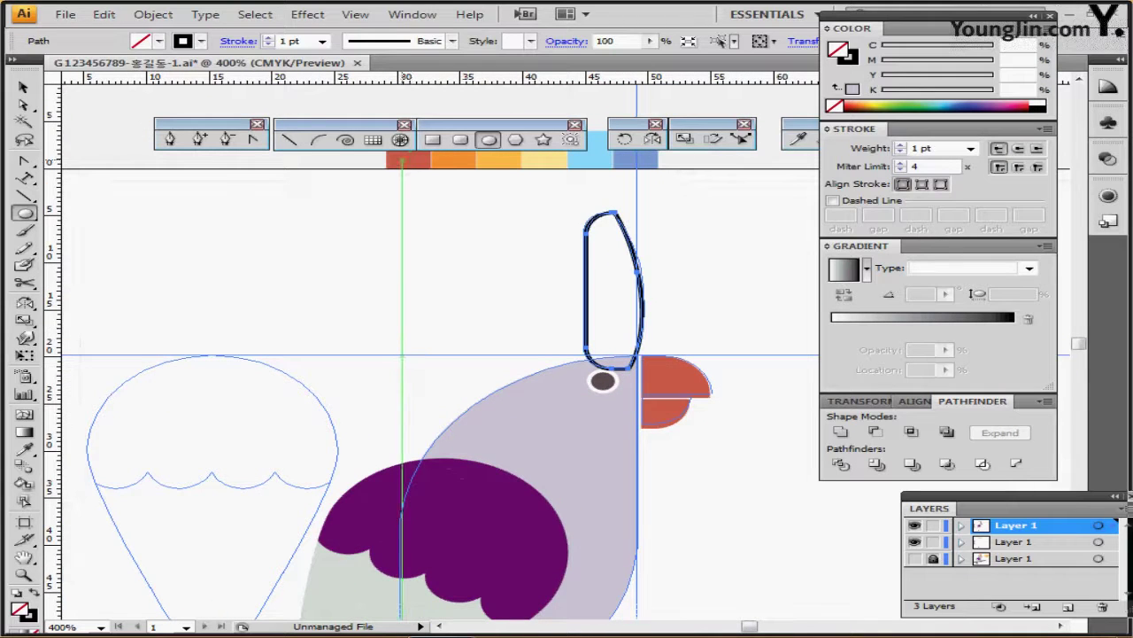
pyautogui.press('i')
pyautogui.click(403, 159)
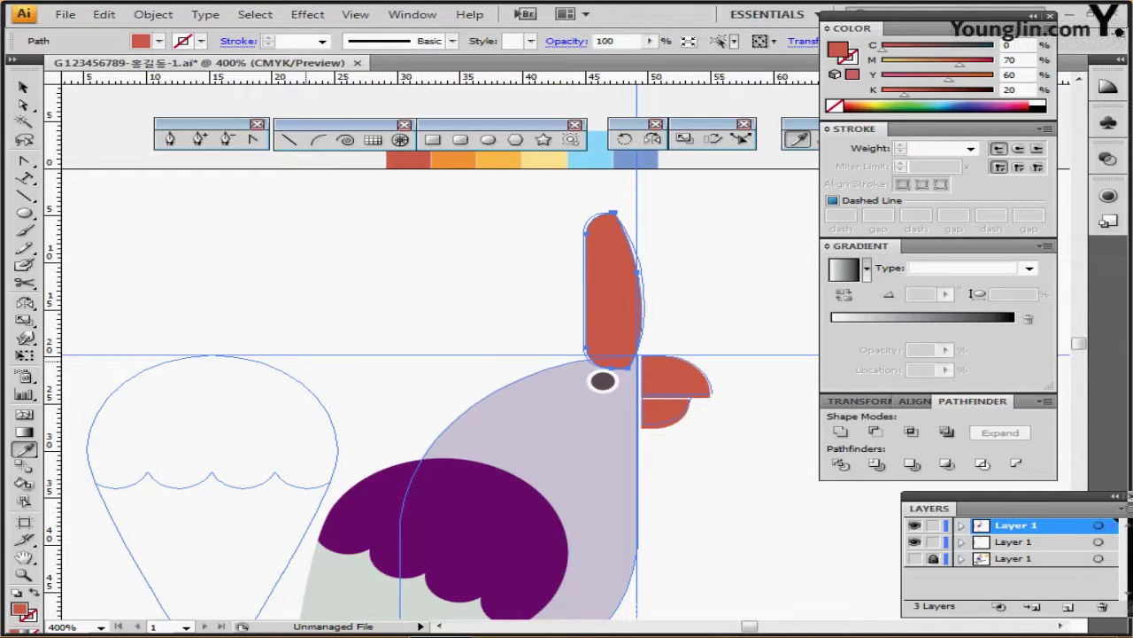
pyautogui.hotkey('ctrl', 'shift', '[')
pyautogui.moveTo(375, 332); pyautogui.dragTo(294, 294)
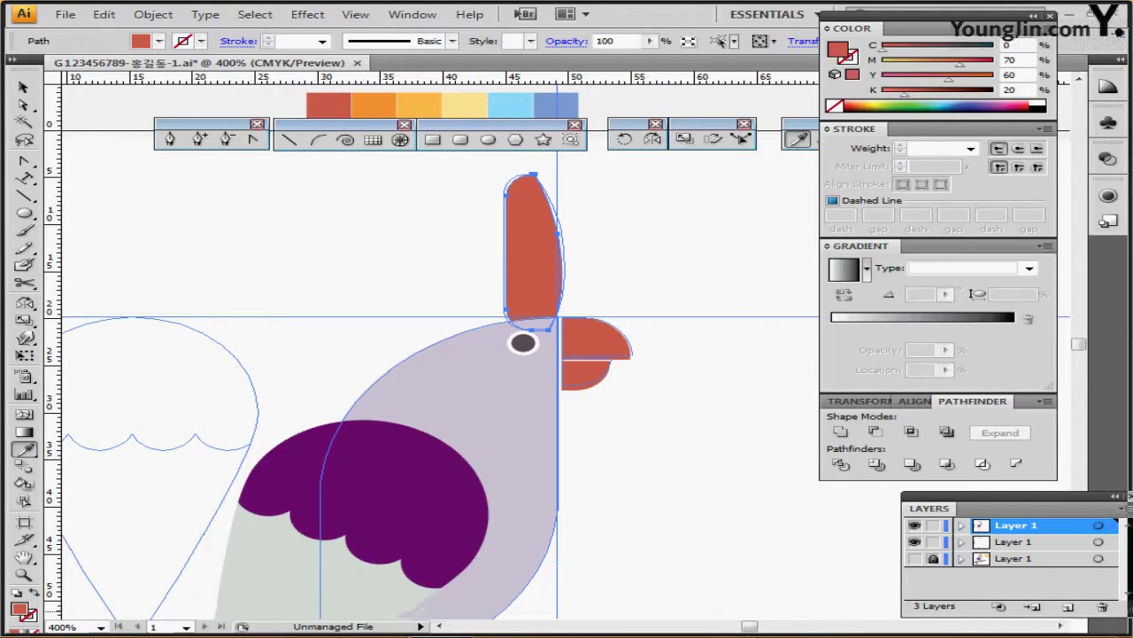
pyautogui.click(915, 541)
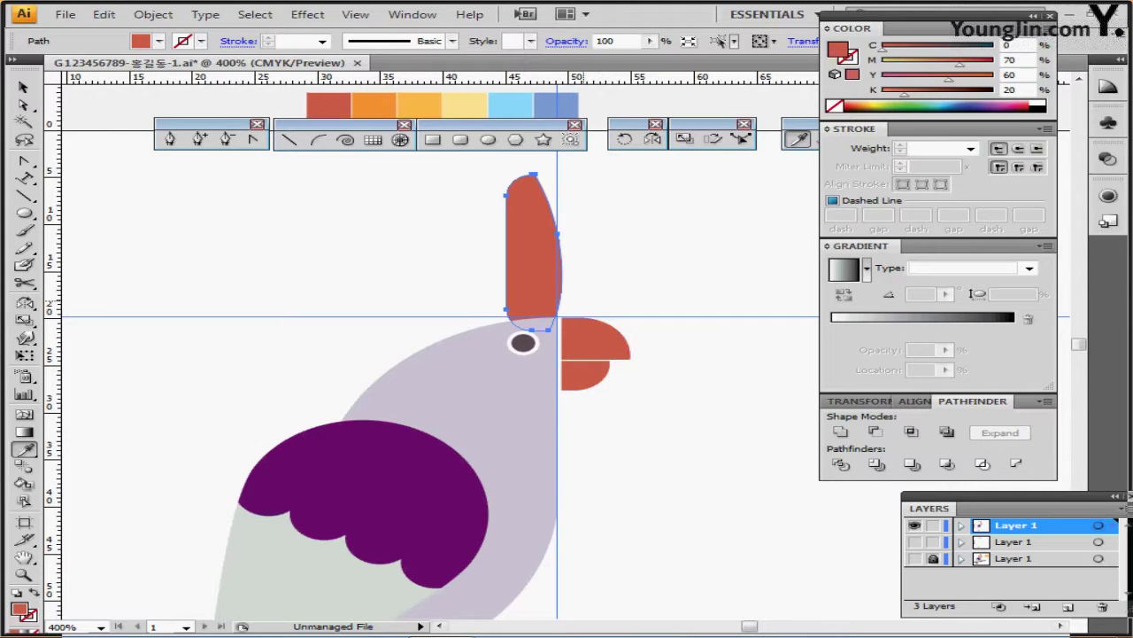
# - Create a copy of the red crest feather rotated 20° about its bottom anchor point
pyautogui.moveTo(542, 329); pyautogui.dragTo(501, 309)
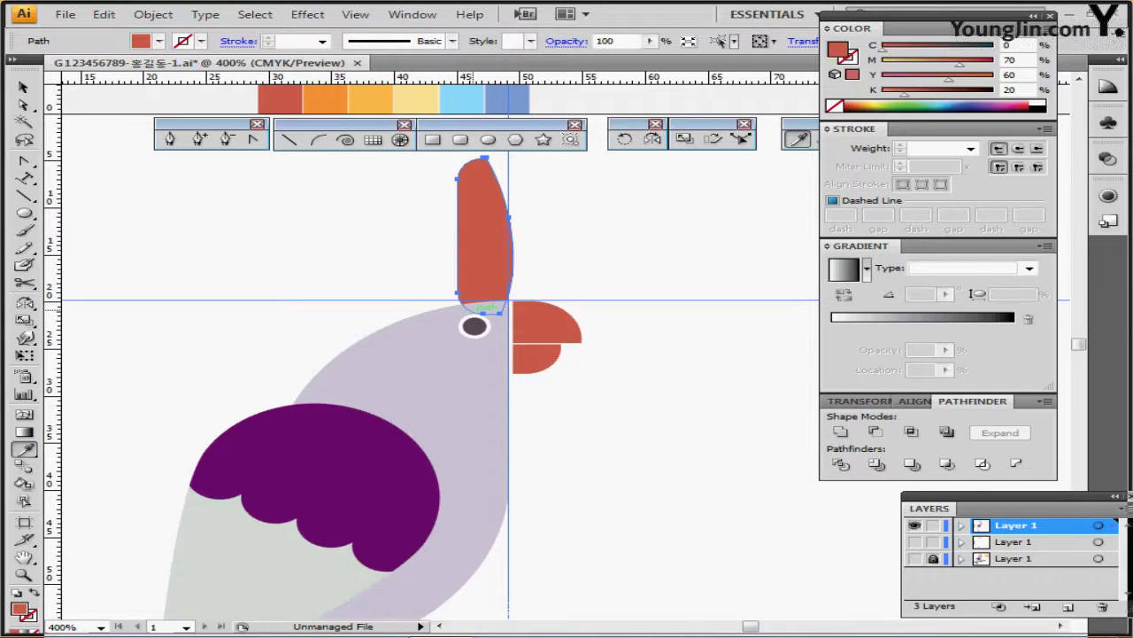
pyautogui.press('ctrl')
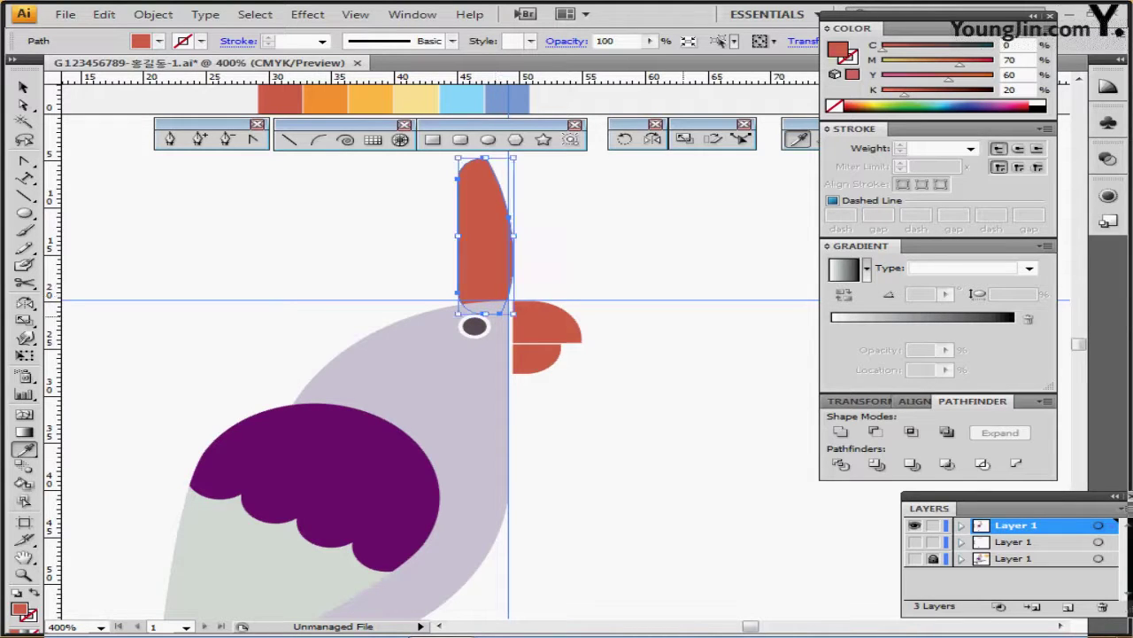
pyautogui.click(623, 139)
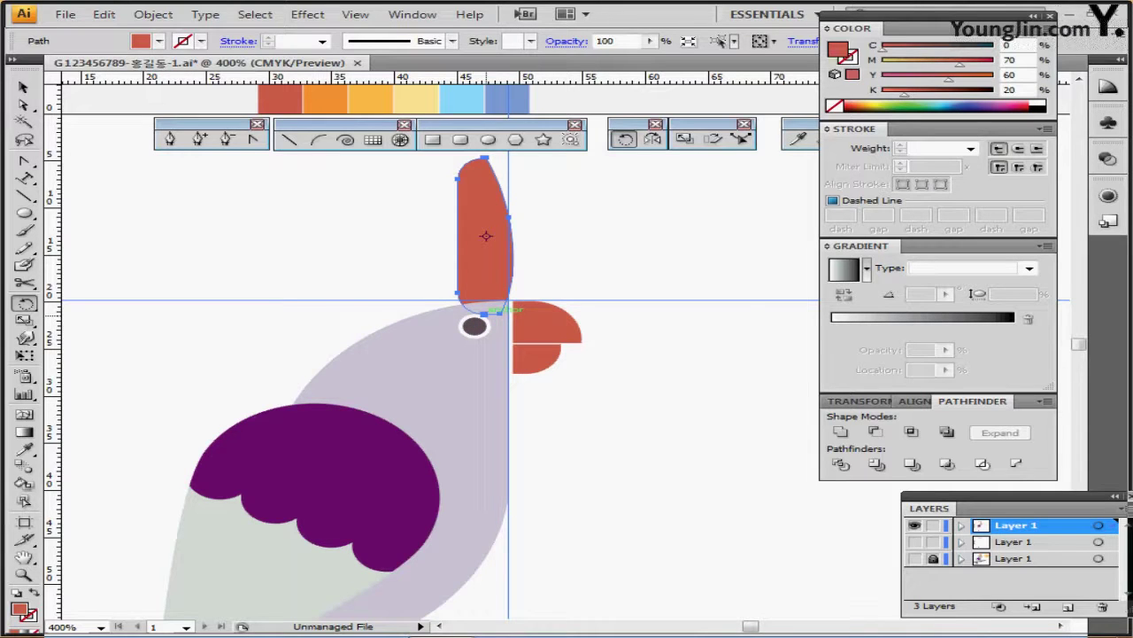
pyautogui.keyDown('alt'); pyautogui.click(493, 312); pyautogui.keyUp('alt')
pyautogui.moveTo(532, 254); pyautogui.dragTo(654, 318)
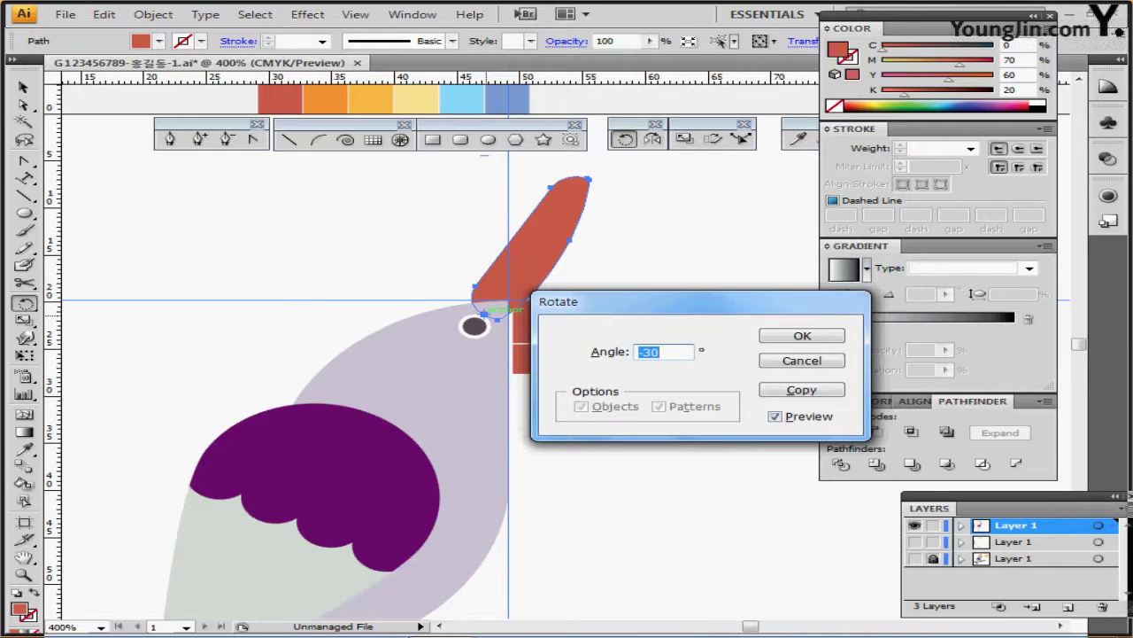
pyautogui.write('20')
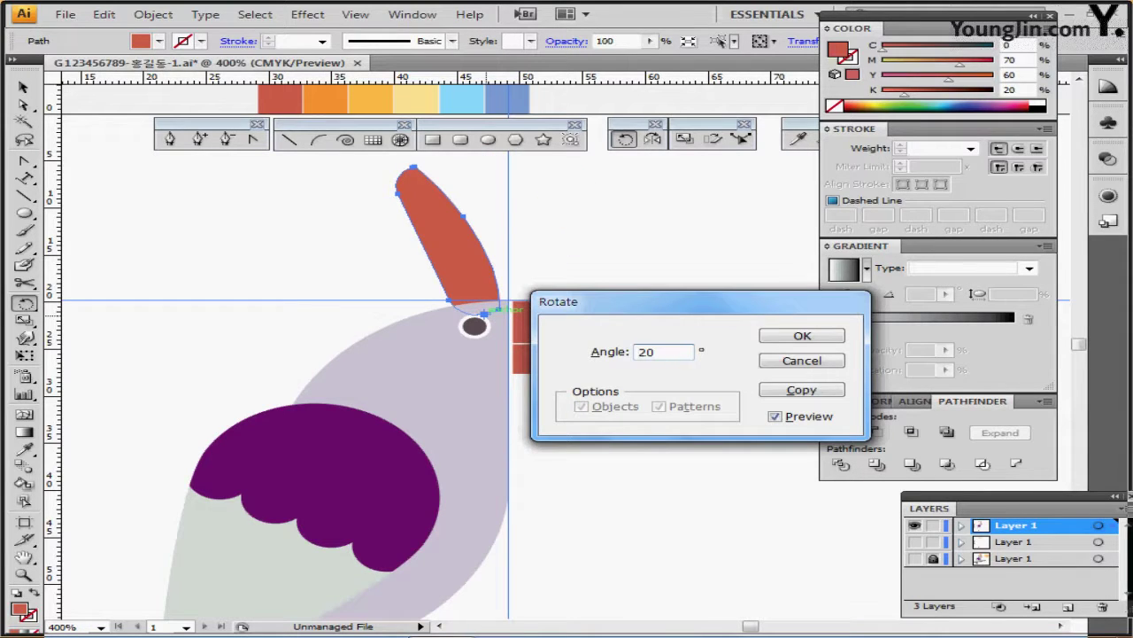
pyautogui.press('Return')
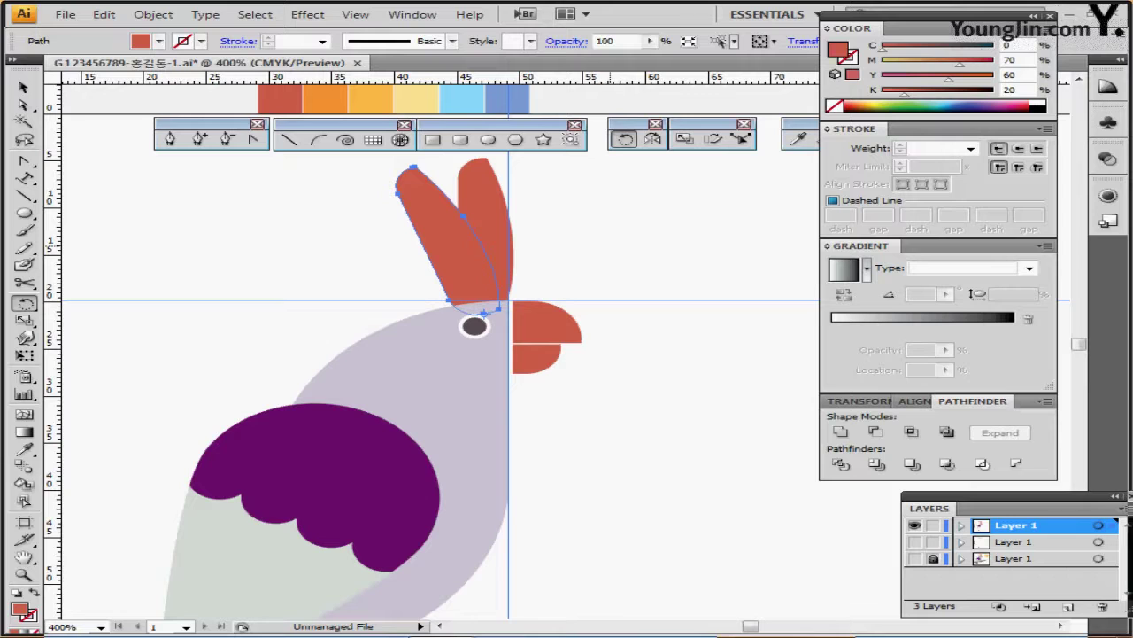
# - Repeat the rotated copy four more times to fan out six crest feathers, leaving nothing selected
pyautogui.press('ctrl')
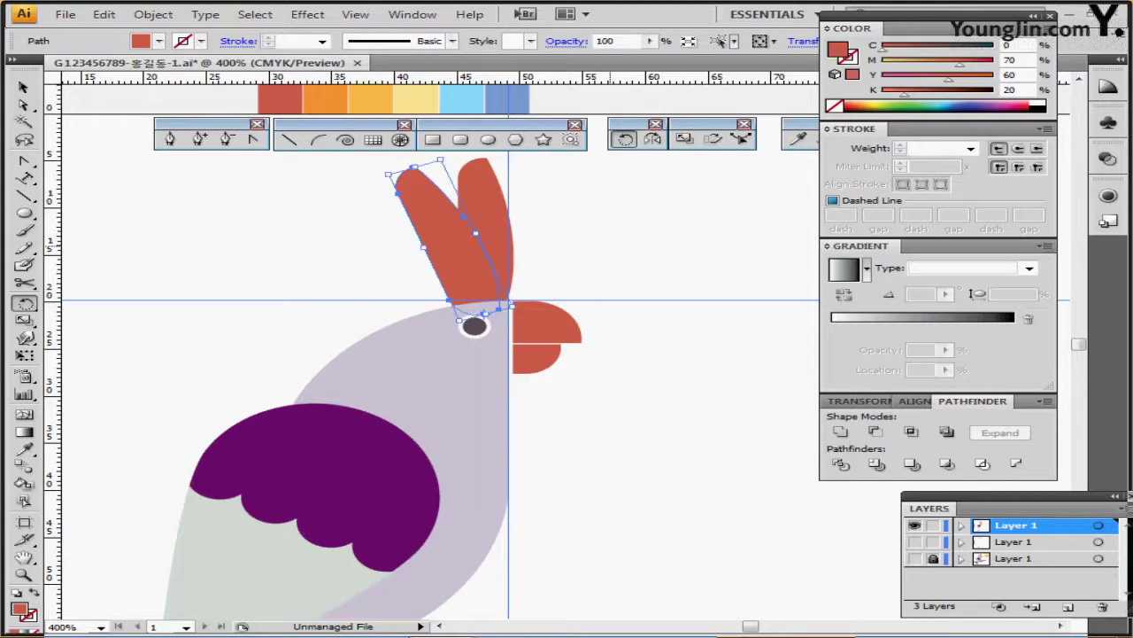
pyautogui.hotkey('ctrl', 'd')
pyautogui.hotkey('ctrl', 'd')
pyautogui.hotkey('ctrl', 'd')
pyautogui.hotkey('ctrl', 'd')
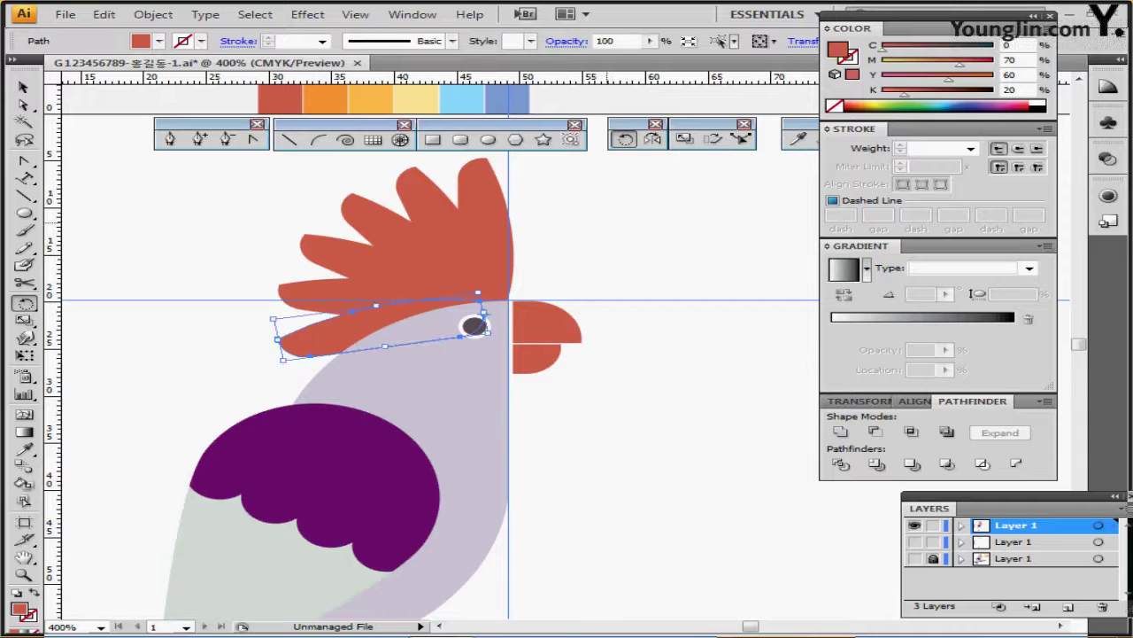
pyautogui.keyDown('ctrl'); pyautogui.click(610, 245); pyautogui.keyUp('ctrl')
# - Recolor the second, third and fourth crest feathers from the beak side with the orange, amber and pale yellow swatches
pyautogui.moveTo(538, 185); pyautogui.dragTo(531, 275)
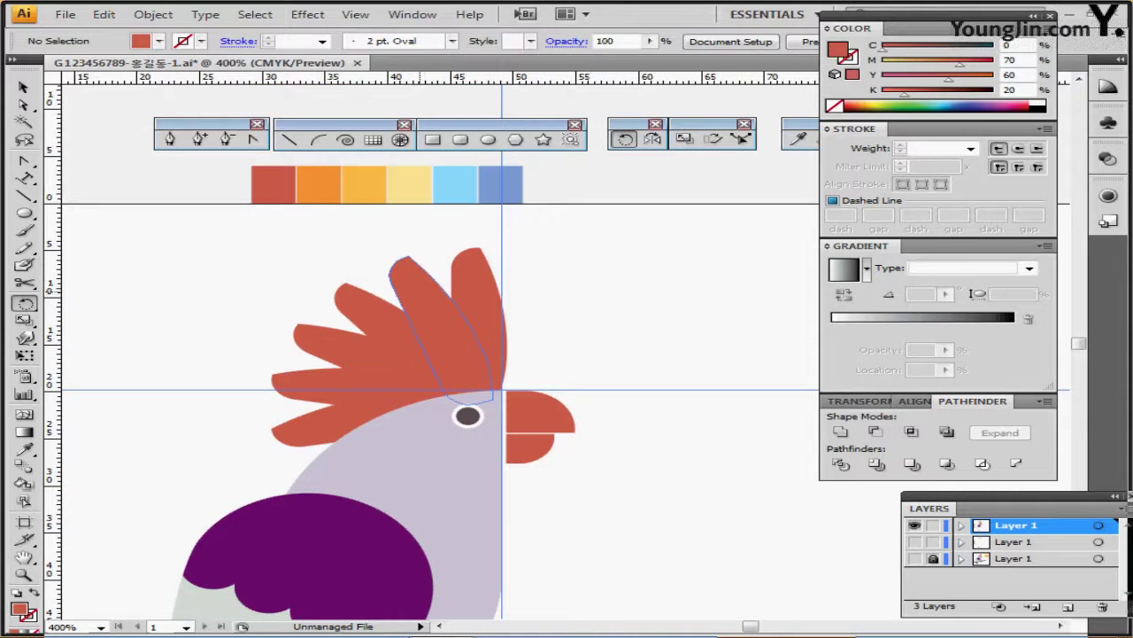
pyautogui.keyDown('ctrl'); pyautogui.click(419, 293); pyautogui.keyUp('ctrl')
pyautogui.click(798, 139)
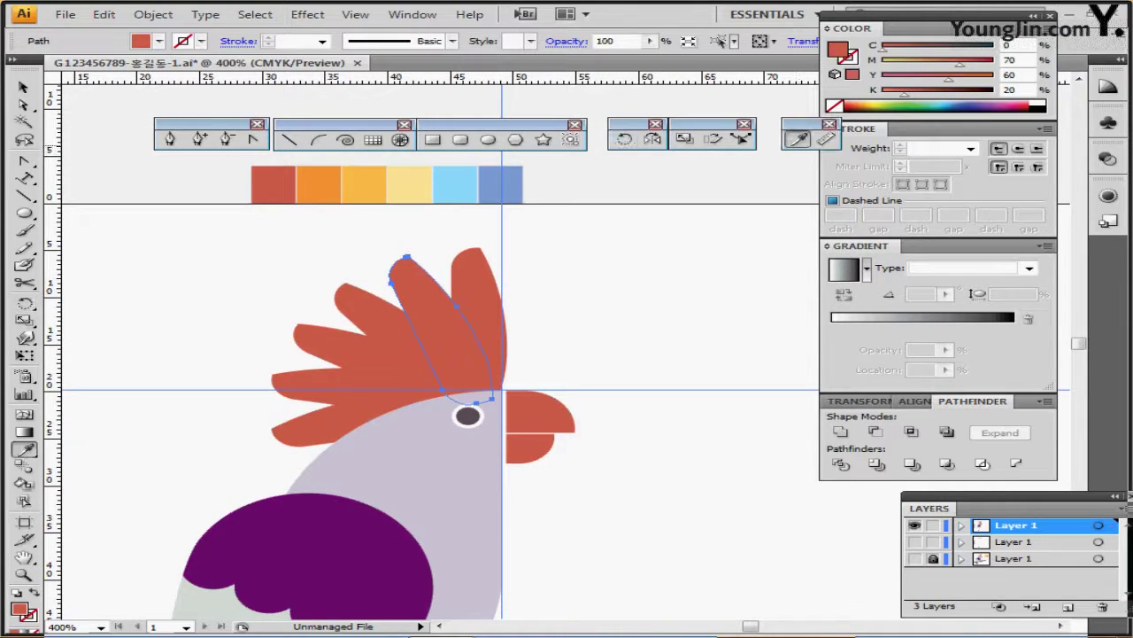
pyautogui.click(321, 184)
pyautogui.keyDown('ctrl'); pyautogui.click(372, 317); pyautogui.keyUp('ctrl')
pyautogui.click(363, 183)
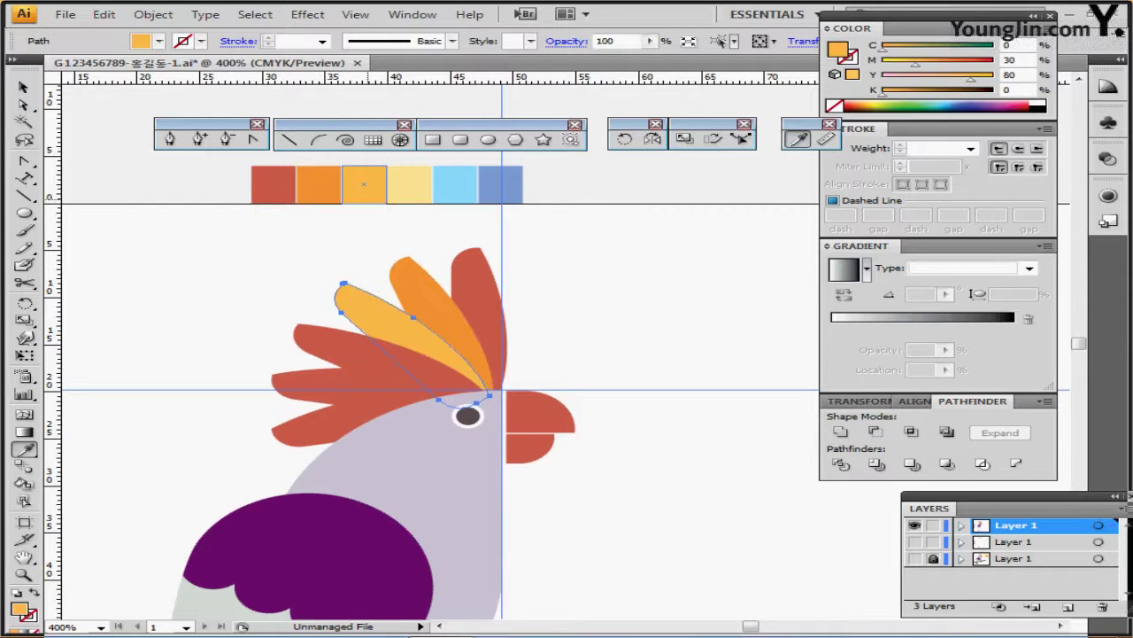
pyautogui.keyDown('ctrl'); pyautogui.click(346, 350); pyautogui.keyUp('ctrl')
pyautogui.click(409, 183)
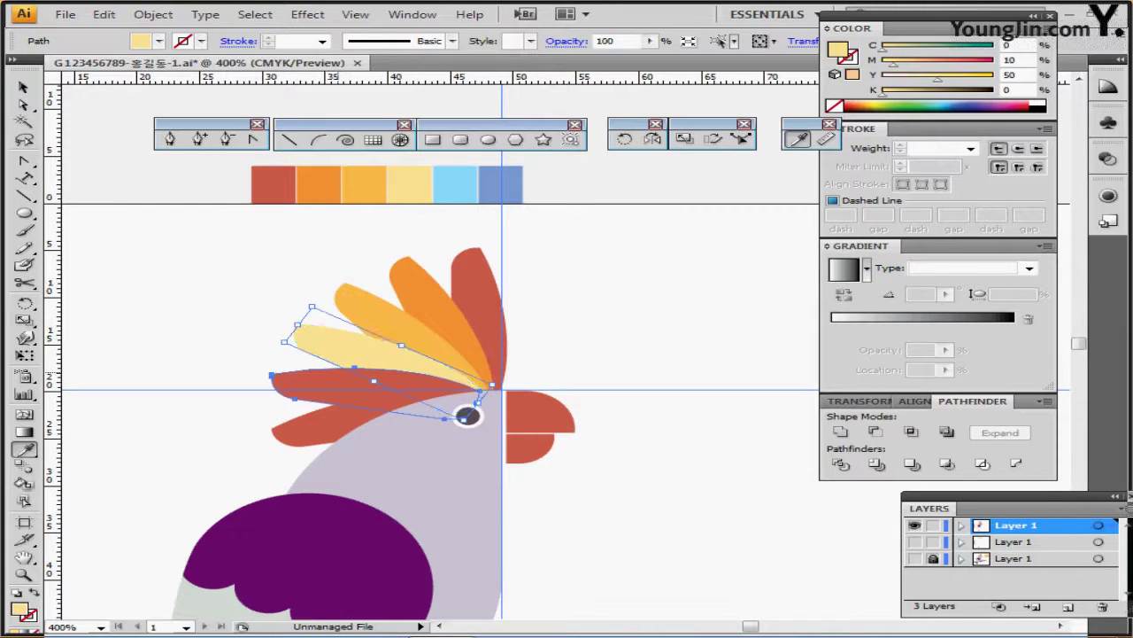
# - Recolor the two lowest crest feathers with the sky blue and medium blue swatches, leaving nothing selected
pyautogui.keyDown('ctrl'); pyautogui.click(339, 375); pyautogui.keyUp('ctrl')
pyautogui.click(455, 185)
pyautogui.keyDown('ctrl'); pyautogui.click(329, 424); pyautogui.keyUp('ctrl')
pyautogui.click(500, 184)
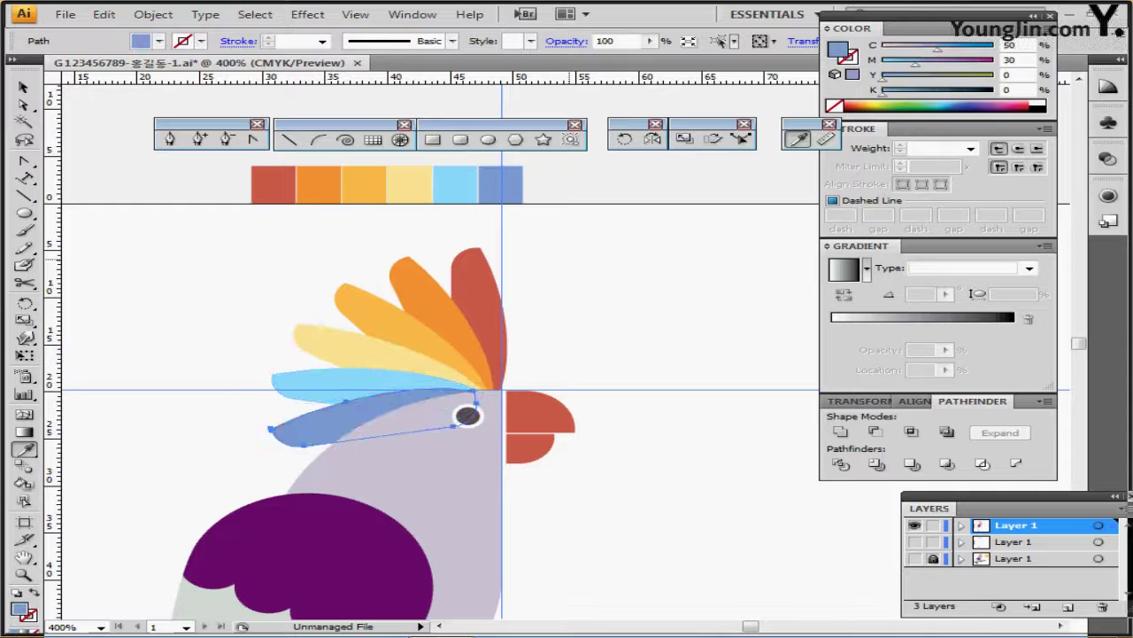
pyautogui.keyDown('ctrl'); pyautogui.click(602, 413); pyautogui.keyUp('ctrl')
# - Draw a 10 by 25 mm rounded rectangle with a 2 mm corner radius in the empty area beside the parrot's beak
pyautogui.hotkey('ctrl', '-')
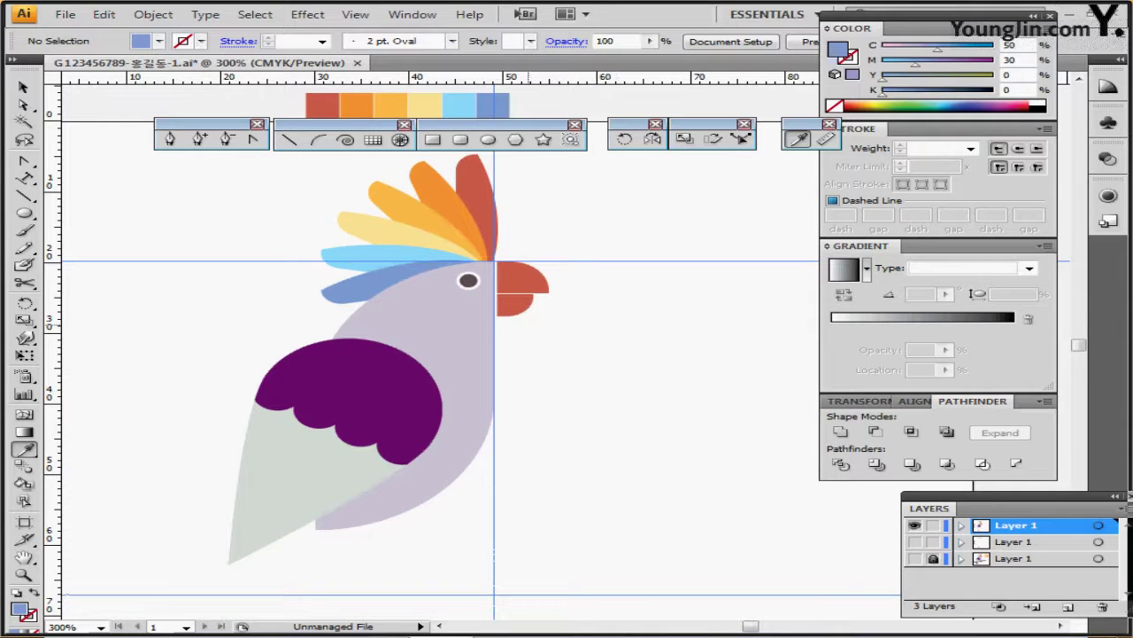
pyautogui.click(459, 139)
pyautogui.hscroll(2, 496, 337)
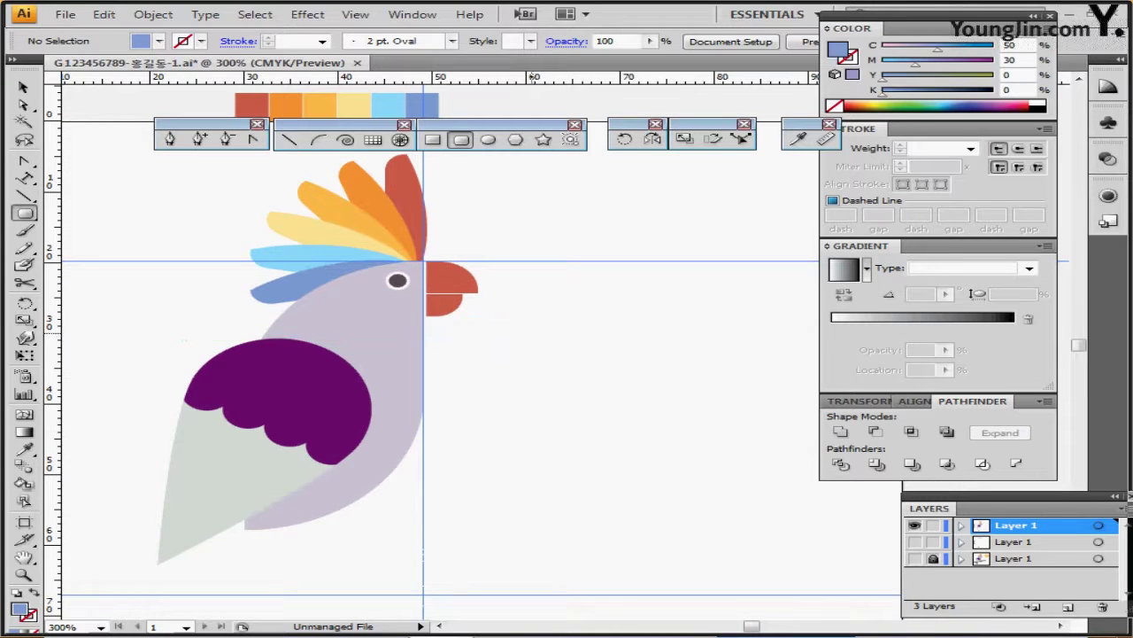
pyautogui.click(555, 293)
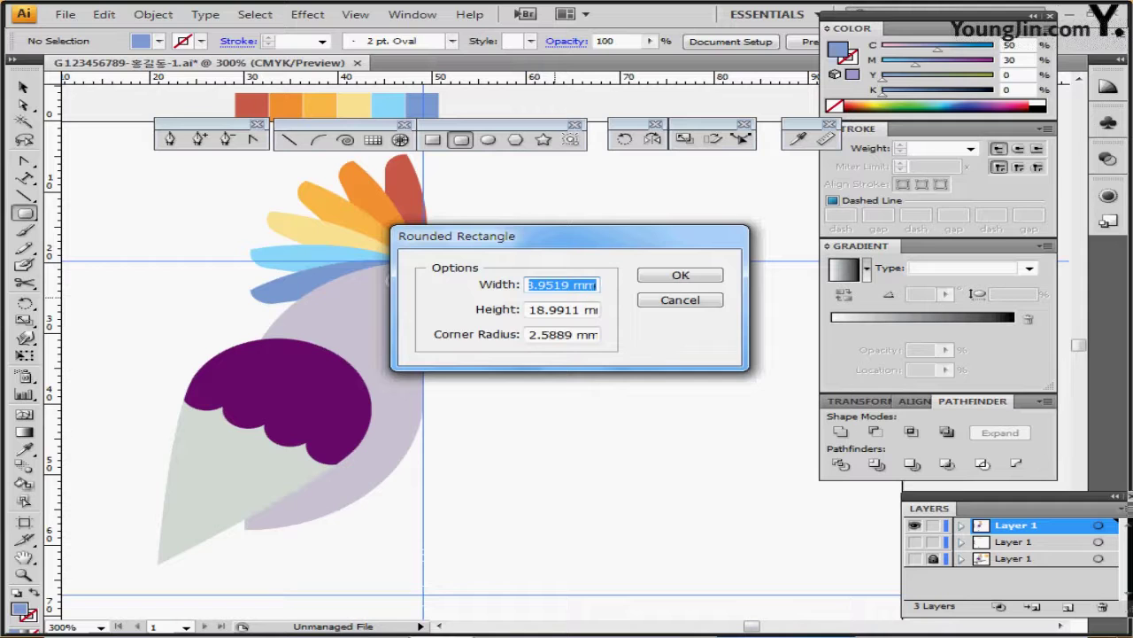
pyautogui.write('10')
pyautogui.press('Tab')
pyautogui.write('25')
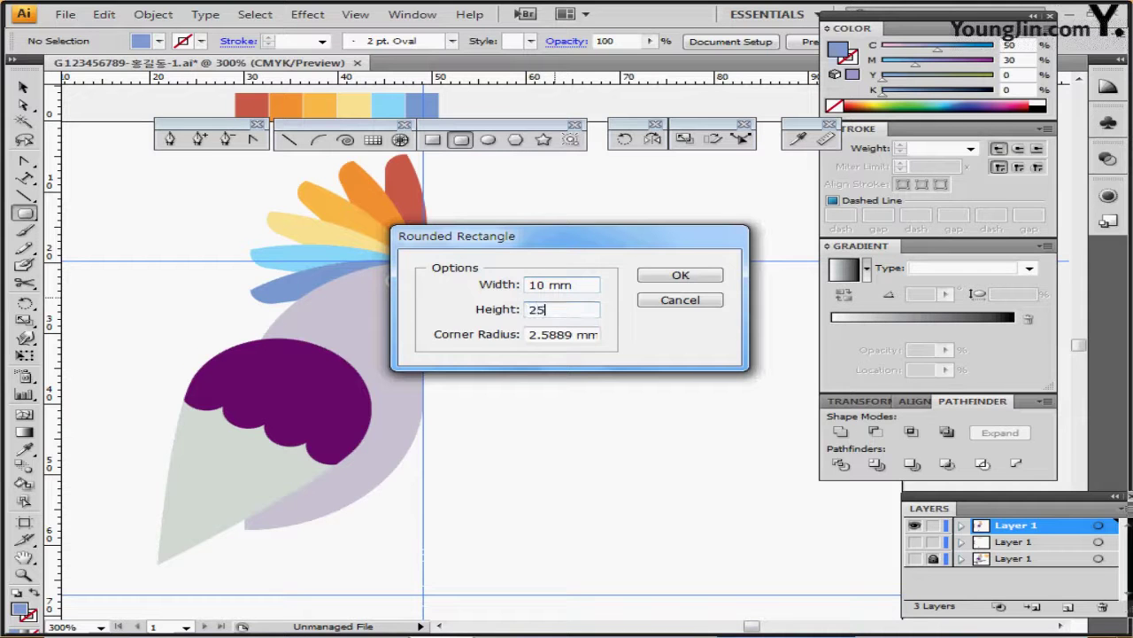
pyautogui.press('Tab')
pyautogui.write('2')
pyautogui.press('Return')
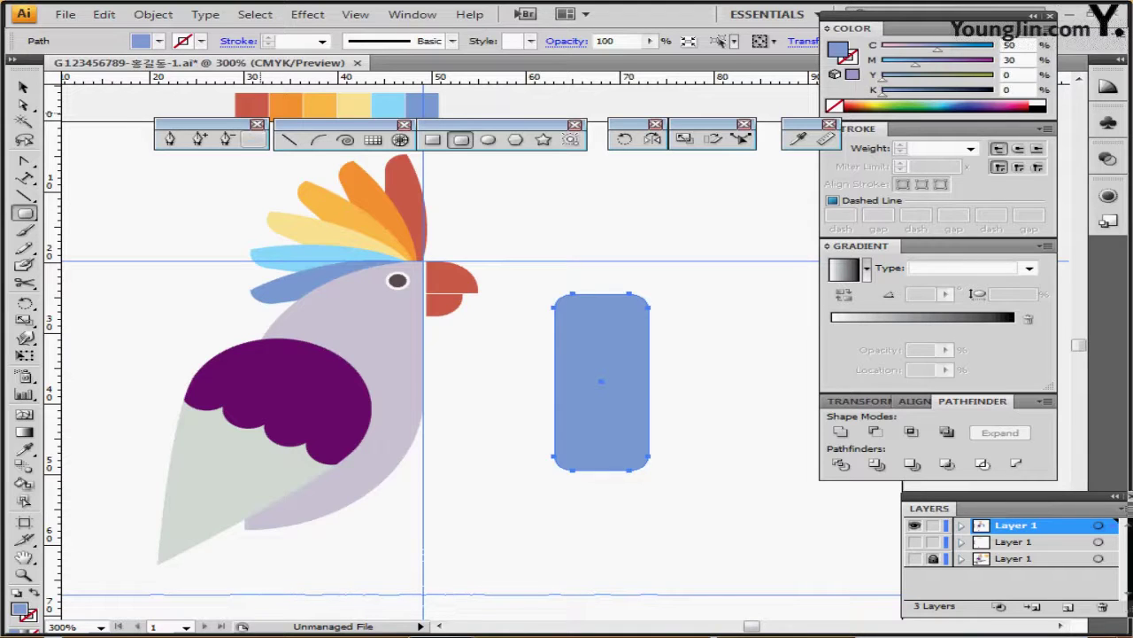
# - Scale the upper anchor points of the rounded rectangle inward so it tapers toward the top
pyautogui.click(24, 105)
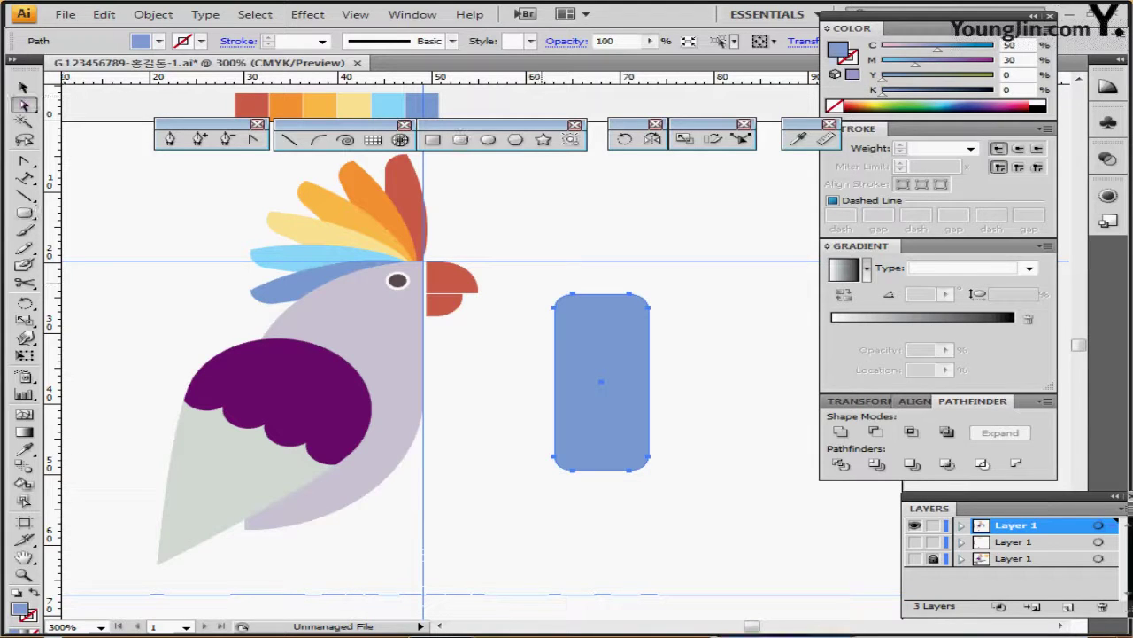
pyautogui.moveTo(539, 270); pyautogui.dragTo(665, 329)
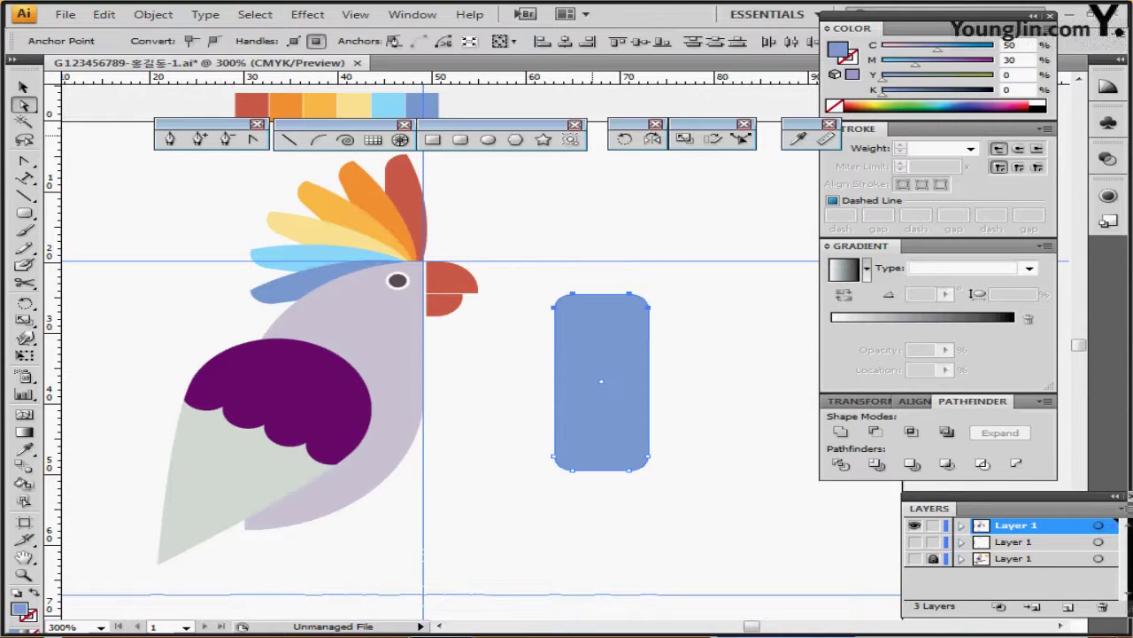
pyautogui.click(683, 139)
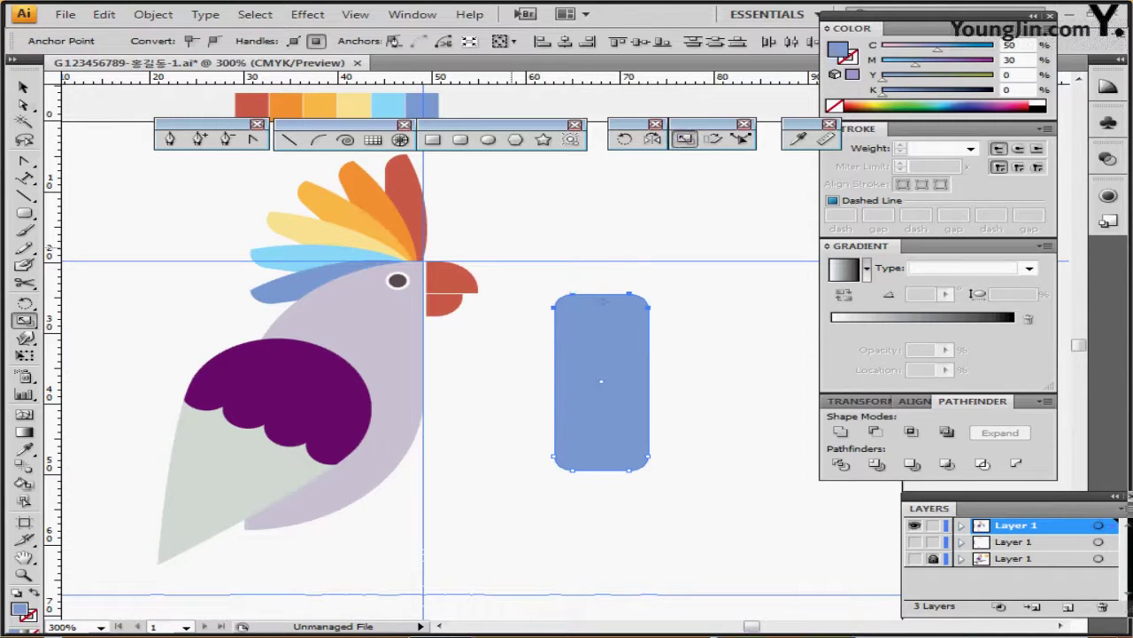
pyautogui.moveTo(513, 248); pyautogui.dragTo(560, 245)
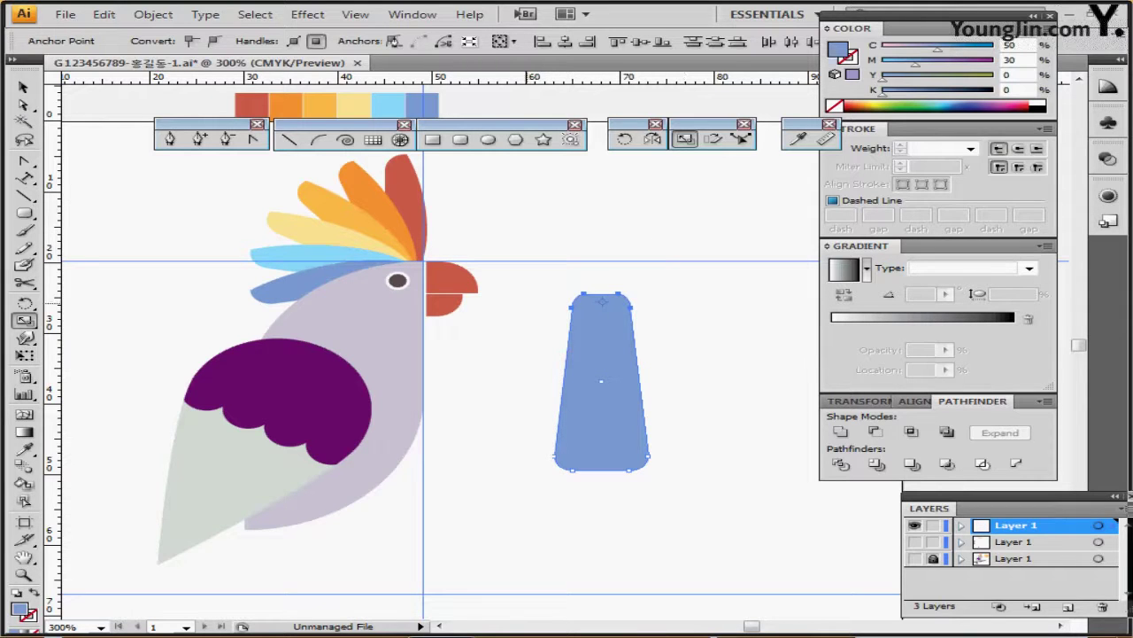
# - Move the tapered blue shape to the empty area below and left of the parrot's wing, leaving nothing selected
pyautogui.hotkey('ctrl', '-')
pyautogui.scroll(-2, 531, 354)
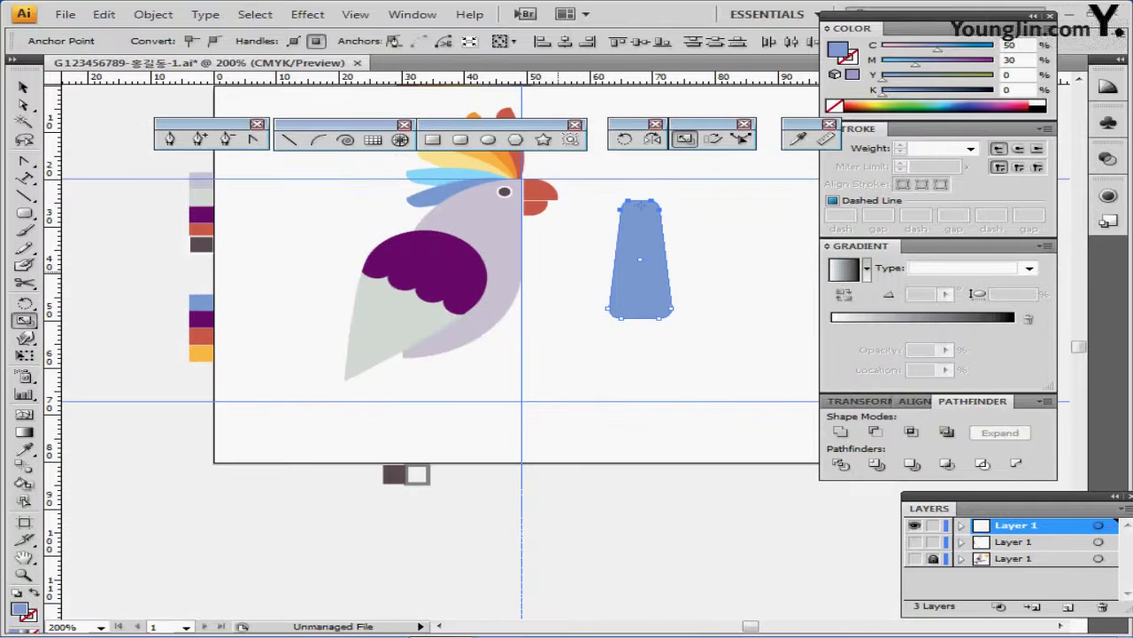
pyautogui.moveTo(651, 283); pyautogui.dragTo(306, 387)
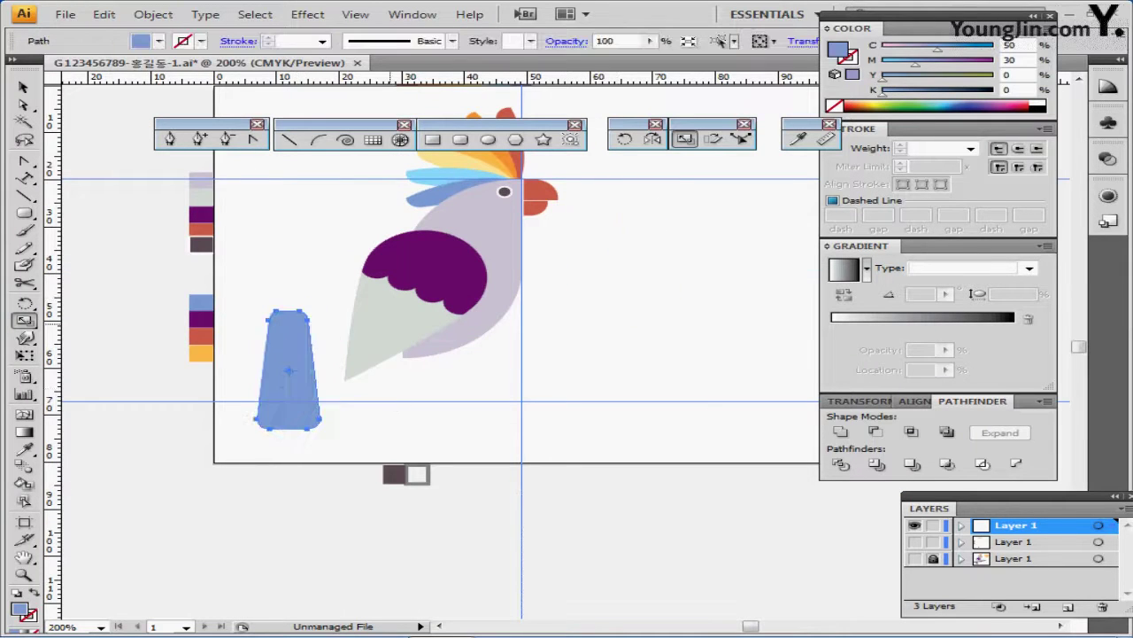
pyautogui.hotkey('ctrl', '+')
pyautogui.scroll(1, 292, 328)
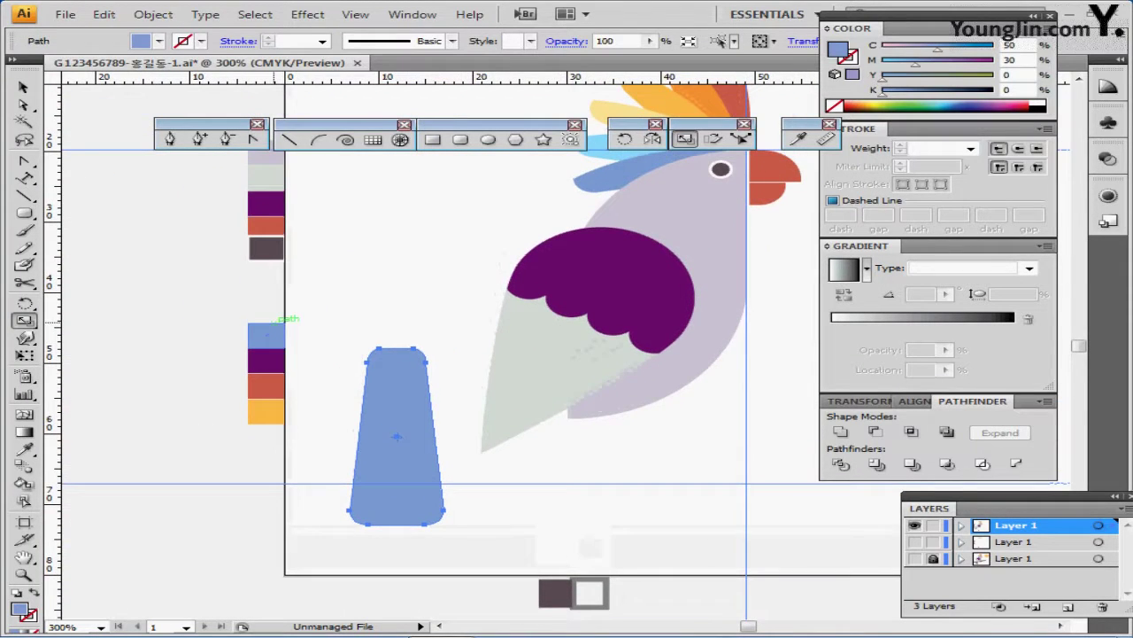
pyautogui.press('i')
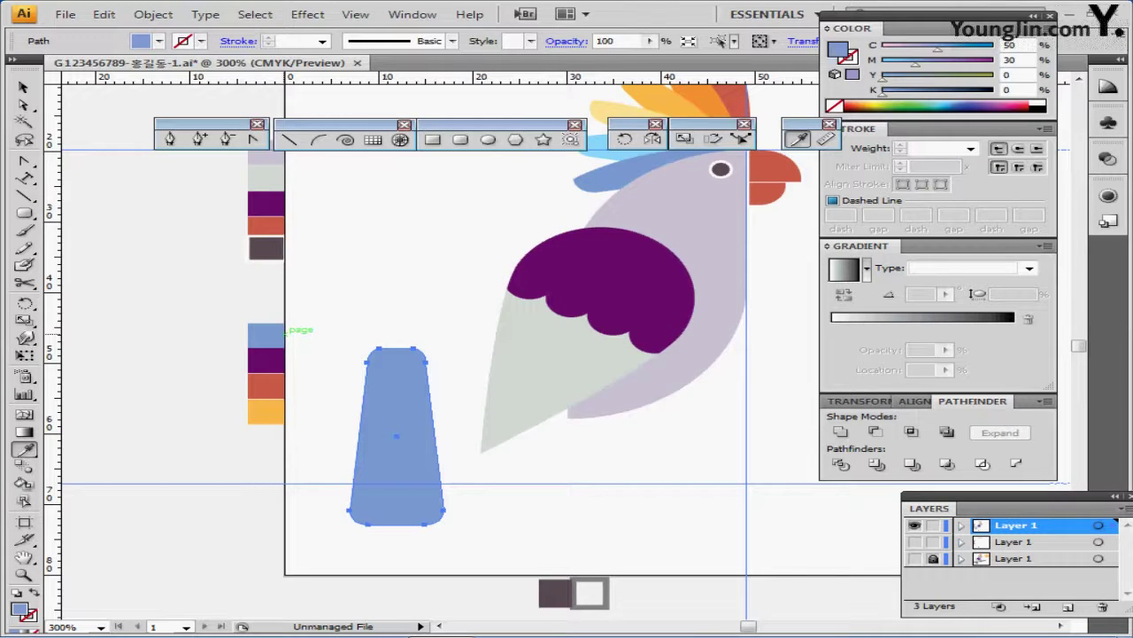
pyautogui.hotkey('ctrl', 'shift', 'a')
pyautogui.hotkey('ctrl', '+')
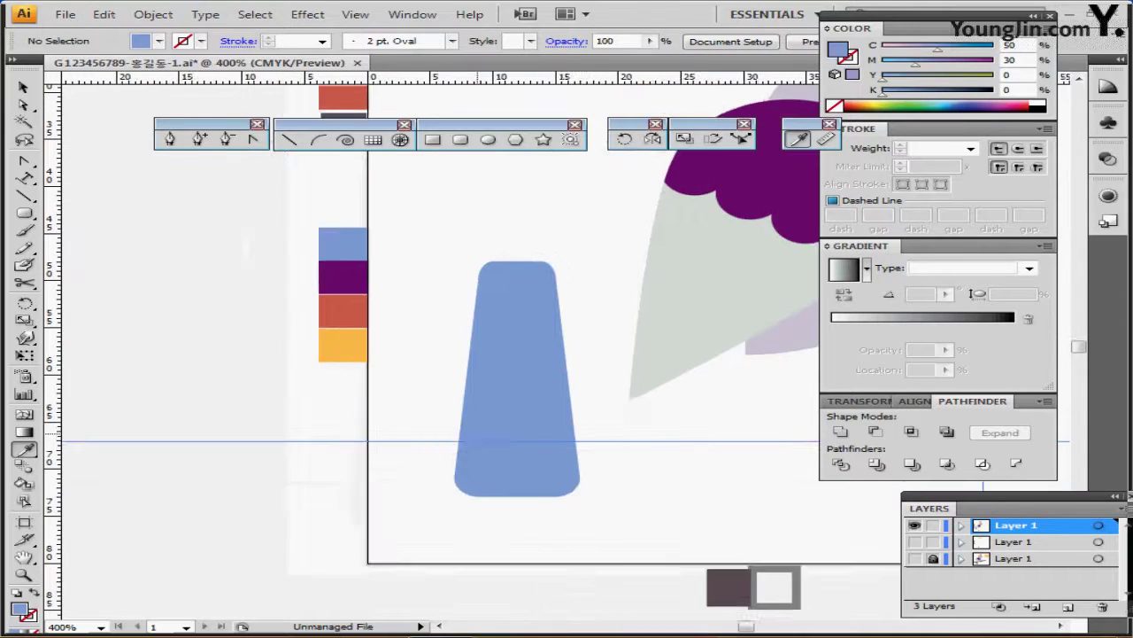
pyautogui.moveTo(478, 433); pyautogui.dragTo(301, 449)
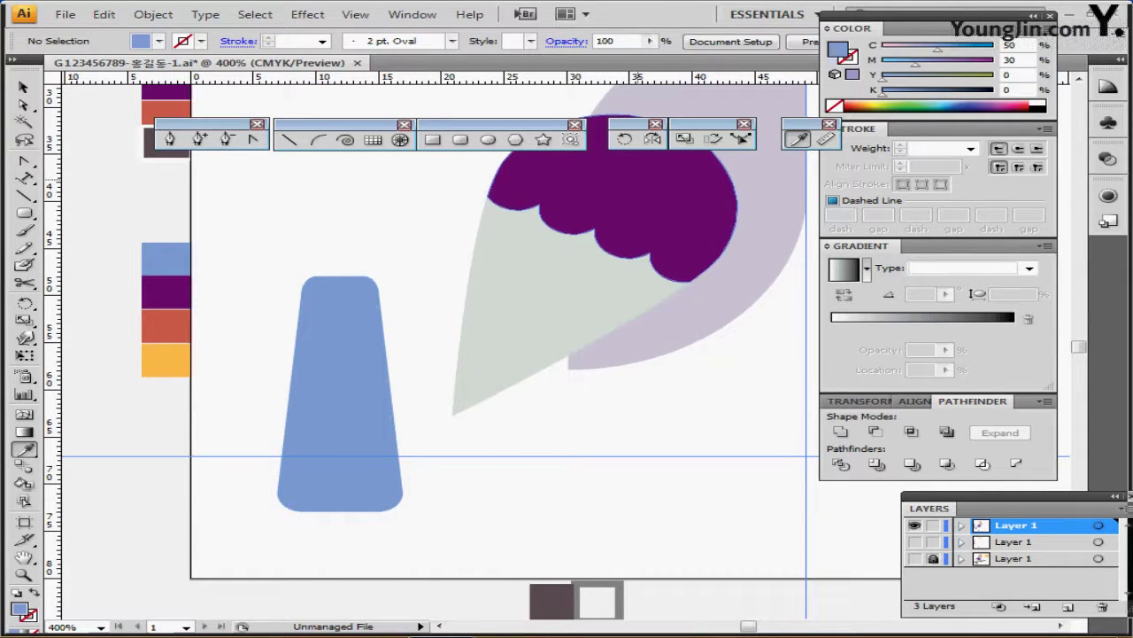
# - Draw a small, narrow upright ellipse centered near the bottom of the blue shape and fill it with the purple swatch color
pyautogui.click(488, 139)
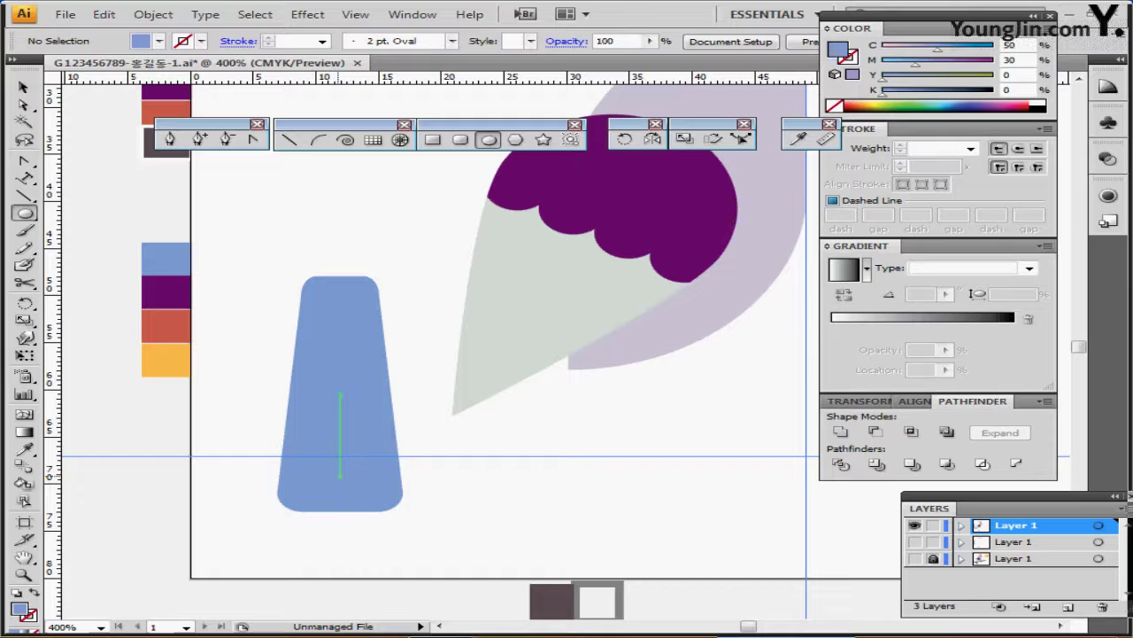
pyautogui.moveTo(340, 478)
pyautogui.mouseDown()
pyautogui.moveTo(341, 442)
pyautogui.moveTo(347, 513)
pyautogui.moveTo(348, 497)
pyautogui.mouseUp()
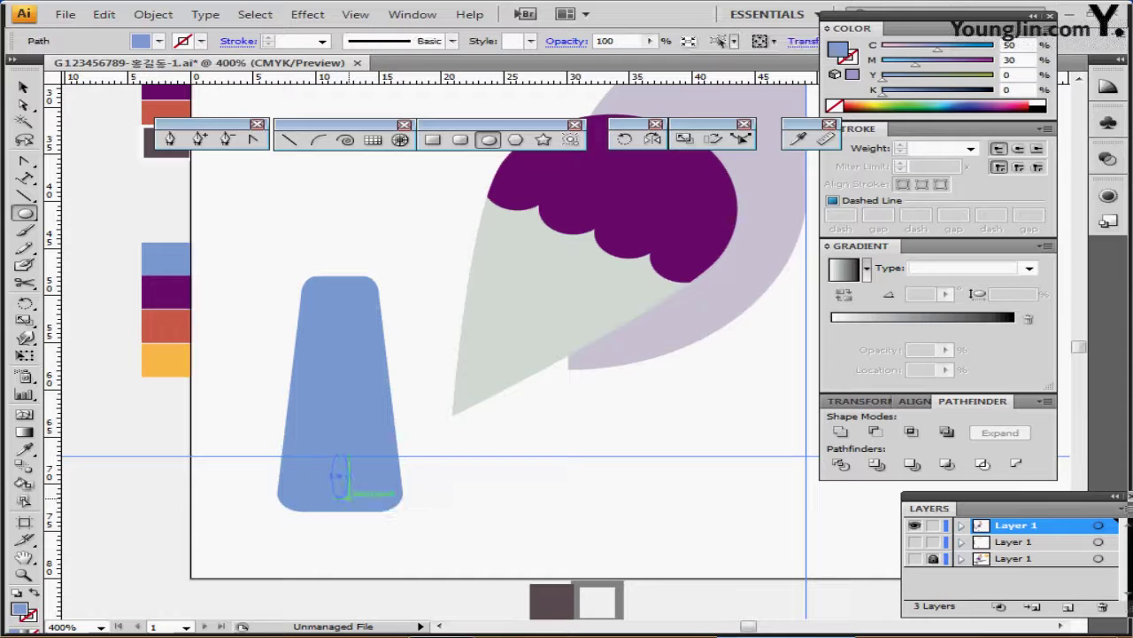
pyautogui.press('i')
pyautogui.click(171, 292)
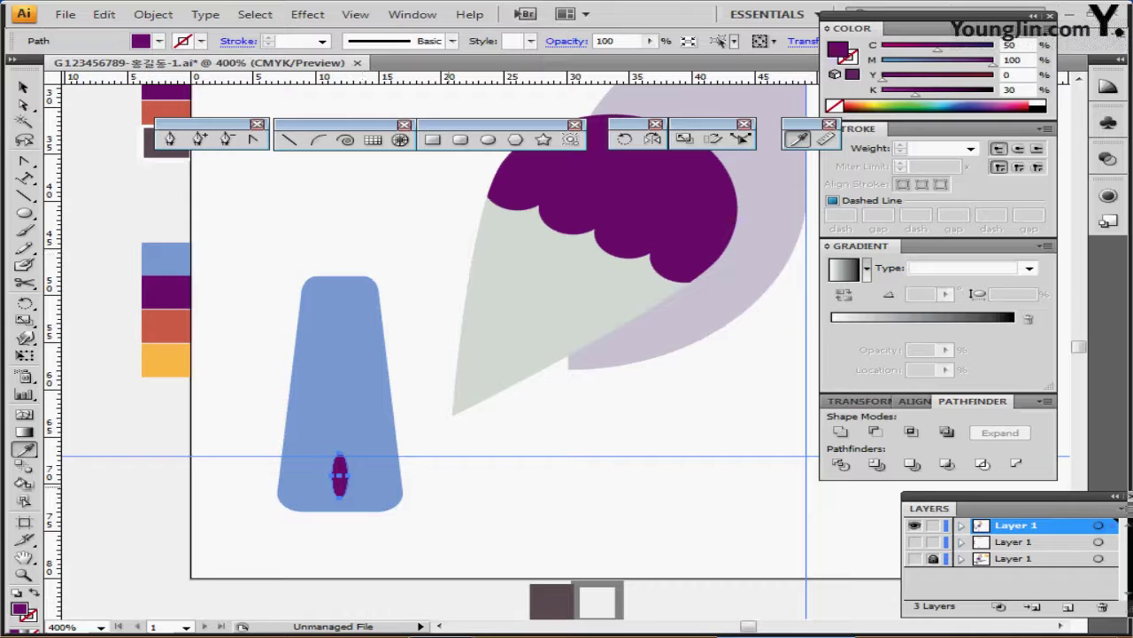
# - Stretch the purple ellipse's top anchor point straight up to just below the blue shape's top edge, leaving nothing selected
pyautogui.press('a')
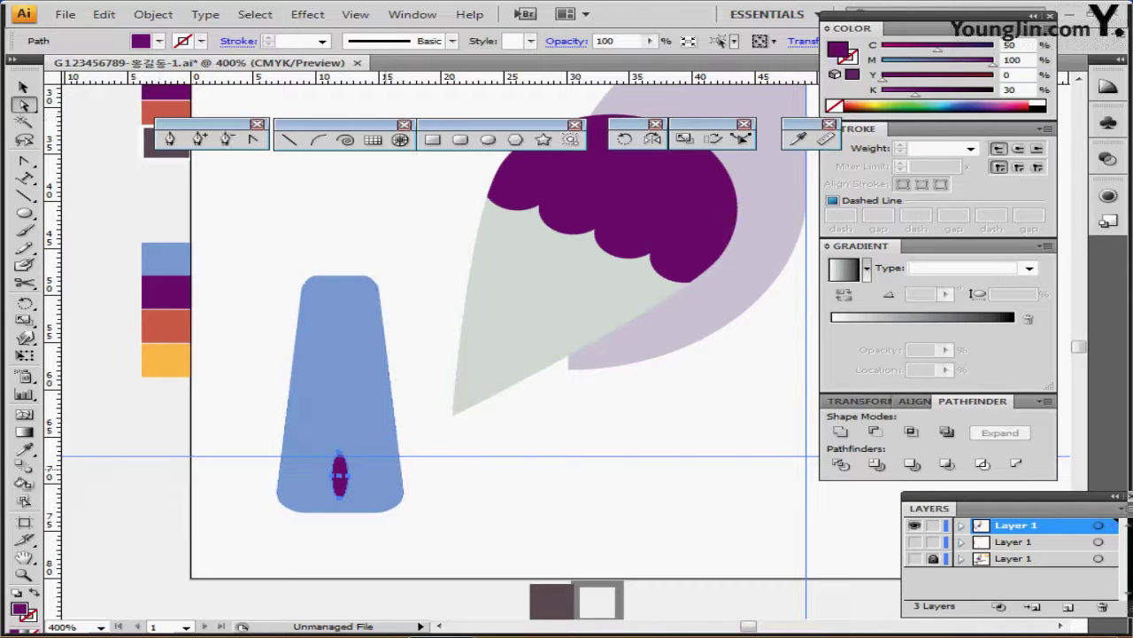
pyautogui.click(340, 455)
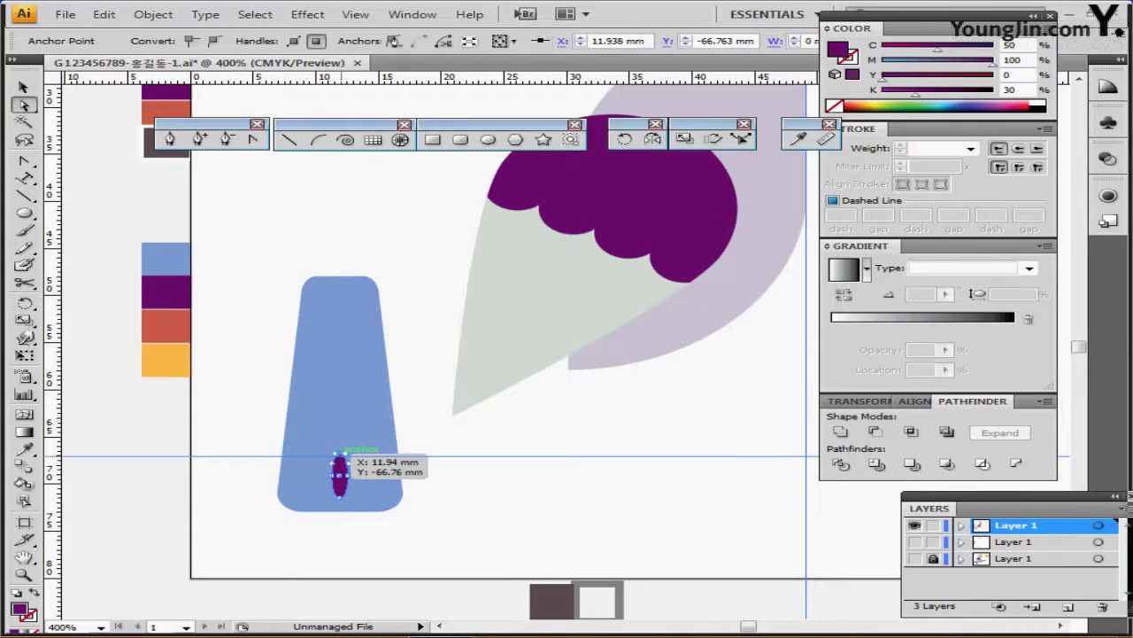
pyautogui.moveTo(340, 455); pyautogui.dragTo(339, 282)
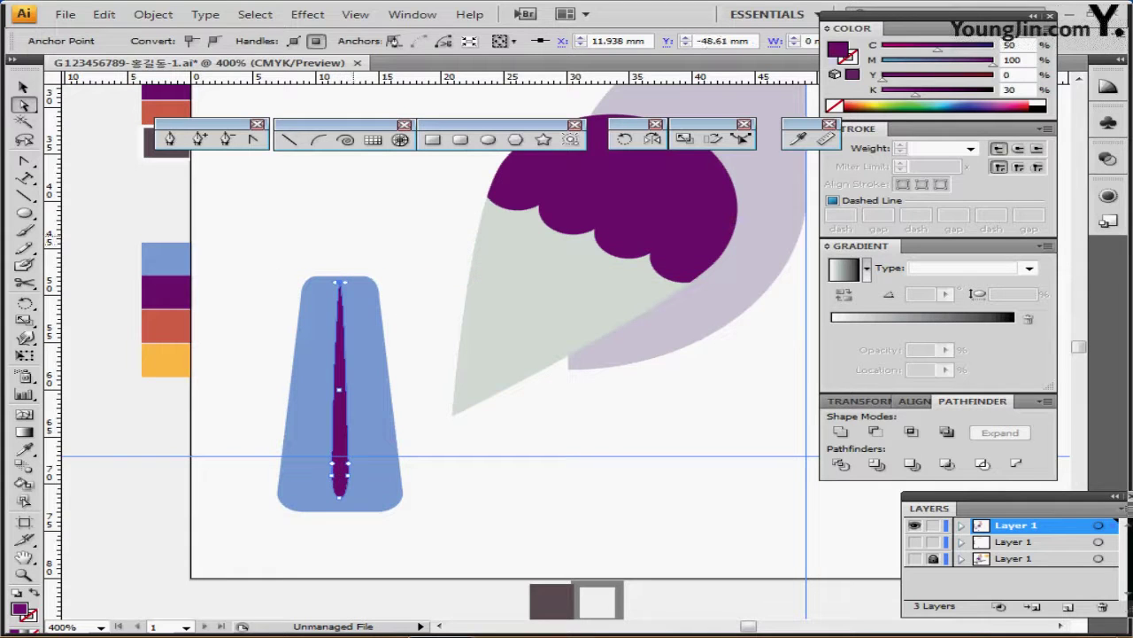
pyautogui.hotkey('ctrl', 'shift', 'a')
# - Nudge the whole purple stripe up slightly so its tip meets the blue shape's top edge, and deselect it
pyautogui.click(339, 389)
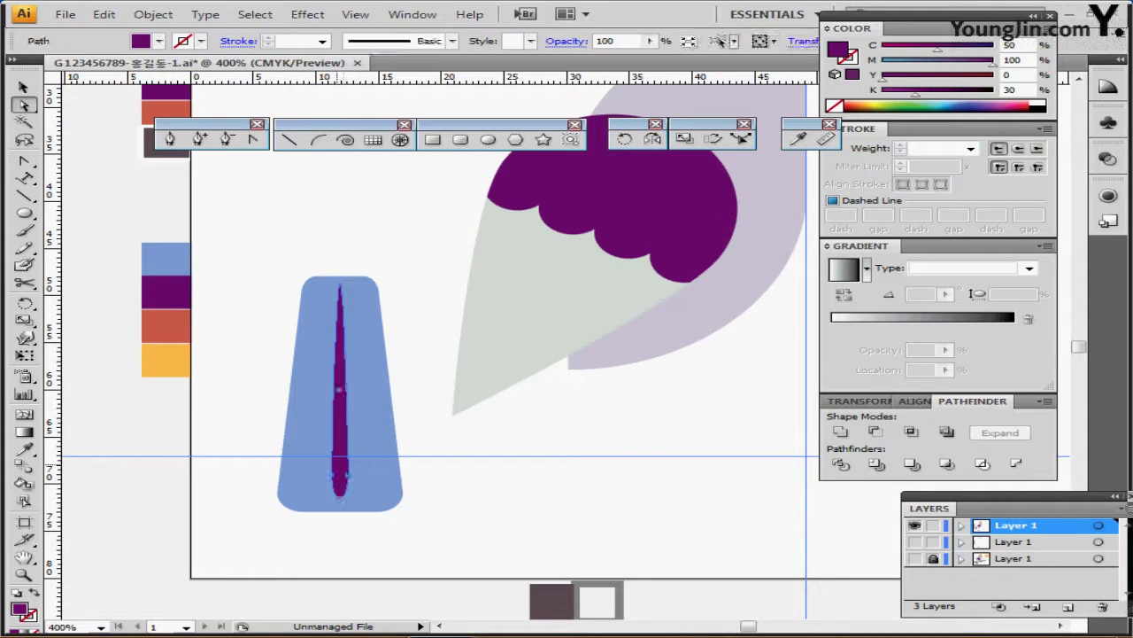
pyautogui.press('Up')
pyautogui.press('Up')
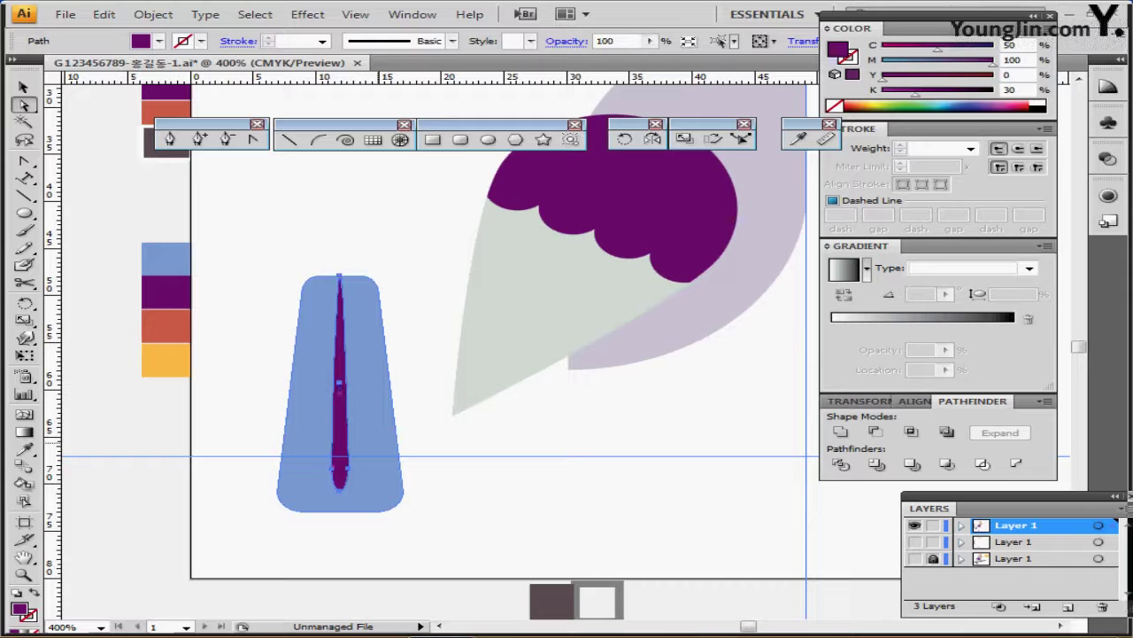
pyautogui.press('Down')
pyautogui.hotkey('ctrl', 'shift', 'a')
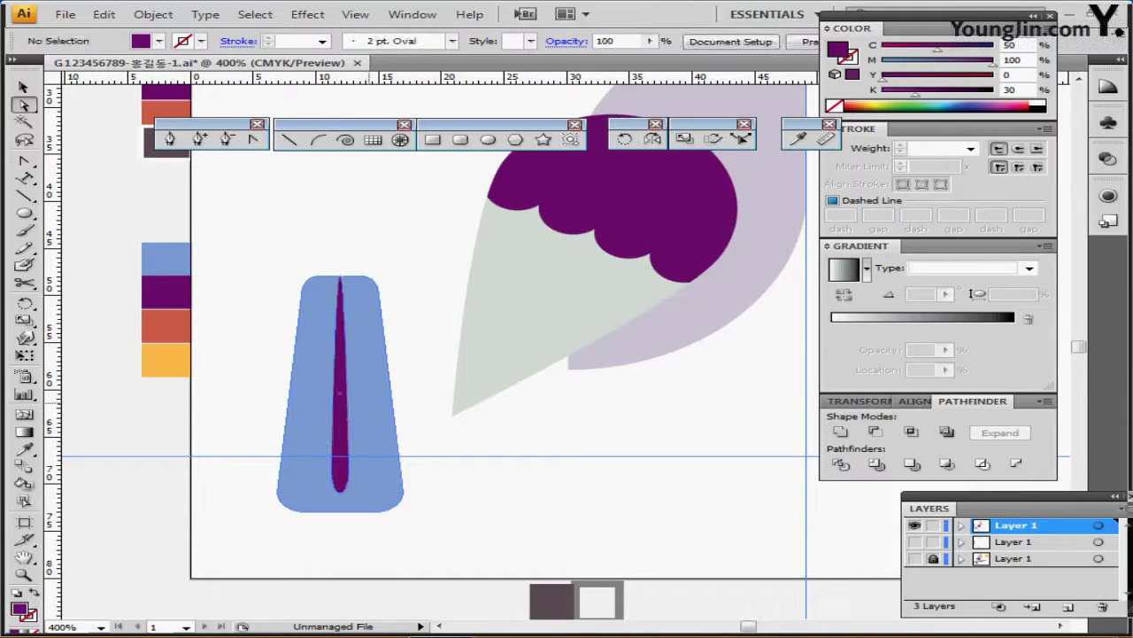
# - Convert the purple stripe's top anchor point to a corner so the stripe ends in a sharp tip
pyautogui.moveTo(347, 427); pyautogui.dragTo(327, 387)
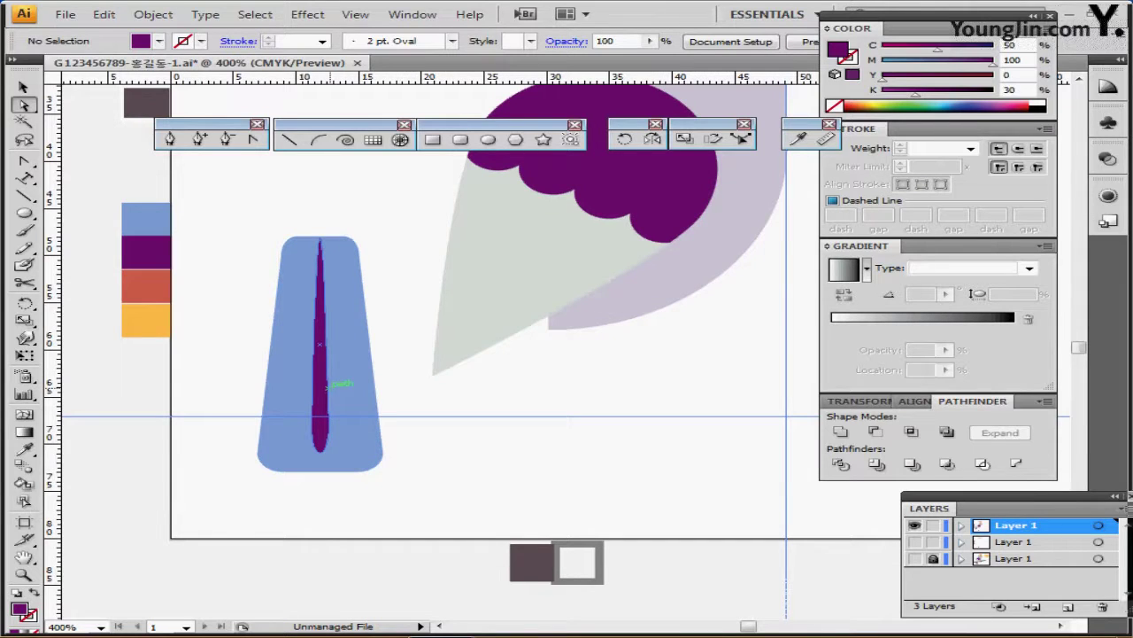
pyautogui.click(324, 395)
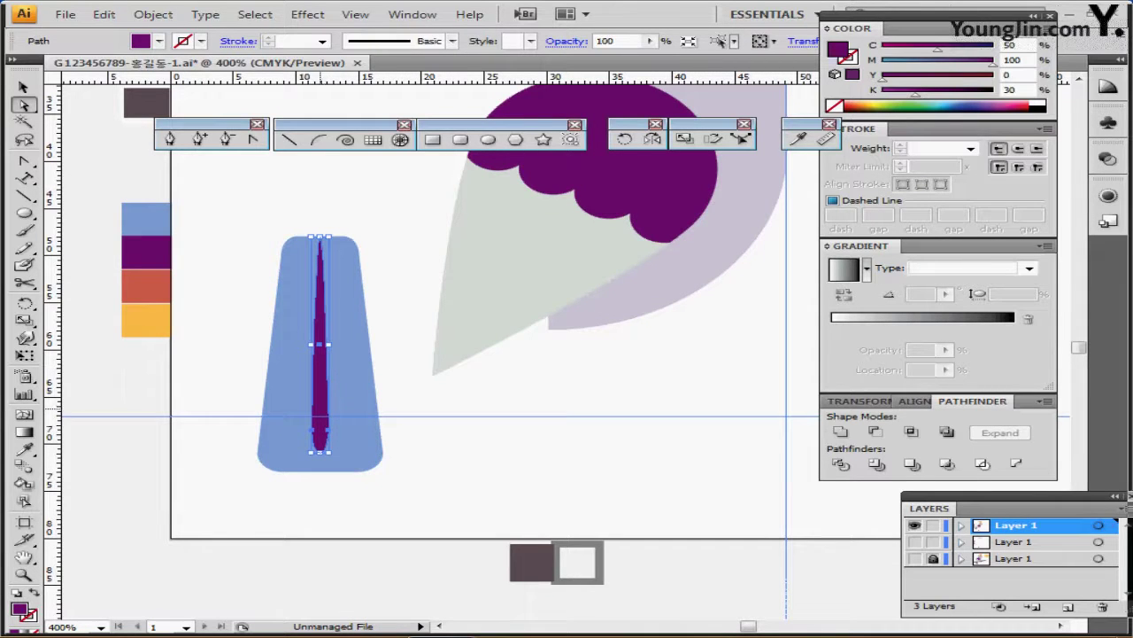
pyautogui.click(321, 403)
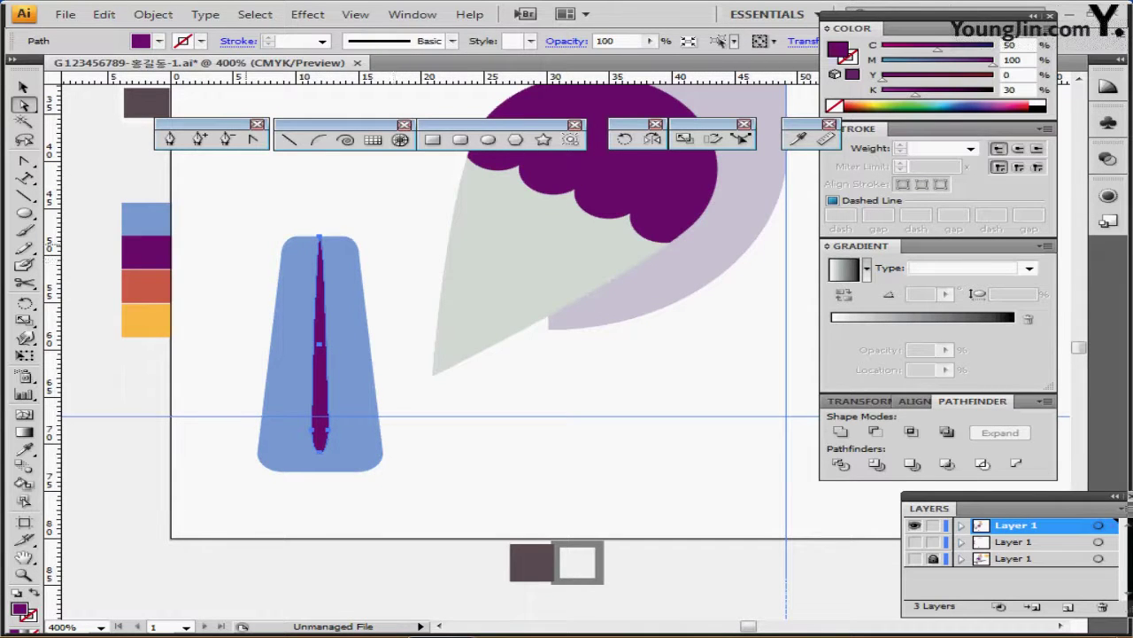
pyautogui.click(254, 139)
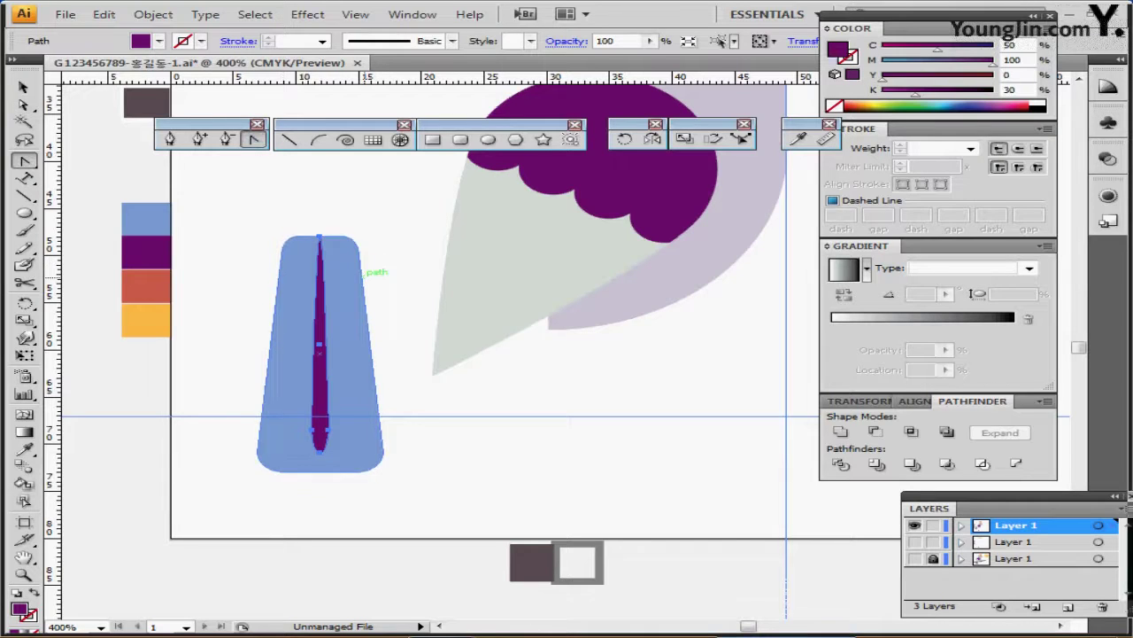
pyautogui.click(320, 237)
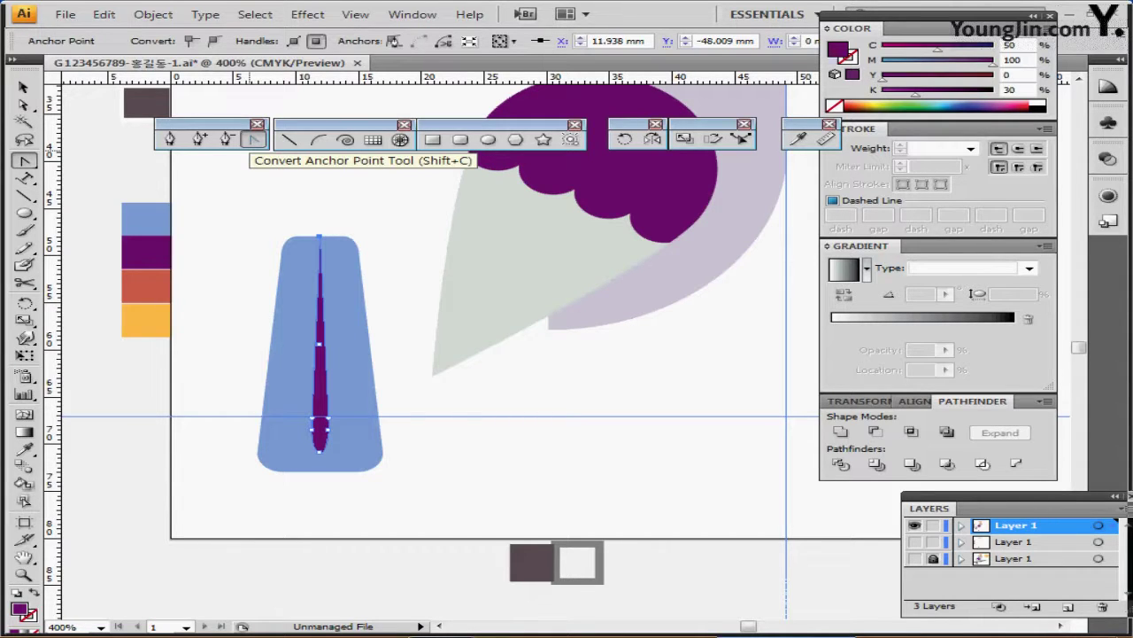
pyautogui.click(254, 139)
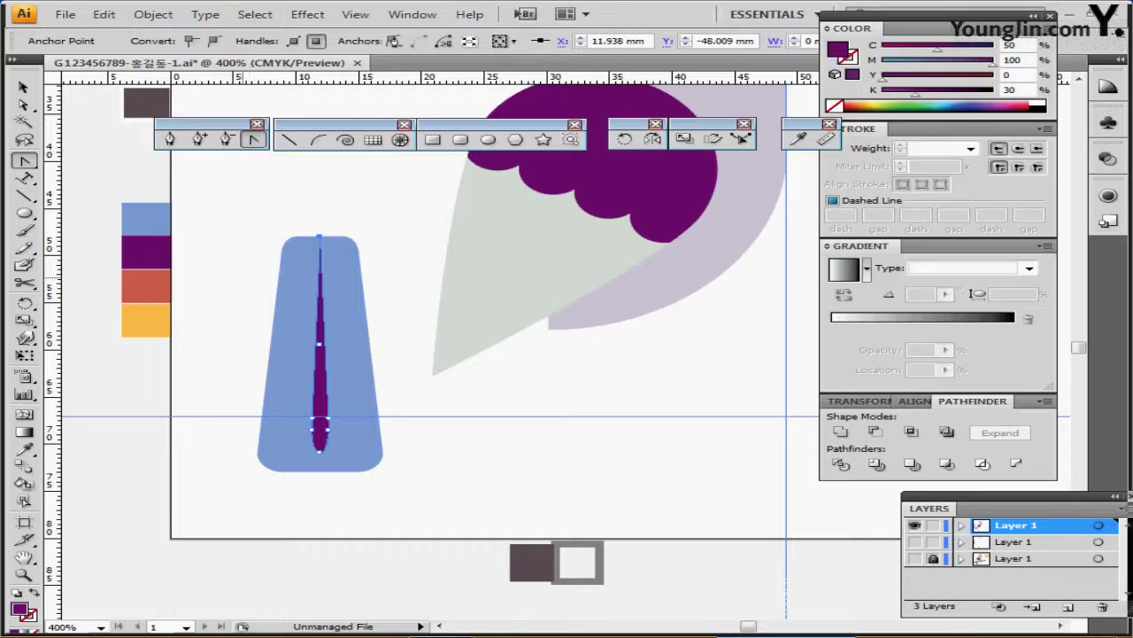
pyautogui.click(320, 236)
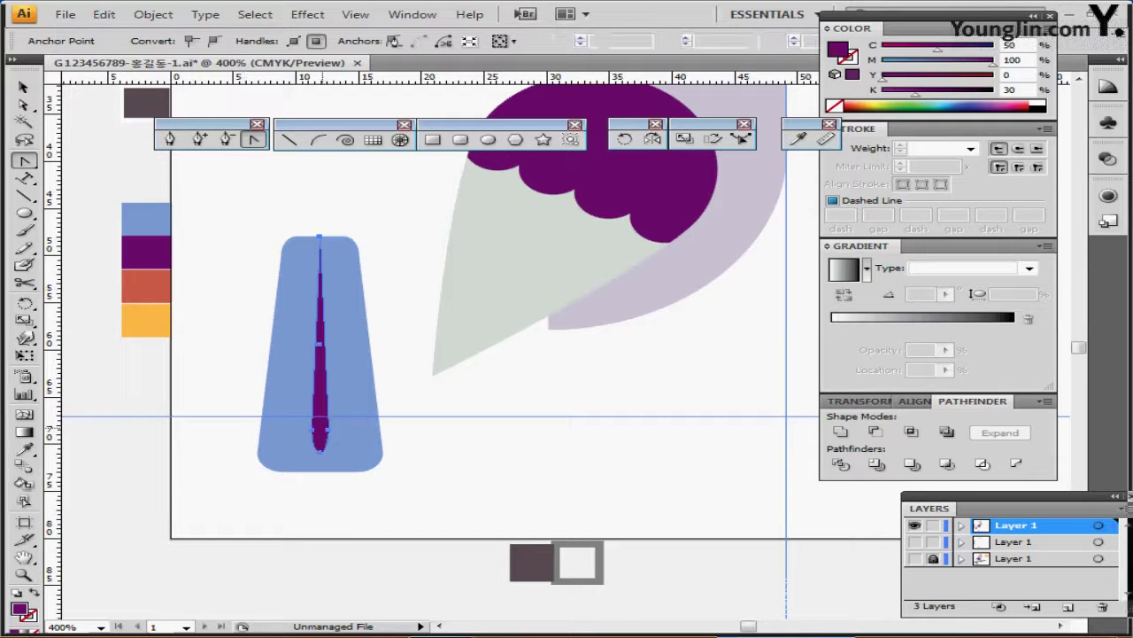
# - Copy the purple stripe to the left side of the blue shape and rotate the copy to follow the slanted left edge
pyautogui.press('v')
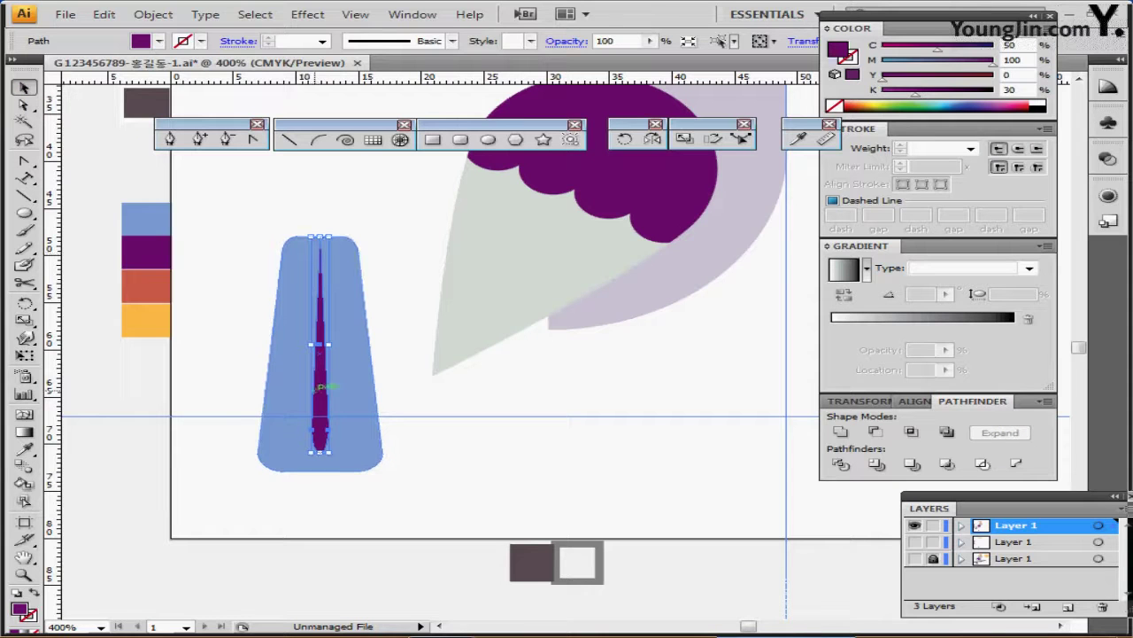
pyautogui.moveTo(320, 400); pyautogui.dragTo(289, 400)
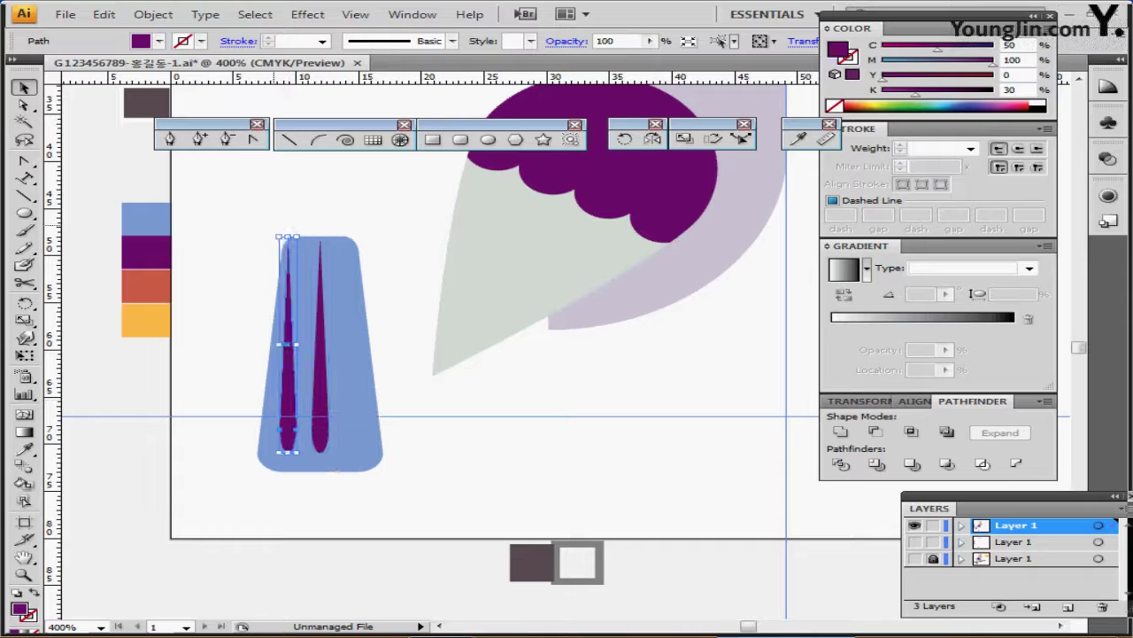
pyautogui.moveTo(272, 228); pyautogui.dragTo(301, 236)
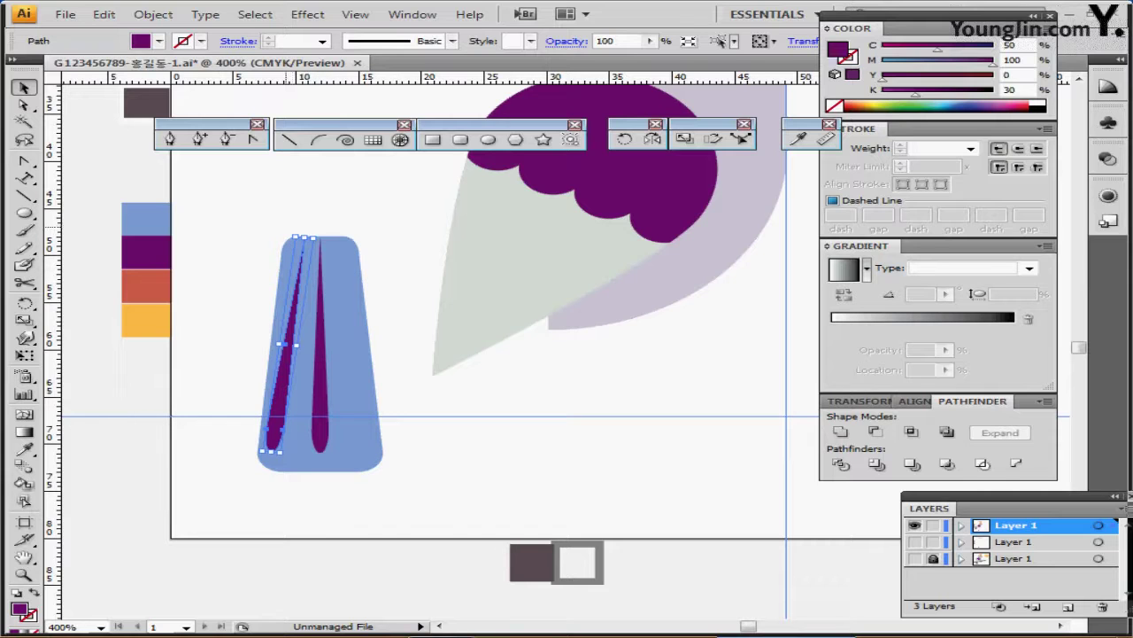
pyautogui.moveTo(301, 235); pyautogui.dragTo(286, 232)
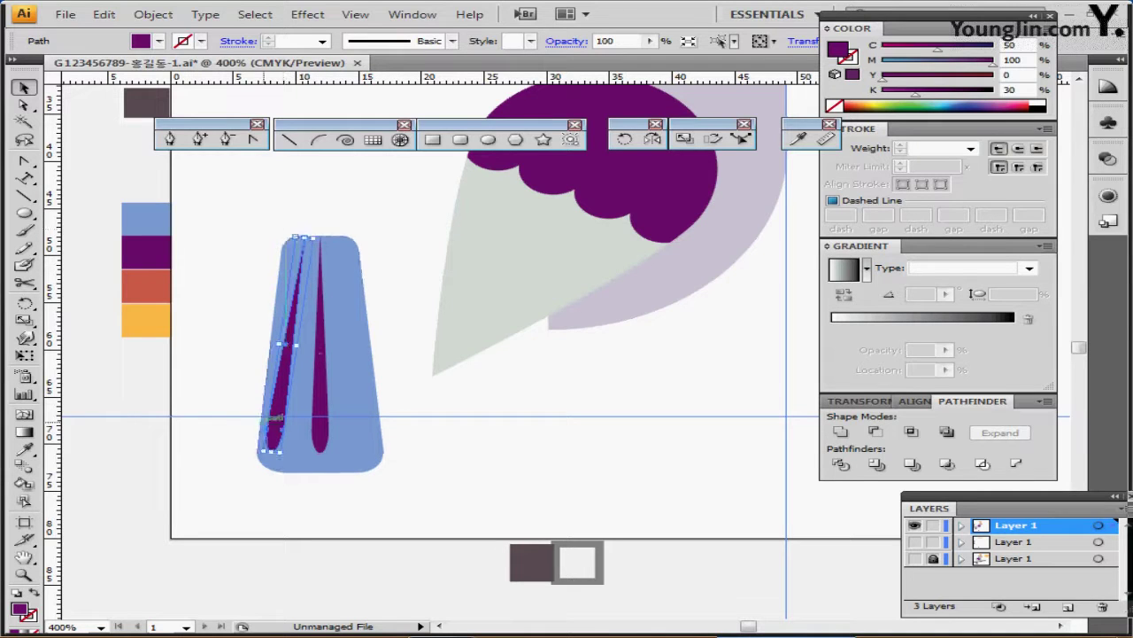
# - Reduce the tilt of the copied purple stripe and nudge it slightly left, evenly spaced between the centre stripe and the slanted edge
pyautogui.moveTo(270, 452); pyautogui.dragTo(288, 429)
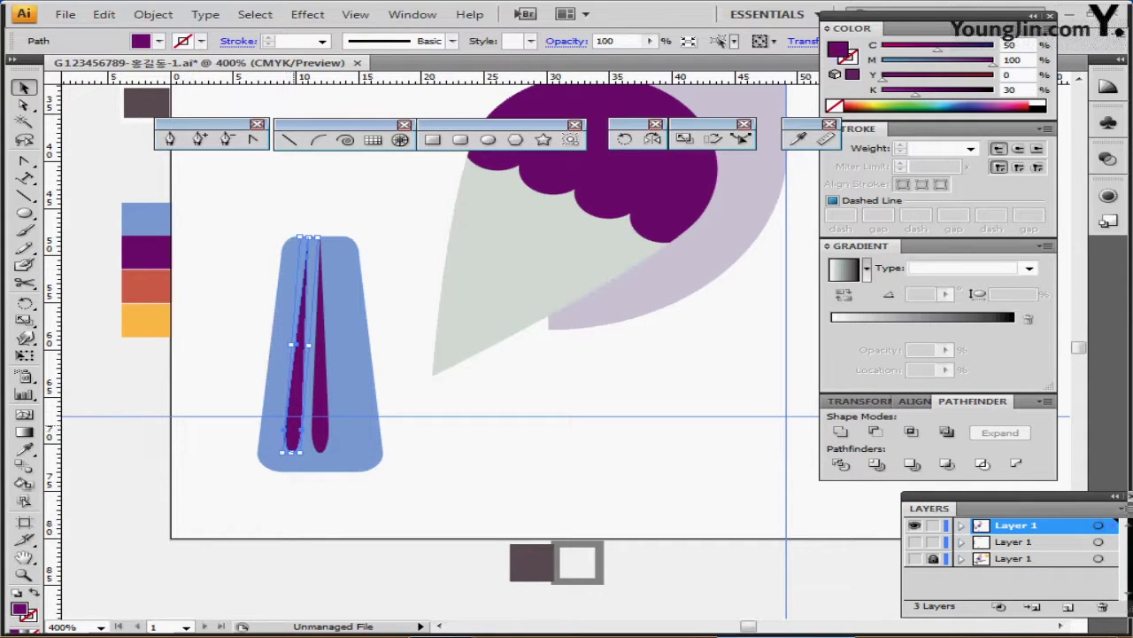
pyautogui.press('Left')
pyautogui.press('Left')
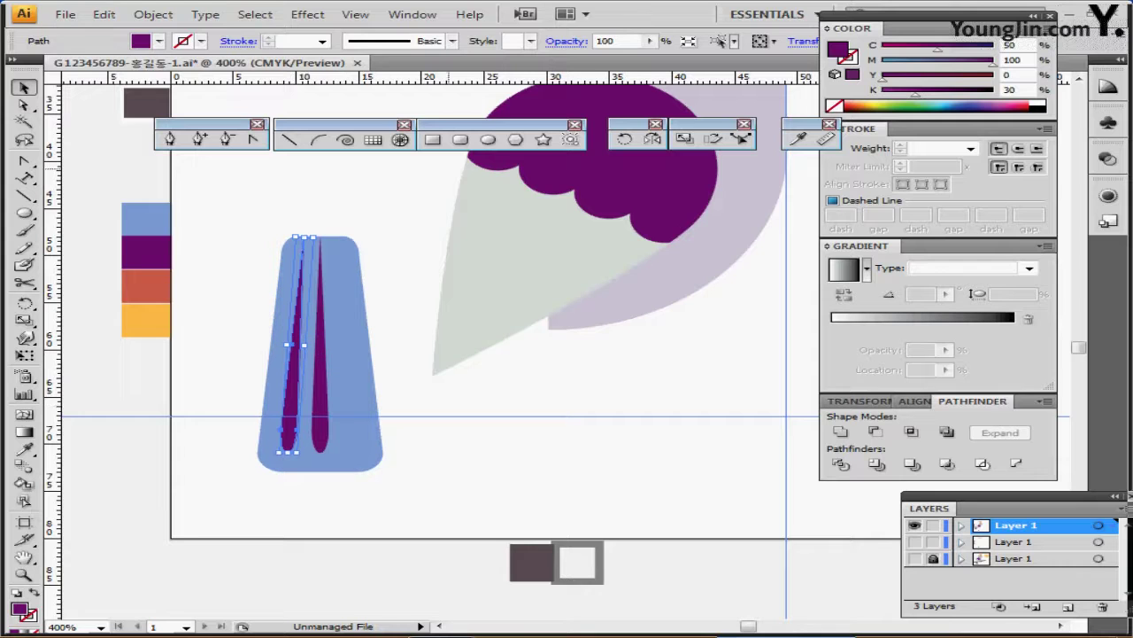
# - Reflect a copy of the left stripe across the vertical axis through the centre stripe's top anchor point
pyautogui.click(652, 139)
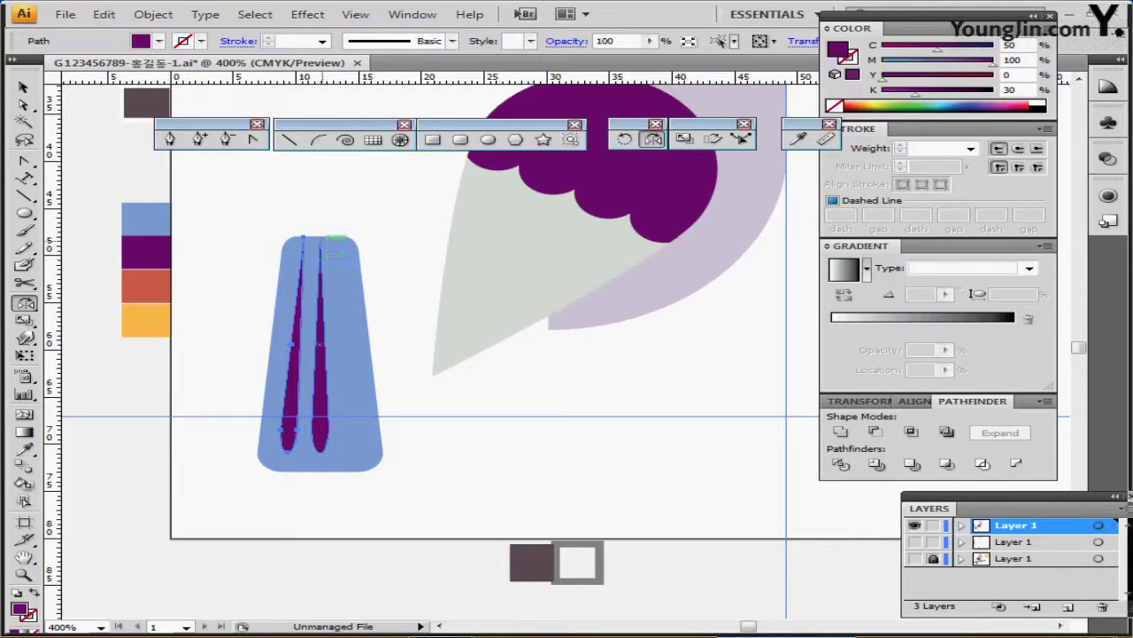
pyautogui.click(321, 237)
pyautogui.keyDown('alt'); pyautogui.click(320, 236); pyautogui.keyUp('alt')
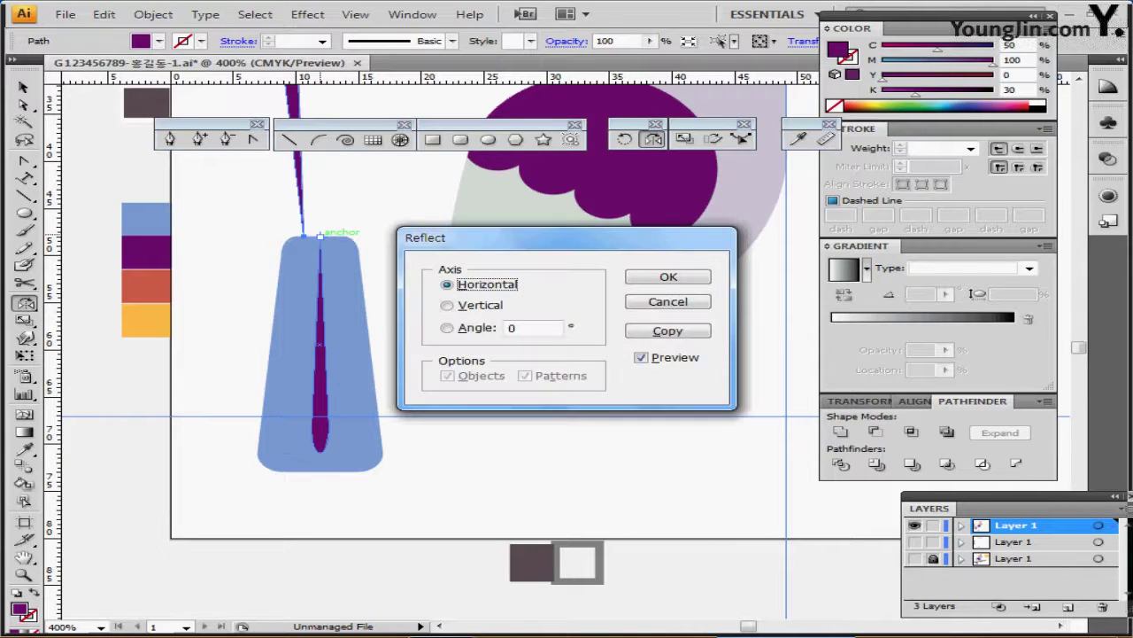
pyautogui.click(478, 306)
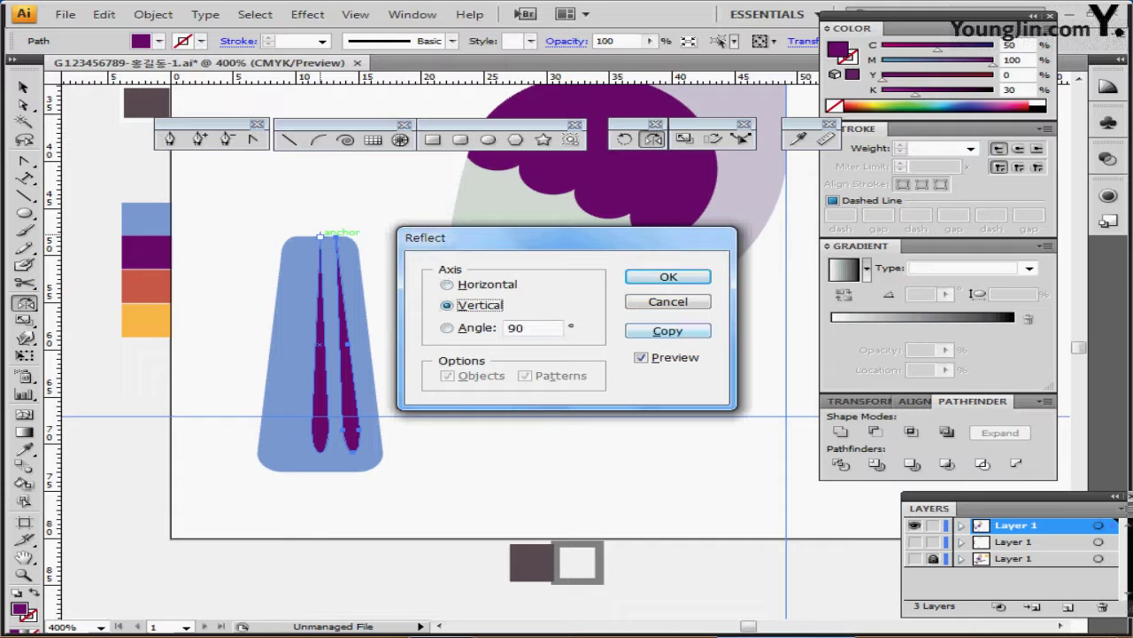
pyautogui.click(668, 330)
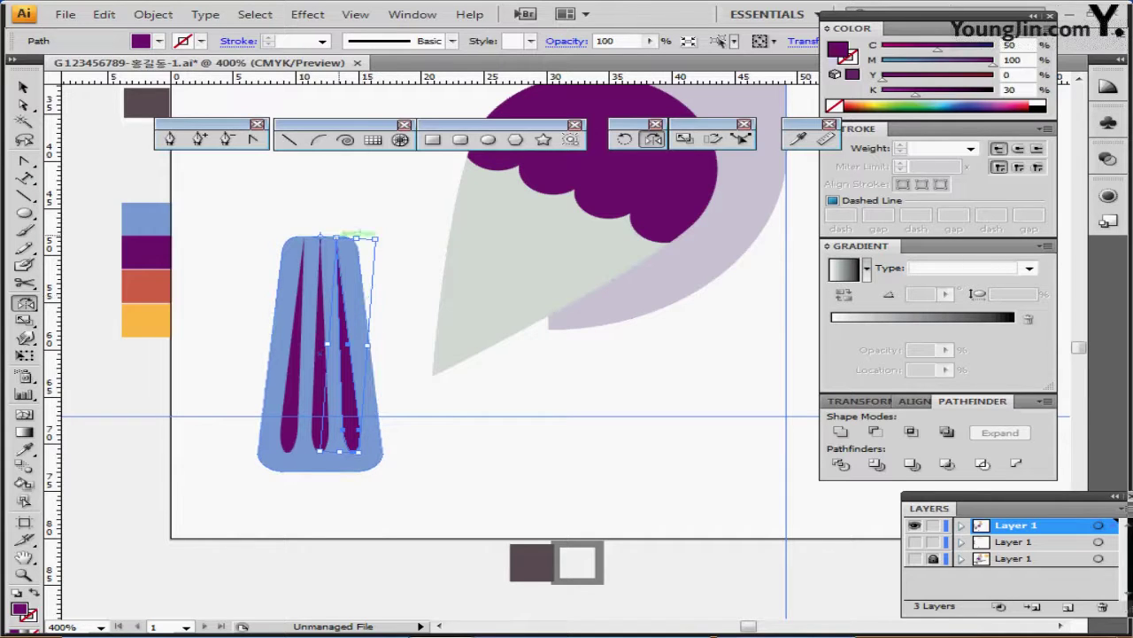
# - Recolour the centre stripe from the red sample swatch and the right stripe from the yellow-orange one, then clear the selection
pyautogui.click(294, 377)
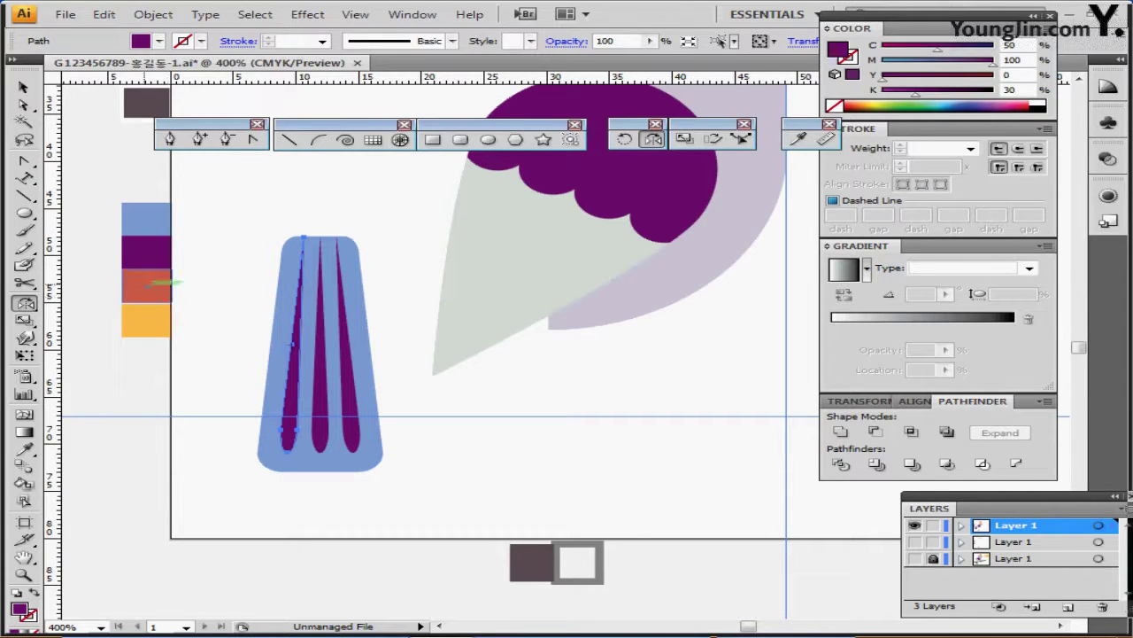
pyautogui.click(321, 443)
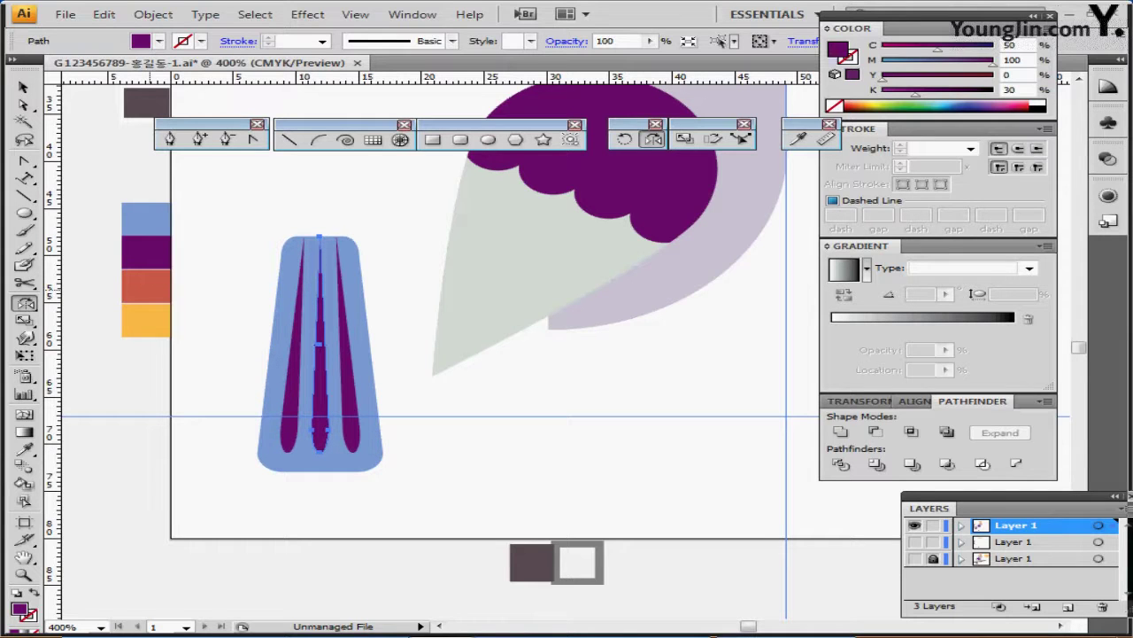
pyautogui.press('i')
pyautogui.click(150, 290)
pyautogui.keyDown('ctrl'); pyautogui.click(350, 380); pyautogui.keyUp('ctrl')
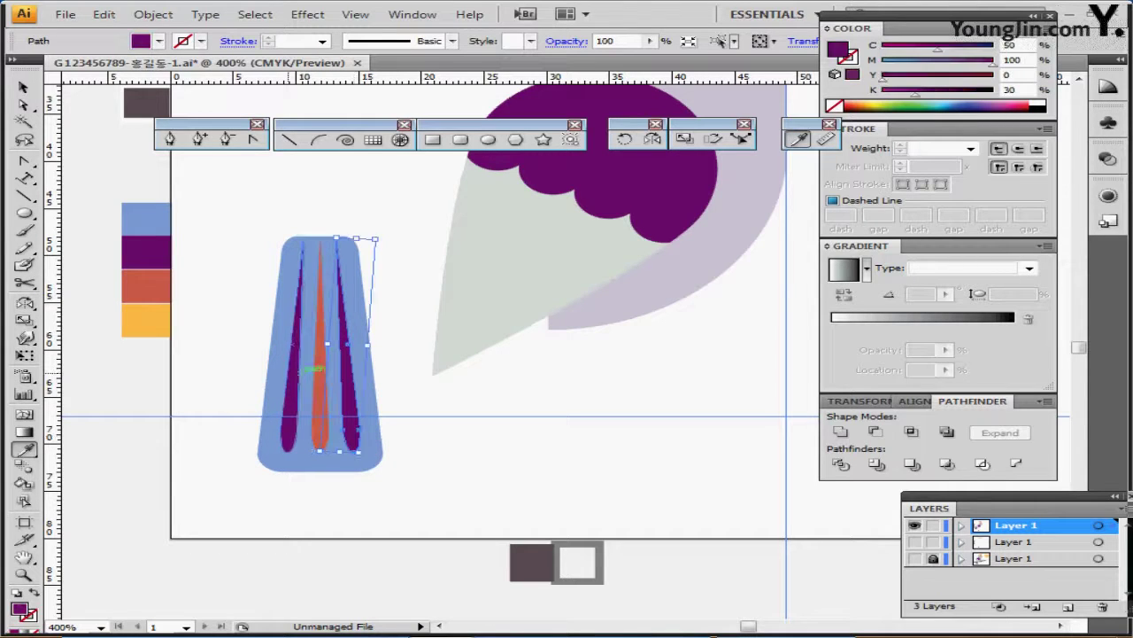
pyautogui.click(146, 318)
pyautogui.hotkey('ctrl', 'shift', 'a')
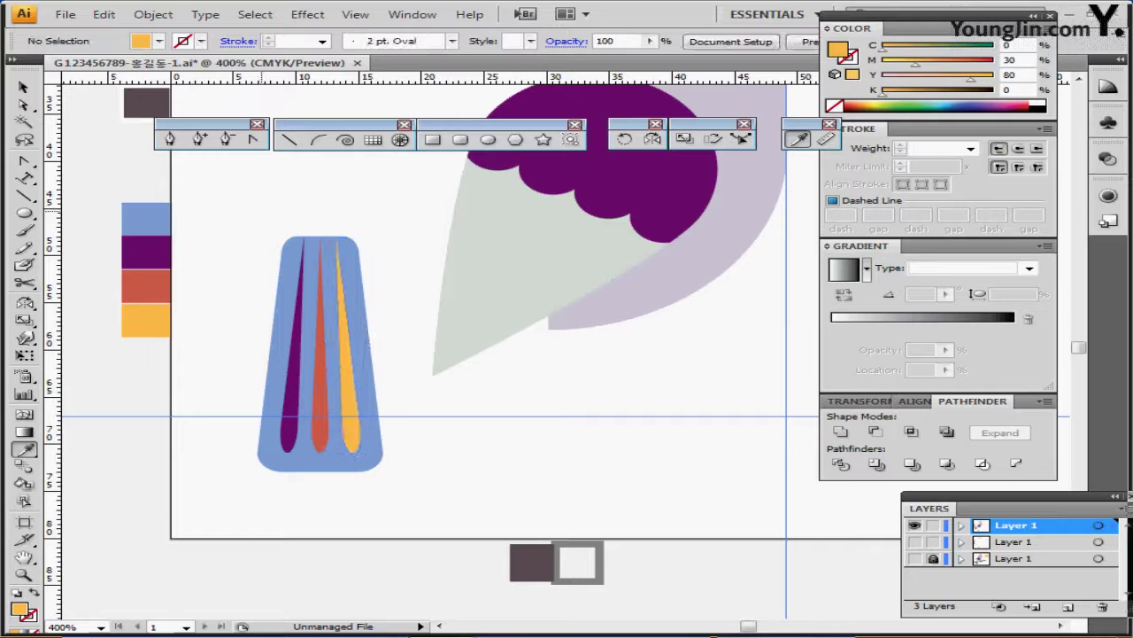
# - Move the blue shape with its three stripes onto the lower end of the wing and tilt it down to the left as the tail
pyautogui.moveTo(250, 202); pyautogui.dragTo(350, 335)
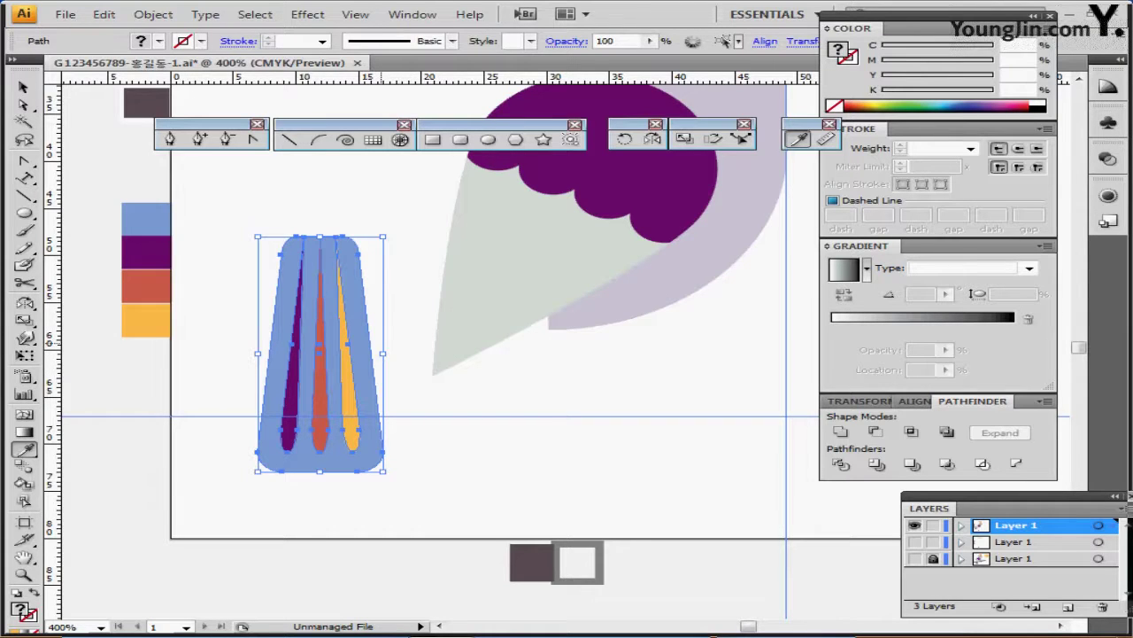
pyautogui.moveTo(385, 344); pyautogui.dragTo(330, 319)
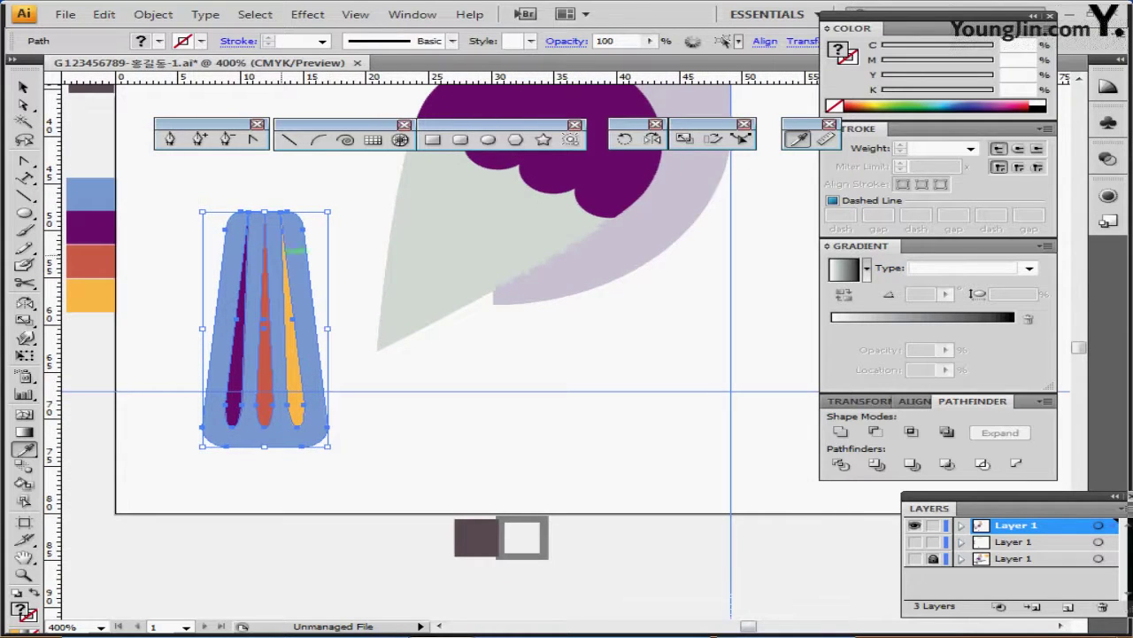
pyautogui.moveTo(290, 250); pyautogui.dragTo(492, 292)
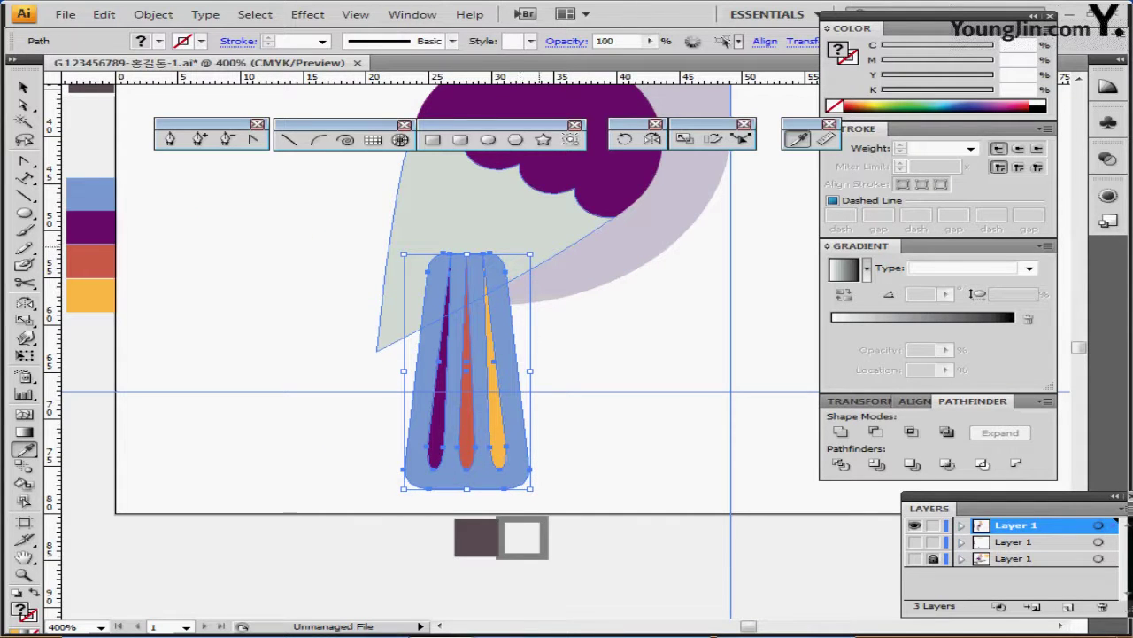
pyautogui.moveTo(539, 247); pyautogui.dragTo(589, 270)
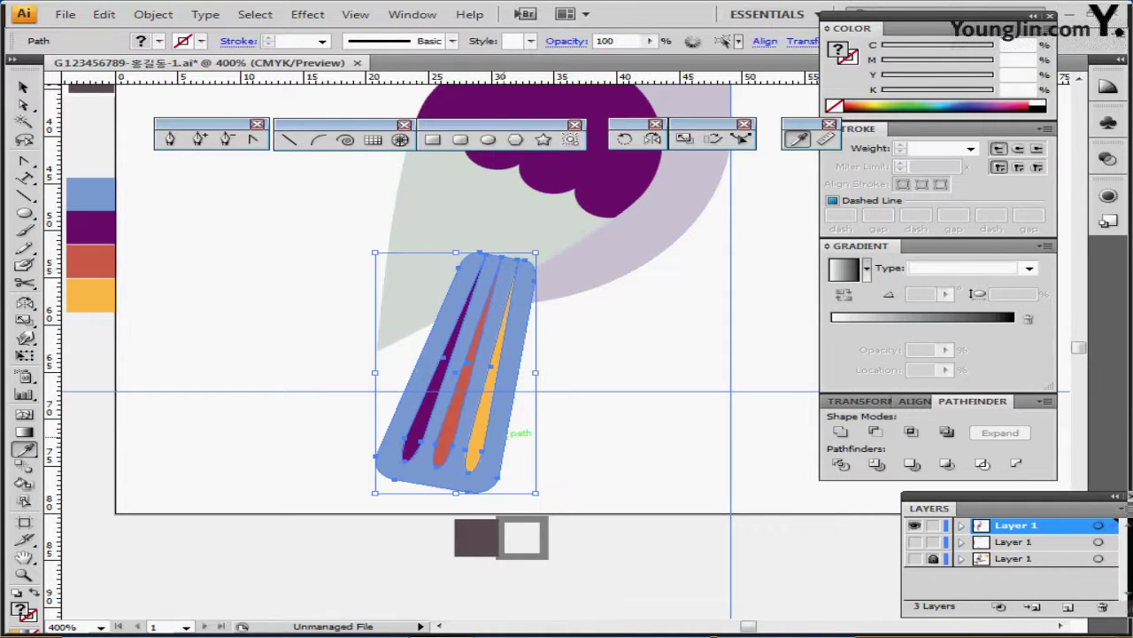
pyautogui.moveTo(514, 434); pyautogui.dragTo(461, 505)
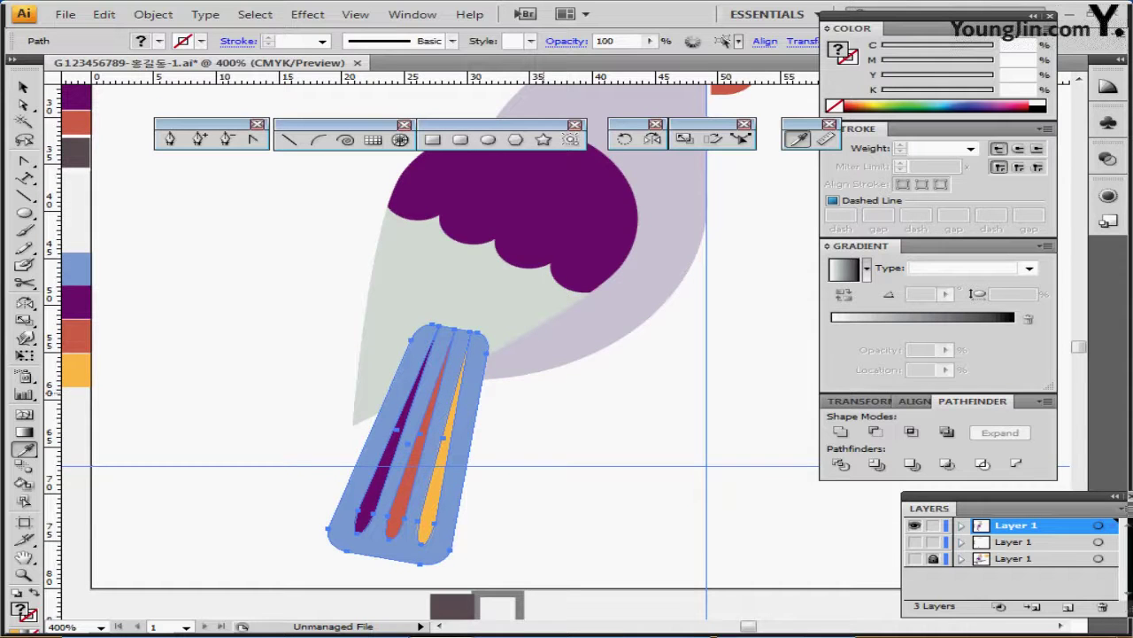
# - Bring the wing group to the front so it covers the top of the tail, leaving nothing selected
pyautogui.keyDown('ctrl'); pyautogui.click(404, 266); pyautogui.keyUp('ctrl')
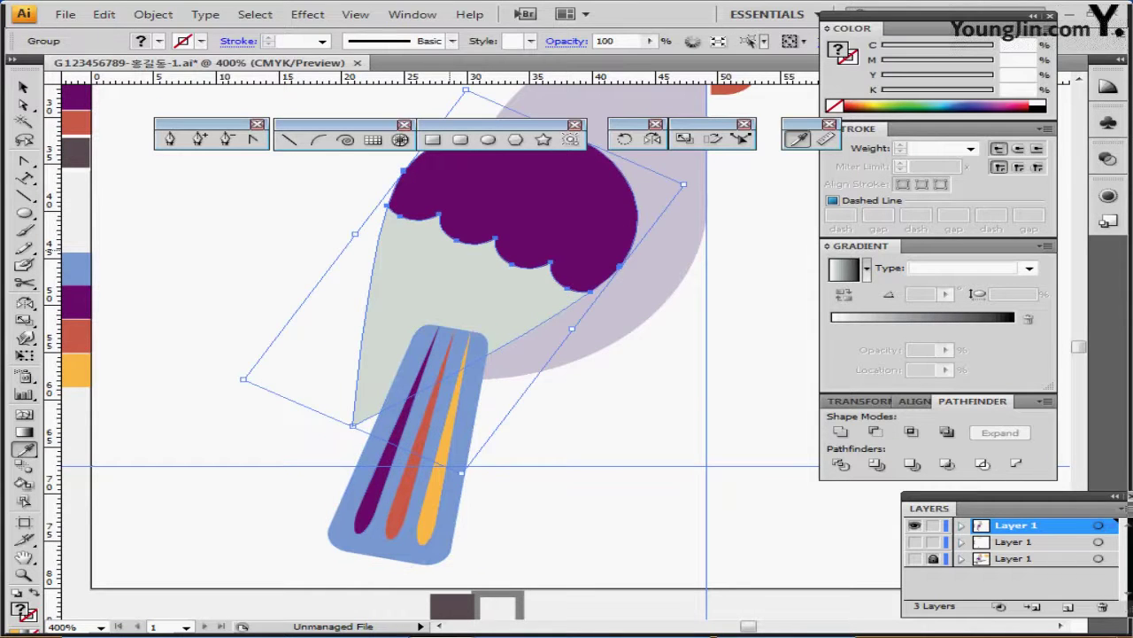
pyautogui.hotkey('ctrl', 'shift', ']')
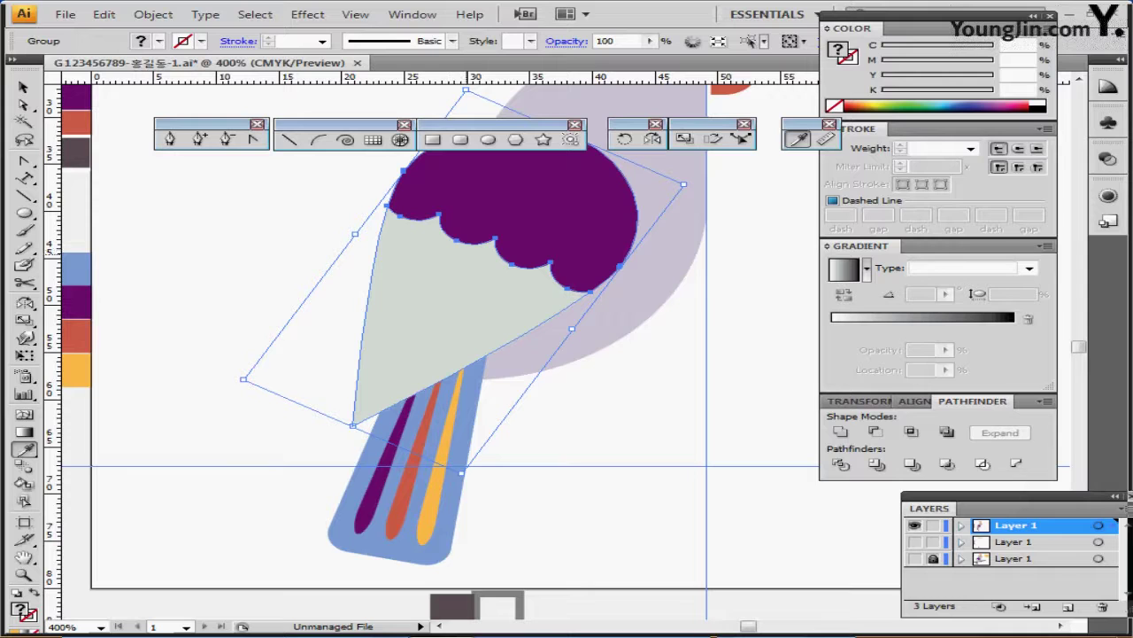
pyautogui.press('a')
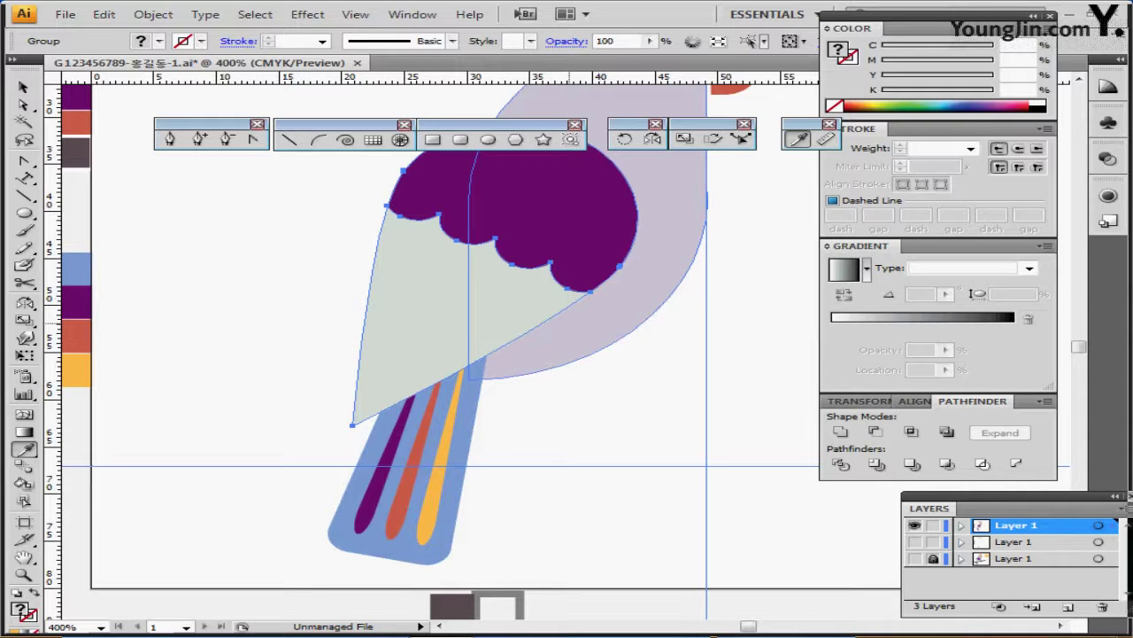
pyautogui.moveTo(602, 402); pyautogui.dragTo(494, 407)
pyautogui.hotkey('ctrl', 'shift', 'a')
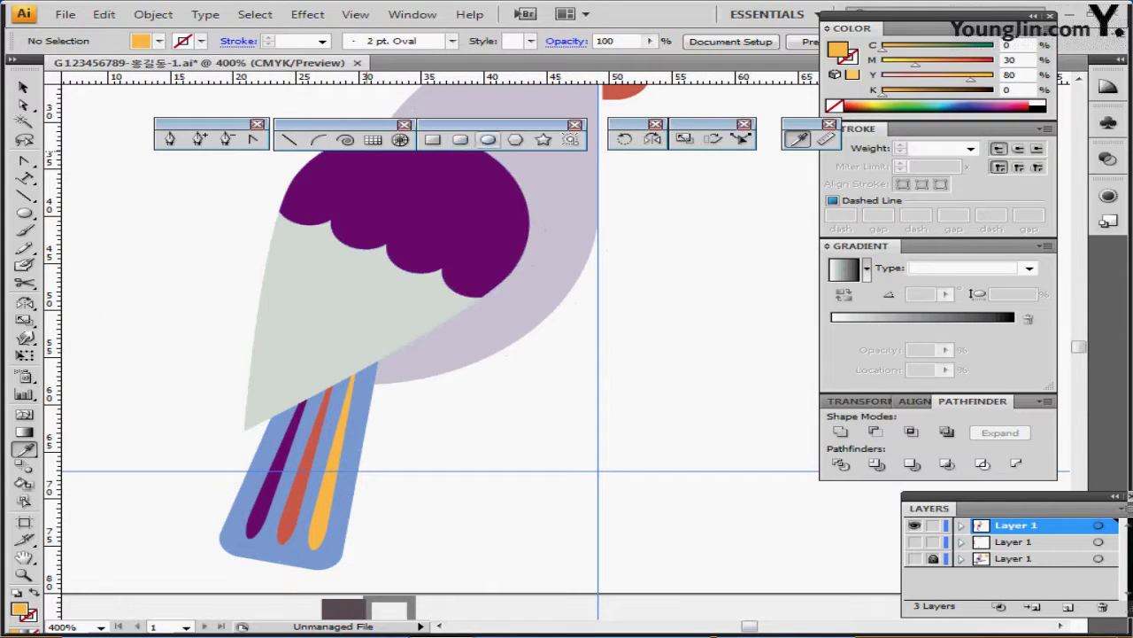
# - Draw an unfilled ellipse about 5 by 4 mm beneath the body, with the grey sample square's 2 pt, K 60 stroke and round caps
pyautogui.click(488, 139)
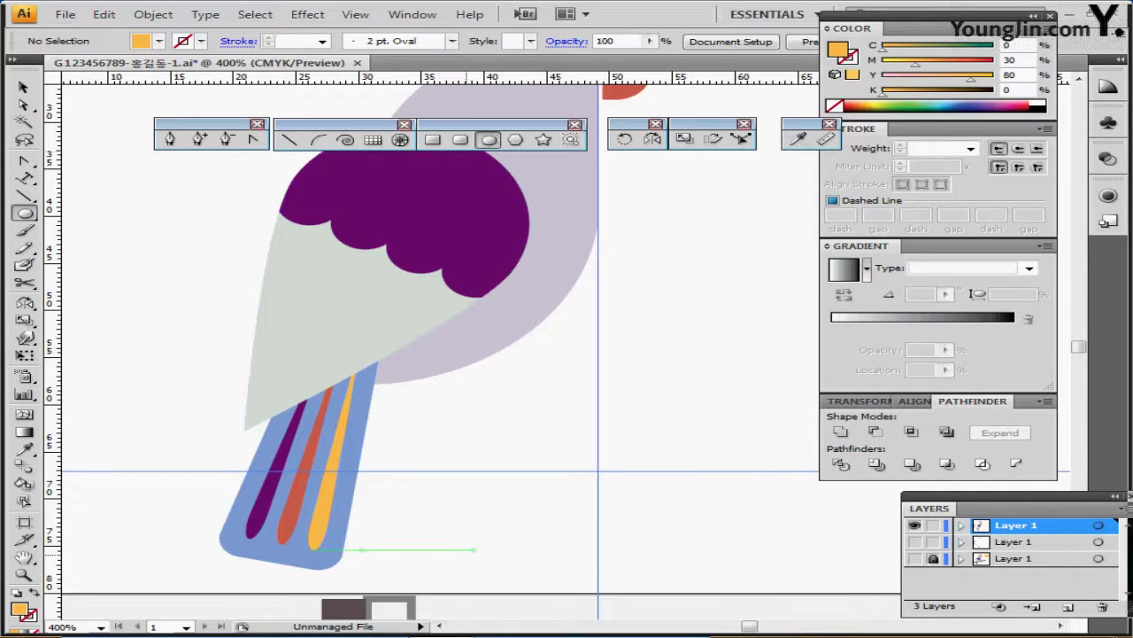
pyautogui.keyDown('ctrl'); pyautogui.click(392, 602); pyautogui.keyUp('ctrl')
pyautogui.keyDown('ctrl'); pyautogui.click(459, 409); pyautogui.keyUp('ctrl')
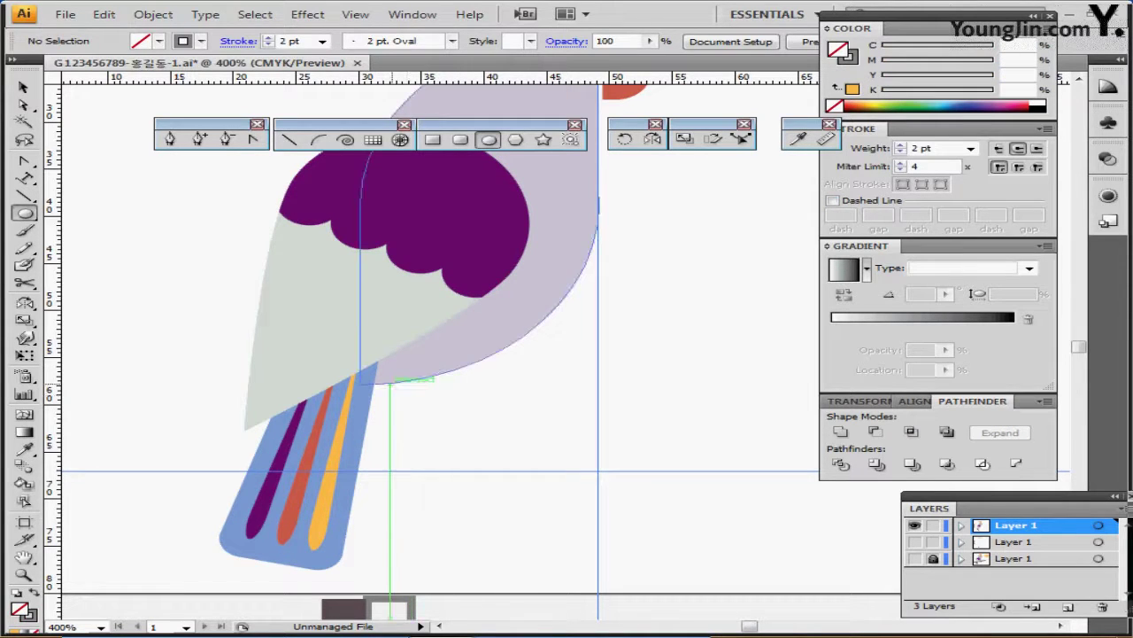
pyautogui.moveTo(390, 386)
pyautogui.mouseDown()
pyautogui.moveTo(423, 399)
pyautogui.moveTo(452, 430)
pyautogui.mouseUp()
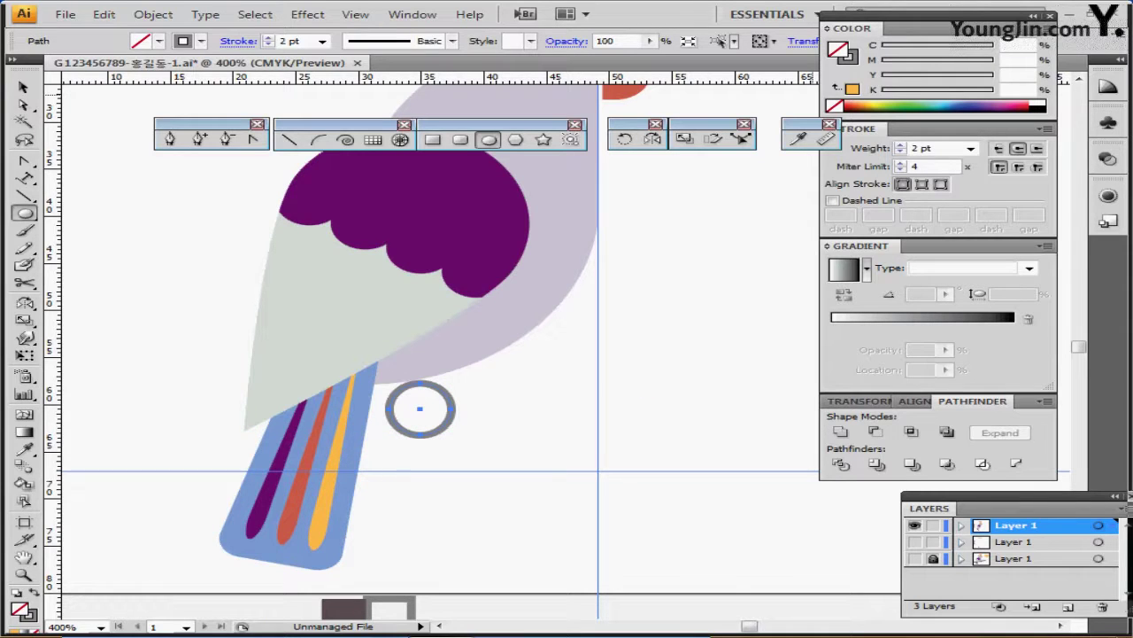
pyautogui.click(853, 59)
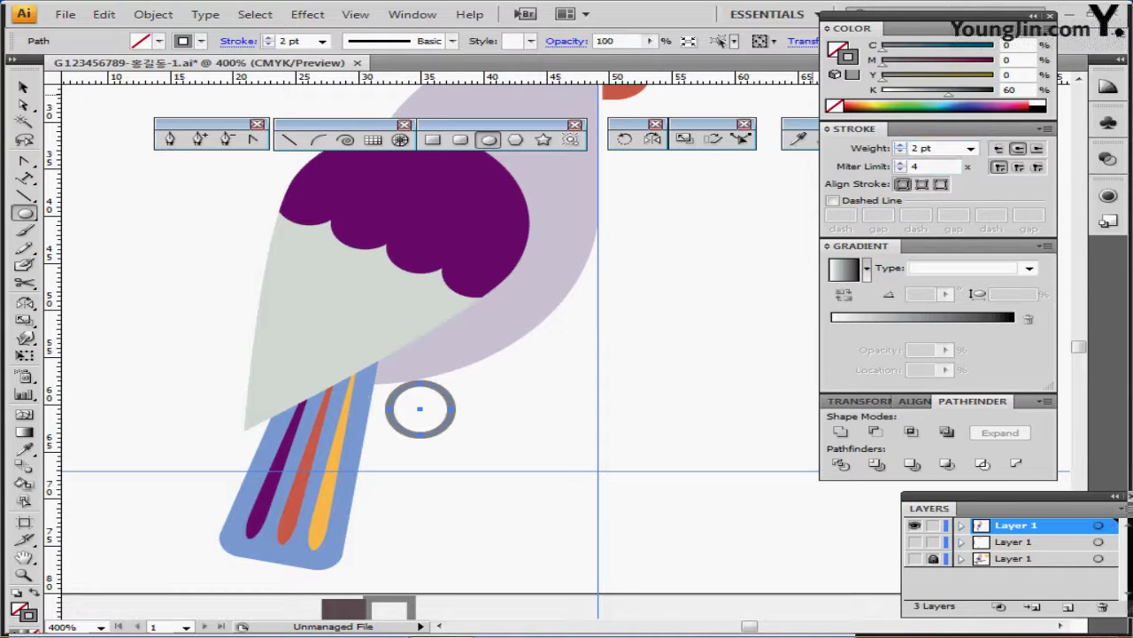
pyautogui.click(1018, 149)
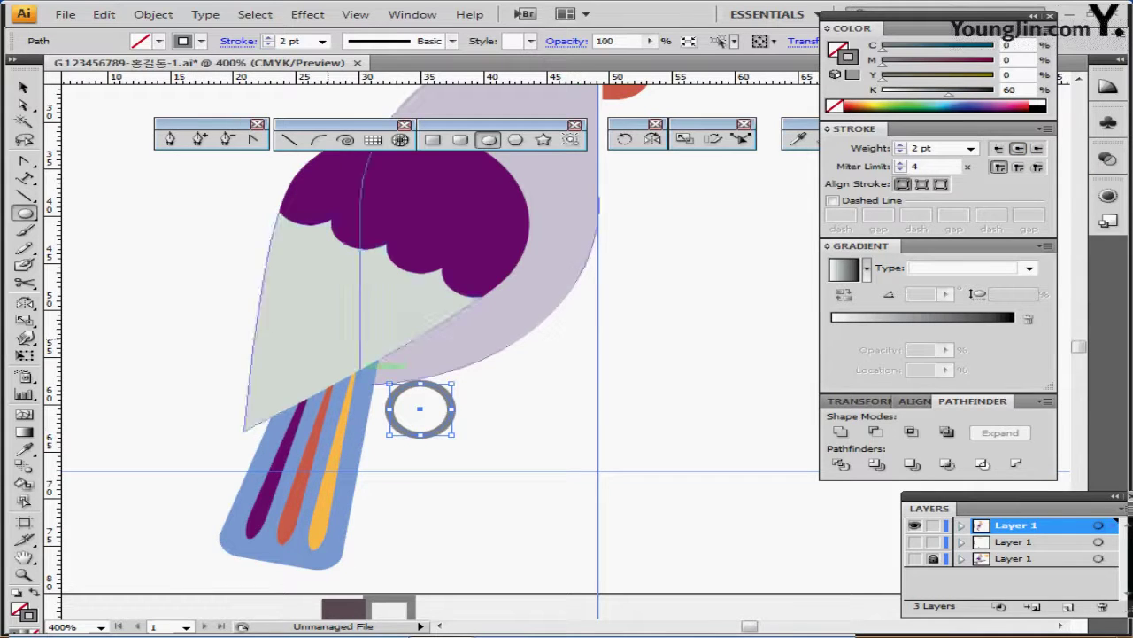
# - Delete the grey ellipse's bottom anchor point so only the upper arch remains, and deselect it
pyautogui.press('a')
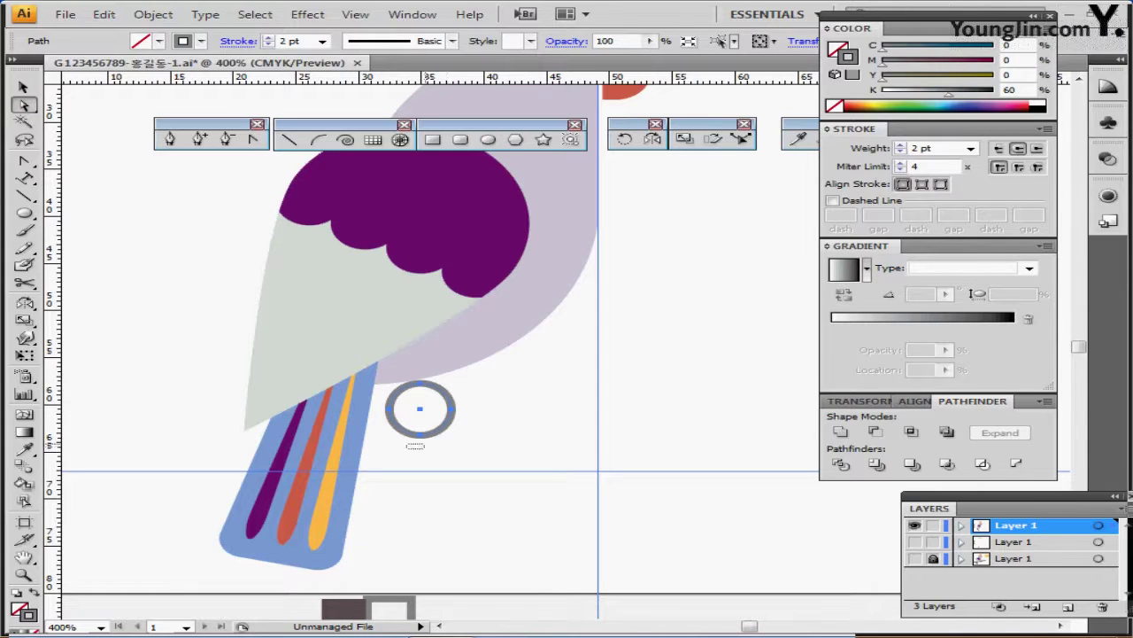
pyautogui.moveTo(406, 448); pyautogui.dragTo(453, 414)
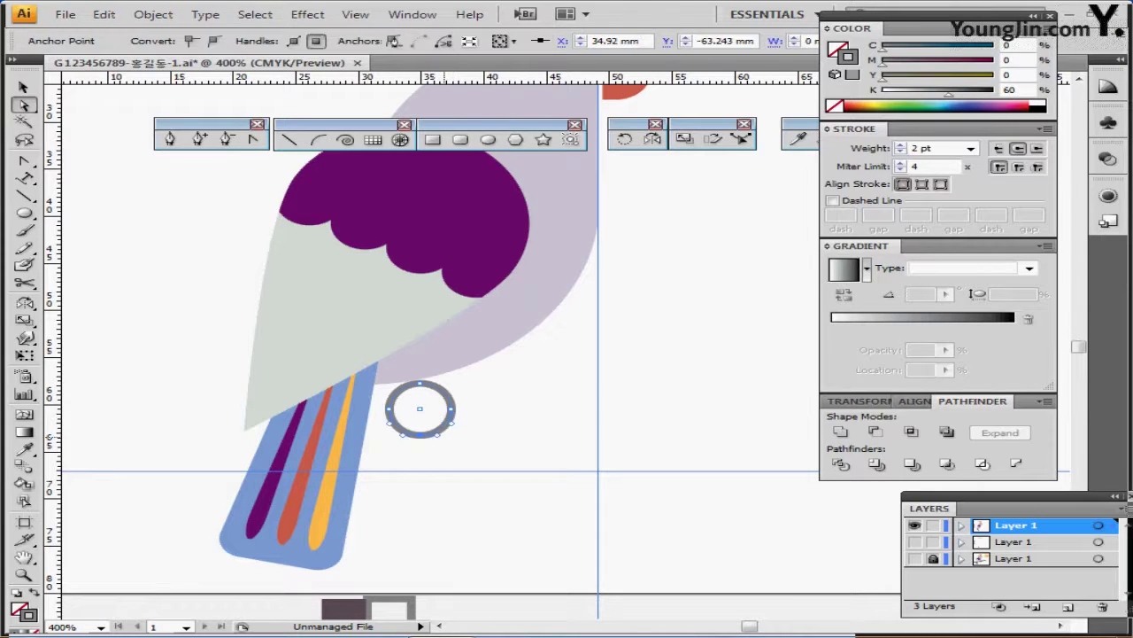
pyautogui.press('Delete')
pyautogui.click(449, 436)
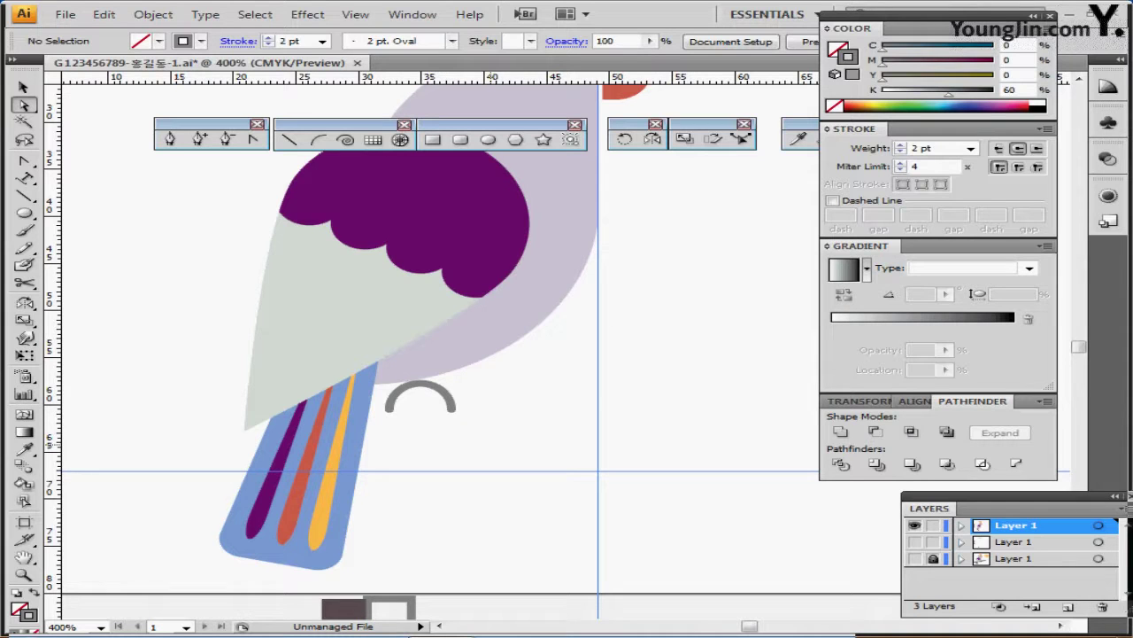
# - Draw a vertical grey line about 2 mm long down from the arch's top centre to form the middle toe, and deselect it
pyautogui.click(289, 139)
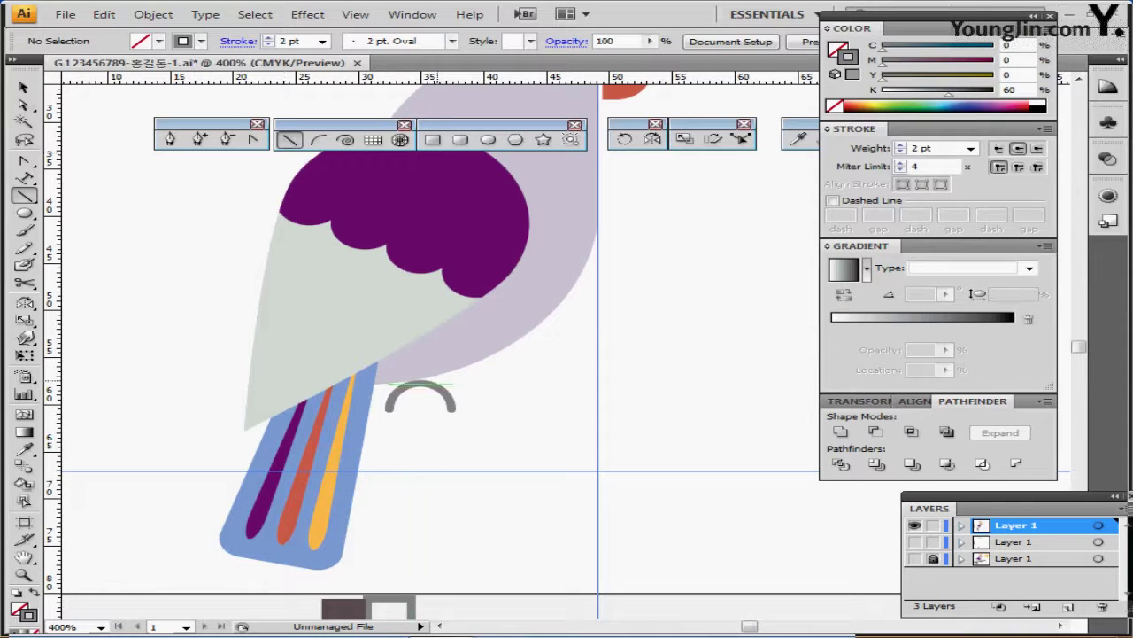
pyautogui.moveTo(421, 384); pyautogui.dragTo(421, 413)
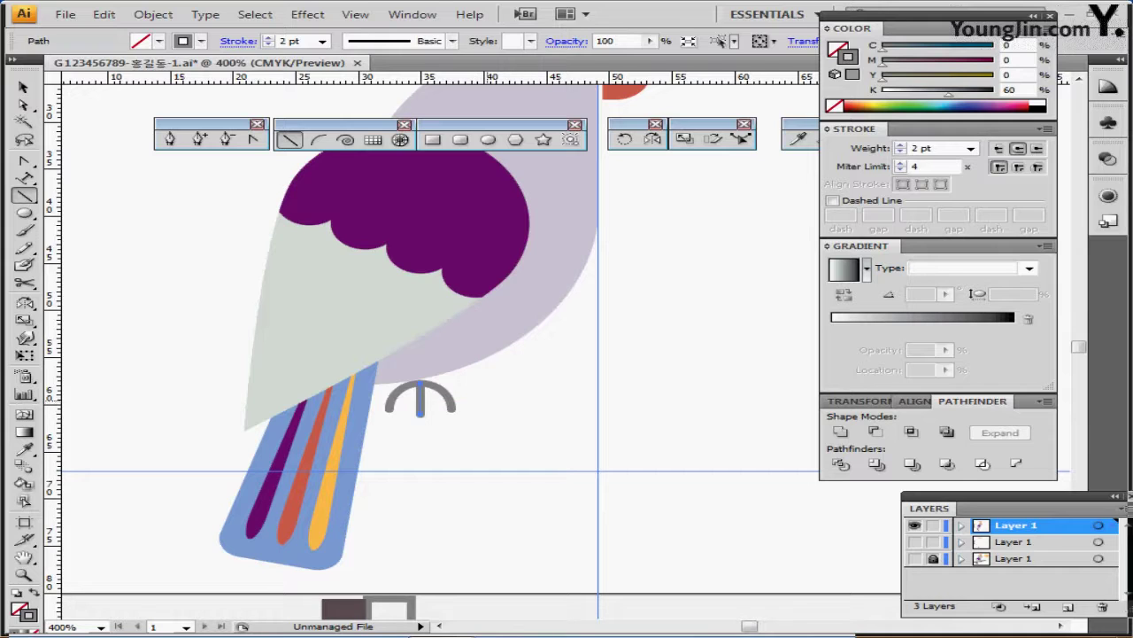
pyautogui.keyDown('ctrl'); pyautogui.click(502, 420); pyautogui.keyUp('ctrl')
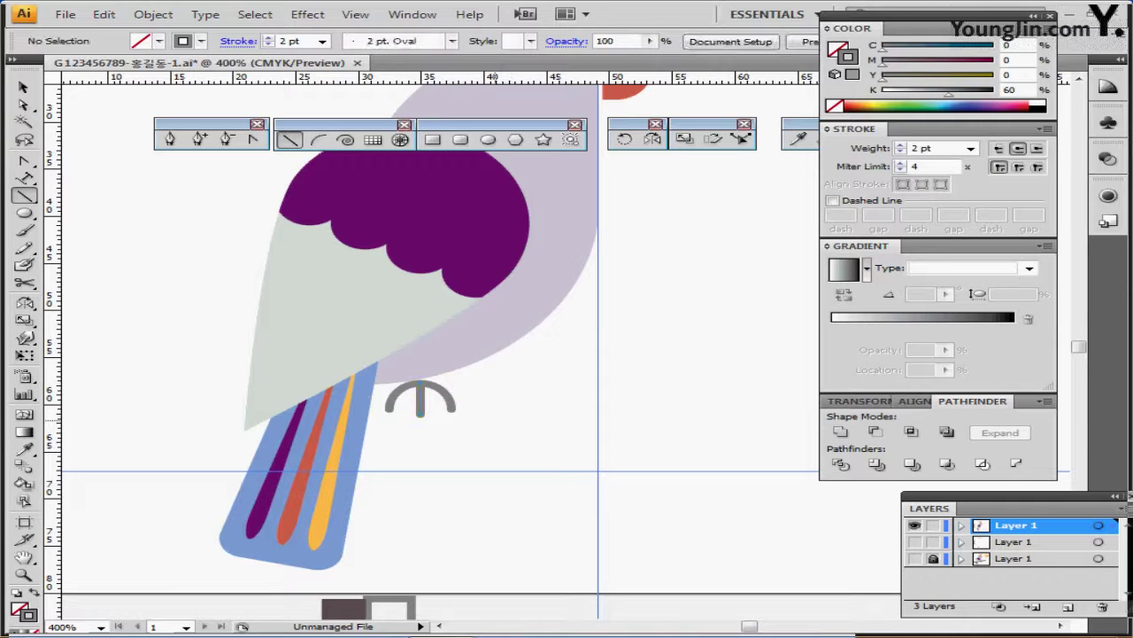
# - Group the grey arch and its vertical line as one foot
pyautogui.press('v')
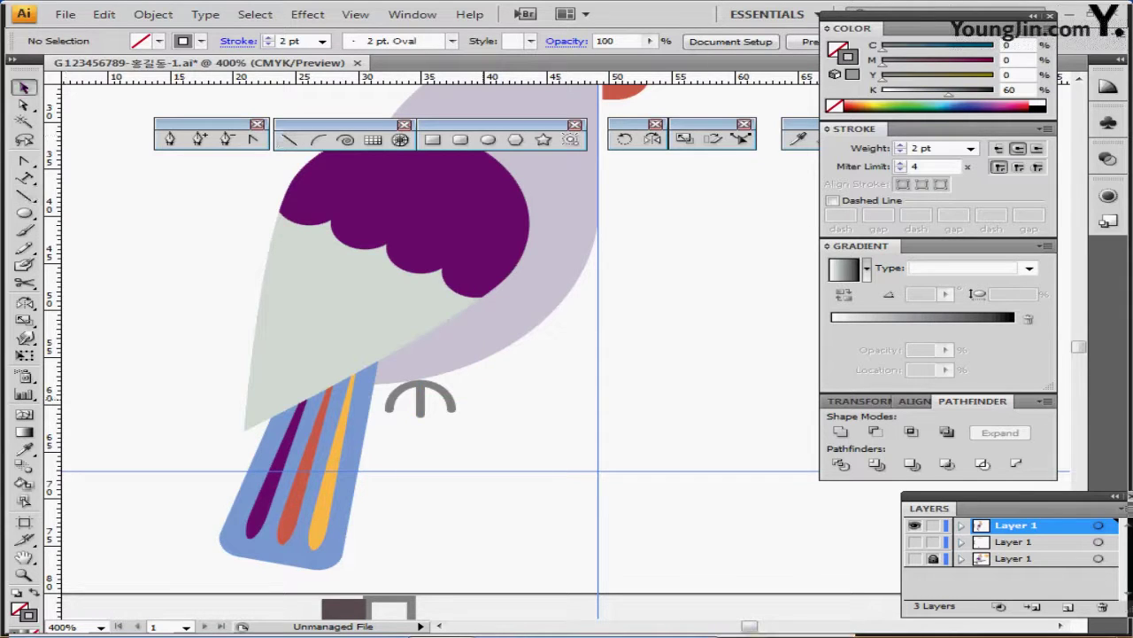
pyautogui.moveTo(479, 391); pyautogui.dragTo(407, 421)
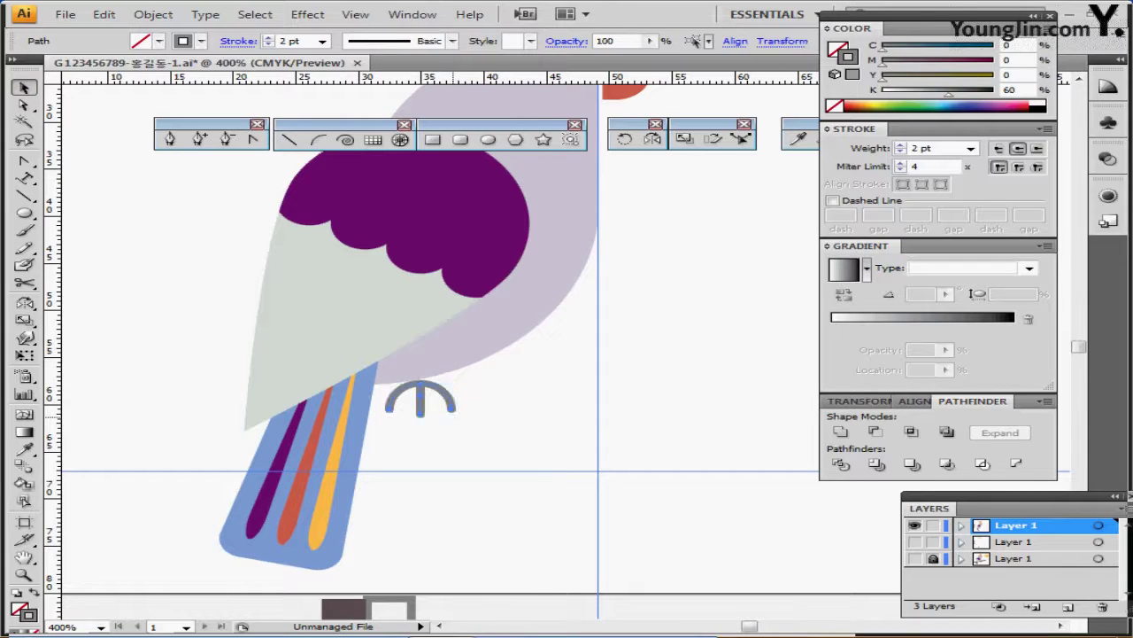
pyautogui.hotkey('ctrl', 'g')
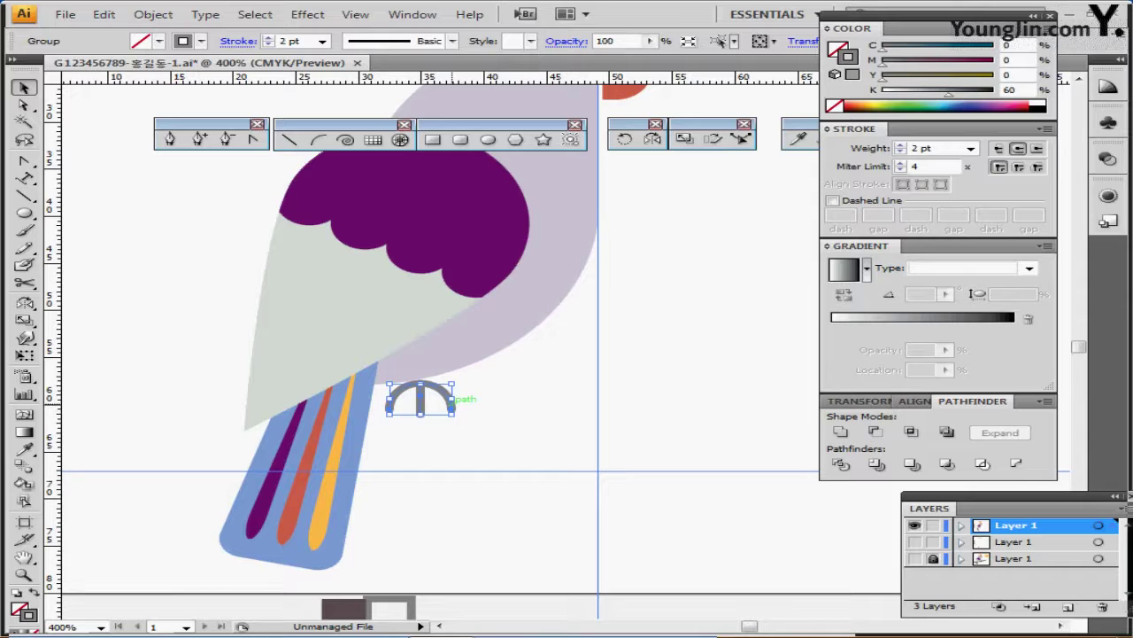
# - Move the foot up and left against the body's lower edge beside the tail, and send it to the back
pyautogui.moveTo(450, 400); pyautogui.dragTo(434, 381)
pyautogui.rightClick(434, 381)
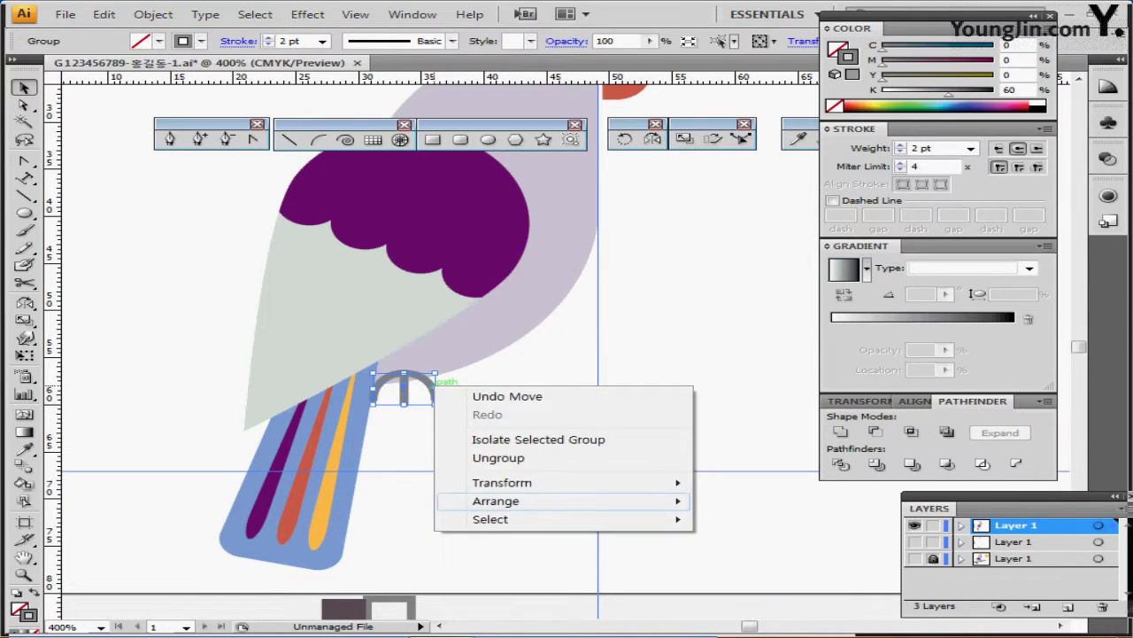
pyautogui.moveTo(496, 499)
pyautogui.click(764, 556)
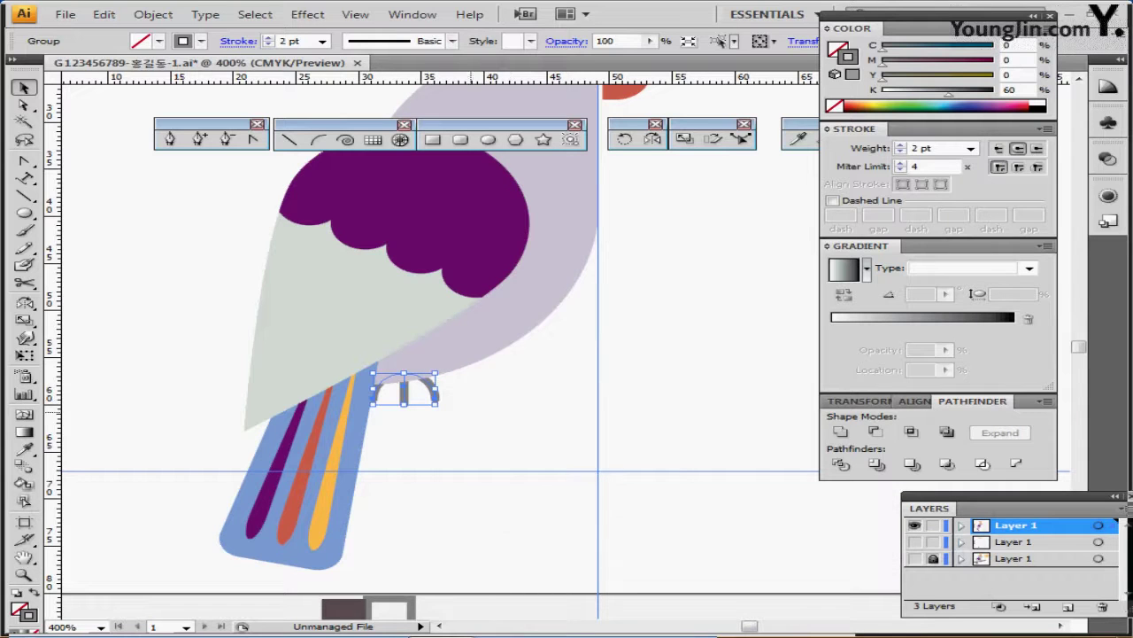
# - Nudge the grey foot down slightly and place a copy of it farther right along the body's lower edge
pyautogui.press('Down')
pyautogui.press('Down')
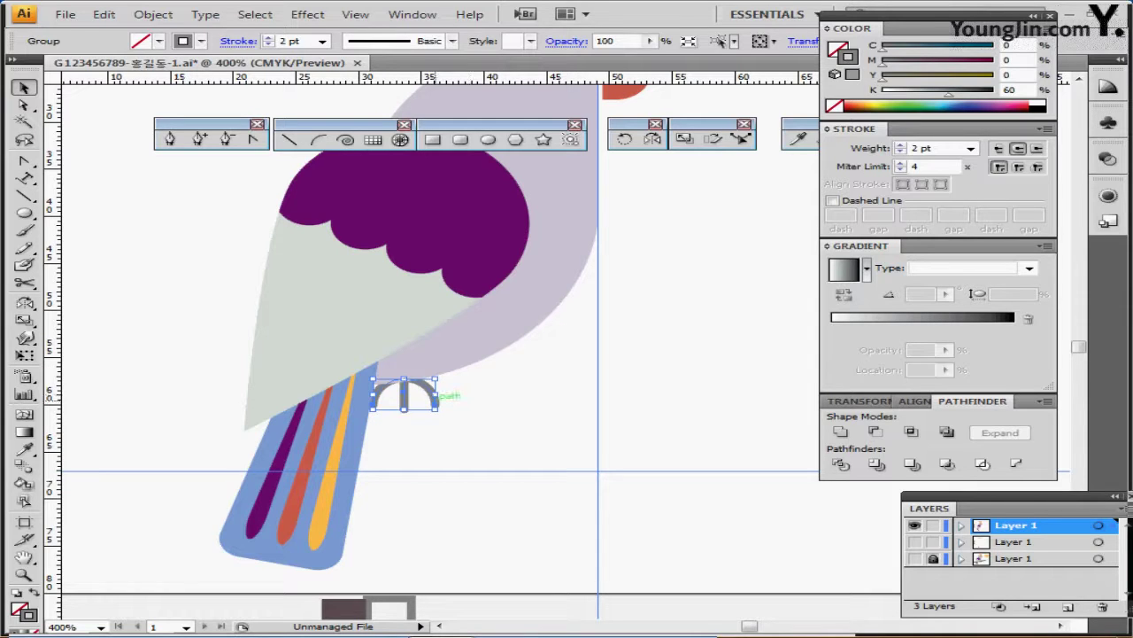
pyautogui.moveTo(434, 393); pyautogui.dragTo(501, 372)
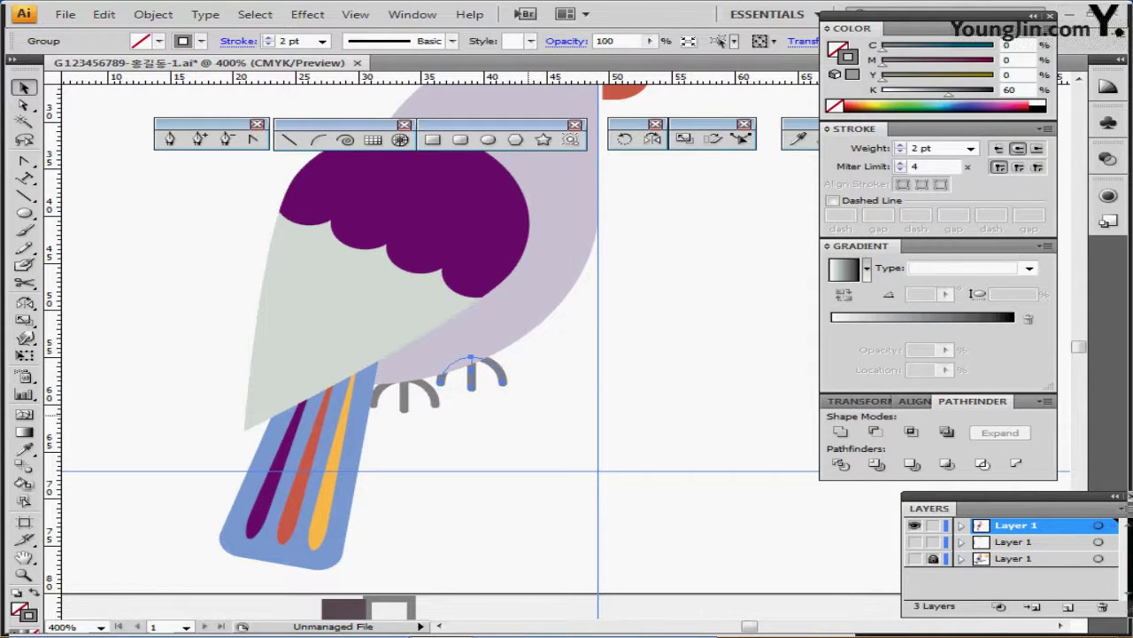
pyautogui.hotkey('ctrl', '-')
pyautogui.moveTo(539, 381); pyautogui.dragTo(345, 464)
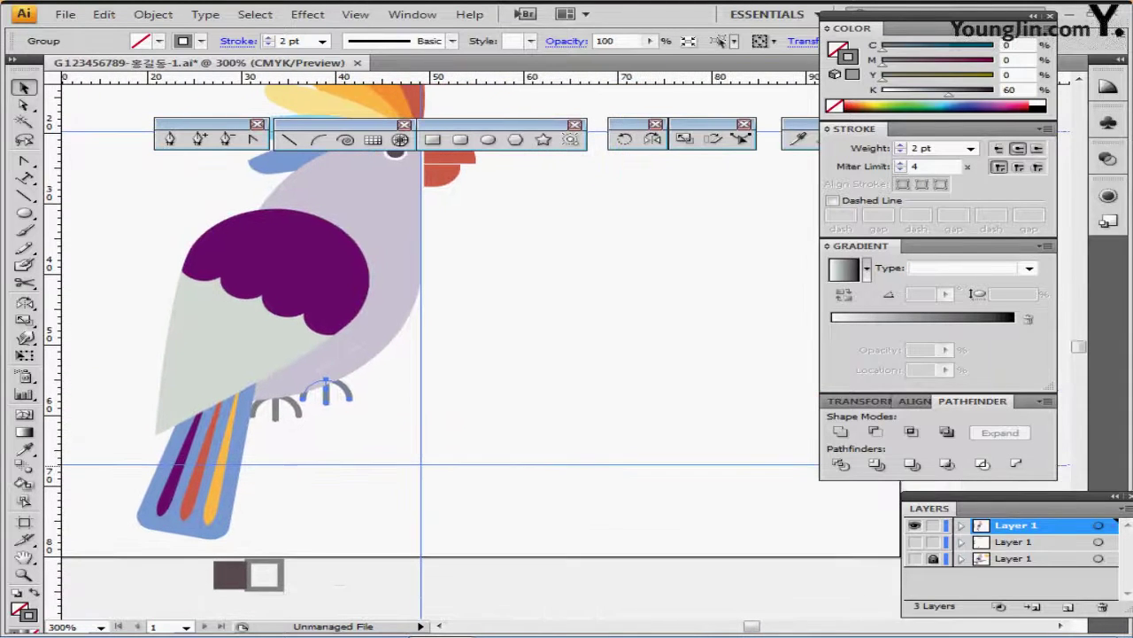
# - Pick up the dark brown swatch's fill without a stroke and start a rounded rectangle by dimensions just below the feet
pyautogui.click(230, 579)
pyautogui.click(365, 469)
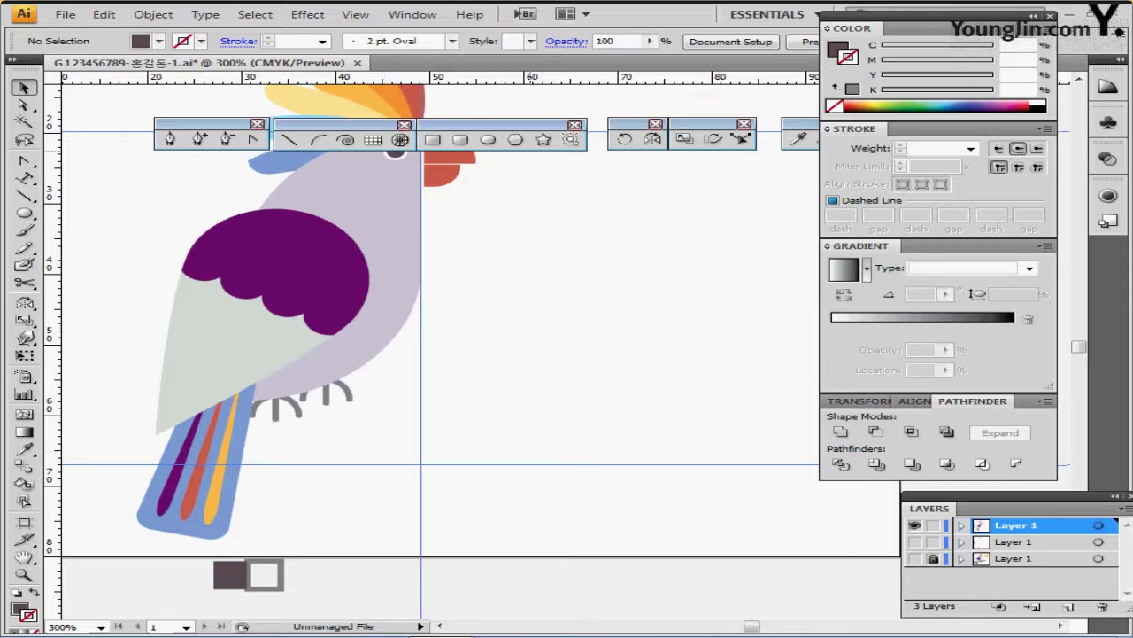
pyautogui.click(460, 139)
pyautogui.click(327, 425)
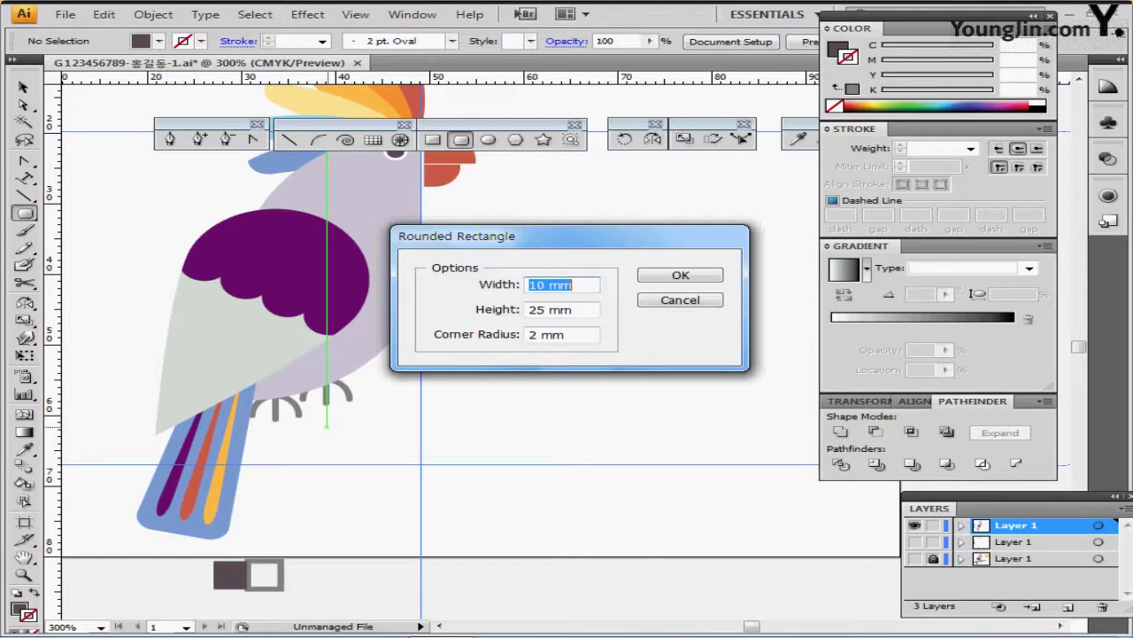
pyautogui.press('Tab')
pyautogui.write('72')
pyautogui.press('Tab')
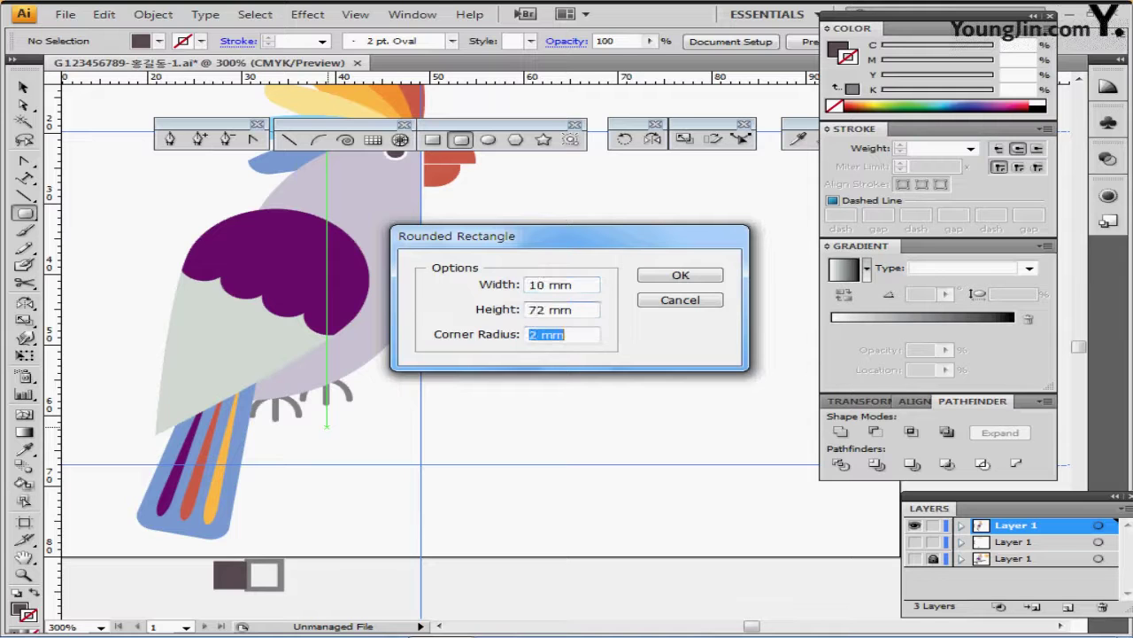
pyautogui.write('4')
pyautogui.press('Tab')
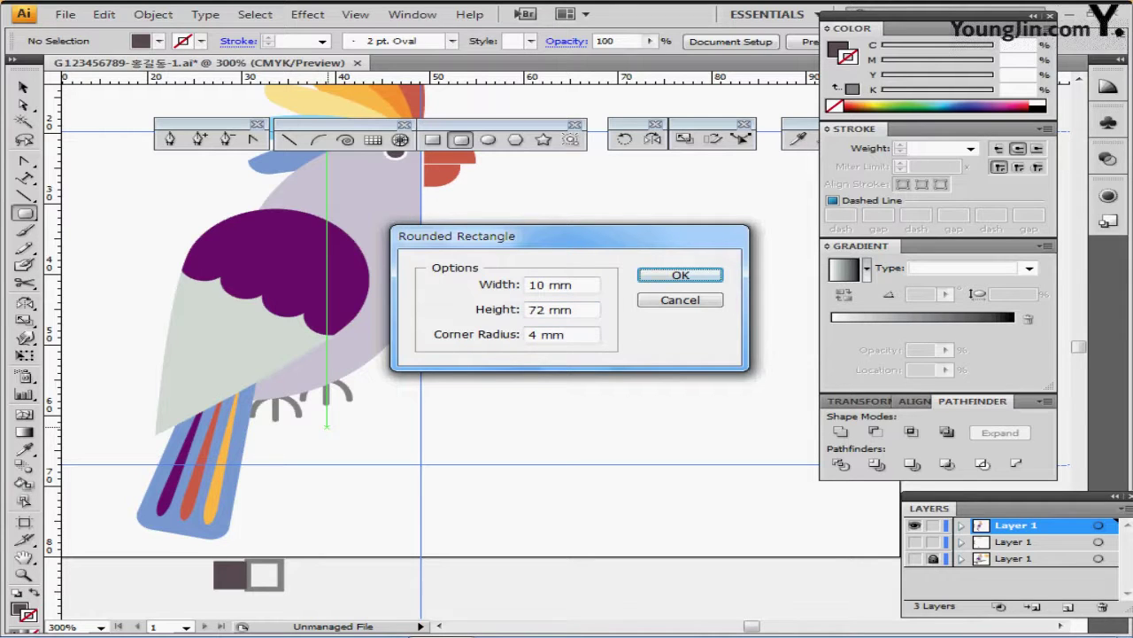
# - Create a rounded rectangle 72 mm wide and 4 mm high with a 2 mm corner radius, and shift it slightly left
pyautogui.press('Tab')
pyautogui.write('72')
pyautogui.press('Tab')
pyautogui.write('4')
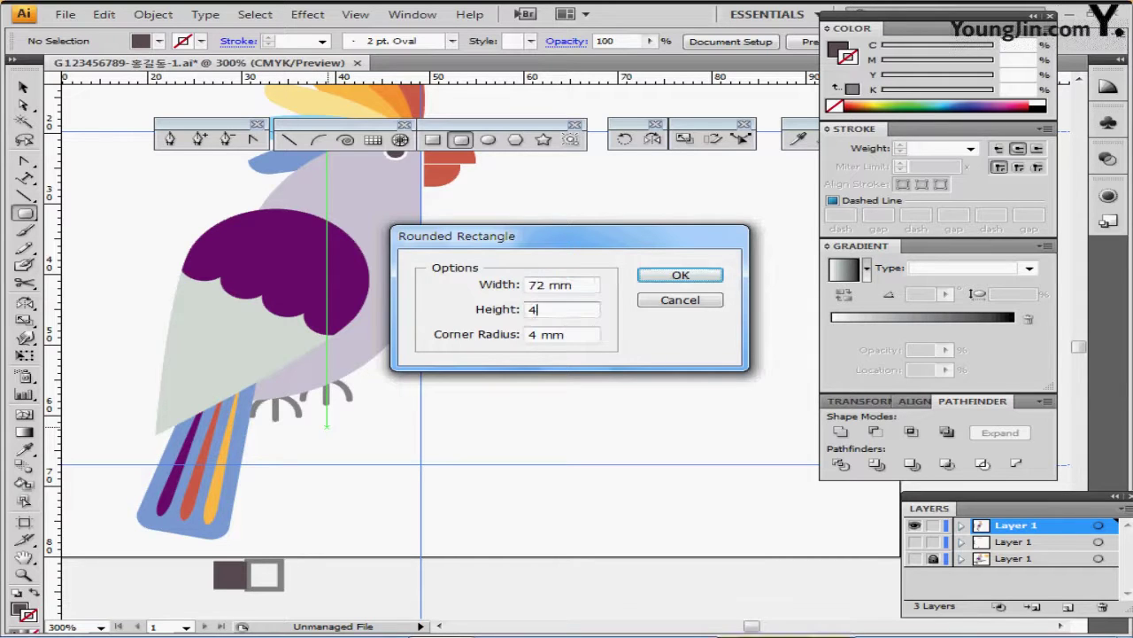
pyautogui.press('Tab')
pyautogui.write('2')
pyautogui.press('Tab')
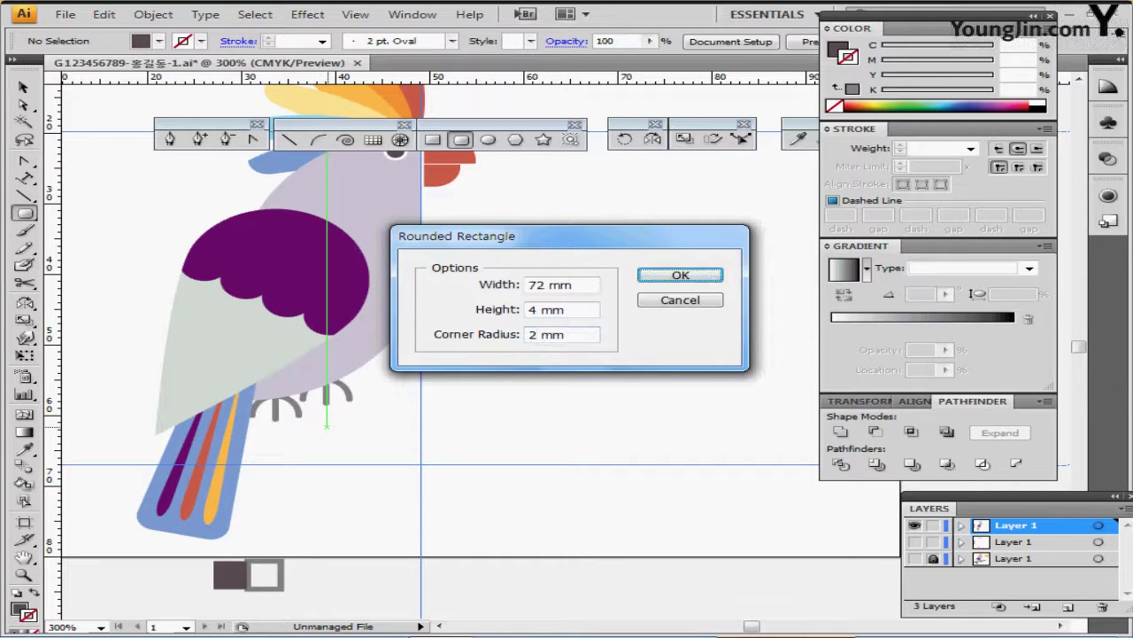
pyautogui.press('Return')
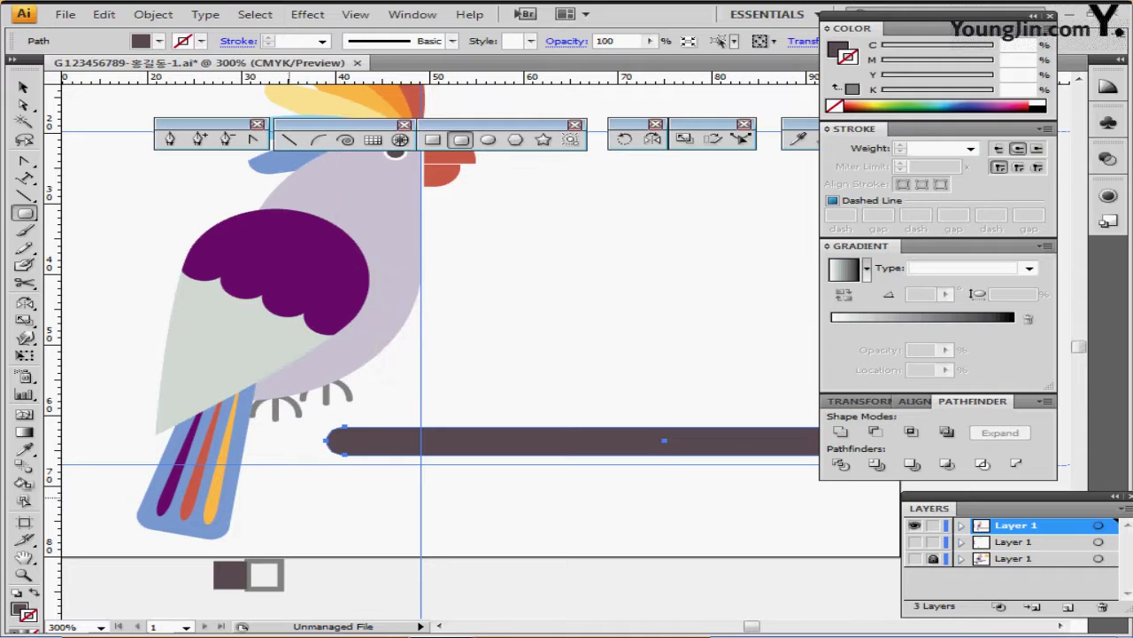
pyautogui.moveTo(456, 430); pyautogui.dragTo(415, 439)
pyautogui.moveTo(588, 350); pyautogui.dragTo(378, 315)
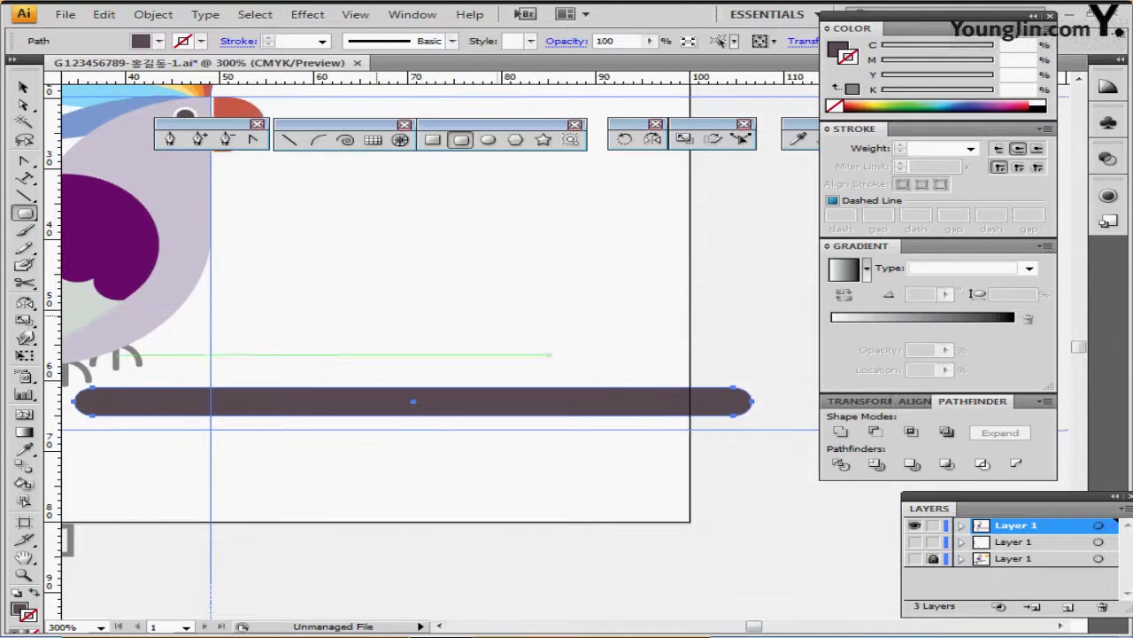
# - Taper the brown bar by scaling only its right-end anchor points uniformly to 70%, and deselect it
pyautogui.hotkey('ctrl', '-')
pyautogui.moveTo(541, 377); pyautogui.dragTo(495, 398)
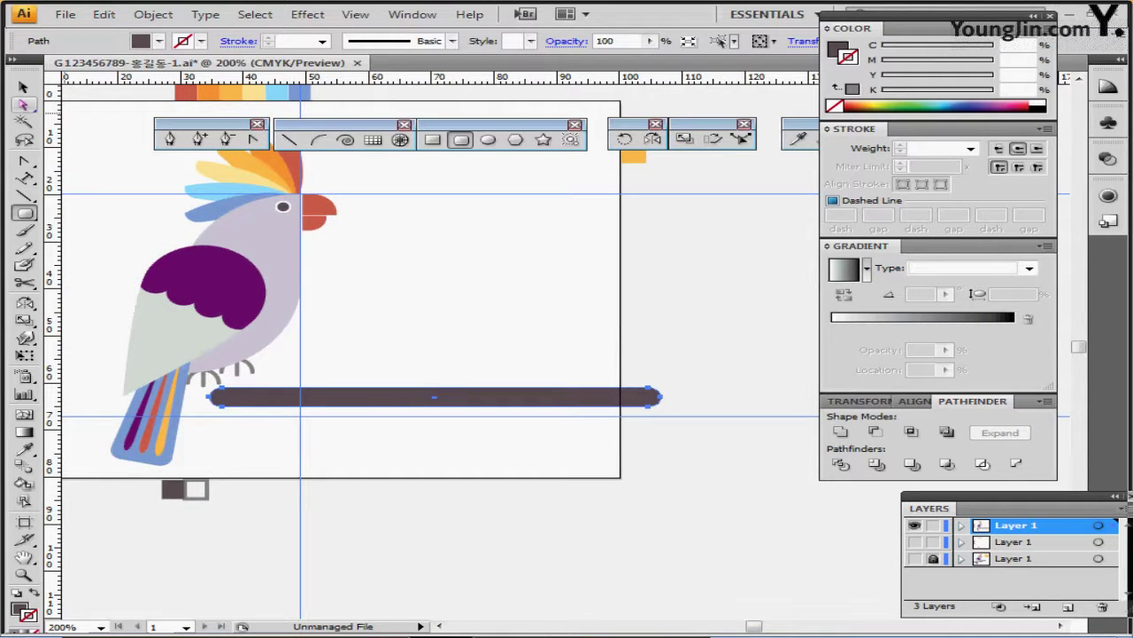
pyautogui.press('a')
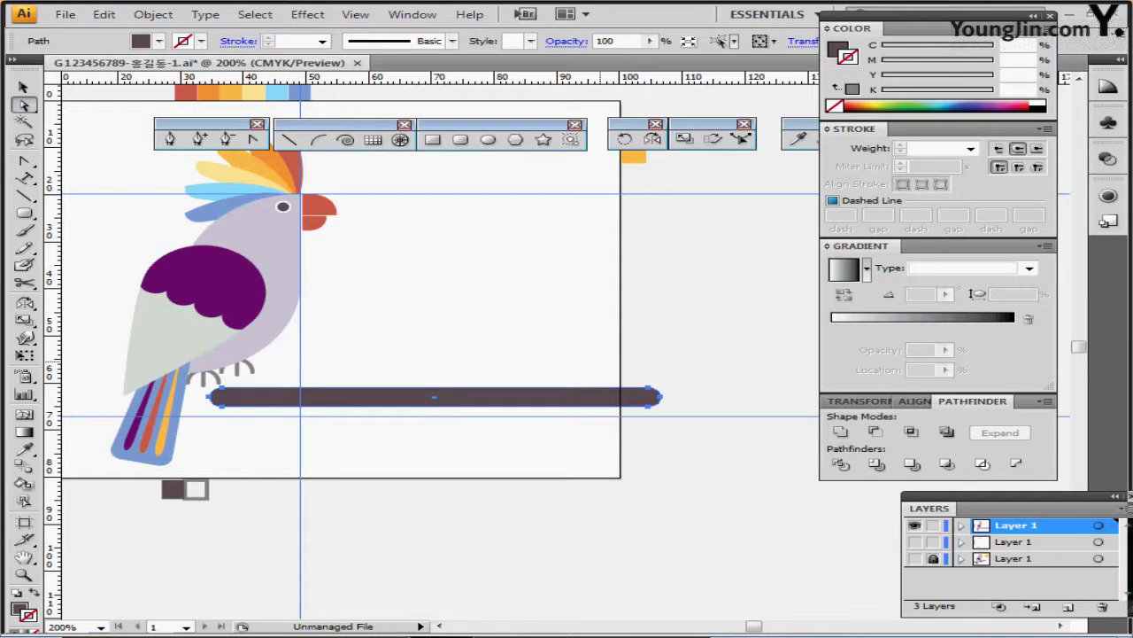
pyautogui.moveTo(592, 339); pyautogui.dragTo(736, 453)
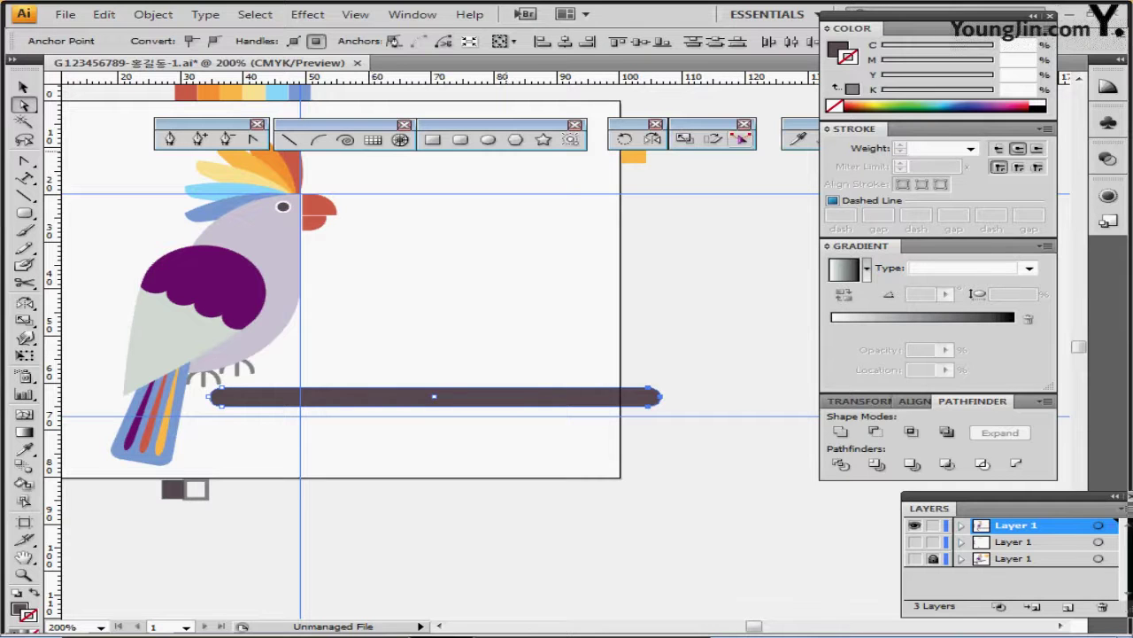
pyautogui.click(685, 139)
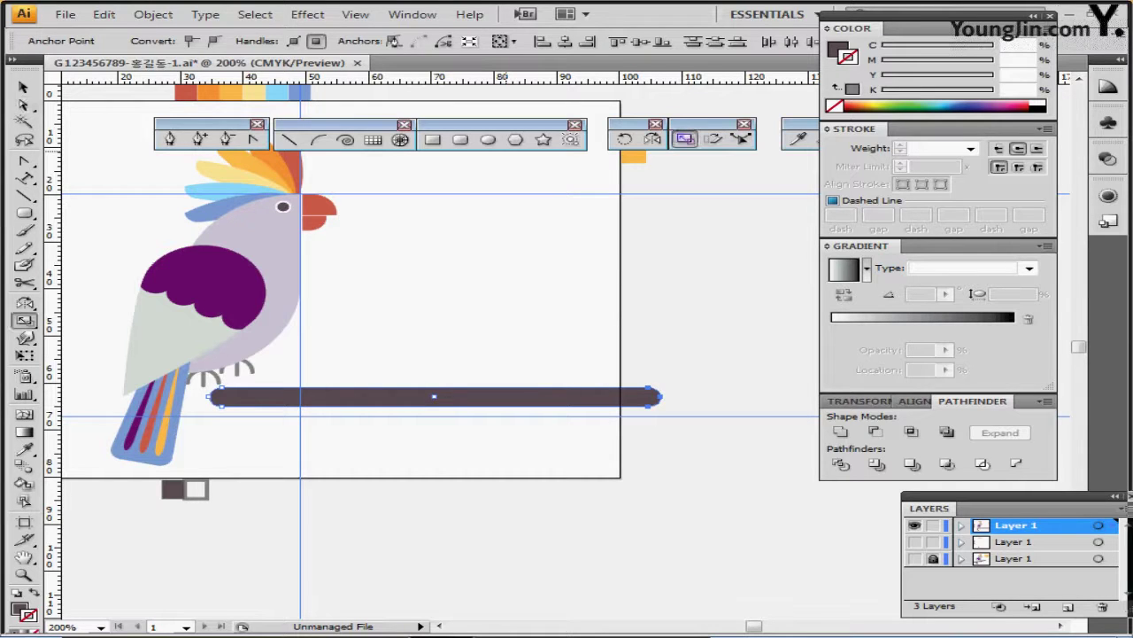
pyautogui.doubleClick(685, 139)
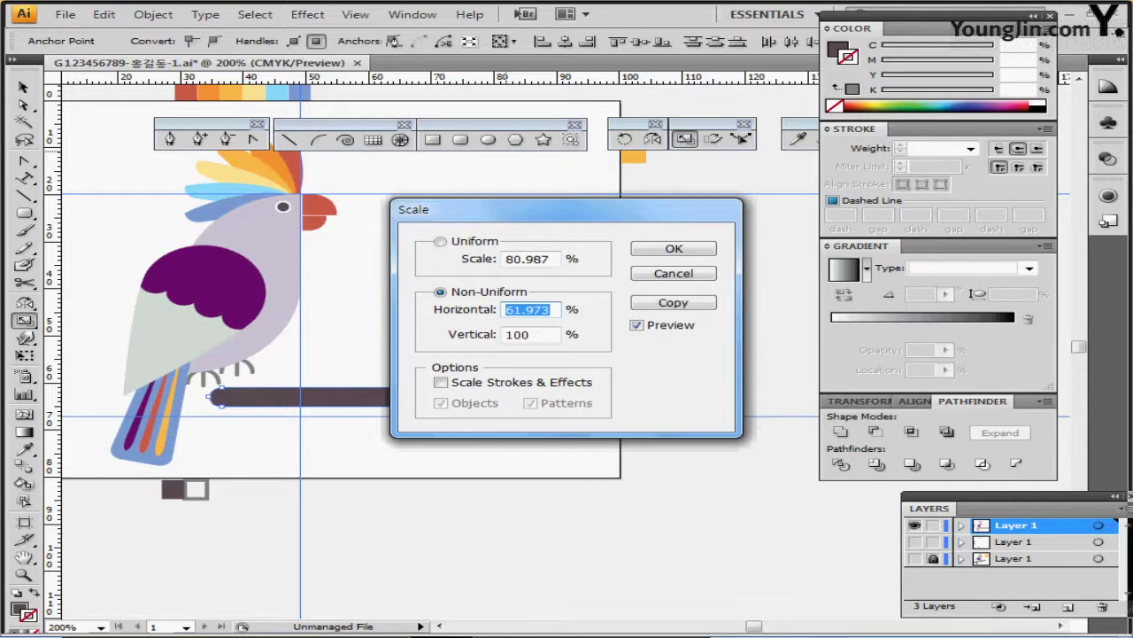
pyautogui.hotkey('shift', 'Tab')
pyautogui.hotkey('shift', 'Tab')
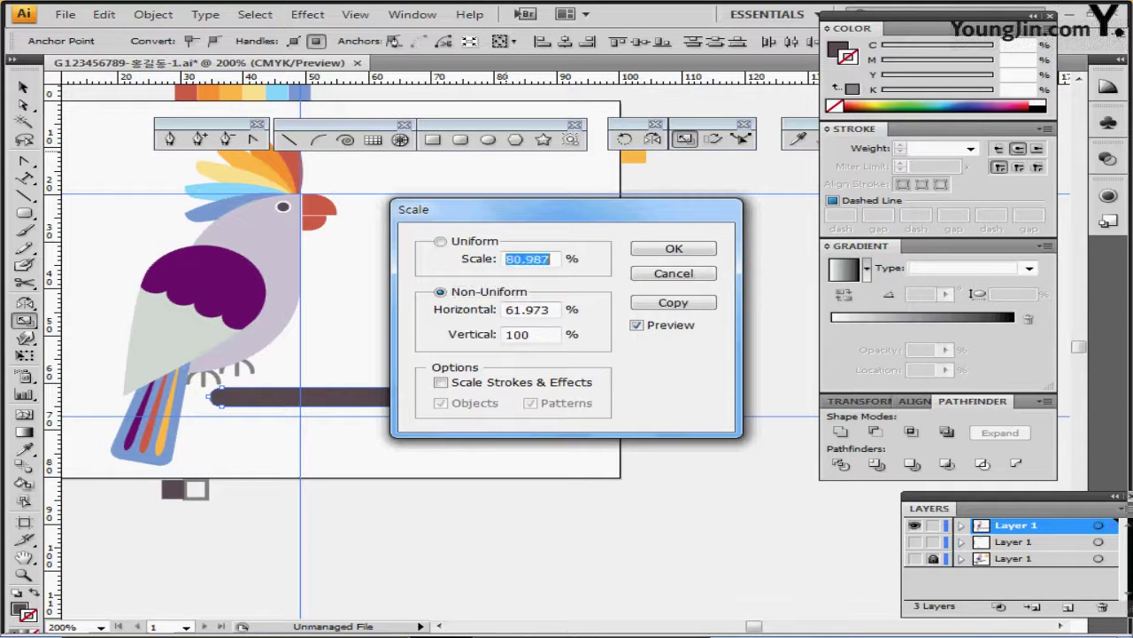
pyautogui.write('70')
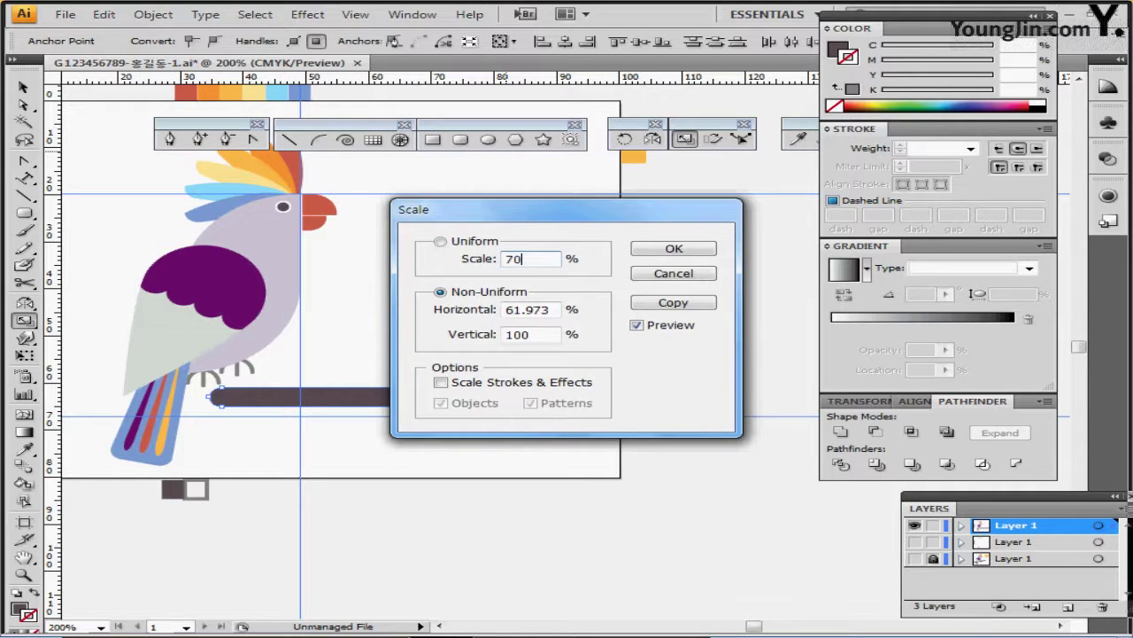
pyautogui.press('Return')
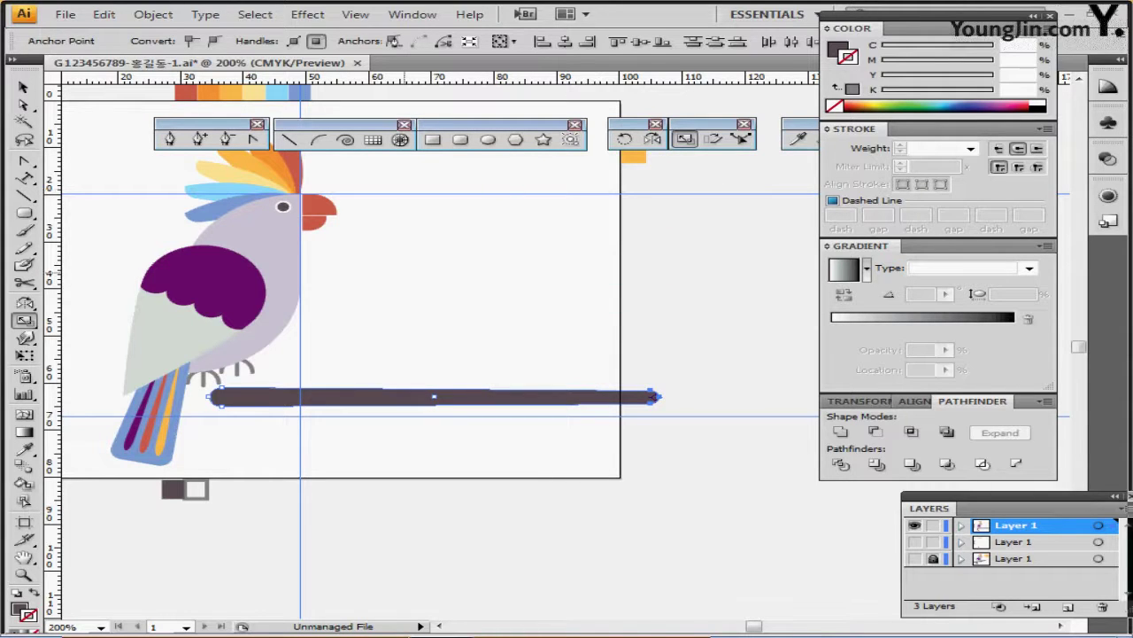
pyautogui.hotkey('ctrl', 'shift', 'a')
# - Draw a rounded bar about 8.6 by 2.5 mm above the branch, narrow its right end vertically to about 63%, and deselect it
pyautogui.click(460, 139)
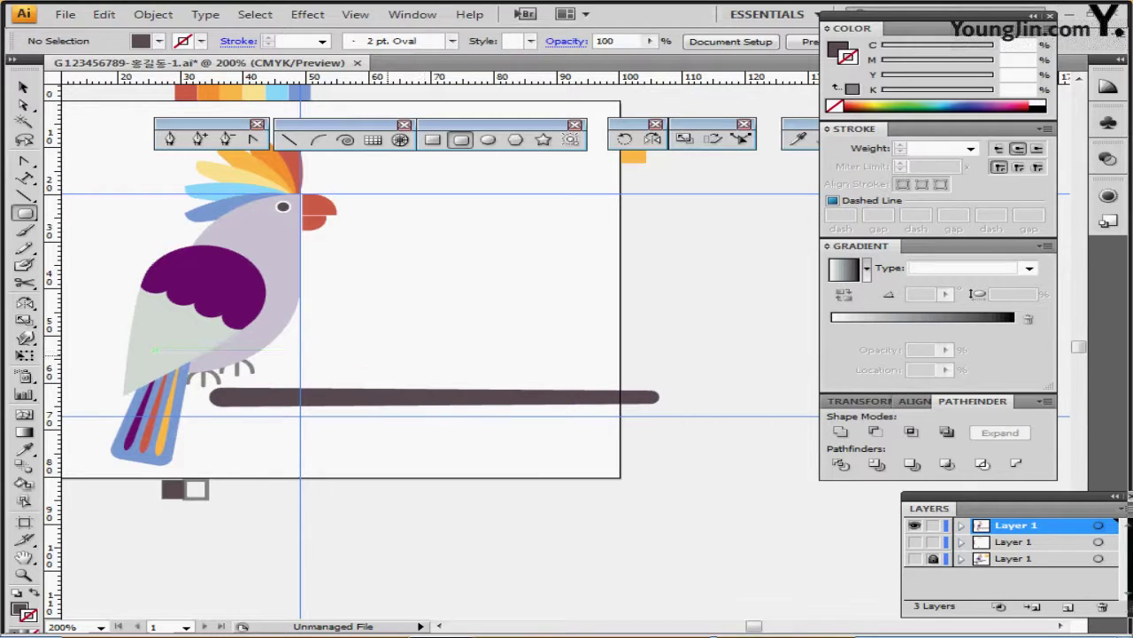
pyautogui.moveTo(401, 355); pyautogui.dragTo(455, 365)
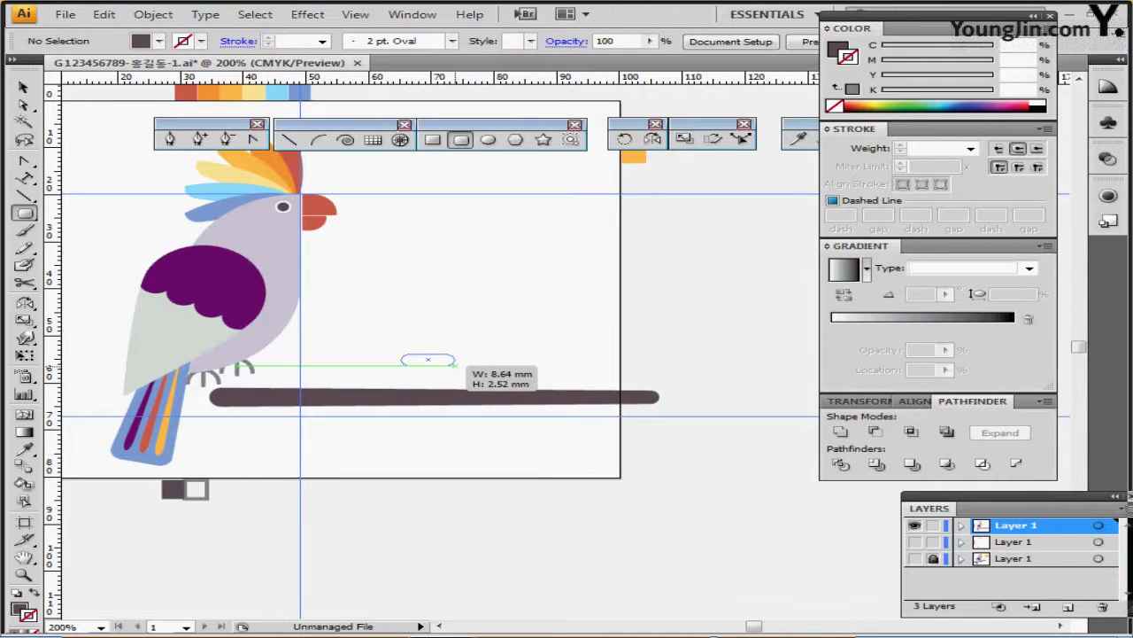
pyautogui.moveTo(455, 364); pyautogui.dragTo(478, 375)
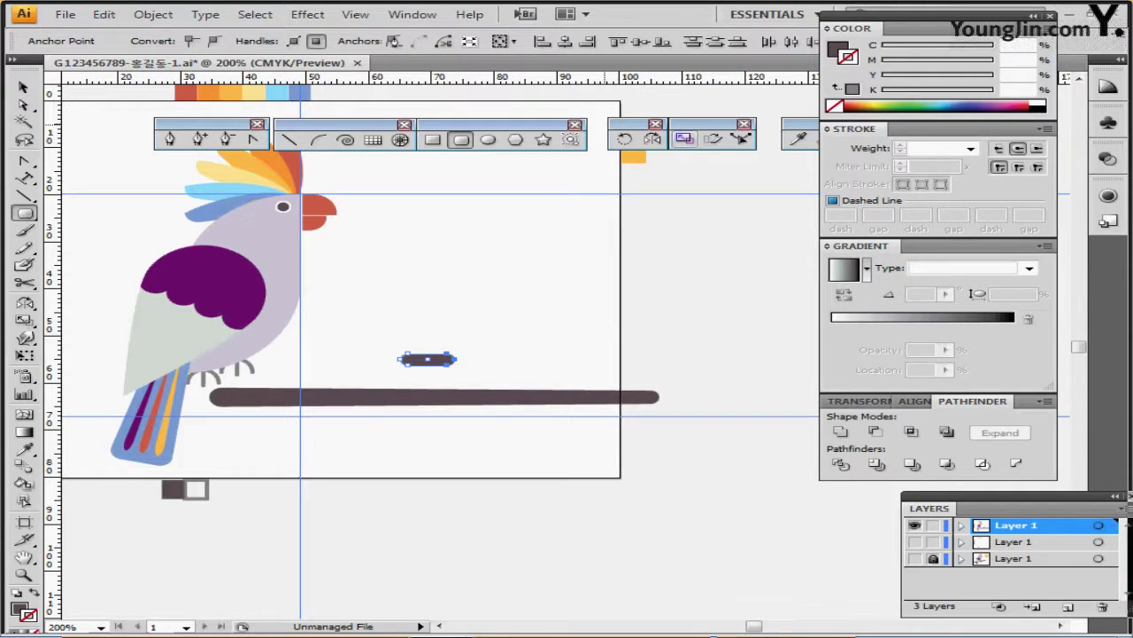
pyautogui.click(684, 139)
pyautogui.moveTo(504, 319); pyautogui.dragTo(505, 334)
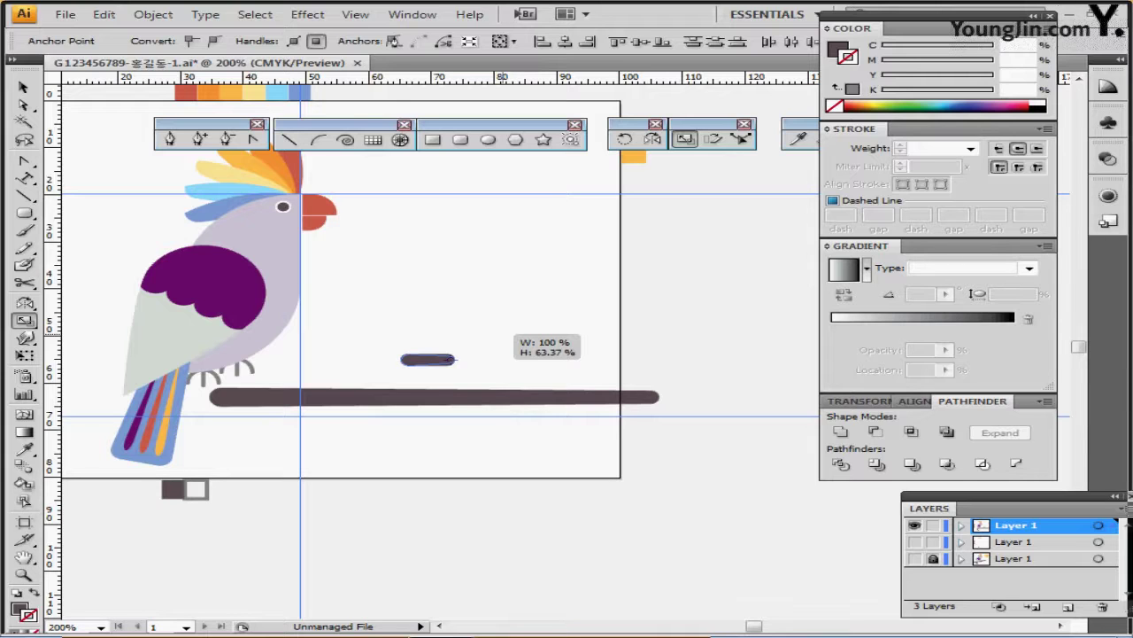
pyautogui.moveTo(505, 334)
pyautogui.mouseDown()
pyautogui.moveTo(501, 313)
pyautogui.moveTo(502, 330)
pyautogui.mouseUp()
pyautogui.hotkey('ctrl', 'shift', 'a')
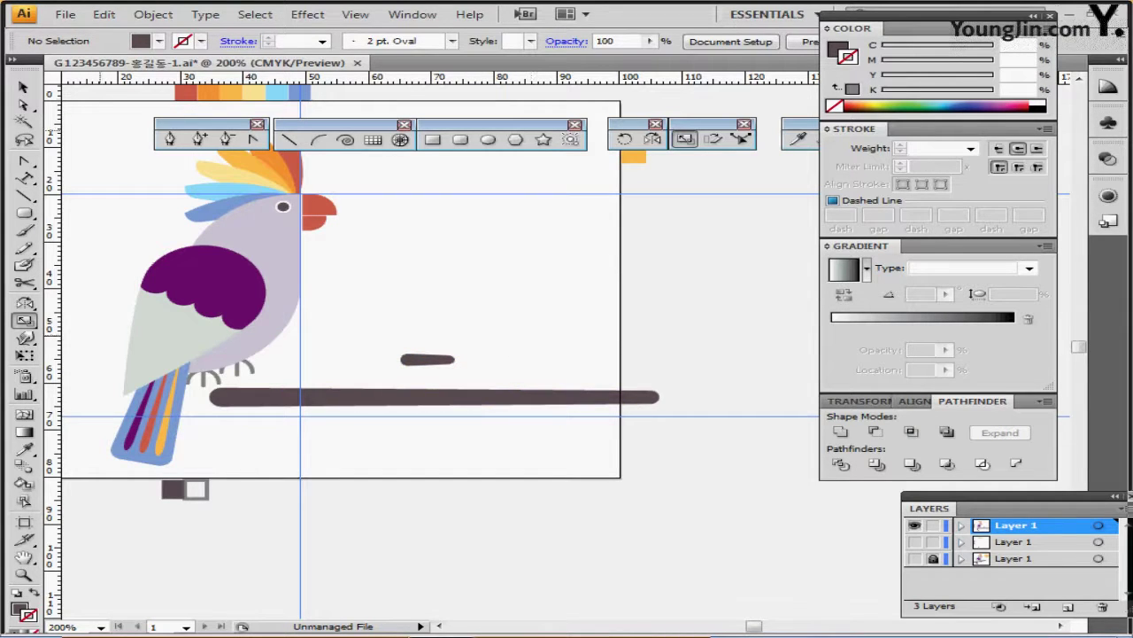
# - Move the small bar to the branch's underside and rotate it to slant down to the right as a twig
pyautogui.press('v')
pyautogui.click(433, 358)
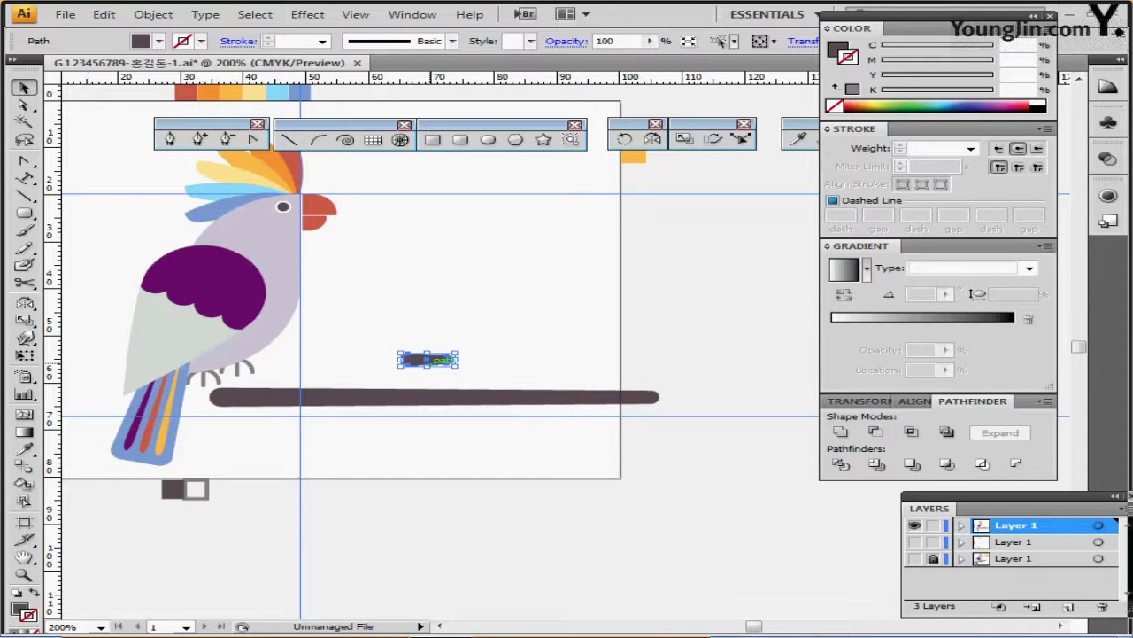
pyautogui.moveTo(433, 358); pyautogui.dragTo(360, 416)
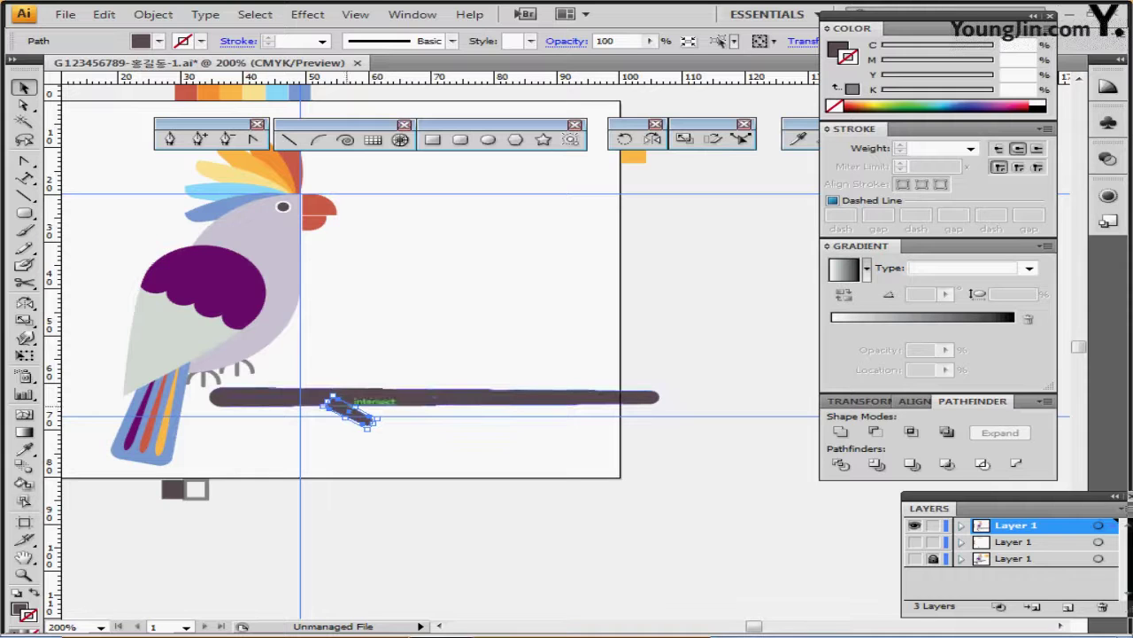
pyautogui.moveTo(351, 412); pyautogui.dragTo(399, 410)
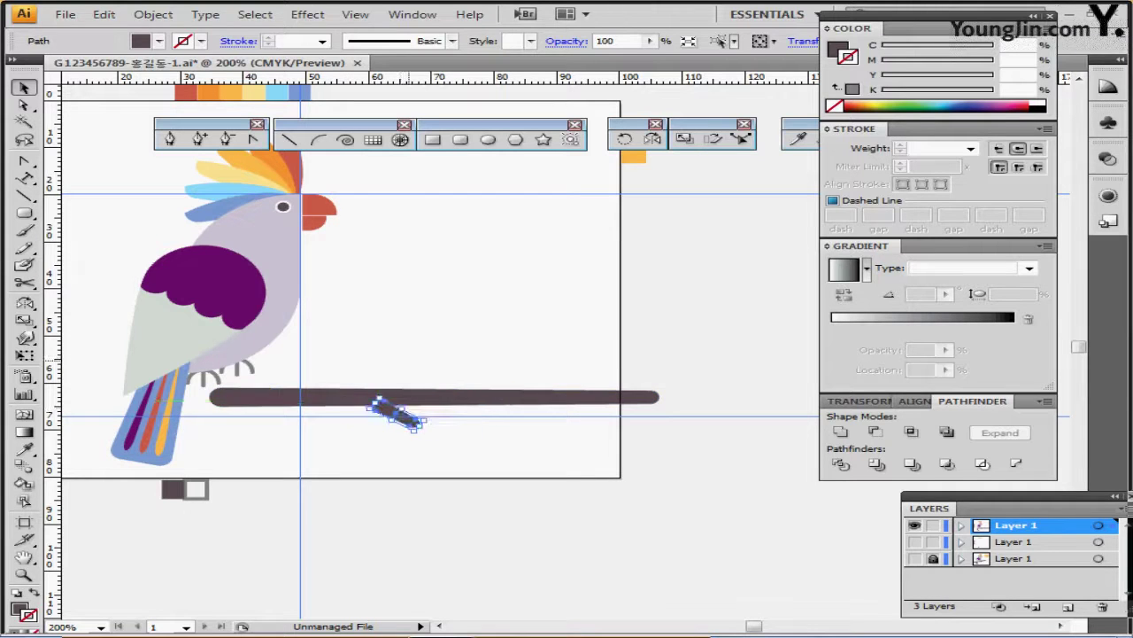
# - Select the branch and twig together, move them left so the branch runs beneath the parrot across the tail, and deselect them
pyautogui.moveTo(387, 331); pyautogui.dragTo(442, 421)
pyautogui.moveTo(507, 398); pyautogui.dragTo(446, 397)
pyautogui.moveTo(370, 401); pyautogui.dragTo(267, 392)
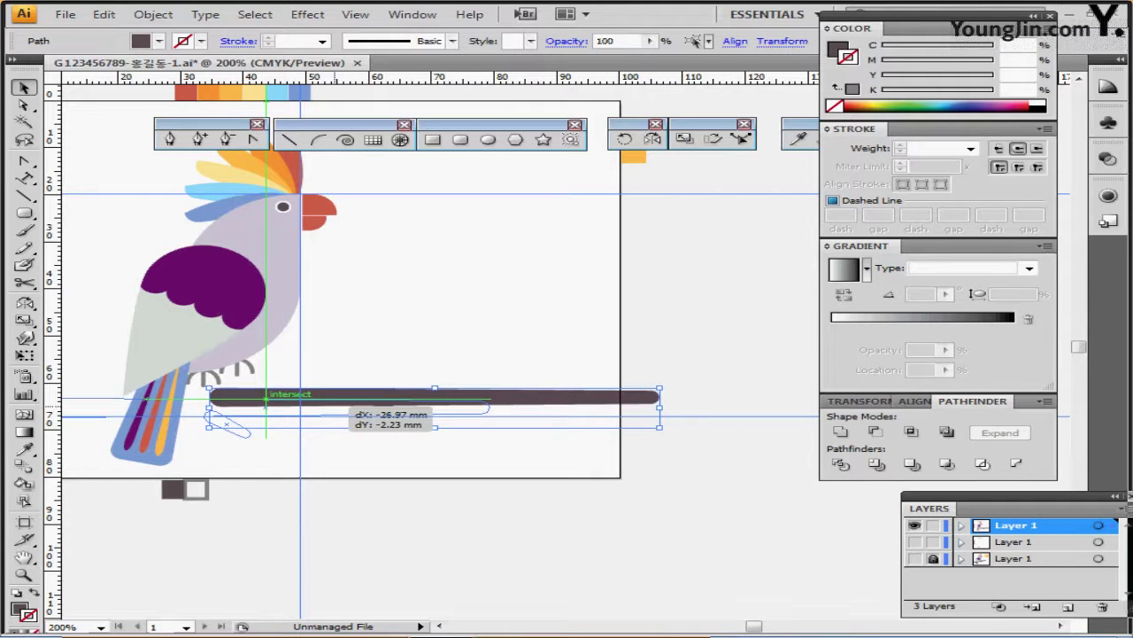
pyautogui.moveTo(336, 403); pyautogui.dragTo(367, 394)
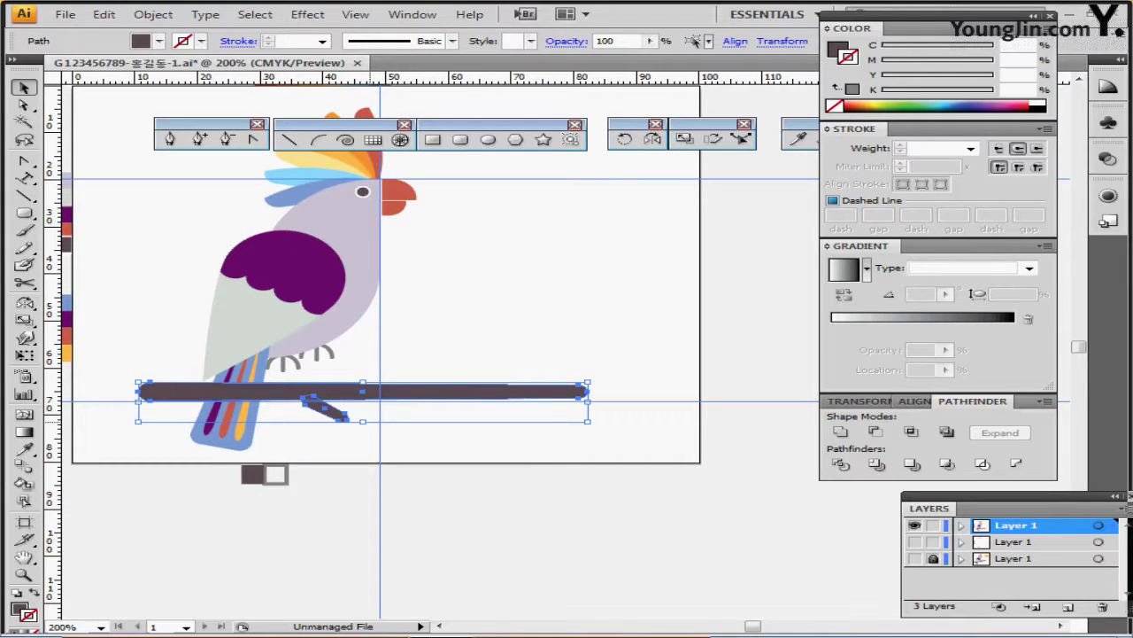
pyautogui.click(367, 432)
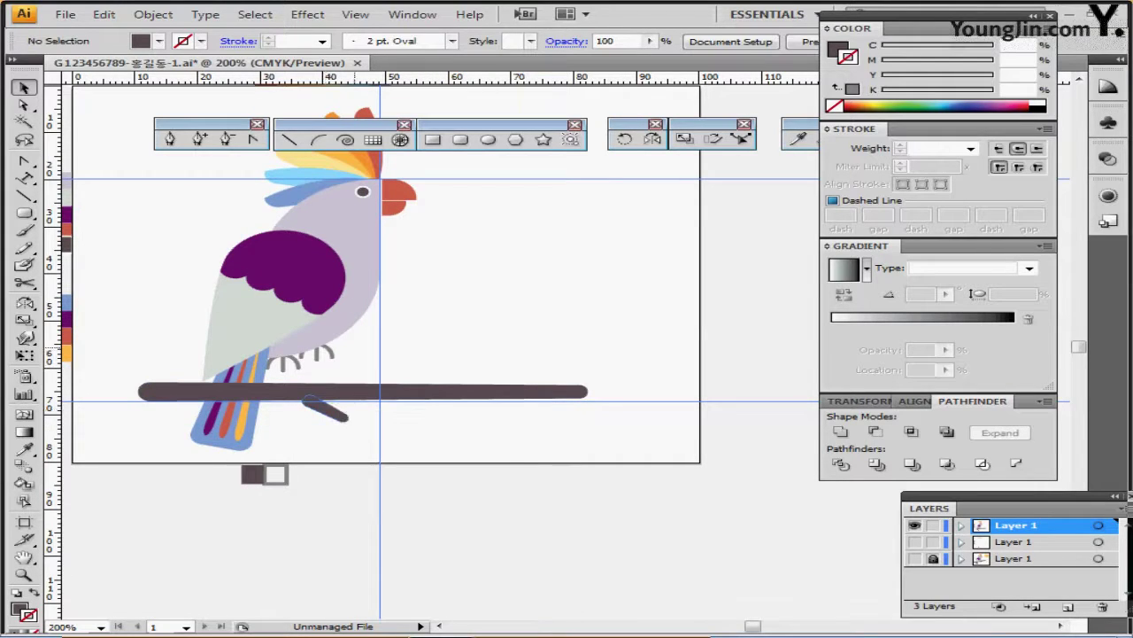
# - Raise the branch against the parrot's feet and place the twig farther right, beside the vertical guide
pyautogui.moveTo(367, 432); pyautogui.dragTo(383, 389)
pyautogui.click(387, 427)
pyautogui.hotkey('ctrl', 'shift', 'a')
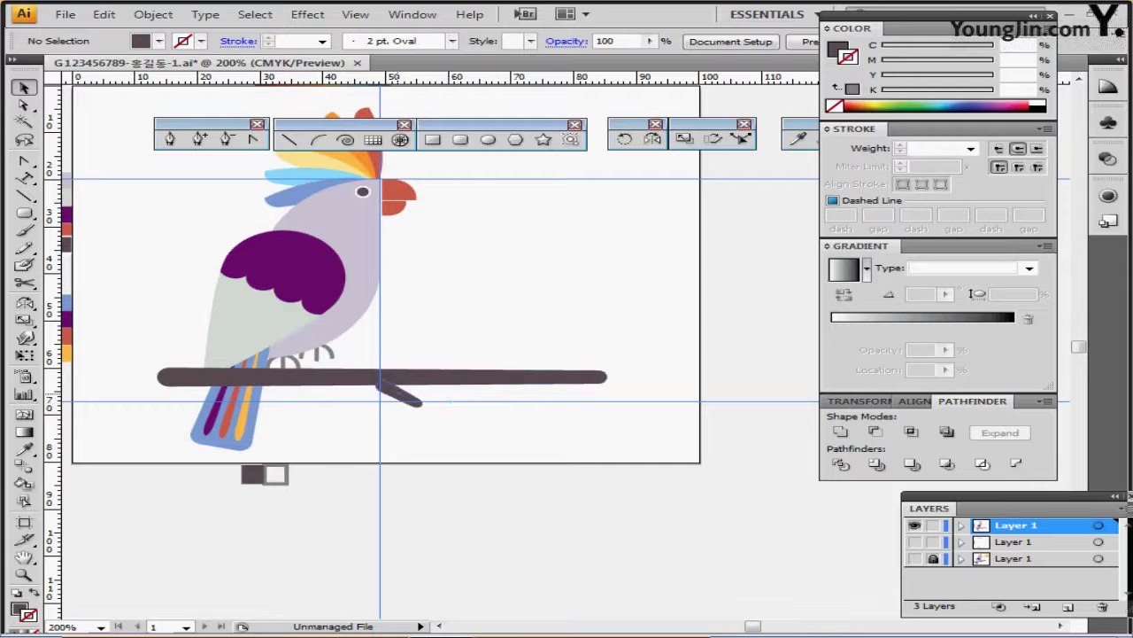
# - Copy the twig to the branch's upper side farther right, make it smaller, slant it up to the right, and deselect it
pyautogui.click(405, 395)
pyautogui.moveTo(405, 395); pyautogui.dragTo(485, 352)
pyautogui.moveTo(443, 366); pyautogui.dragTo(441, 363)
pyautogui.keyDown('ctrl'); pyautogui.click(488, 377); pyautogui.keyUp('ctrl')
pyautogui.moveTo(496, 330); pyautogui.dragTo(461, 358)
pyautogui.click(493, 312)
pyautogui.click(549, 332)
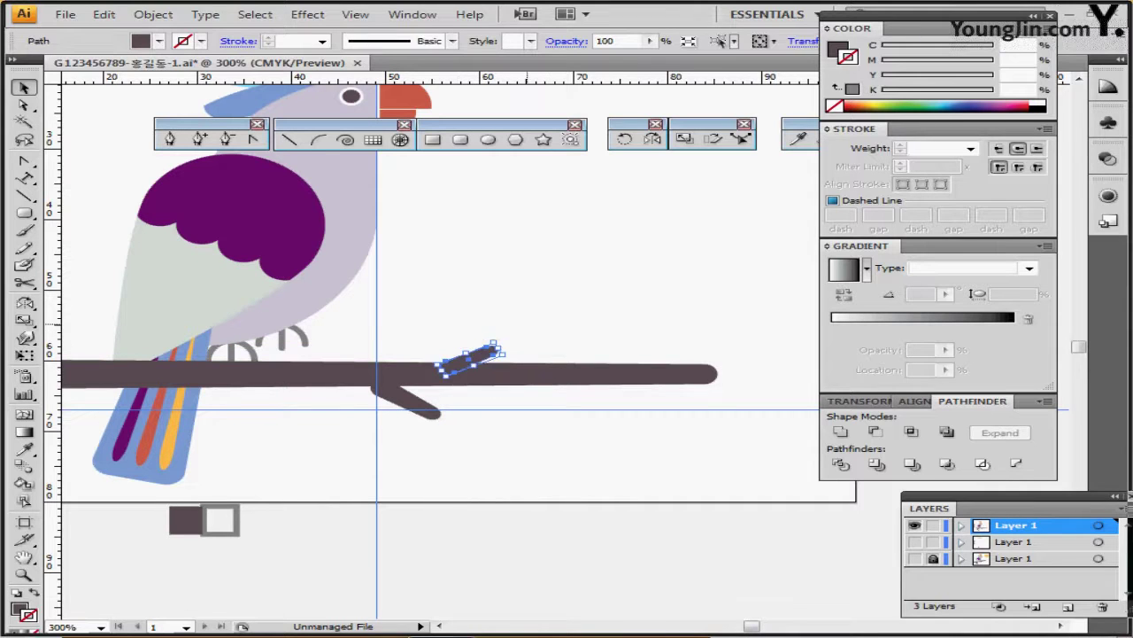
pyautogui.click(536, 317)
# - Shift the lower twig slightly up and left into the branch, and unite the branch and both twigs into one shape
pyautogui.click(390, 390)
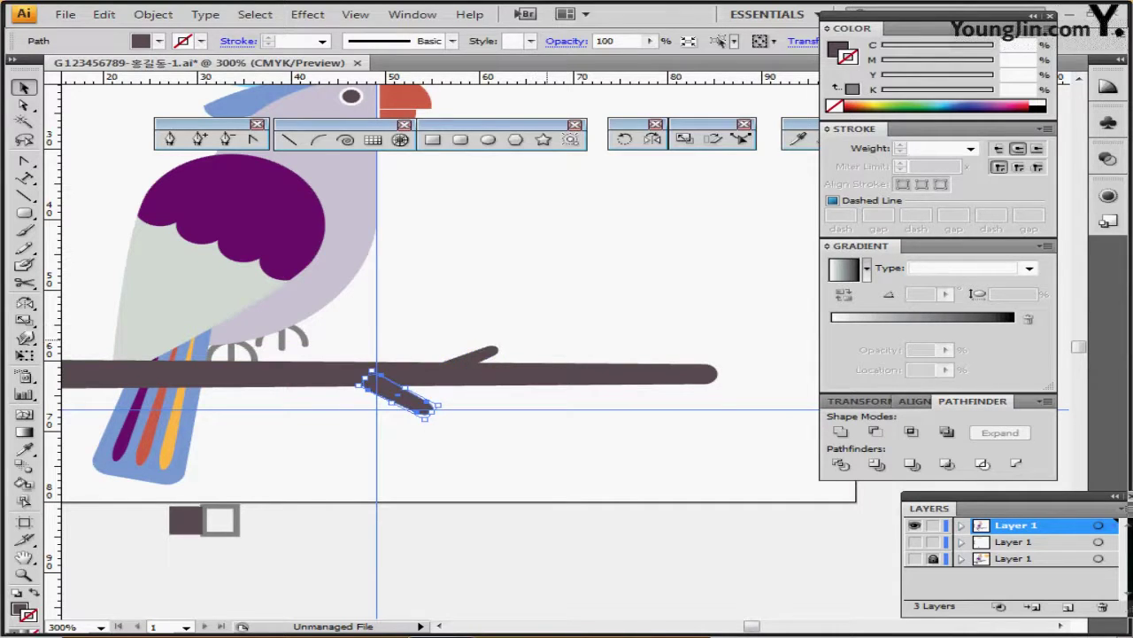
pyautogui.moveTo(553, 310); pyautogui.dragTo(389, 422)
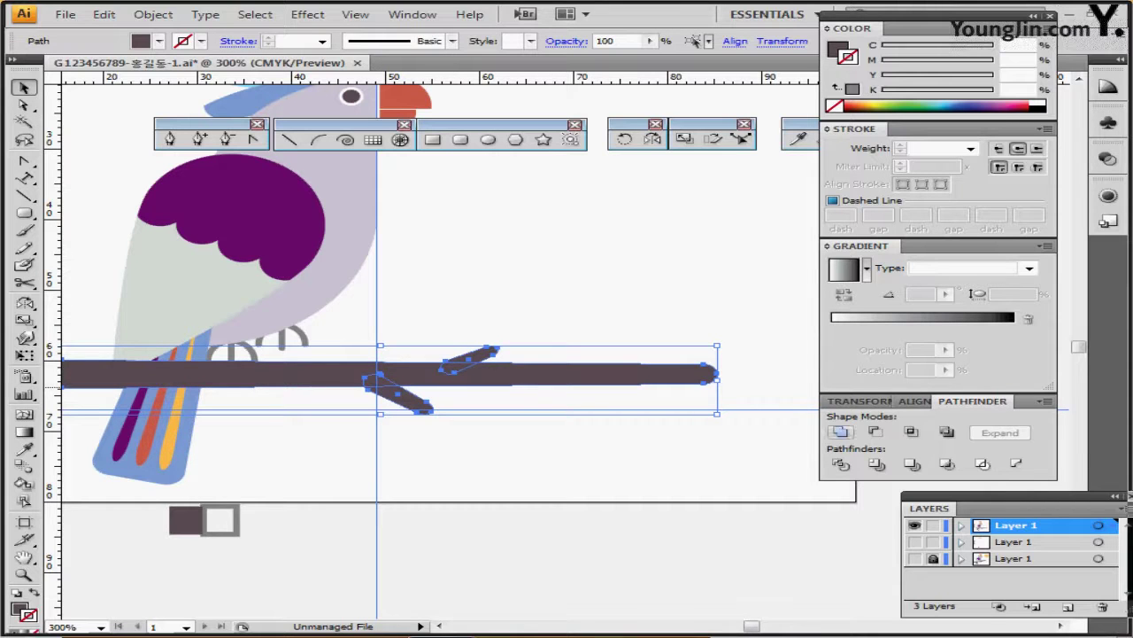
pyautogui.click(840, 432)
# - Send the united branch shape to the back, behind the parrot's wing, tail and feet
pyautogui.rightClick(600, 364)
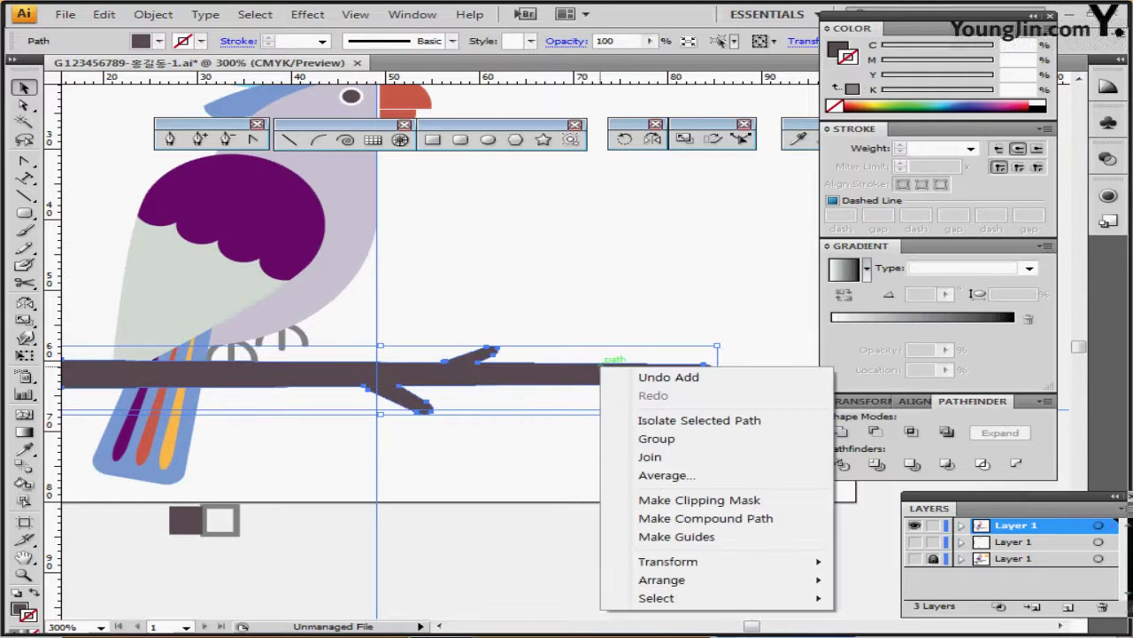
pyautogui.moveTo(662, 579)
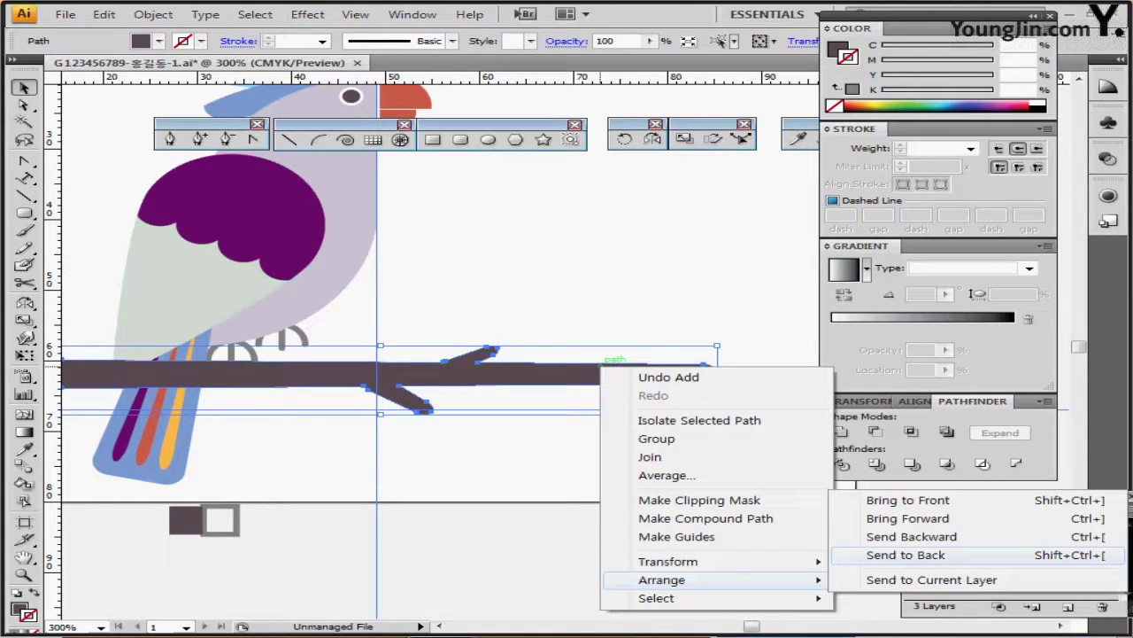
pyautogui.click(906, 554)
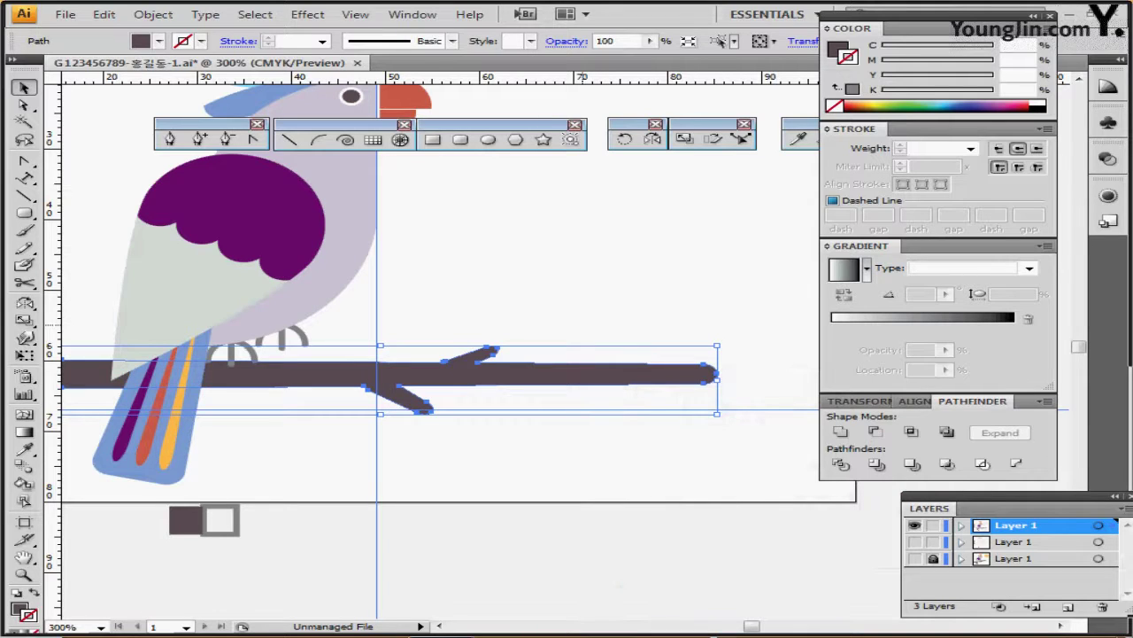
# - Nudge the branch straight up in small increments until it sits behind the parrot's grey feet
pyautogui.press('Up')
pyautogui.press('Up')
pyautogui.press('Up')
pyautogui.press('Up')
pyautogui.press('Up')
pyautogui.press('Up')
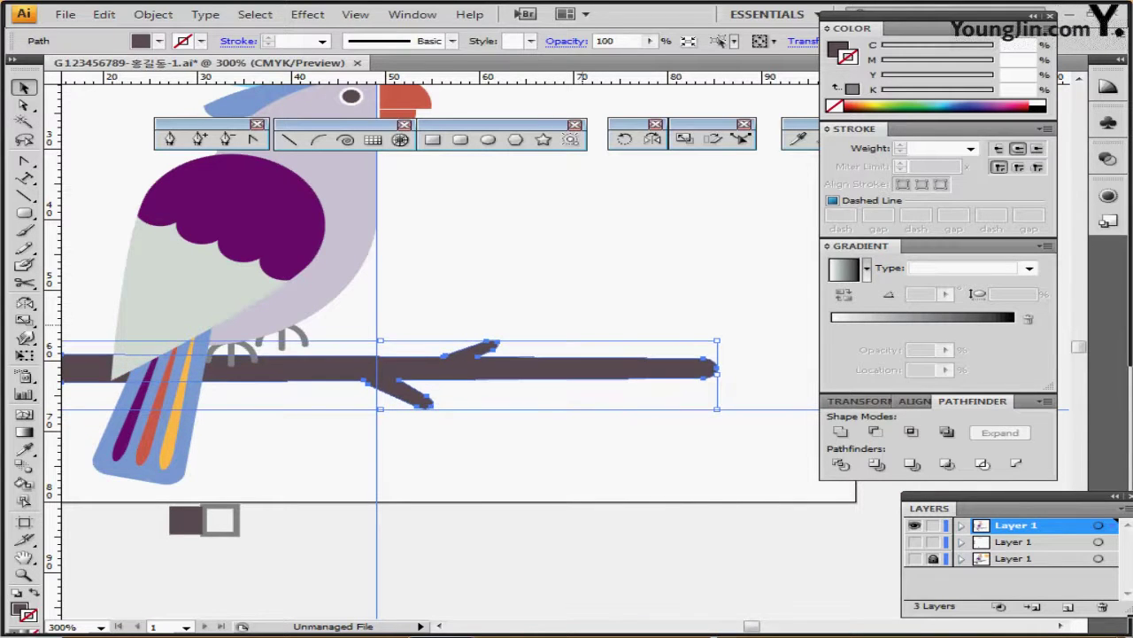
pyautogui.press('Up')
pyautogui.press('Up')
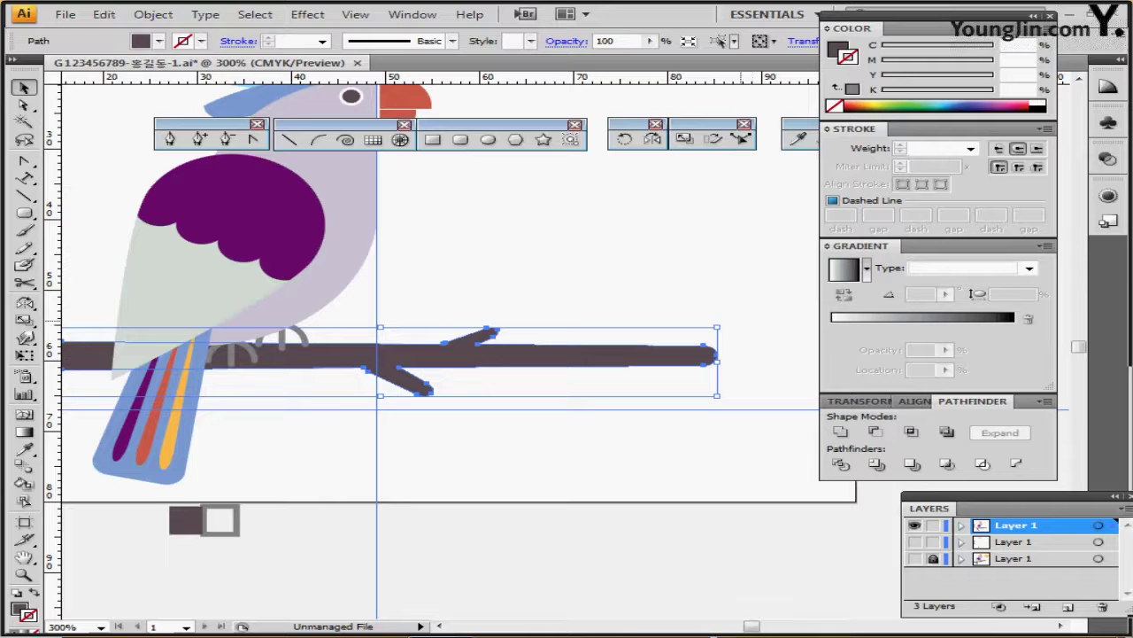
# - Rotate the branch slightly counterclockwise so its far end rises to the right, and reposition it beneath the parrot's feet
pyautogui.moveTo(728, 321); pyautogui.dragTo(710, 275)
pyautogui.moveTo(533, 334)
pyautogui.mouseDown()
pyautogui.moveTo(544, 299)
pyautogui.moveTo(545, 315)
pyautogui.mouseUp()
pyautogui.moveTo(546, 314); pyautogui.dragTo(538, 311)
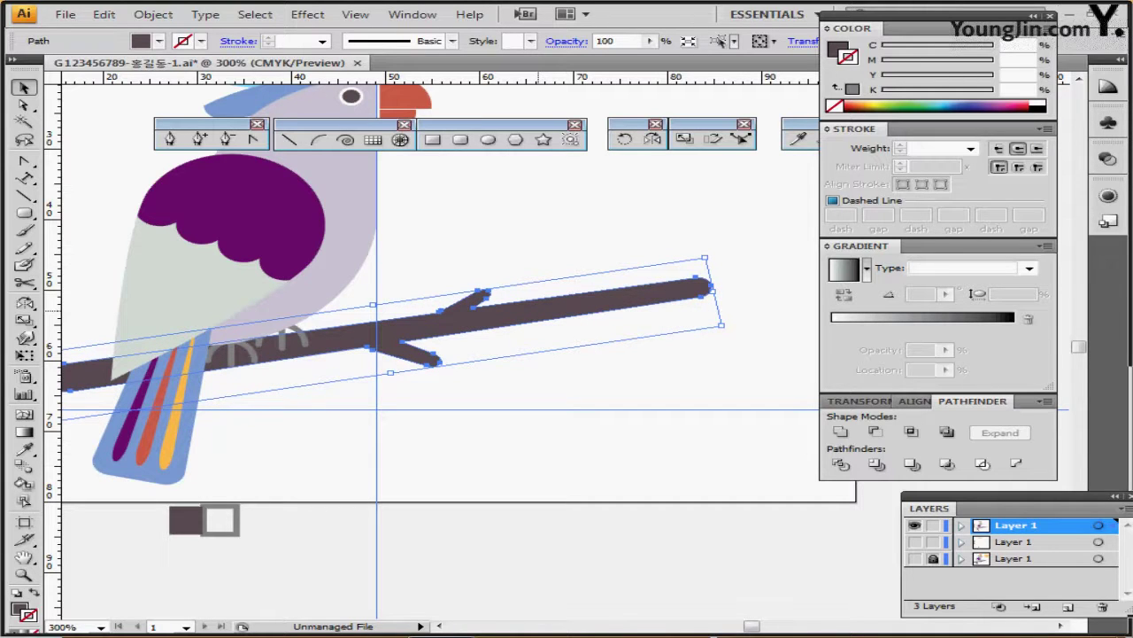
# - Take the fill from the orange sample square, draw a 13 by 13 mm circle right of the parrot's beak, shift it slightly right, and deselect it
pyautogui.moveTo(619, 203); pyautogui.dragTo(480, 392)
pyautogui.click(737, 208)
pyautogui.click(610, 242)
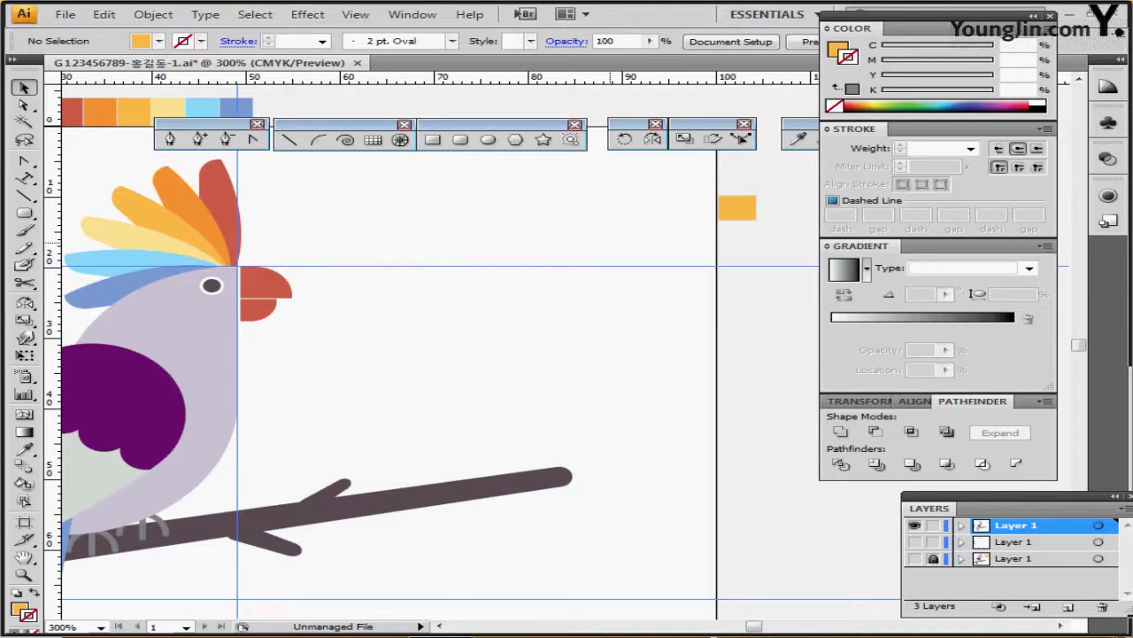
pyautogui.click(488, 139)
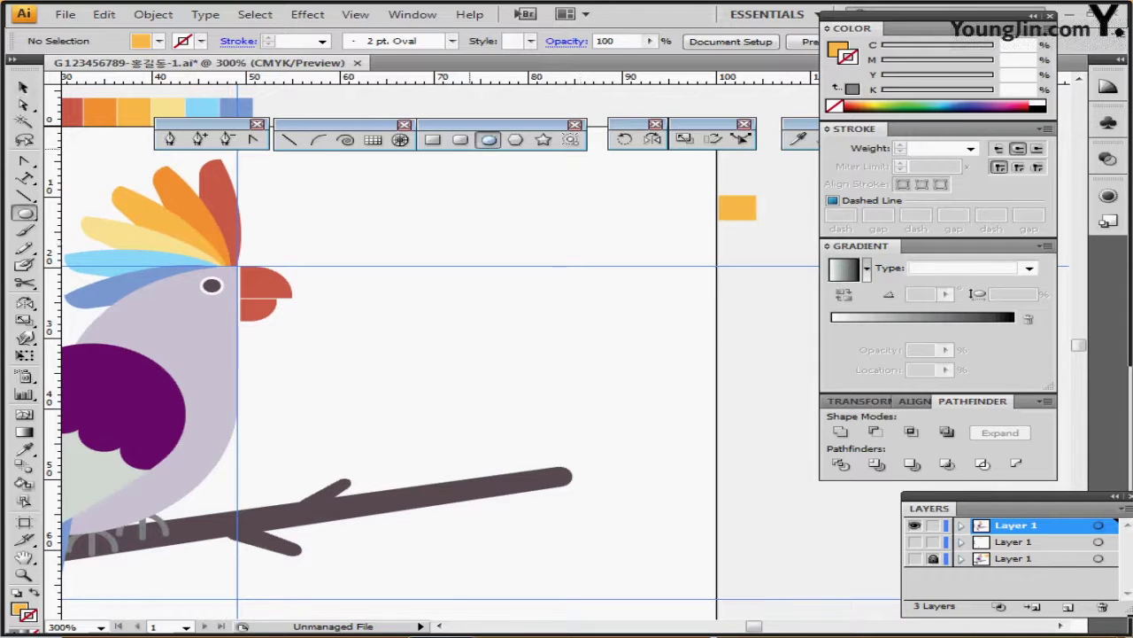
pyautogui.click(457, 217)
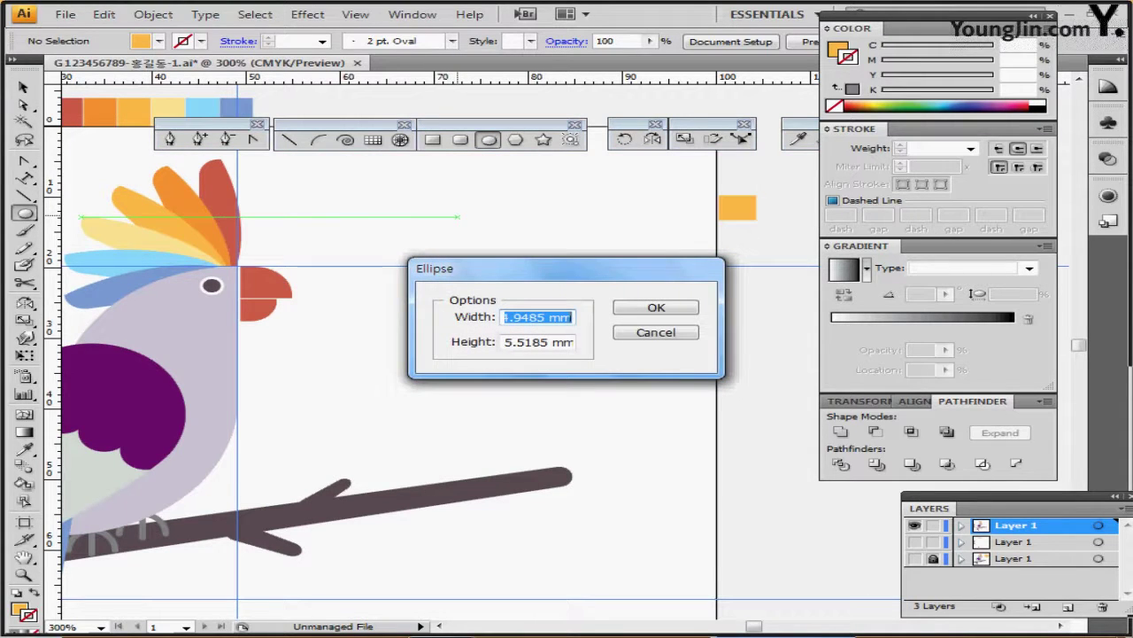
pyautogui.press('Tab')
pyautogui.write('13')
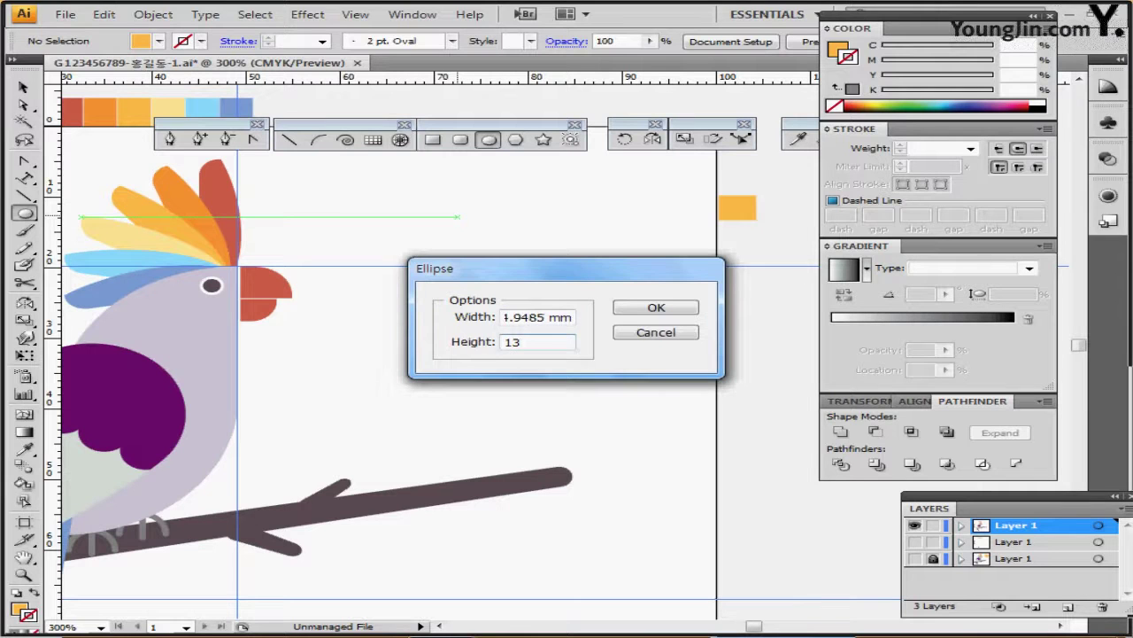
pyautogui.press('Tab')
pyautogui.write('13')
pyautogui.press('Return')
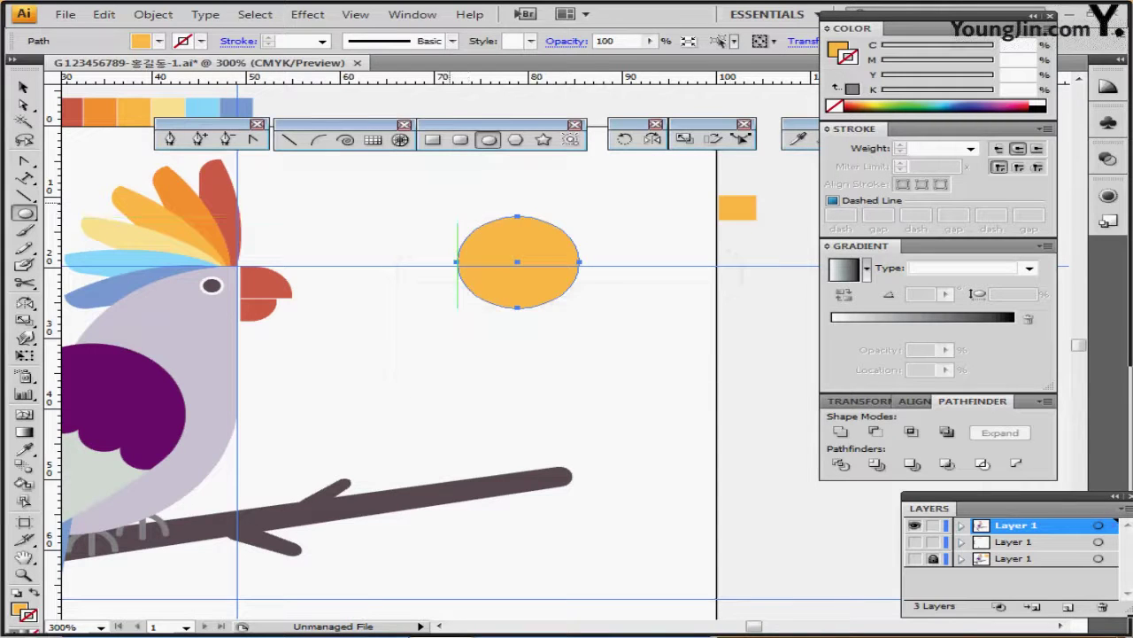
pyautogui.moveTo(541, 247)
pyautogui.mouseDown()
pyautogui.moveTo(566, 190)
pyautogui.moveTo(551, 217)
pyautogui.moveTo(553, 251)
pyautogui.mouseUp()
pyautogui.keyDown('ctrl'); pyautogui.click(597, 327); pyautogui.keyUp('ctrl')
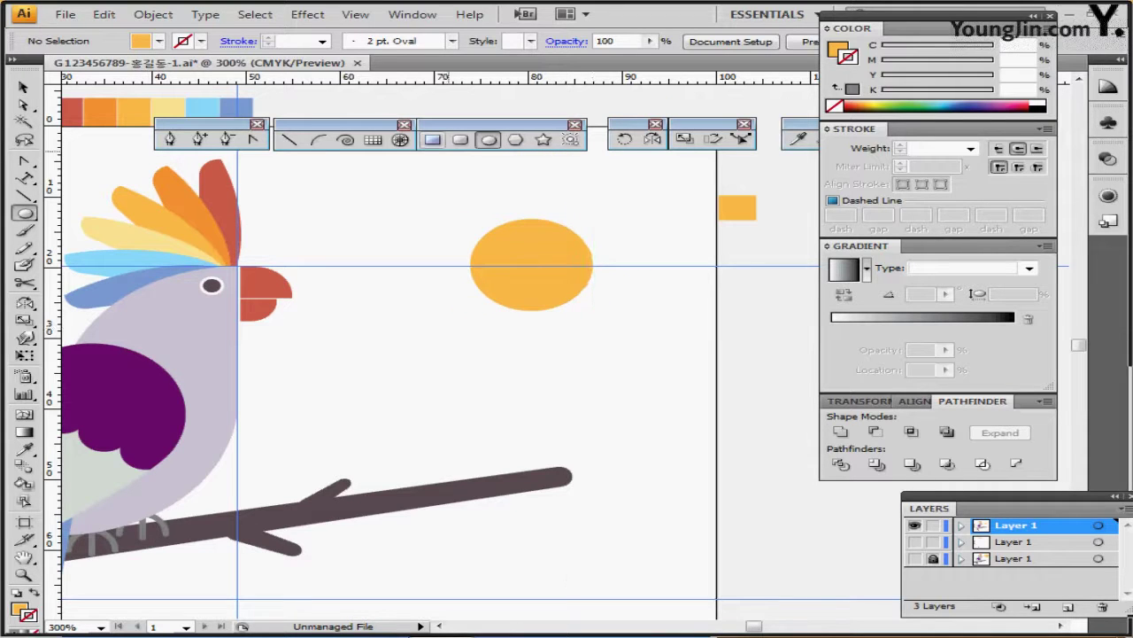
# - Draw a small upright orange rectangle just above the top of the circle and deselect it
pyautogui.click(432, 139)
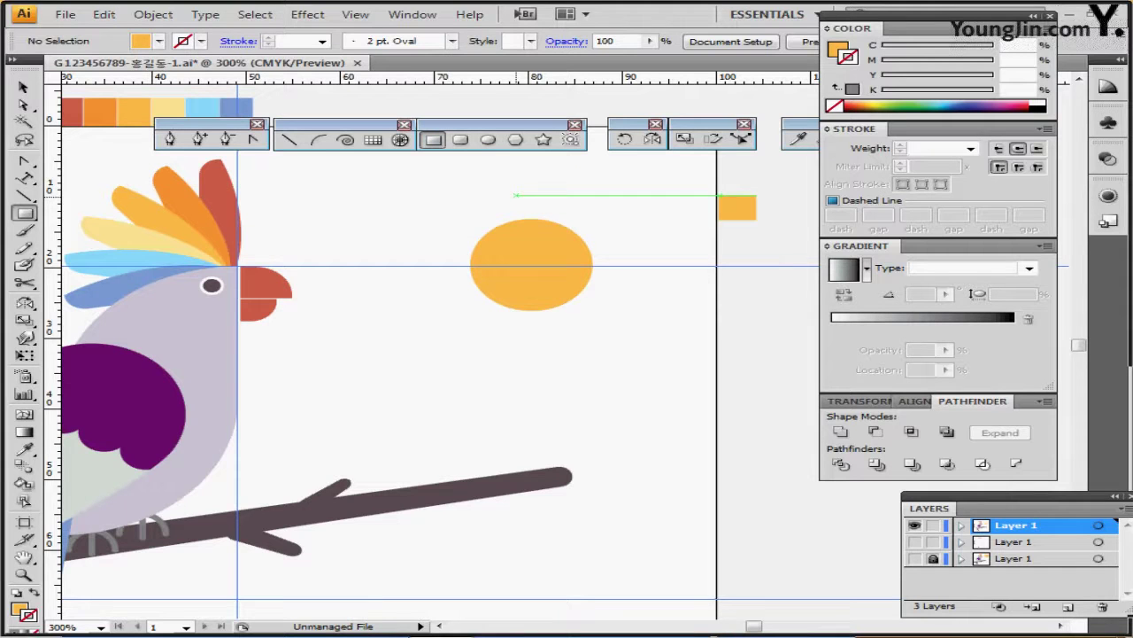
pyautogui.moveTo(521, 187)
pyautogui.mouseDown()
pyautogui.moveTo(541, 211)
pyautogui.moveTo(530, 199)
pyautogui.mouseUp()
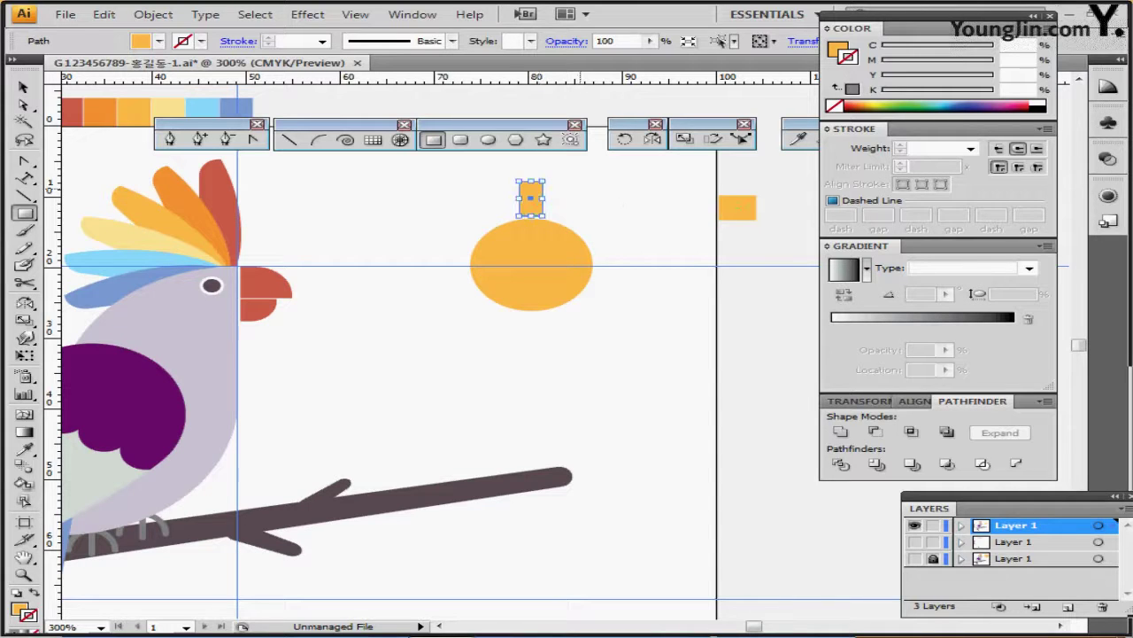
pyautogui.keyDown('ctrl'); pyautogui.click(580, 202); pyautogui.keyUp('ctrl')
pyautogui.keyDown('ctrl'); pyautogui.click(529, 207); pyautogui.keyUp('ctrl')
pyautogui.keyDown('ctrl'); pyautogui.click(578, 197); pyautogui.keyUp('ctrl')
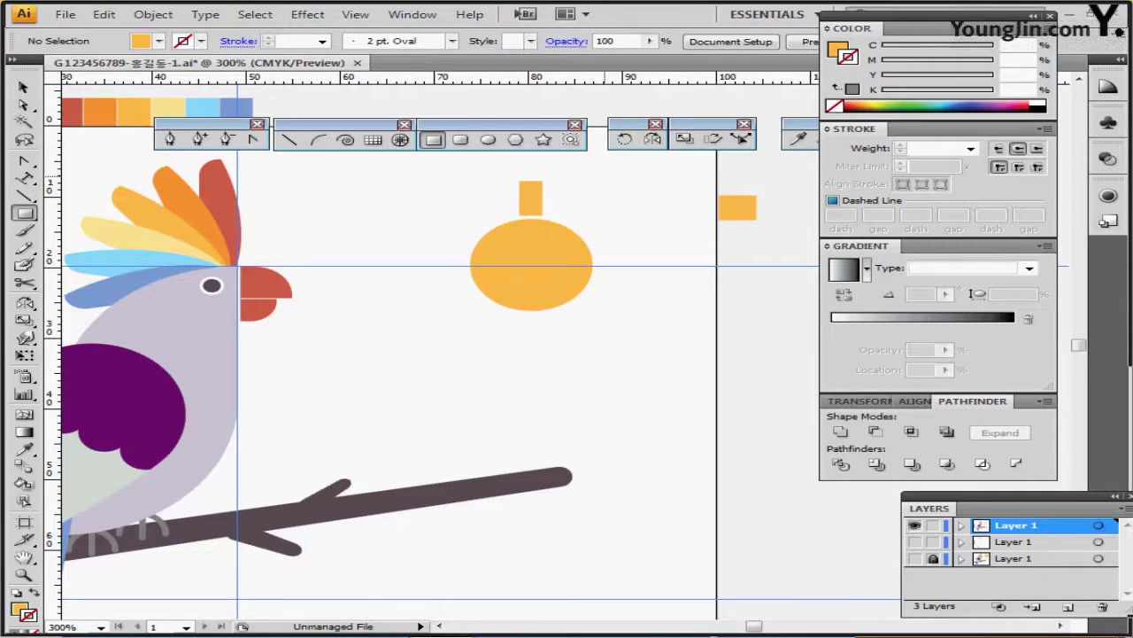
# - Select the small rectangle and the circle together, align their centres horizontally, and deselect them
pyautogui.moveTo(605, 177); pyautogui.dragTo(528, 243)
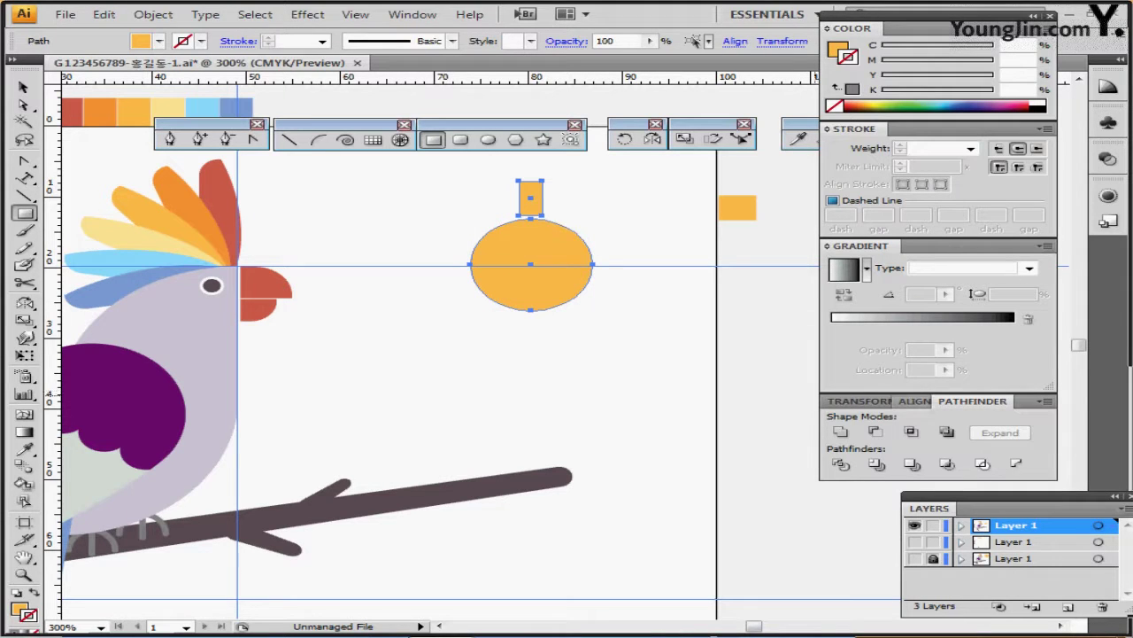
pyautogui.click(915, 401)
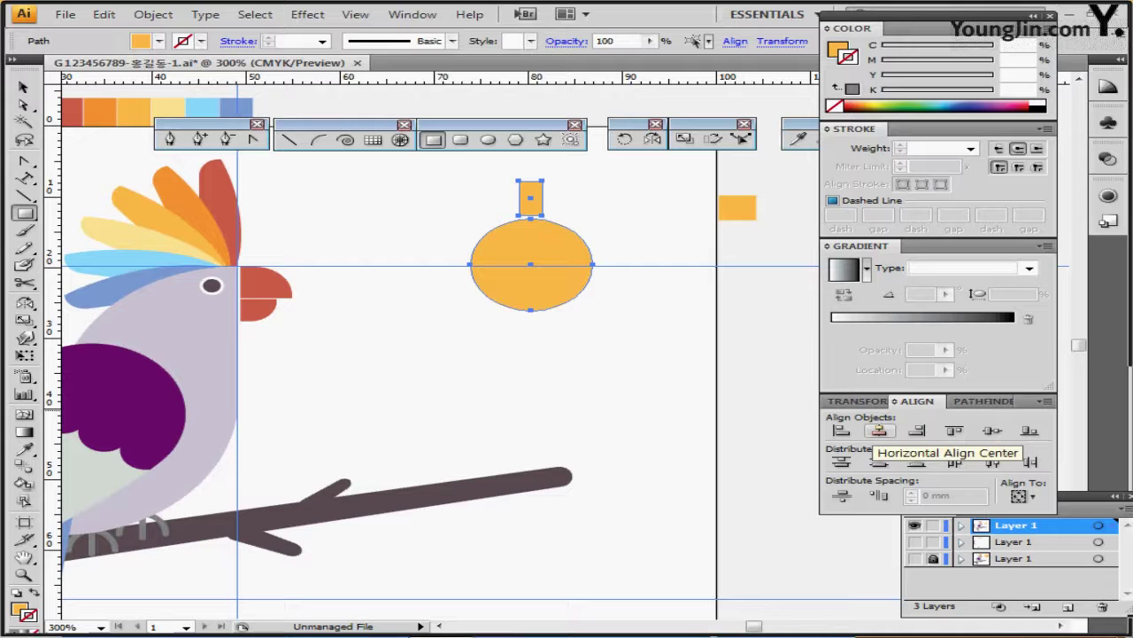
pyautogui.click(880, 430)
pyautogui.press('ctrl')
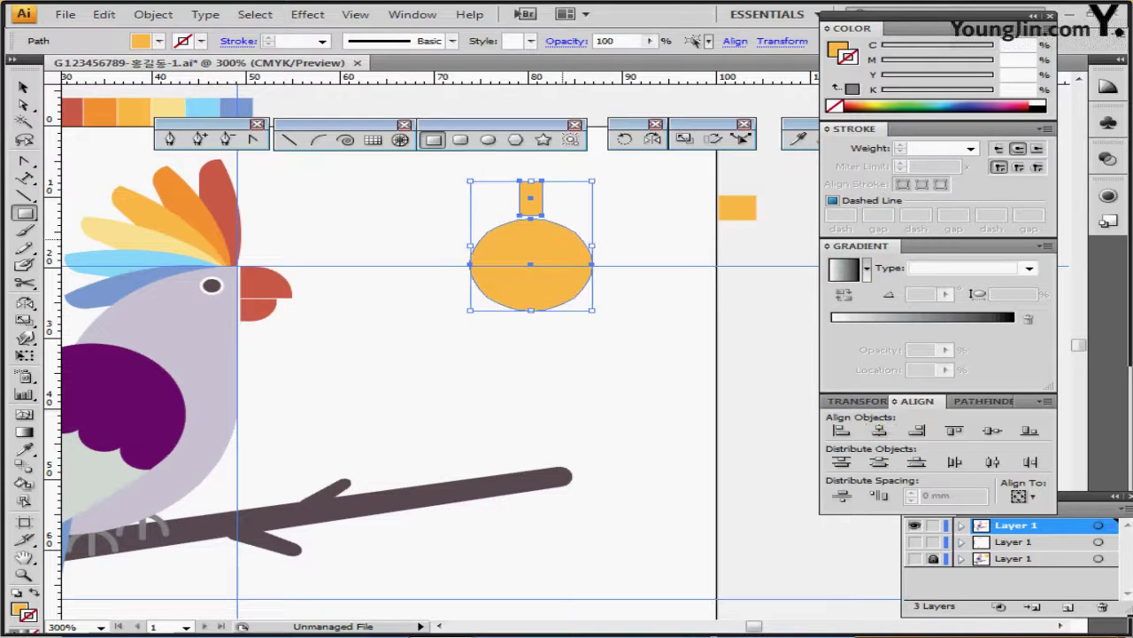
pyautogui.keyDown('ctrl'); pyautogui.click(615, 196); pyautogui.keyUp('ctrl')
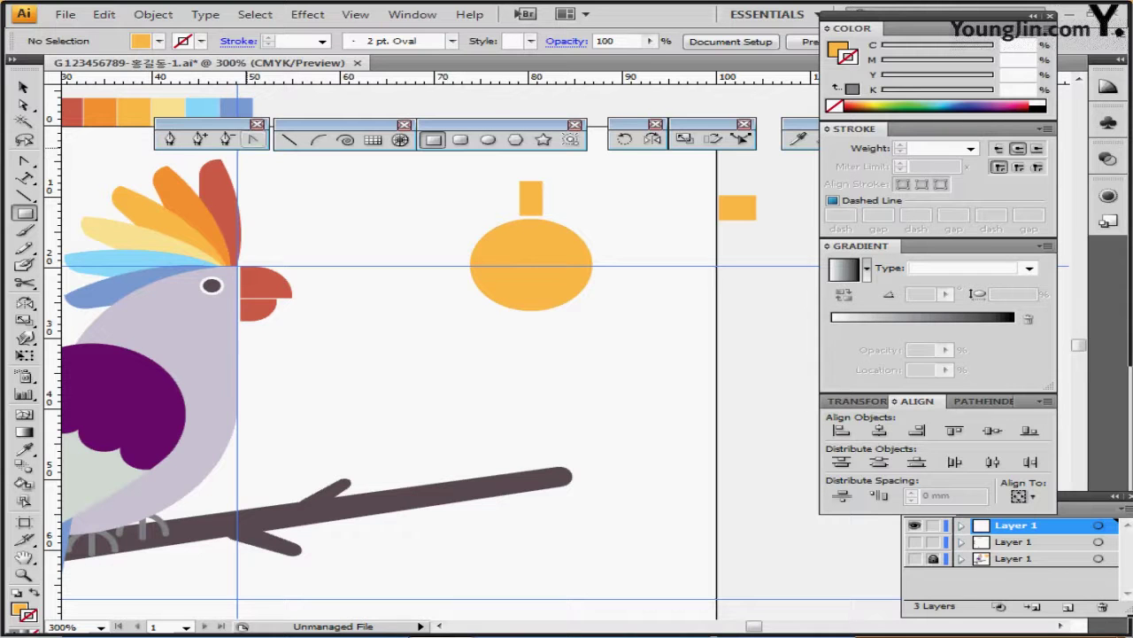
# - Delete the upper-right anchor point of the small rectangle to turn it into a triangular sun ray, and deselect it
pyautogui.click(226, 139)
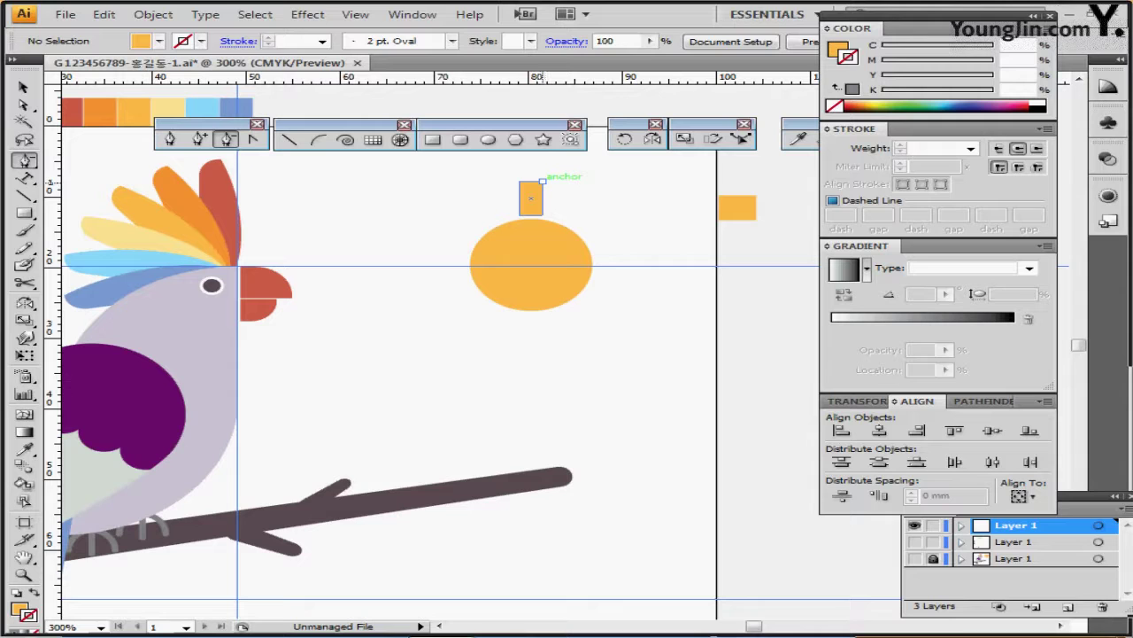
pyautogui.click(542, 182)
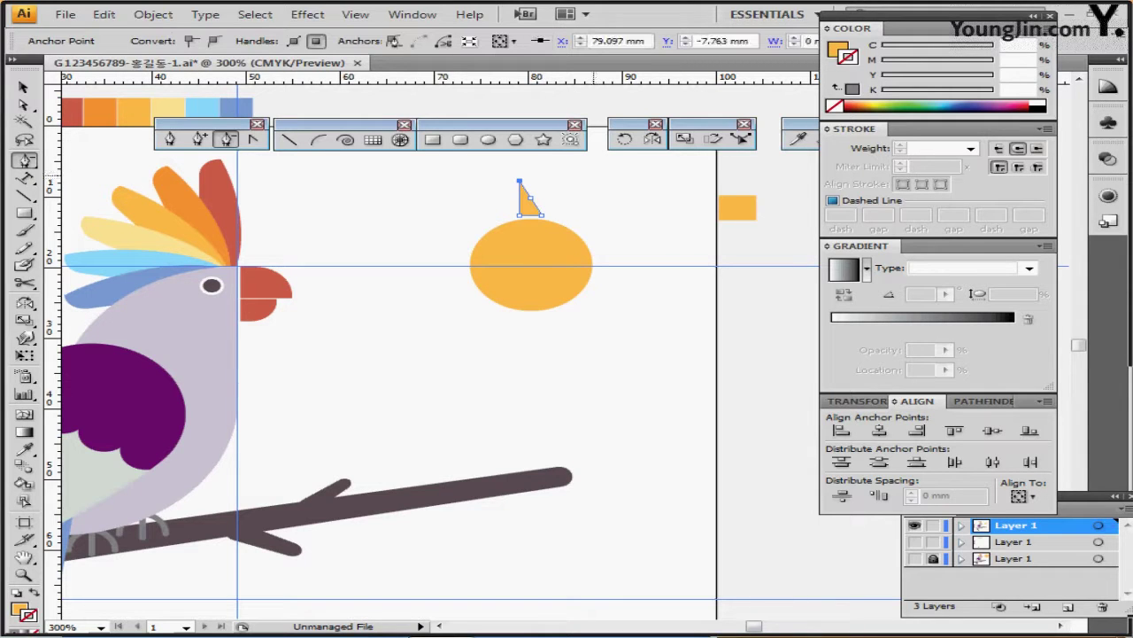
pyautogui.press('ctrl')
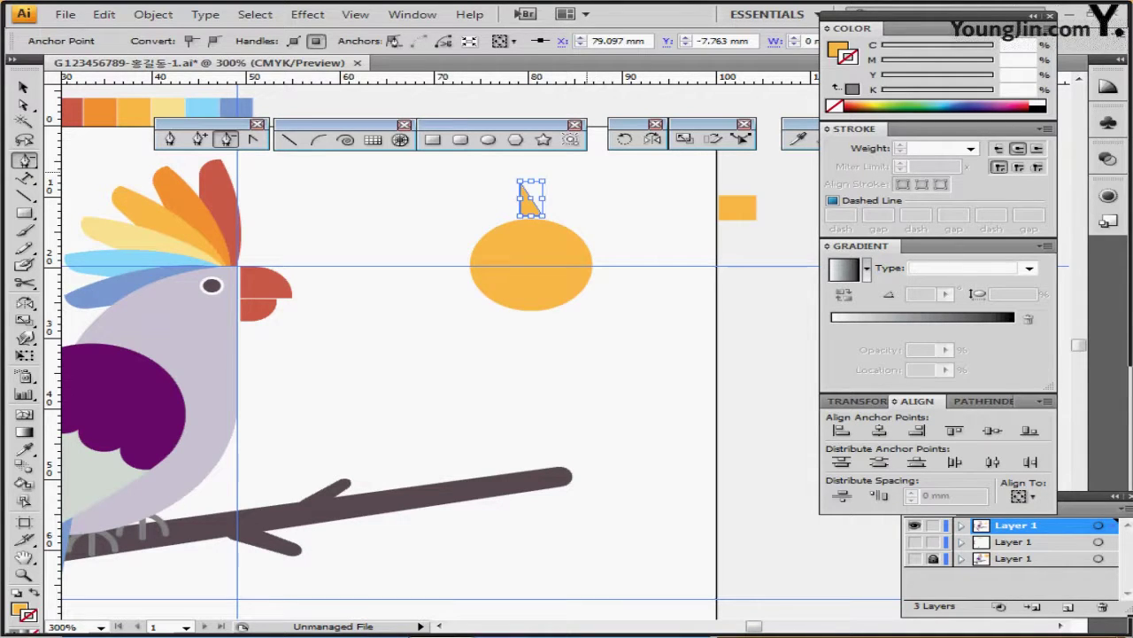
pyautogui.keyDown('ctrl'); pyautogui.click(585, 170); pyautogui.keyUp('ctrl')
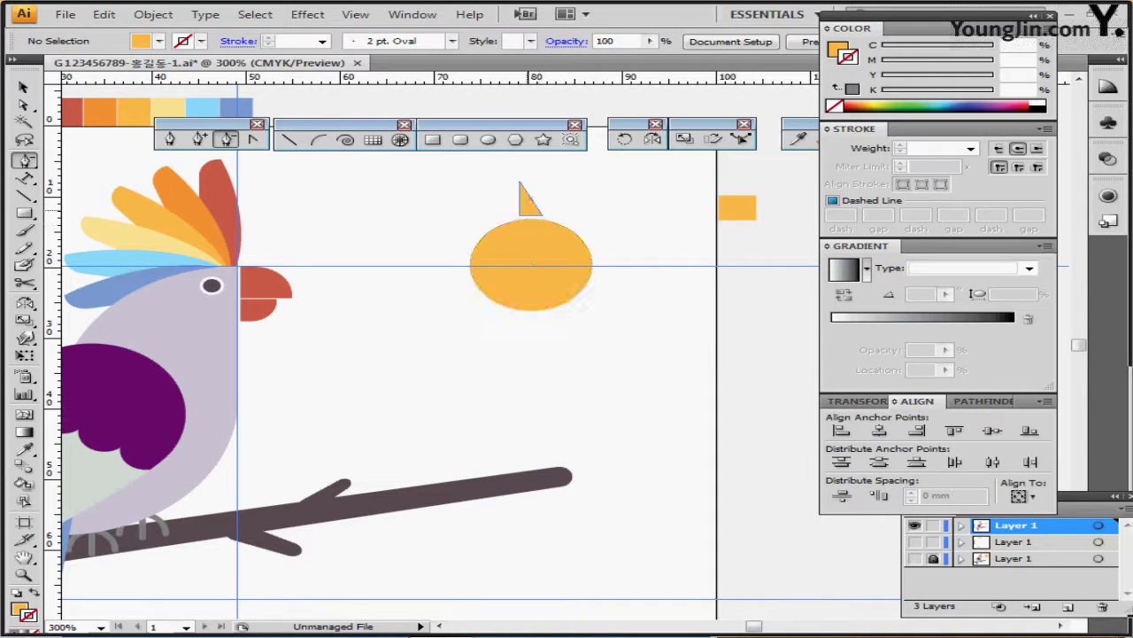
# - Select the triangular ray, hide the bounding box, and make a copy of the ray rotated 30° about the circle's centre
pyautogui.click(527, 196)
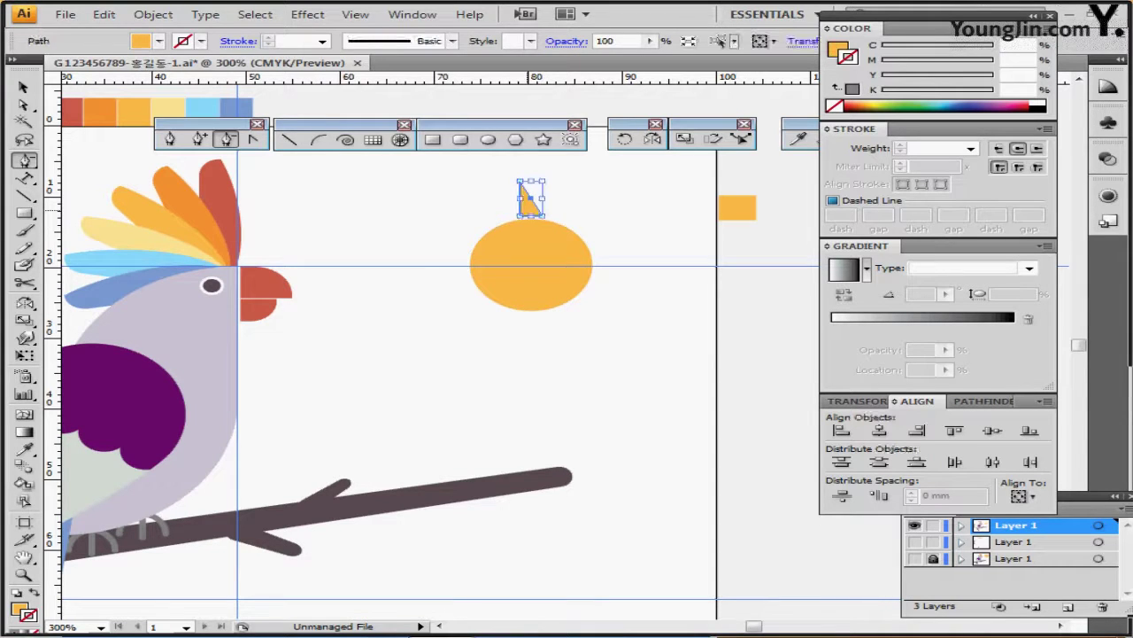
pyautogui.hotkey('ctrl', 'shift', 'b')
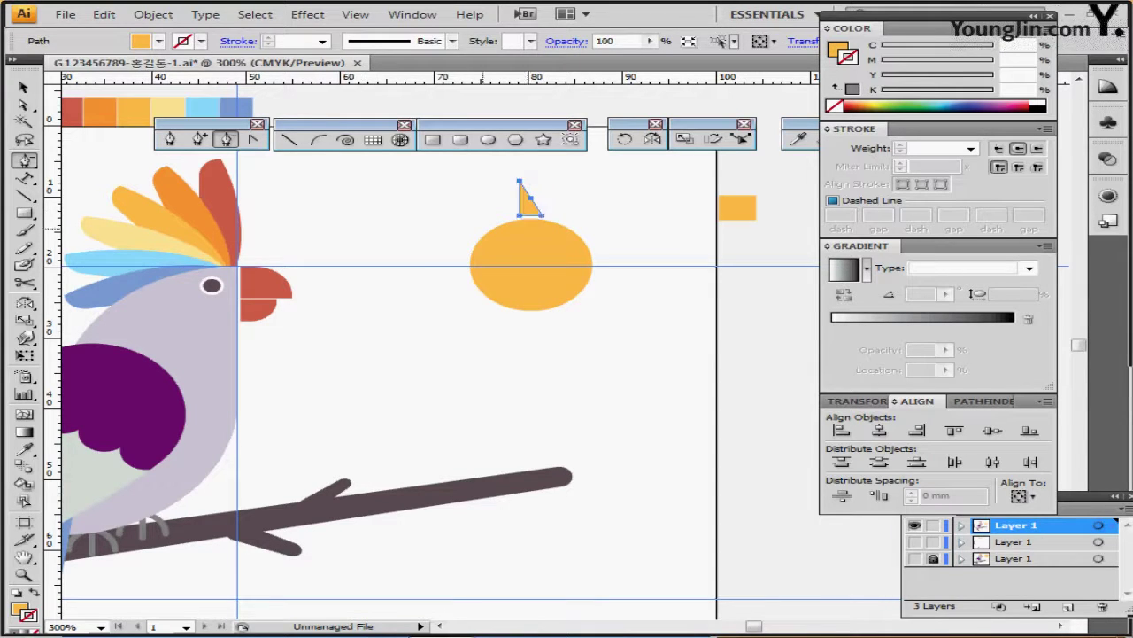
pyautogui.press('r')
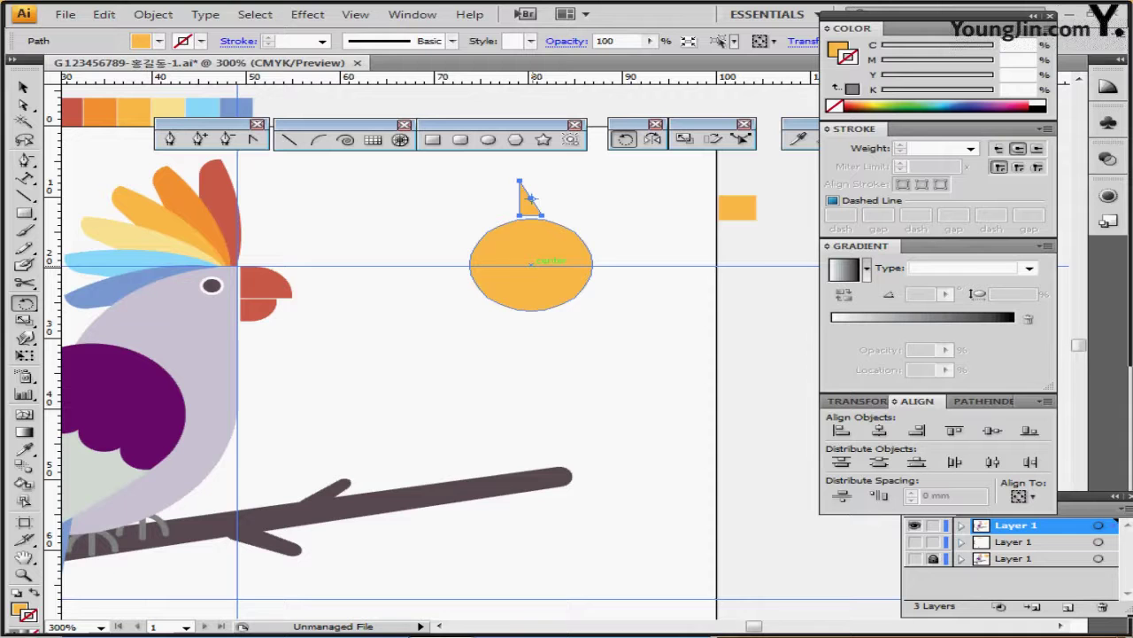
pyautogui.keyDown('alt'); pyautogui.click(519, 179); pyautogui.keyUp('alt')
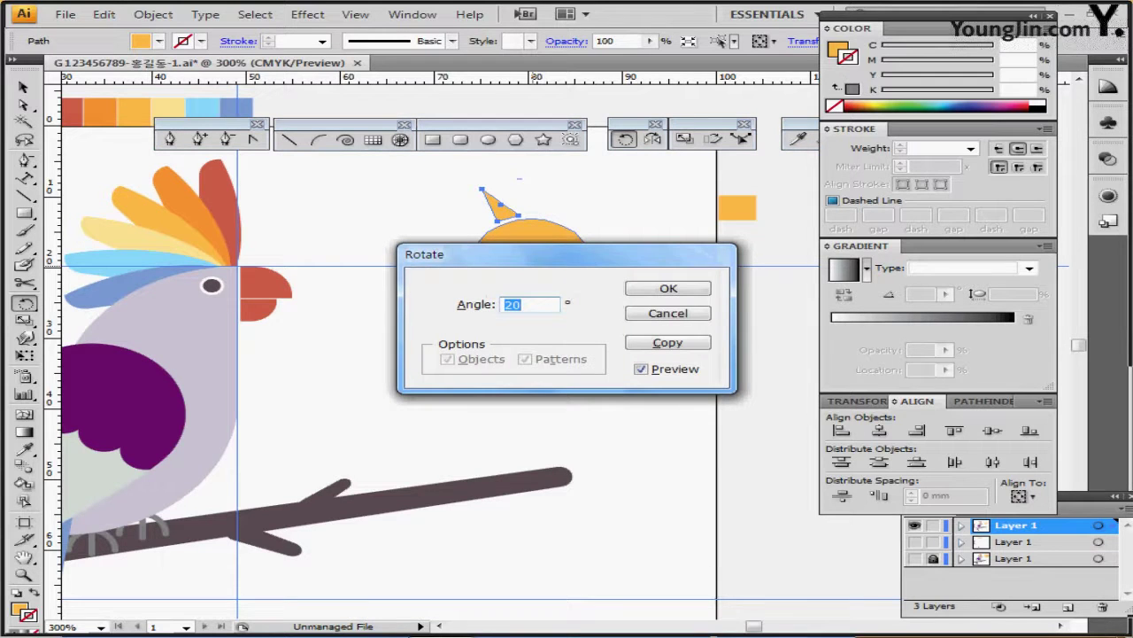
pyautogui.moveTo(442, 254); pyautogui.dragTo(521, 264)
pyautogui.write('30')
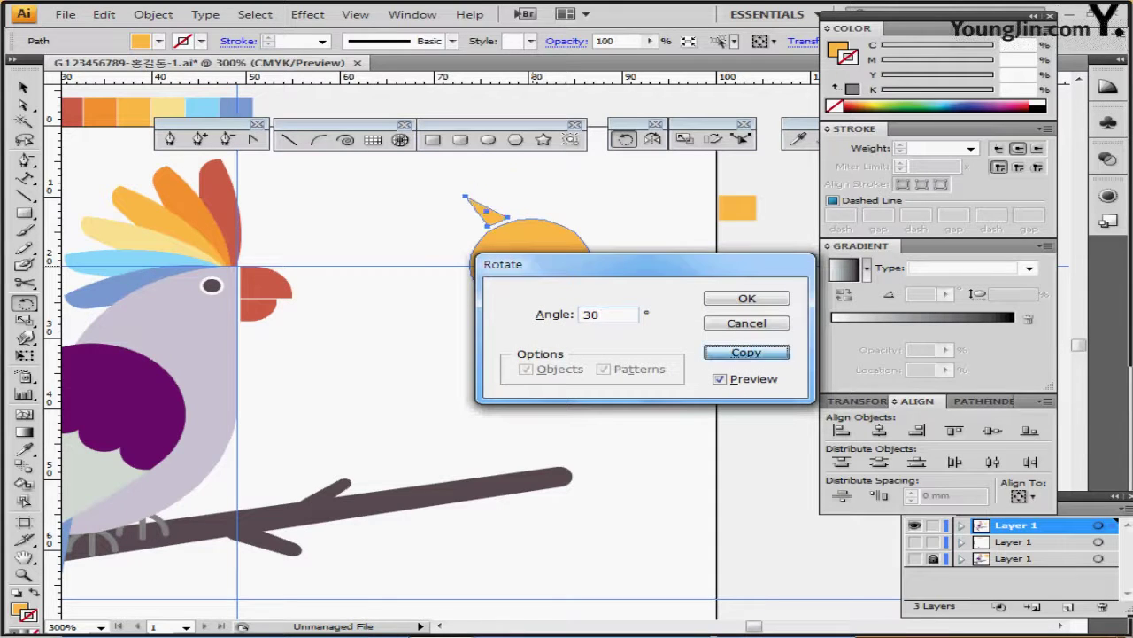
pyautogui.click(746, 353)
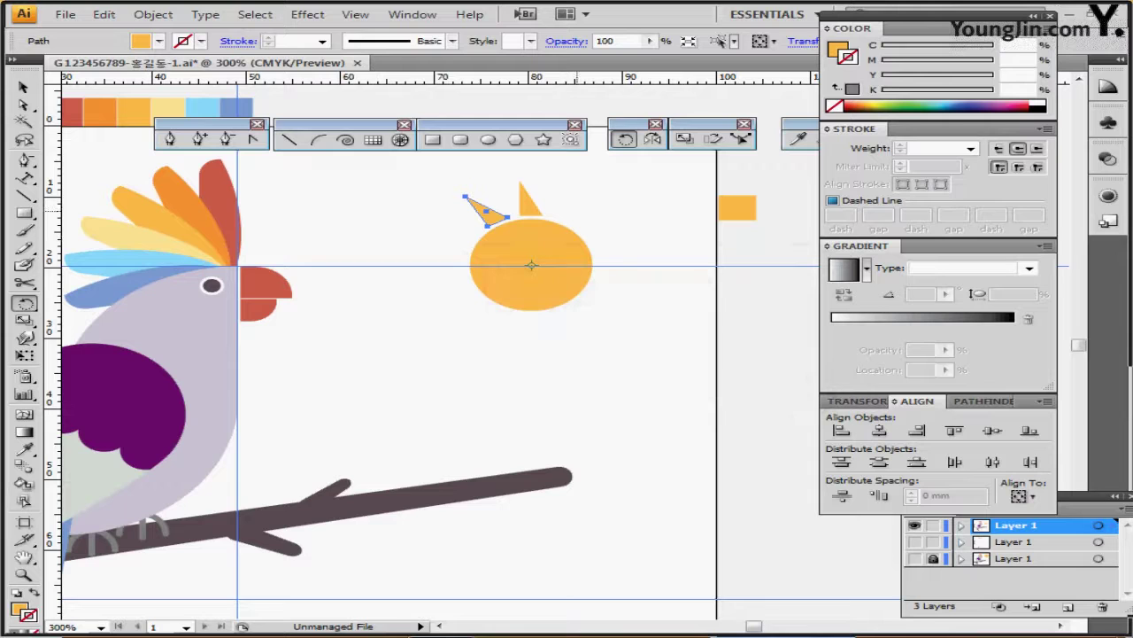
# - Repeat the rotated copy until triangular rays go all the way around the circle, and deselect everything
pyautogui.hotkey('ctrl', 'd')
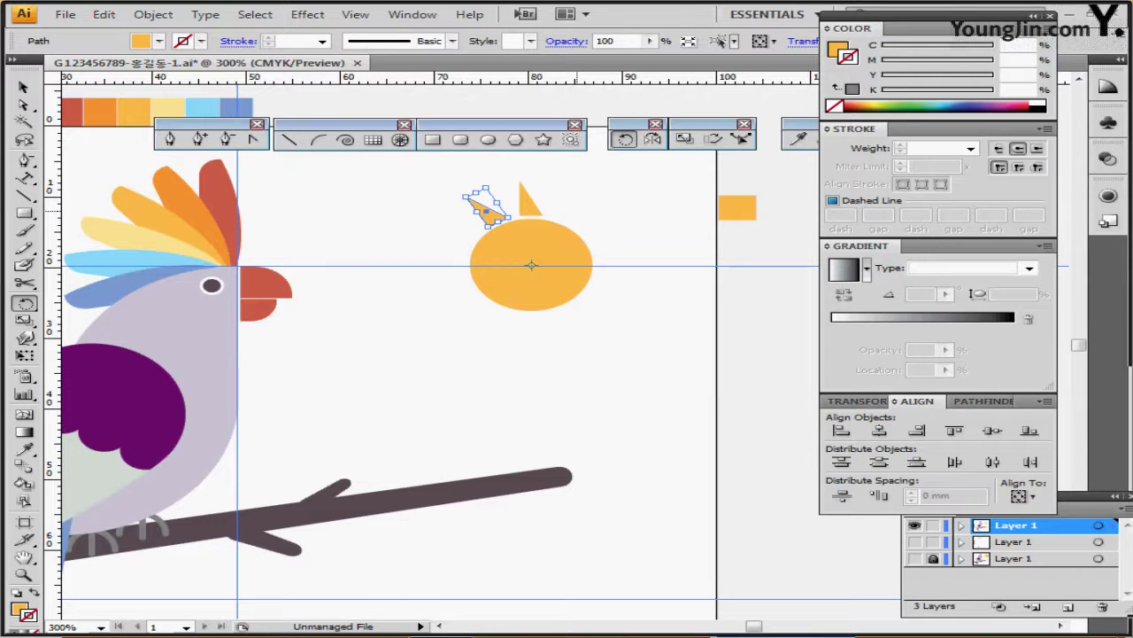
pyautogui.hotkey('ctrl', 'd')
pyautogui.hotkey('ctrl', 'd')
pyautogui.hotkey('ctrl', 'd')
pyautogui.hotkey('ctrl', 'd')
pyautogui.hotkey('ctrl', 'd')
pyautogui.hotkey('ctrl', 'd')
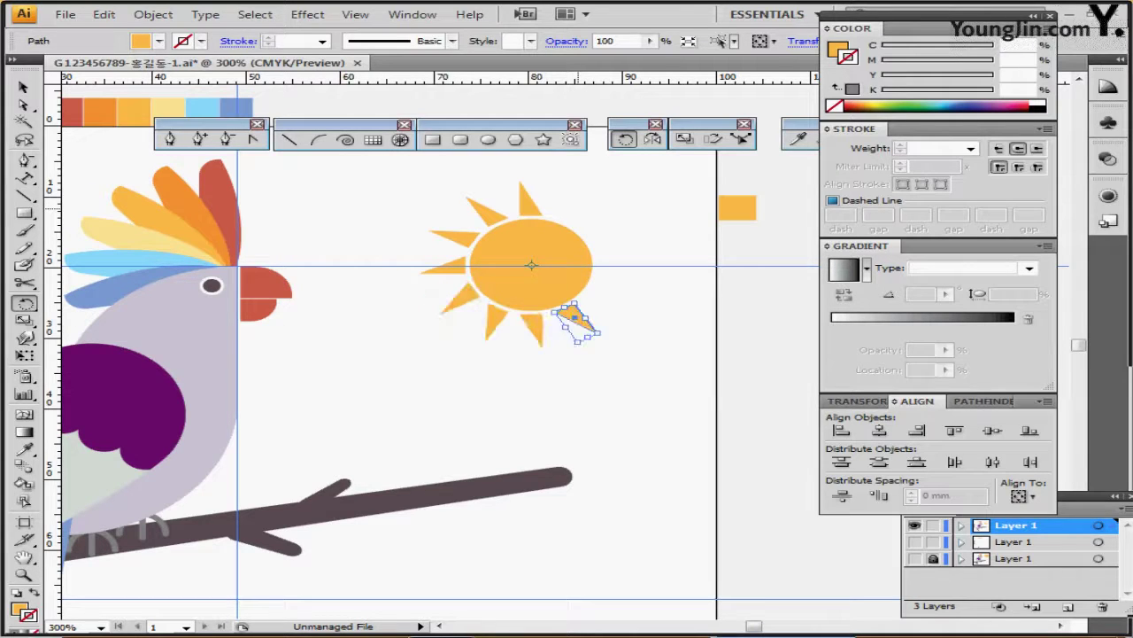
pyautogui.hotkey('ctrl', 'd')
pyautogui.hotkey('ctrl', 'd')
pyautogui.hotkey('ctrl', 'd')
pyautogui.hotkey('ctrl', 'd')
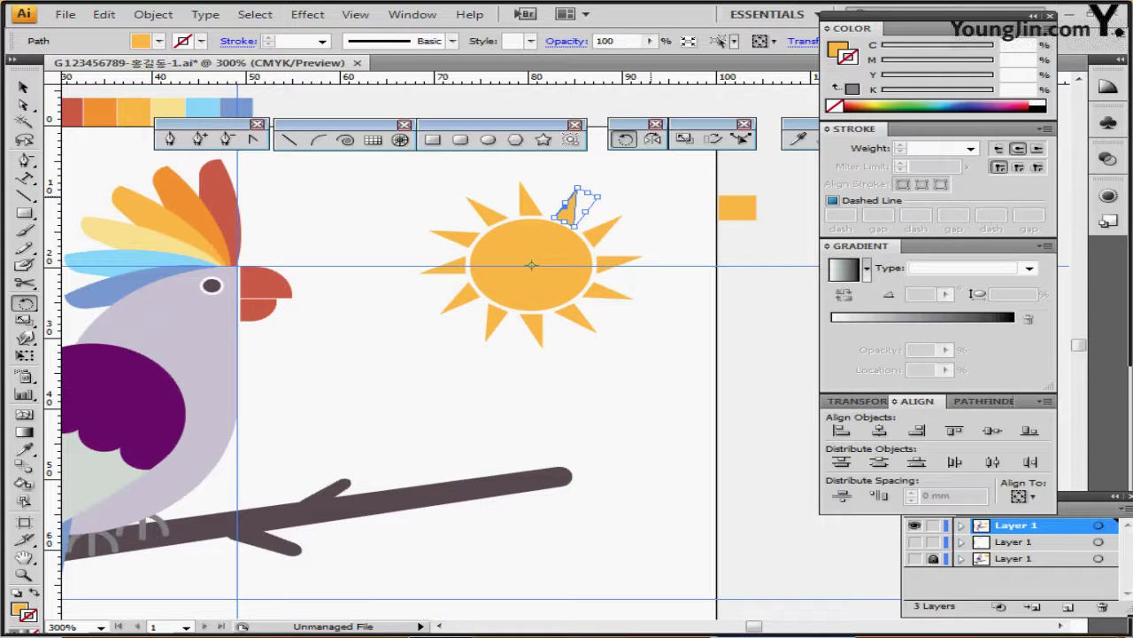
pyautogui.hotkey('ctrl', 'shift', 'a')
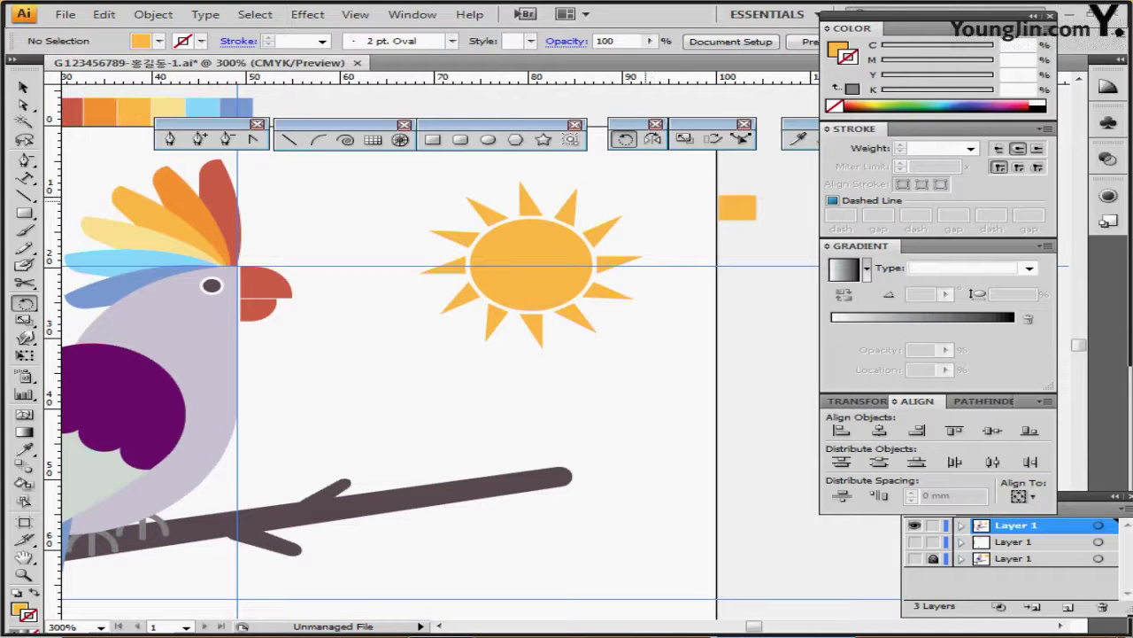
# - Fit the artboard in the window and hide the guides
pyautogui.moveTo(432, 431); pyautogui.dragTo(394, 385)
pyautogui.doubleClick(25, 557)
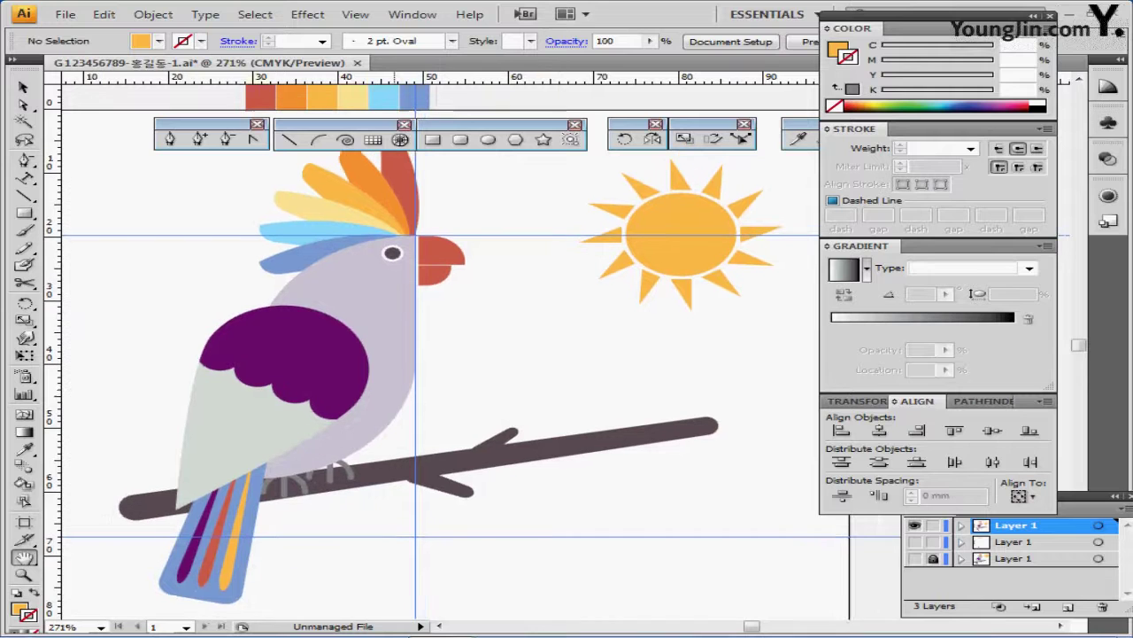
pyautogui.moveTo(394, 306); pyautogui.dragTo(387, 306)
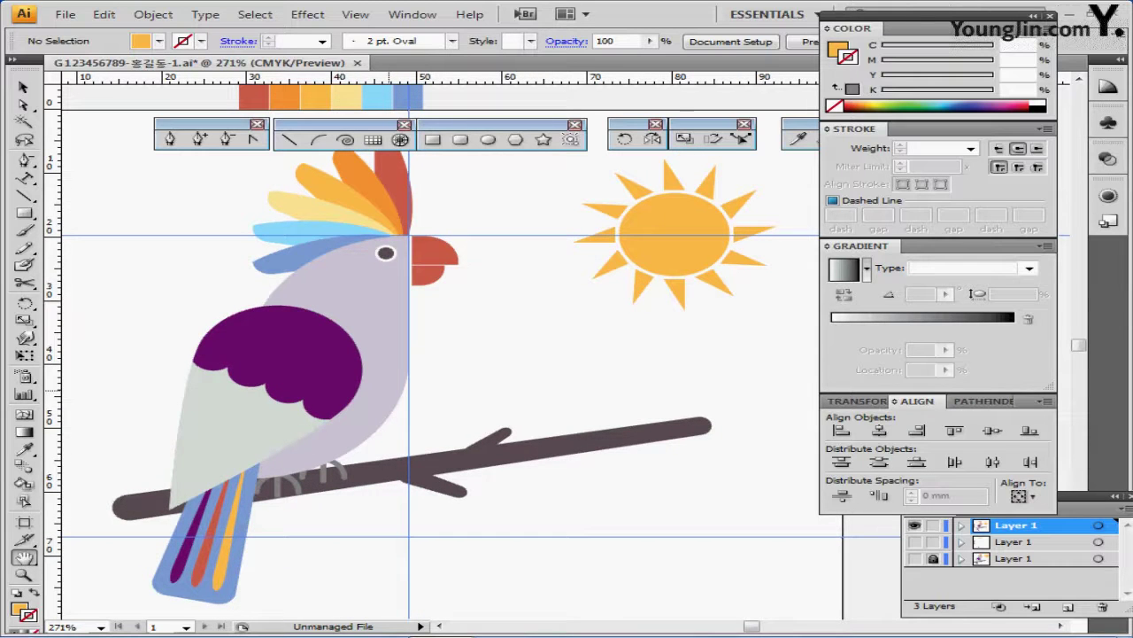
pyautogui.hotkey('ctrl', ';')
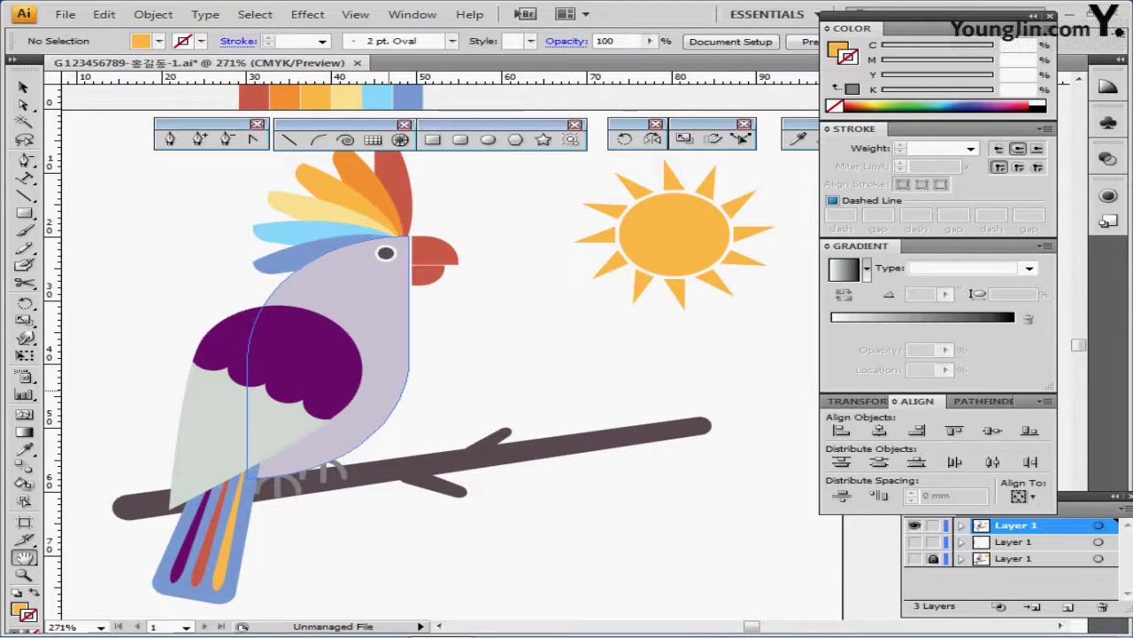